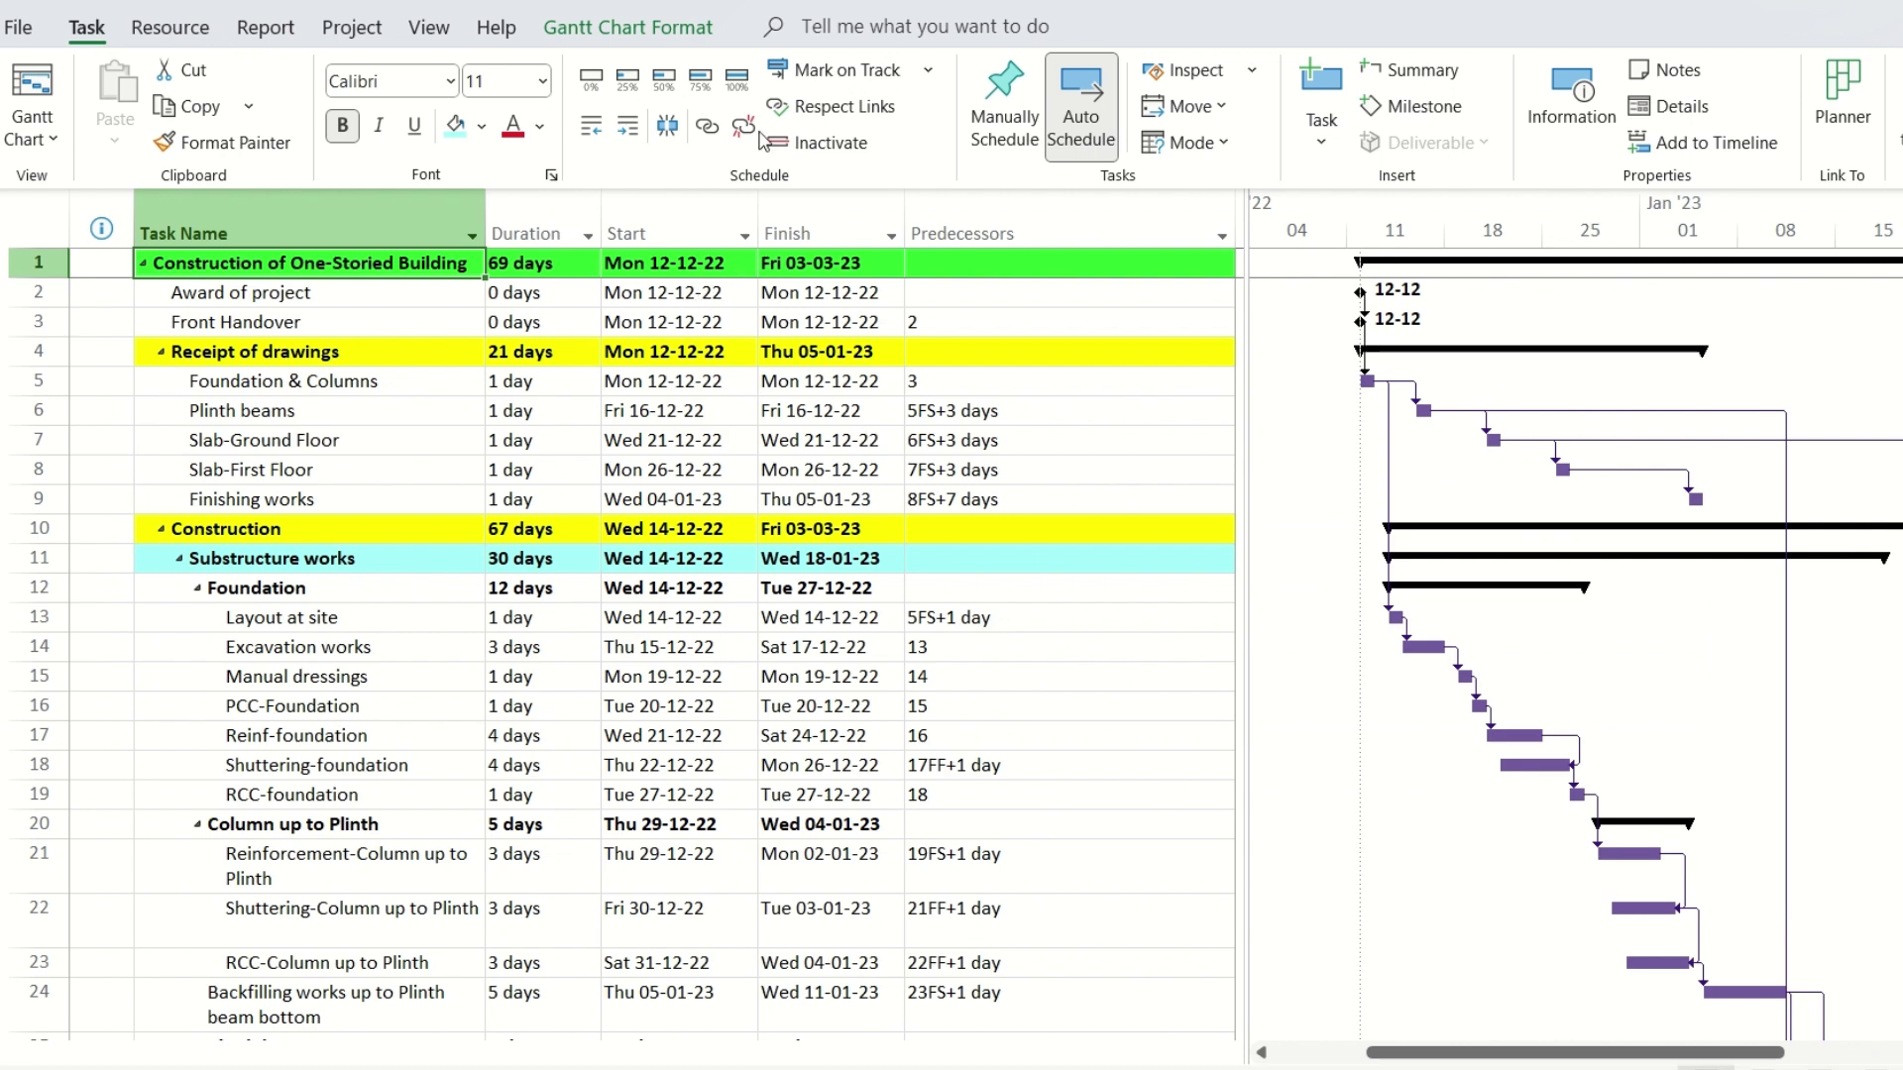
Step: Save Baseline for the entire project through the Project tab's Set Baseline dialog
left_click(342, 33)
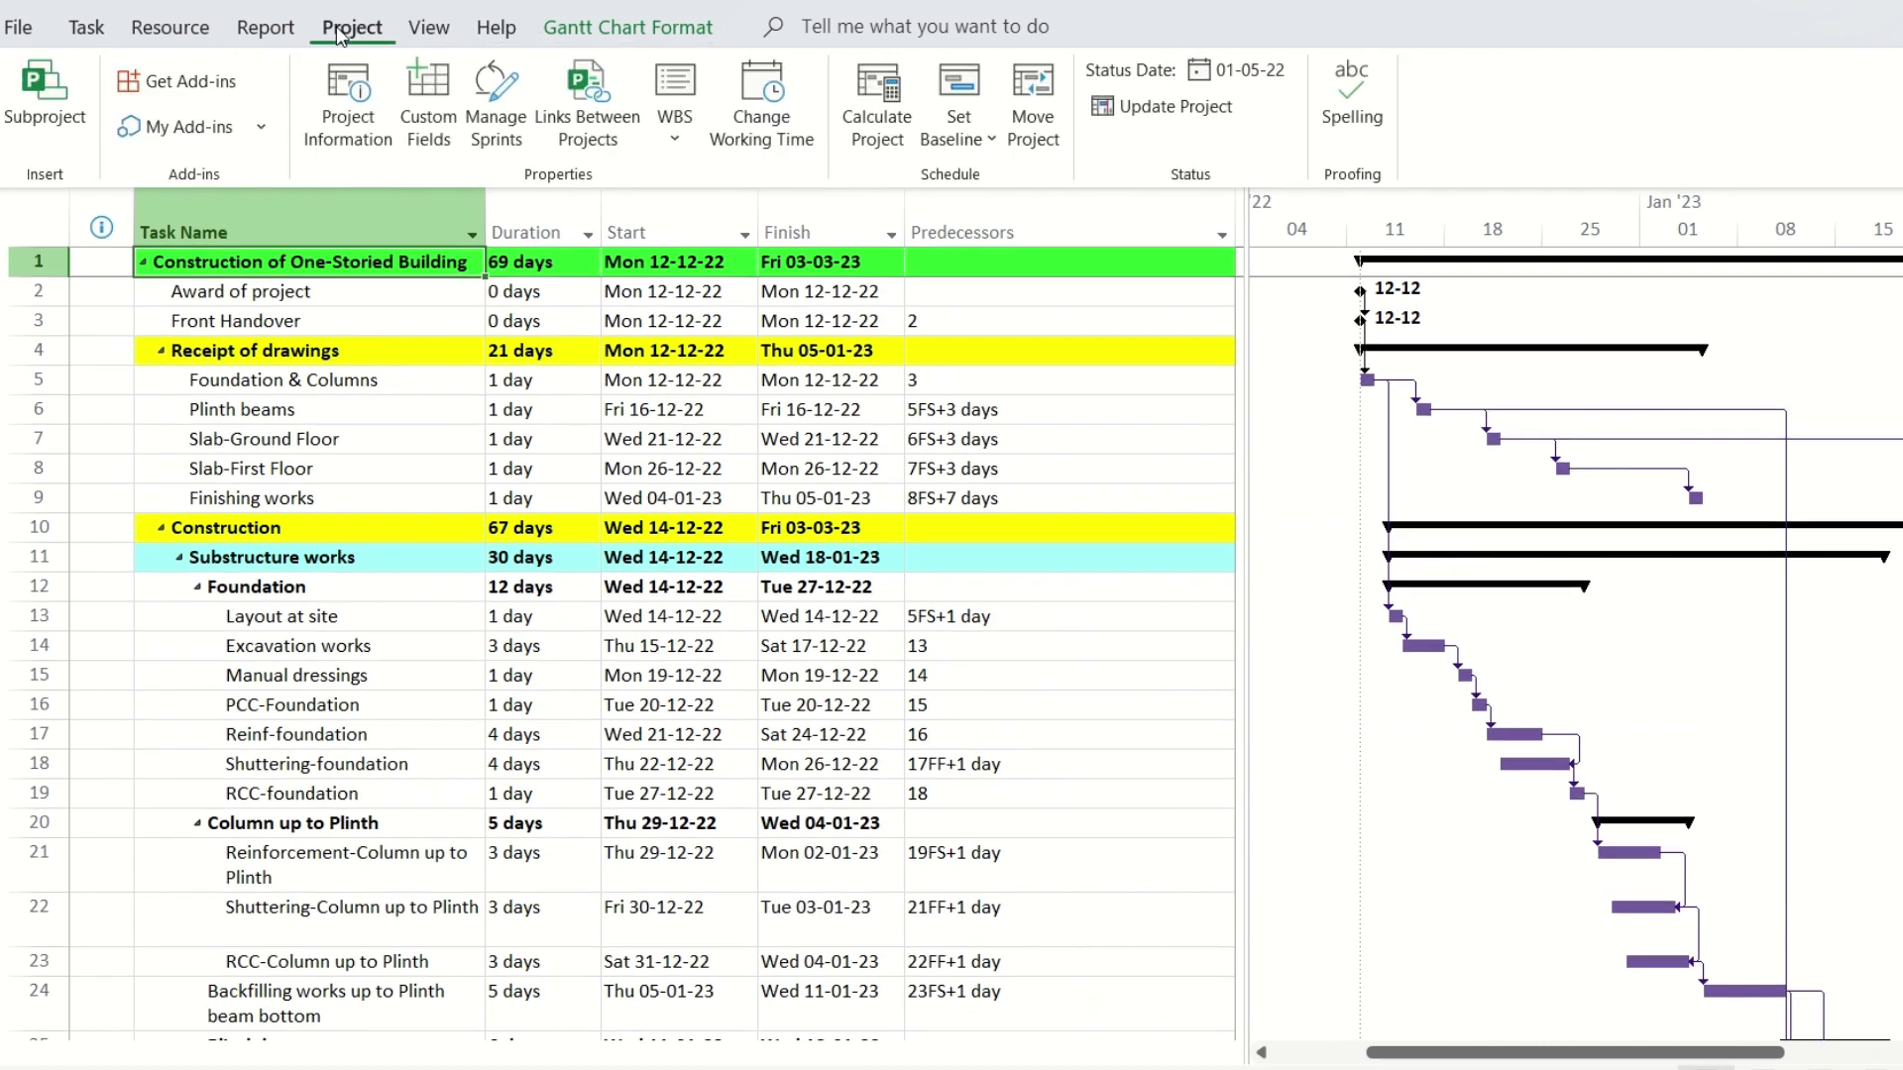
left_click(954, 124)
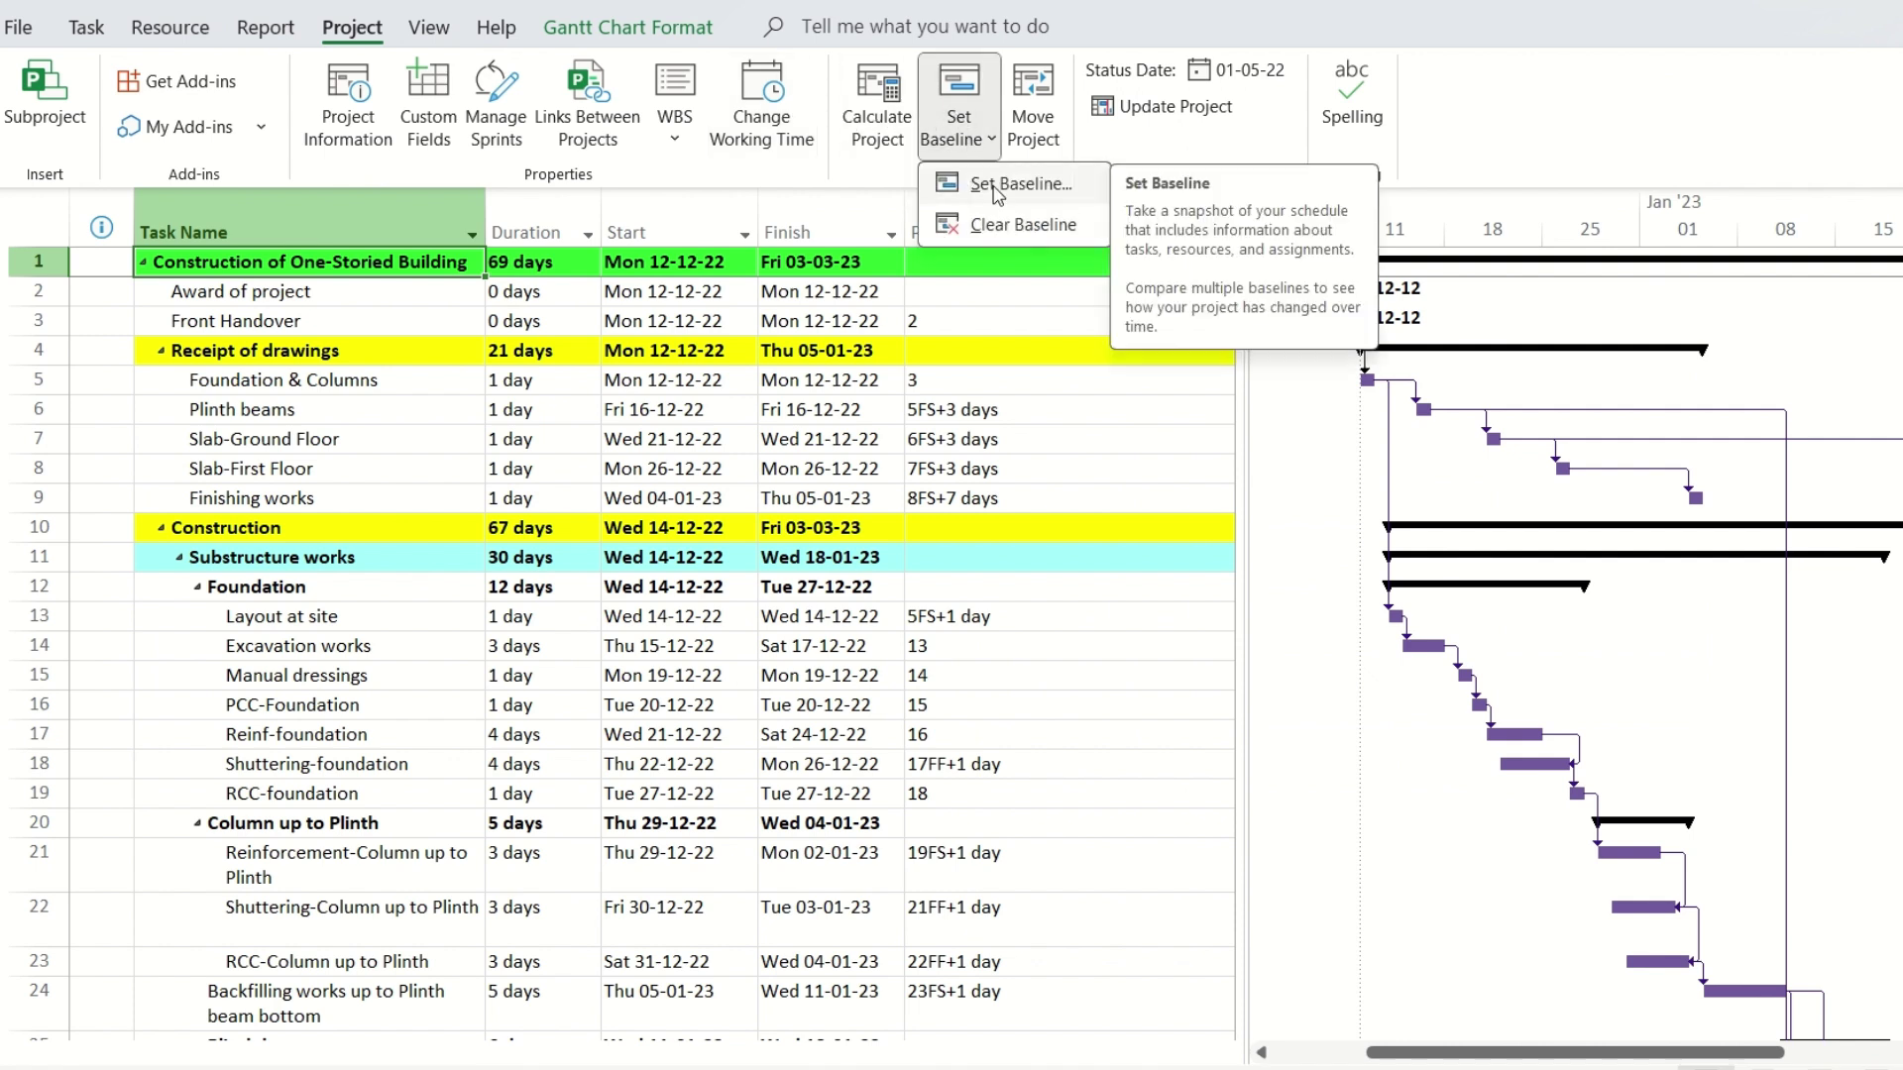
left_click(998, 189)
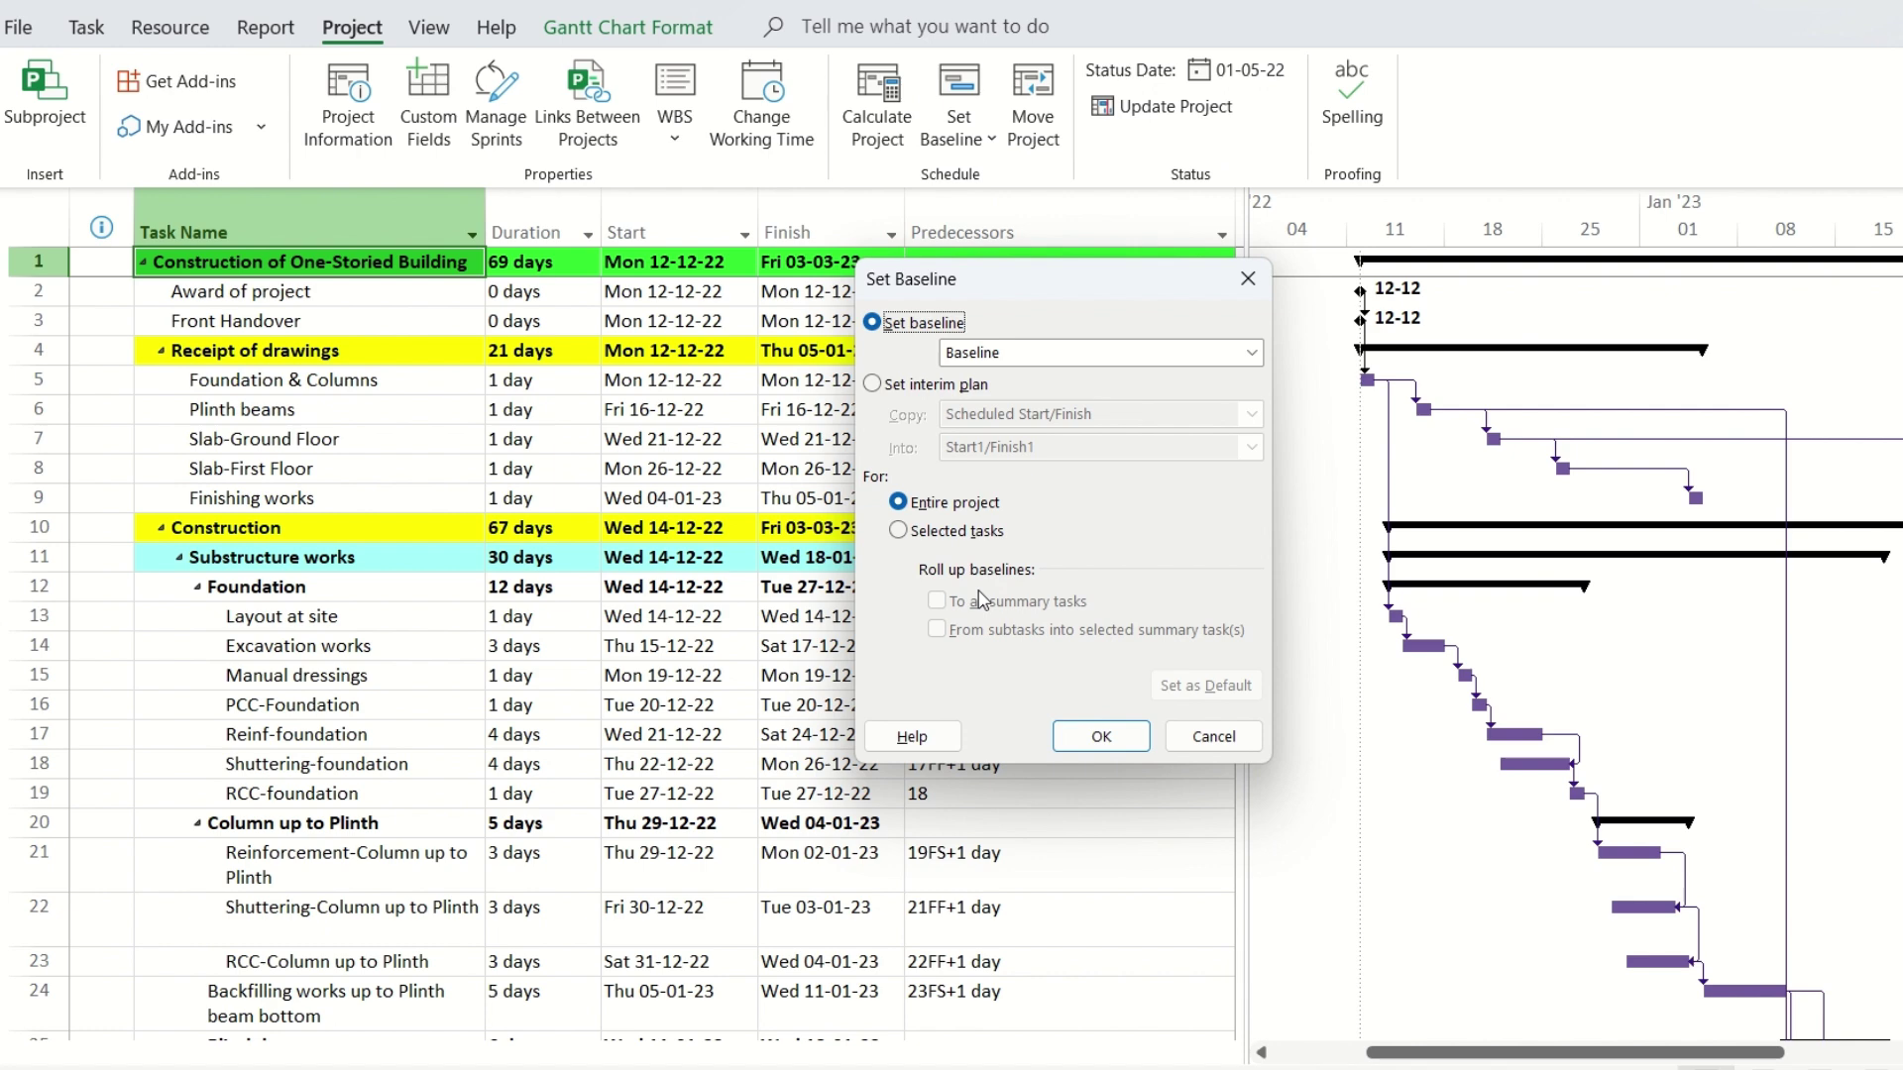
left_click(1100, 738)
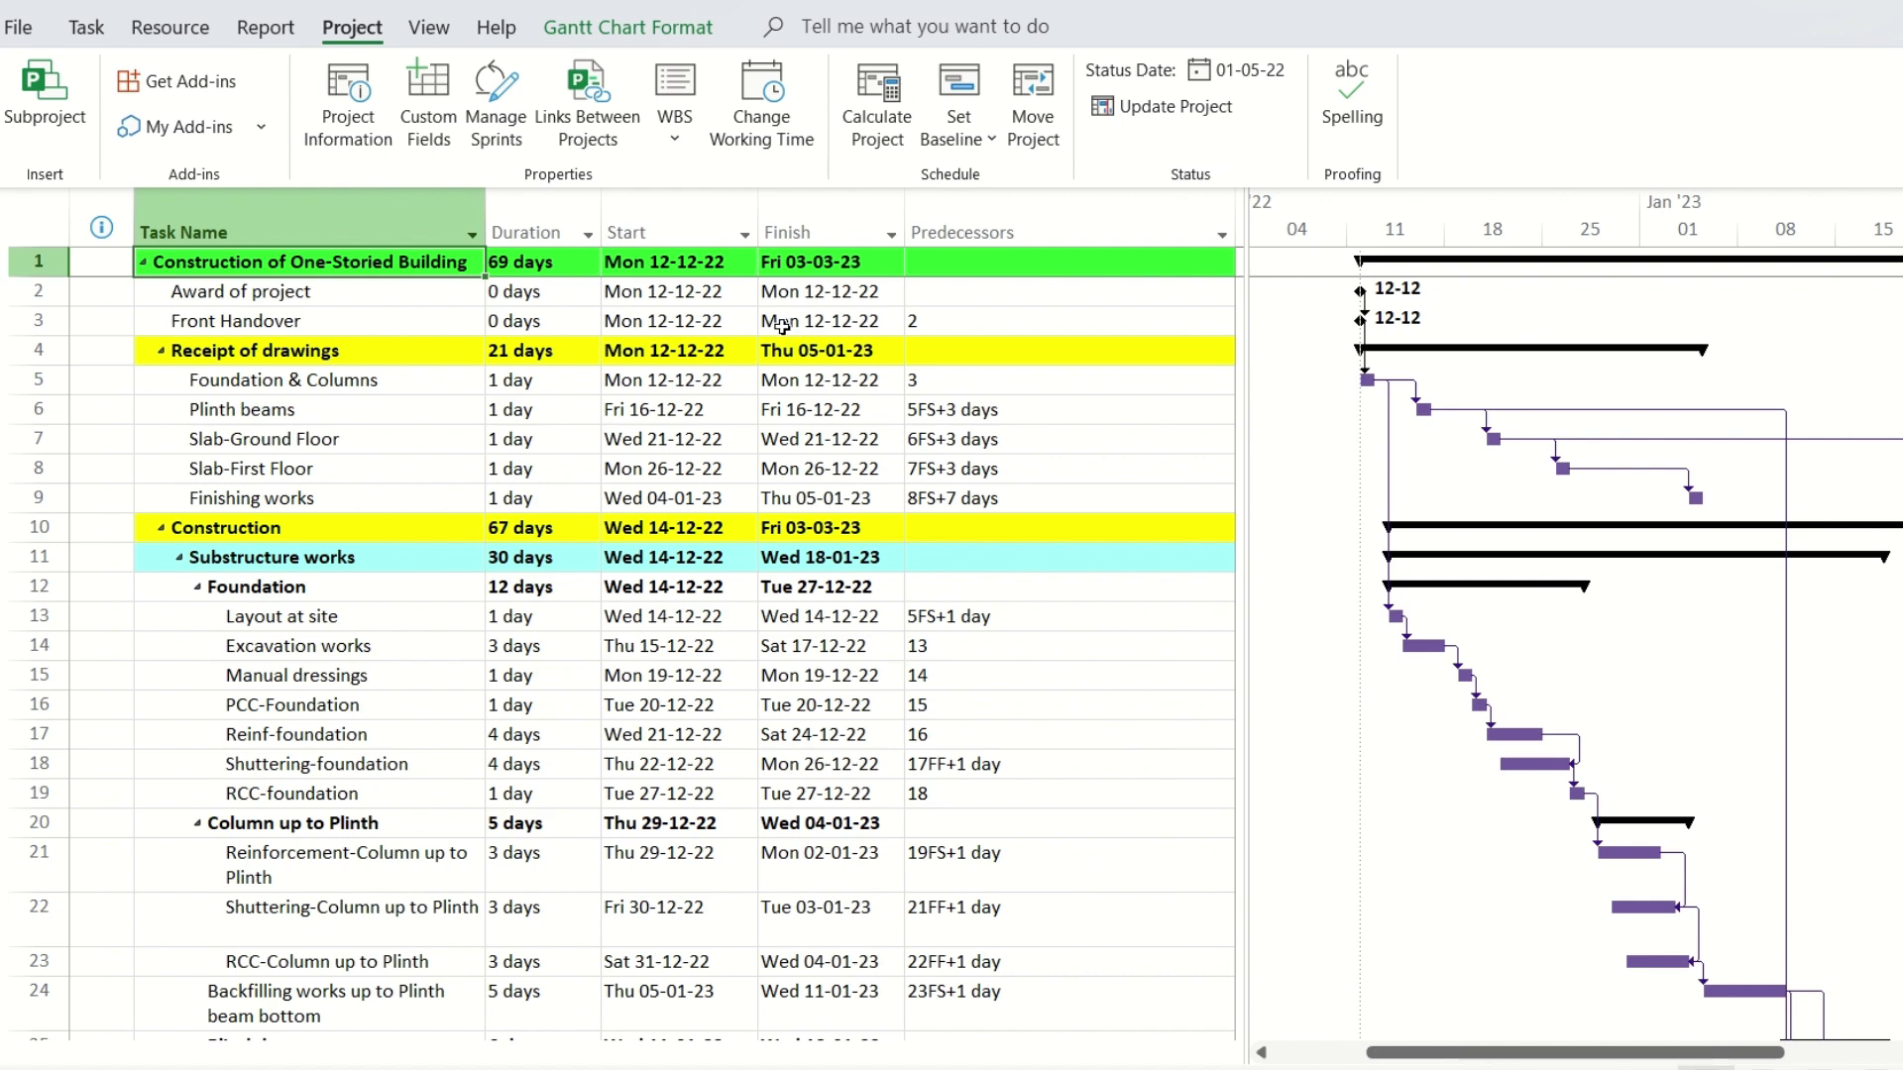
Step: Insert Baseline Start and Baseline Finish columns just before the Start column
right_click(678, 213)
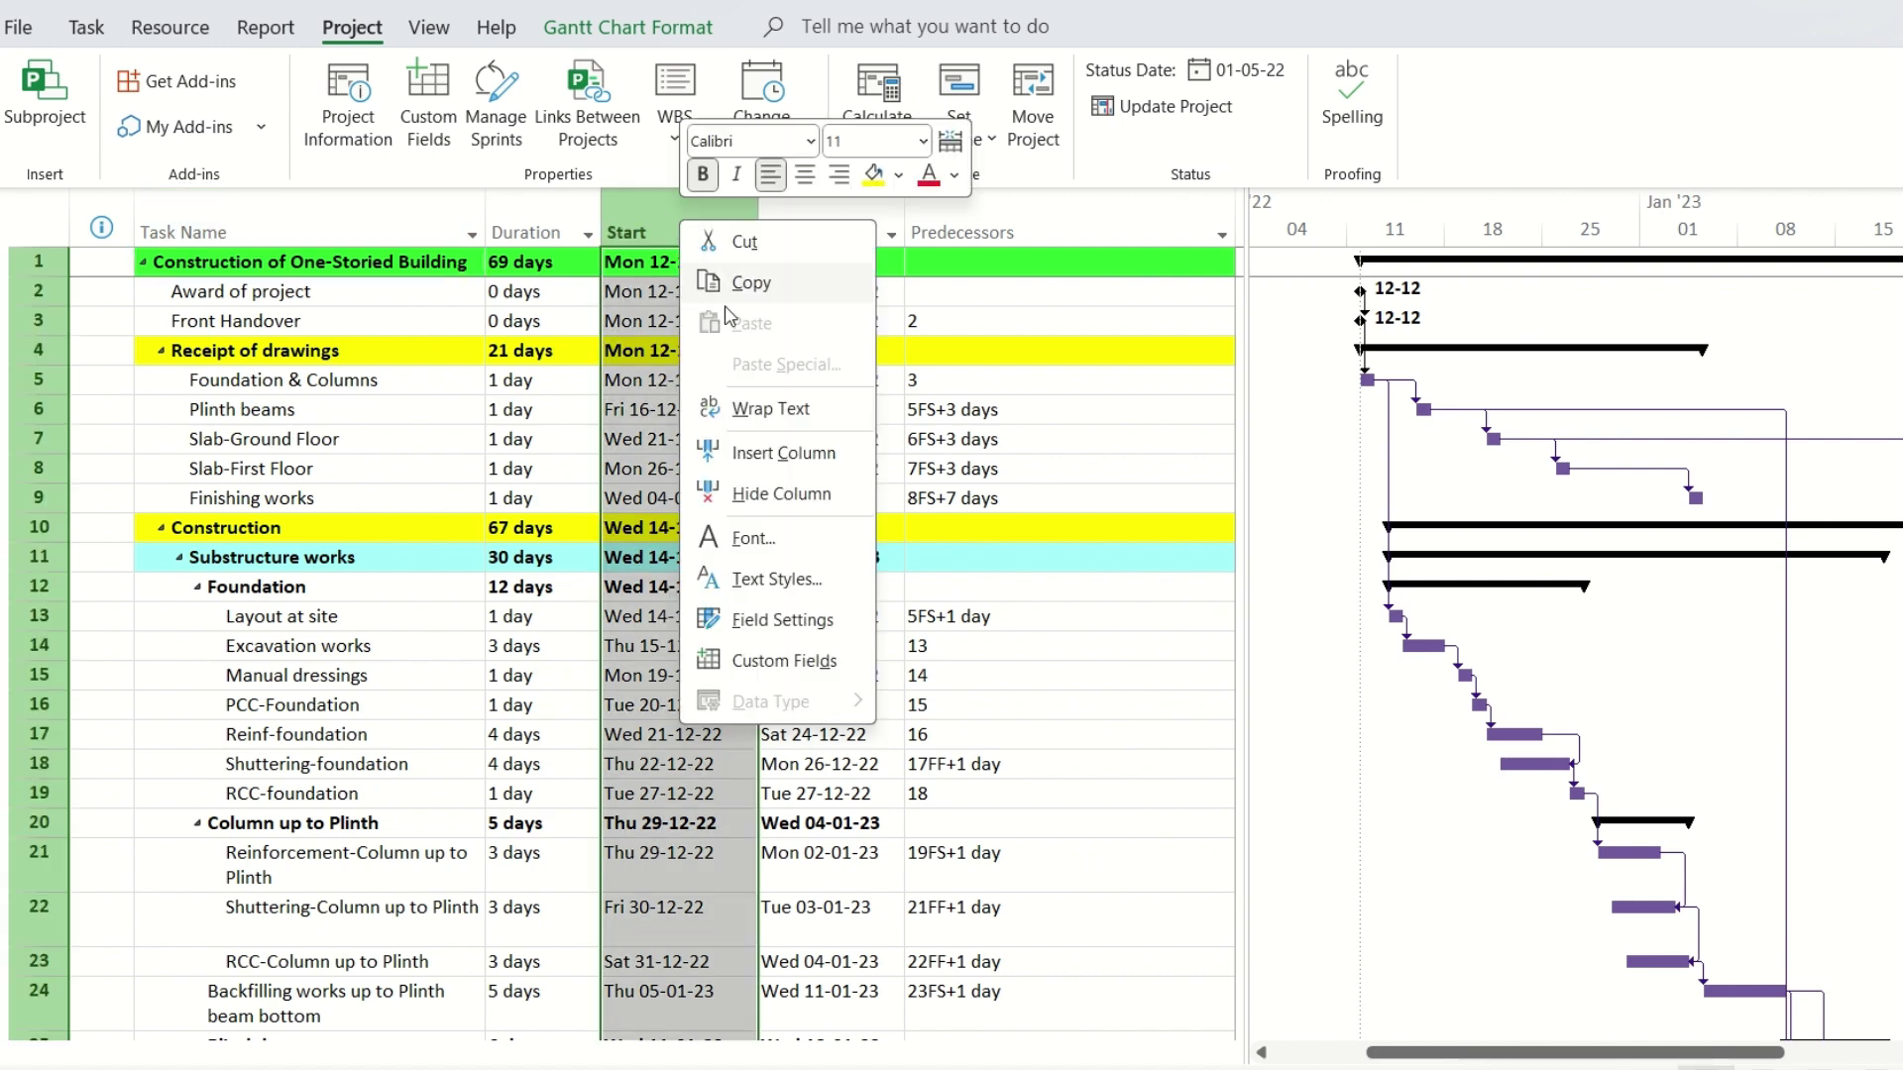
left_click(754, 455)
type("bael")
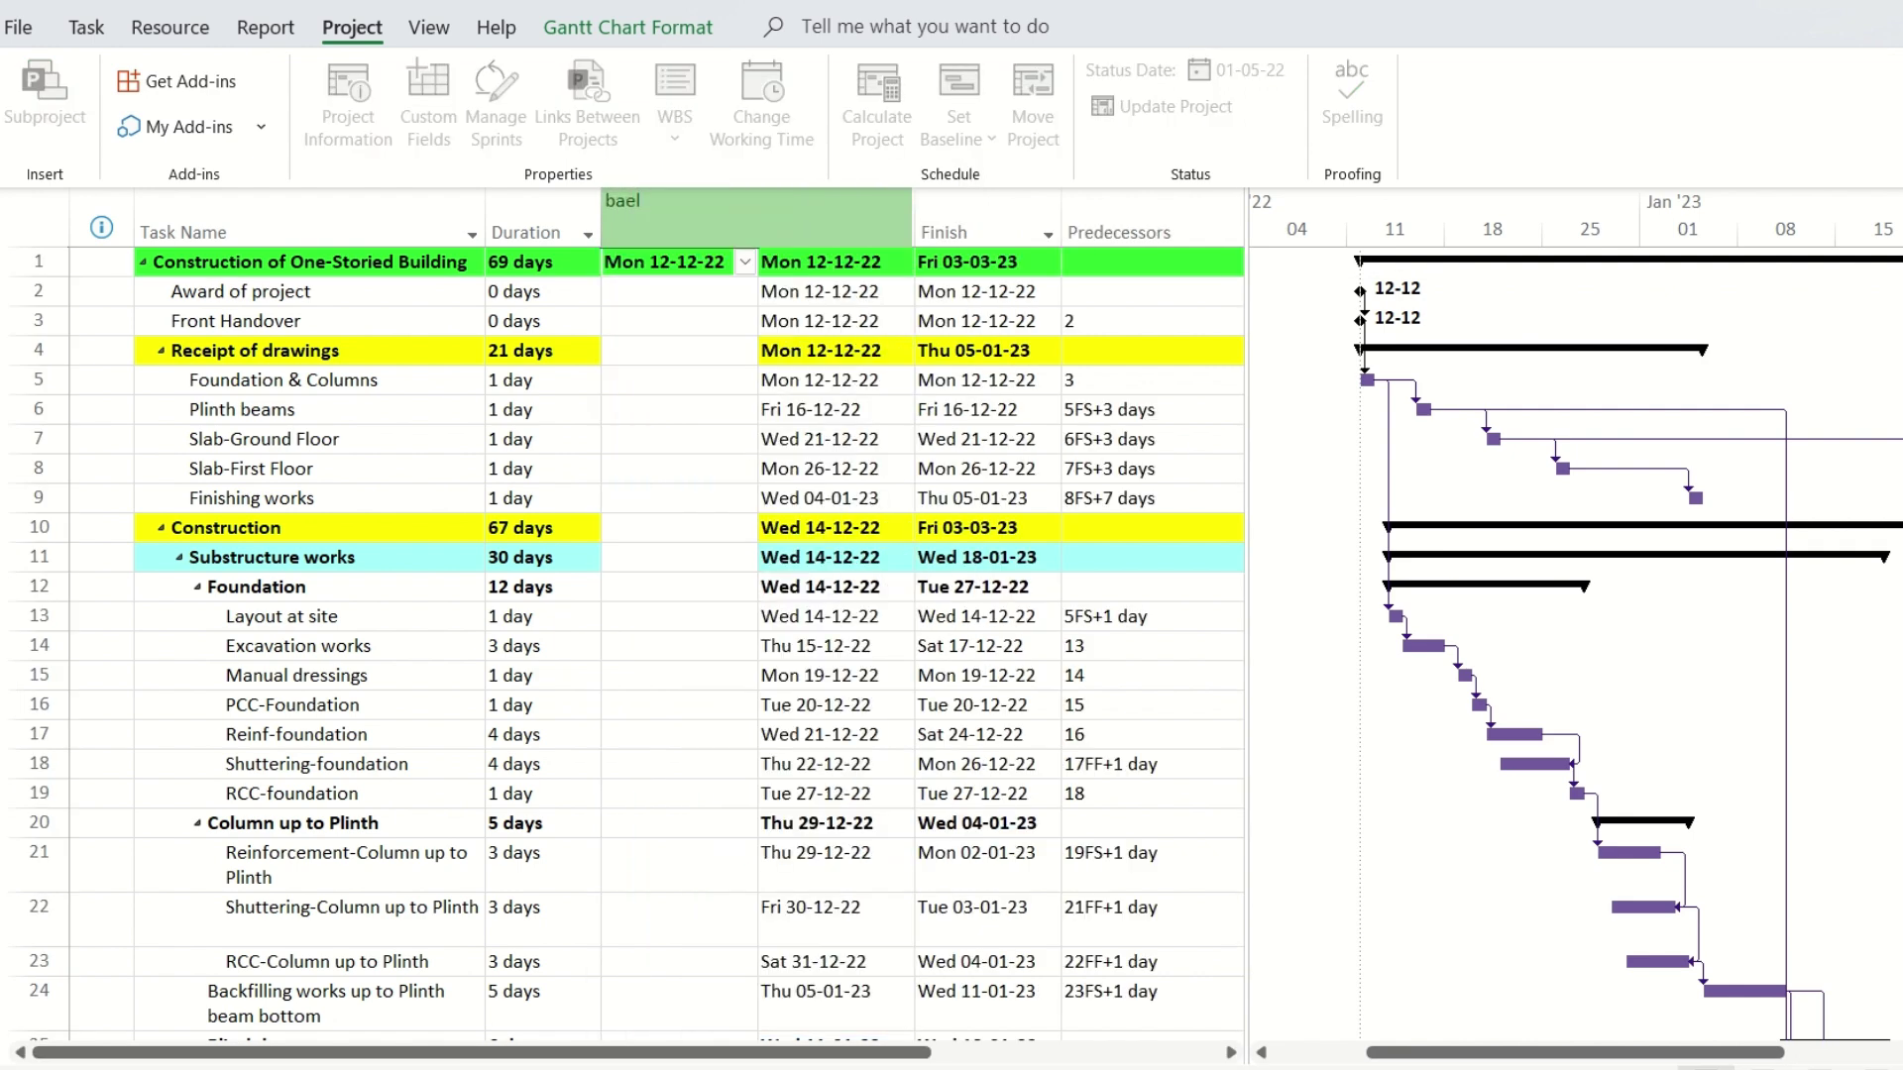
key("Return")
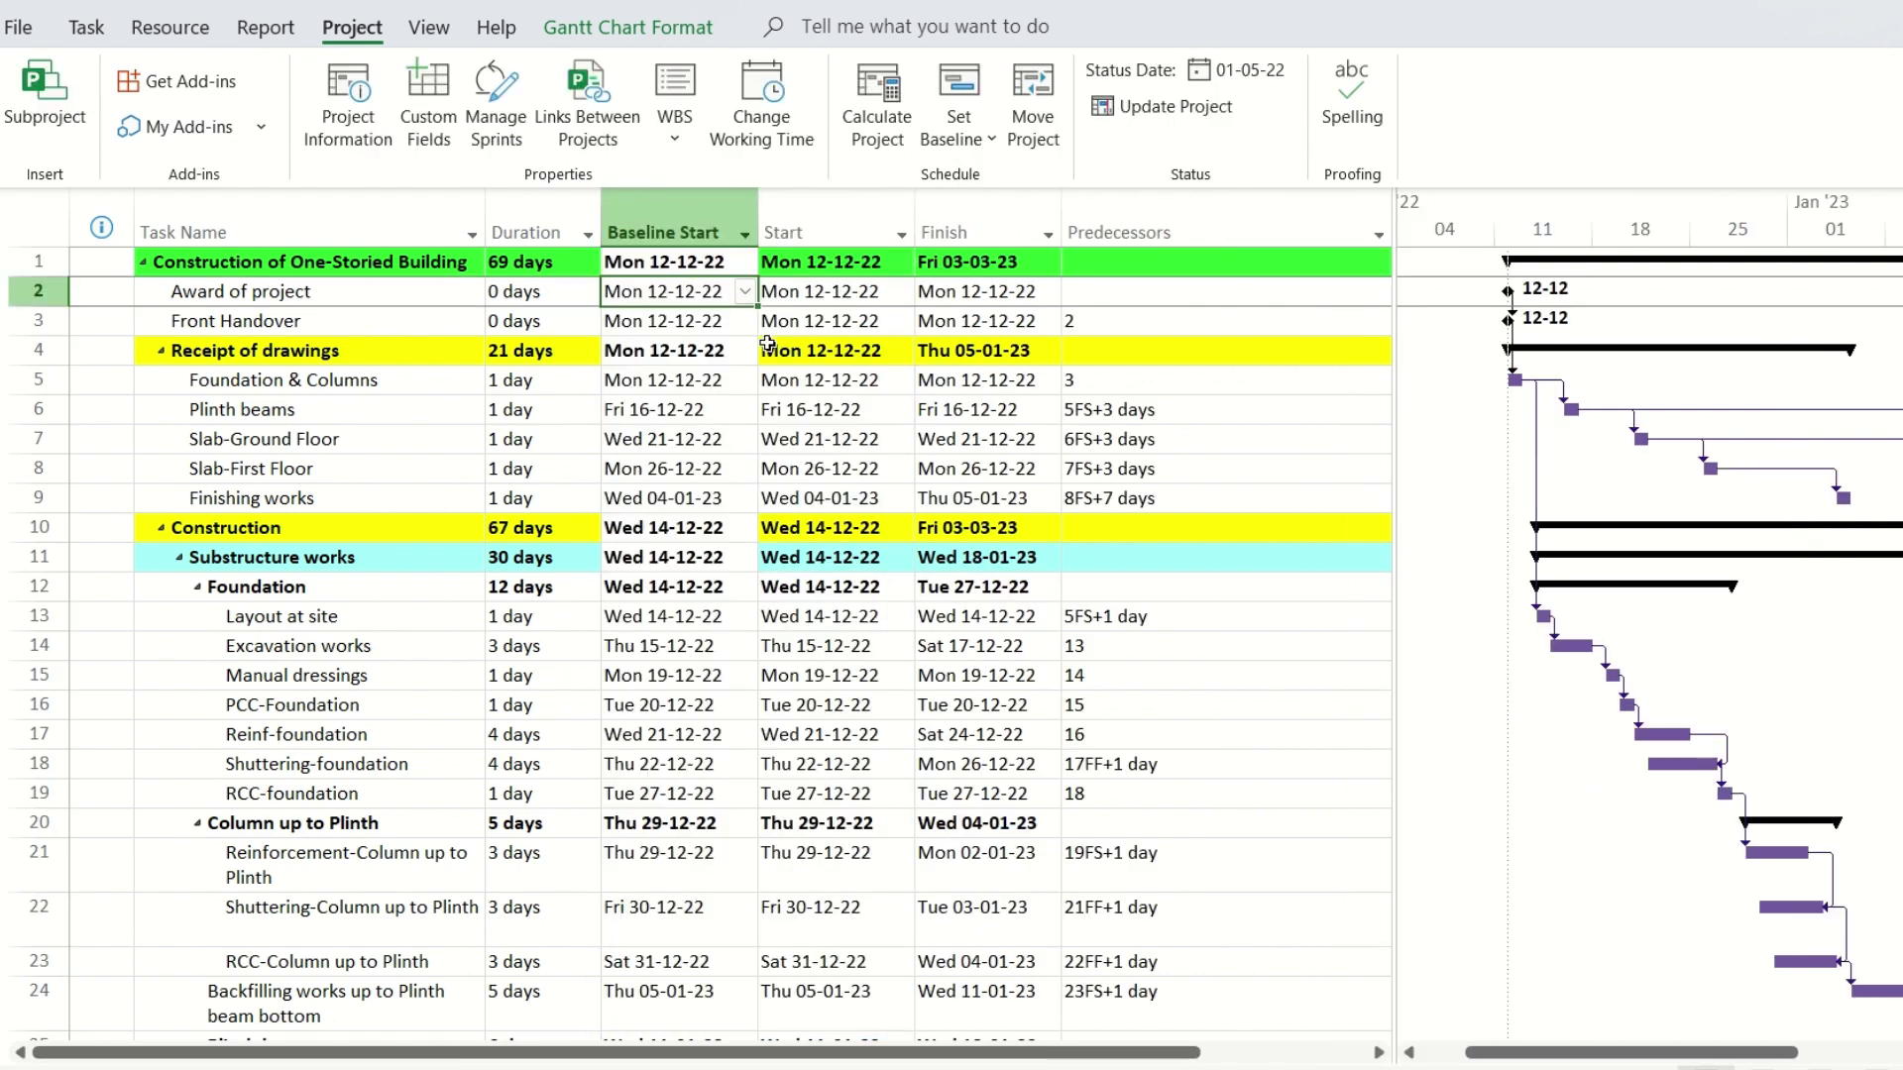
right_click(819, 211)
left_click(873, 464)
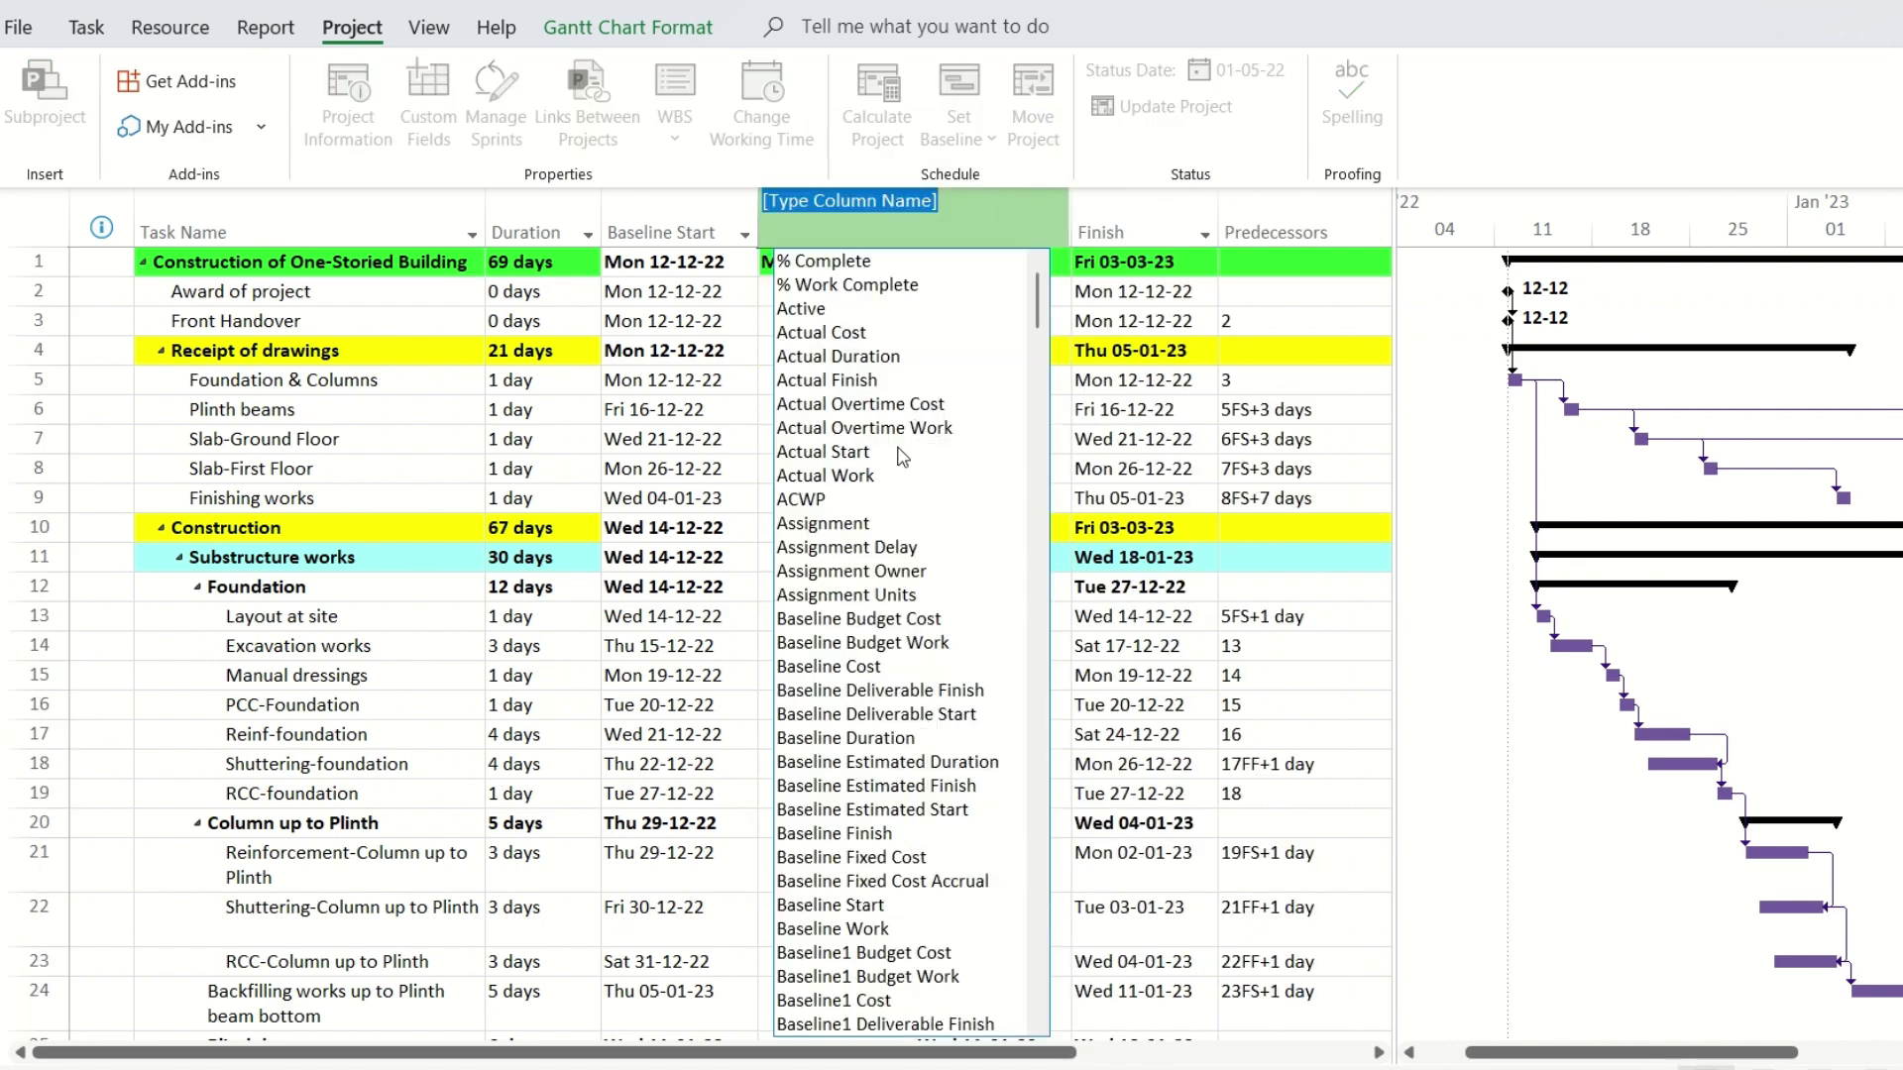
type("baseline f")
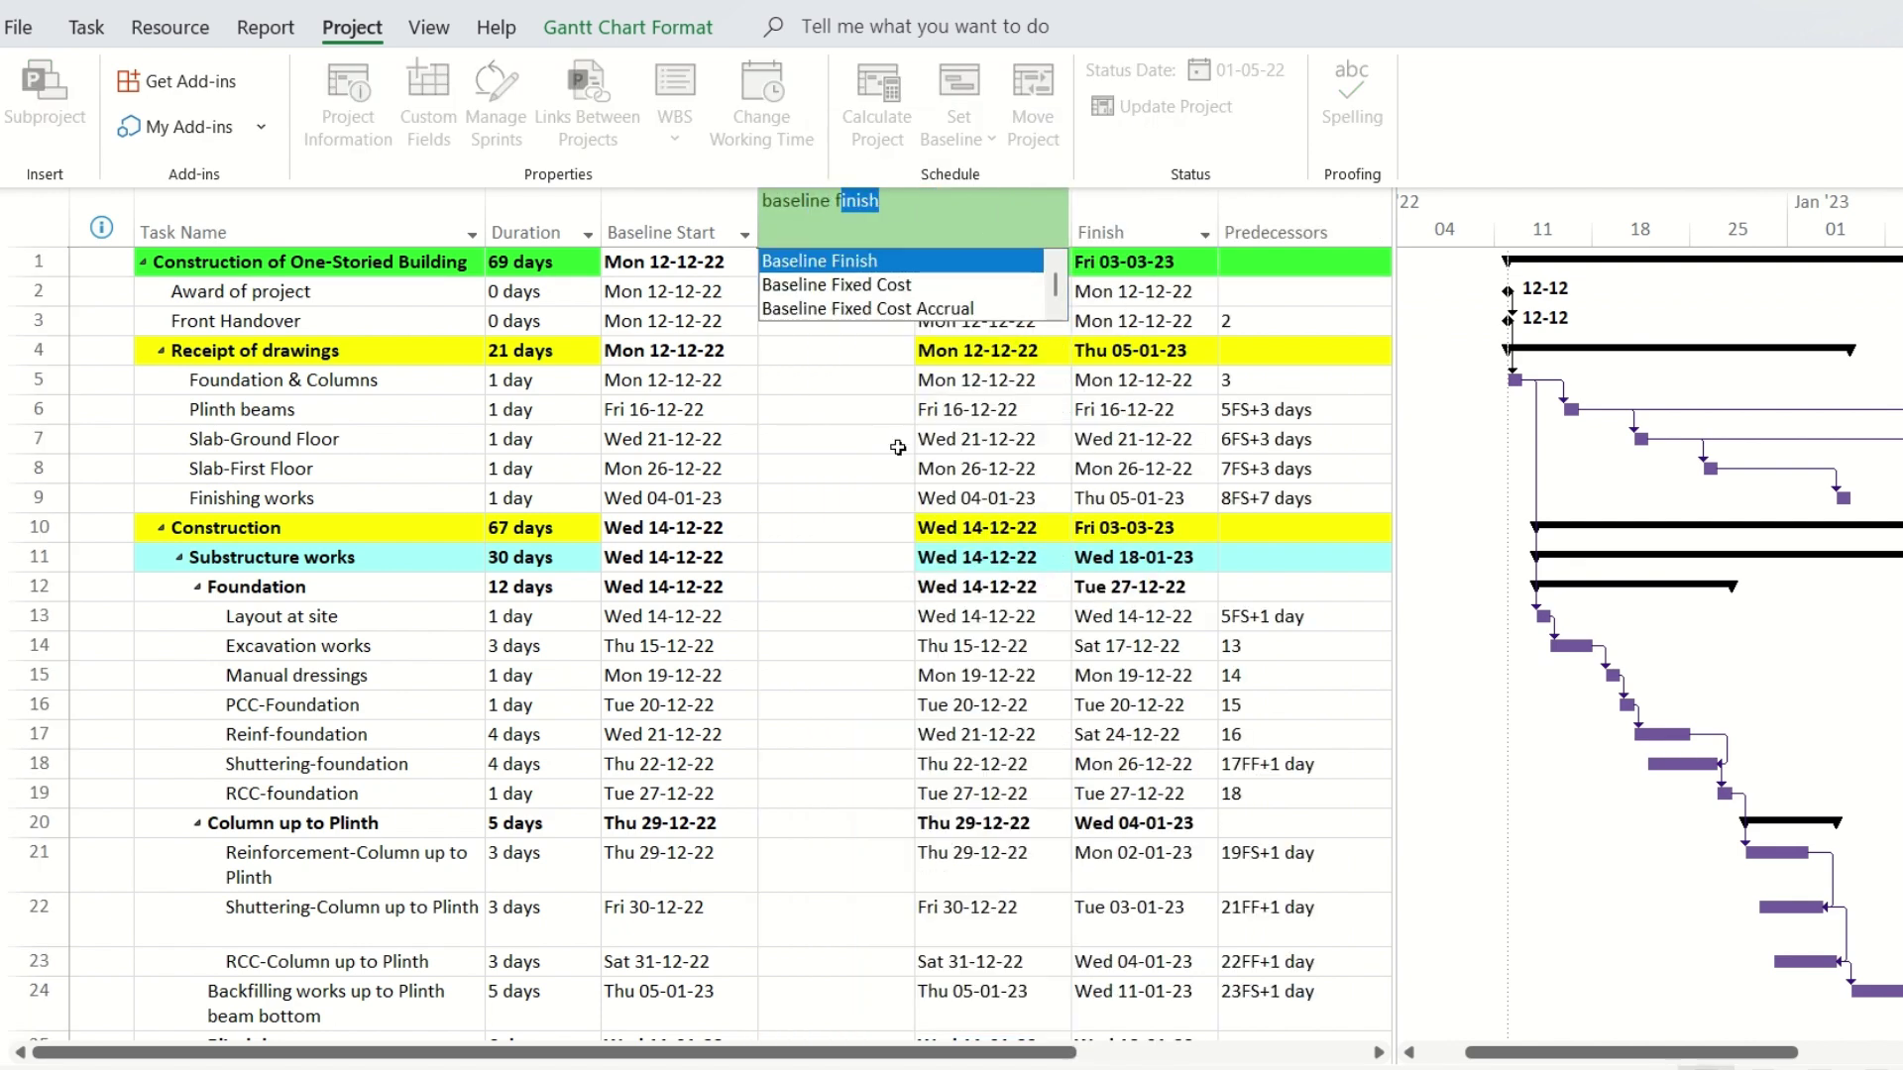
key("Return")
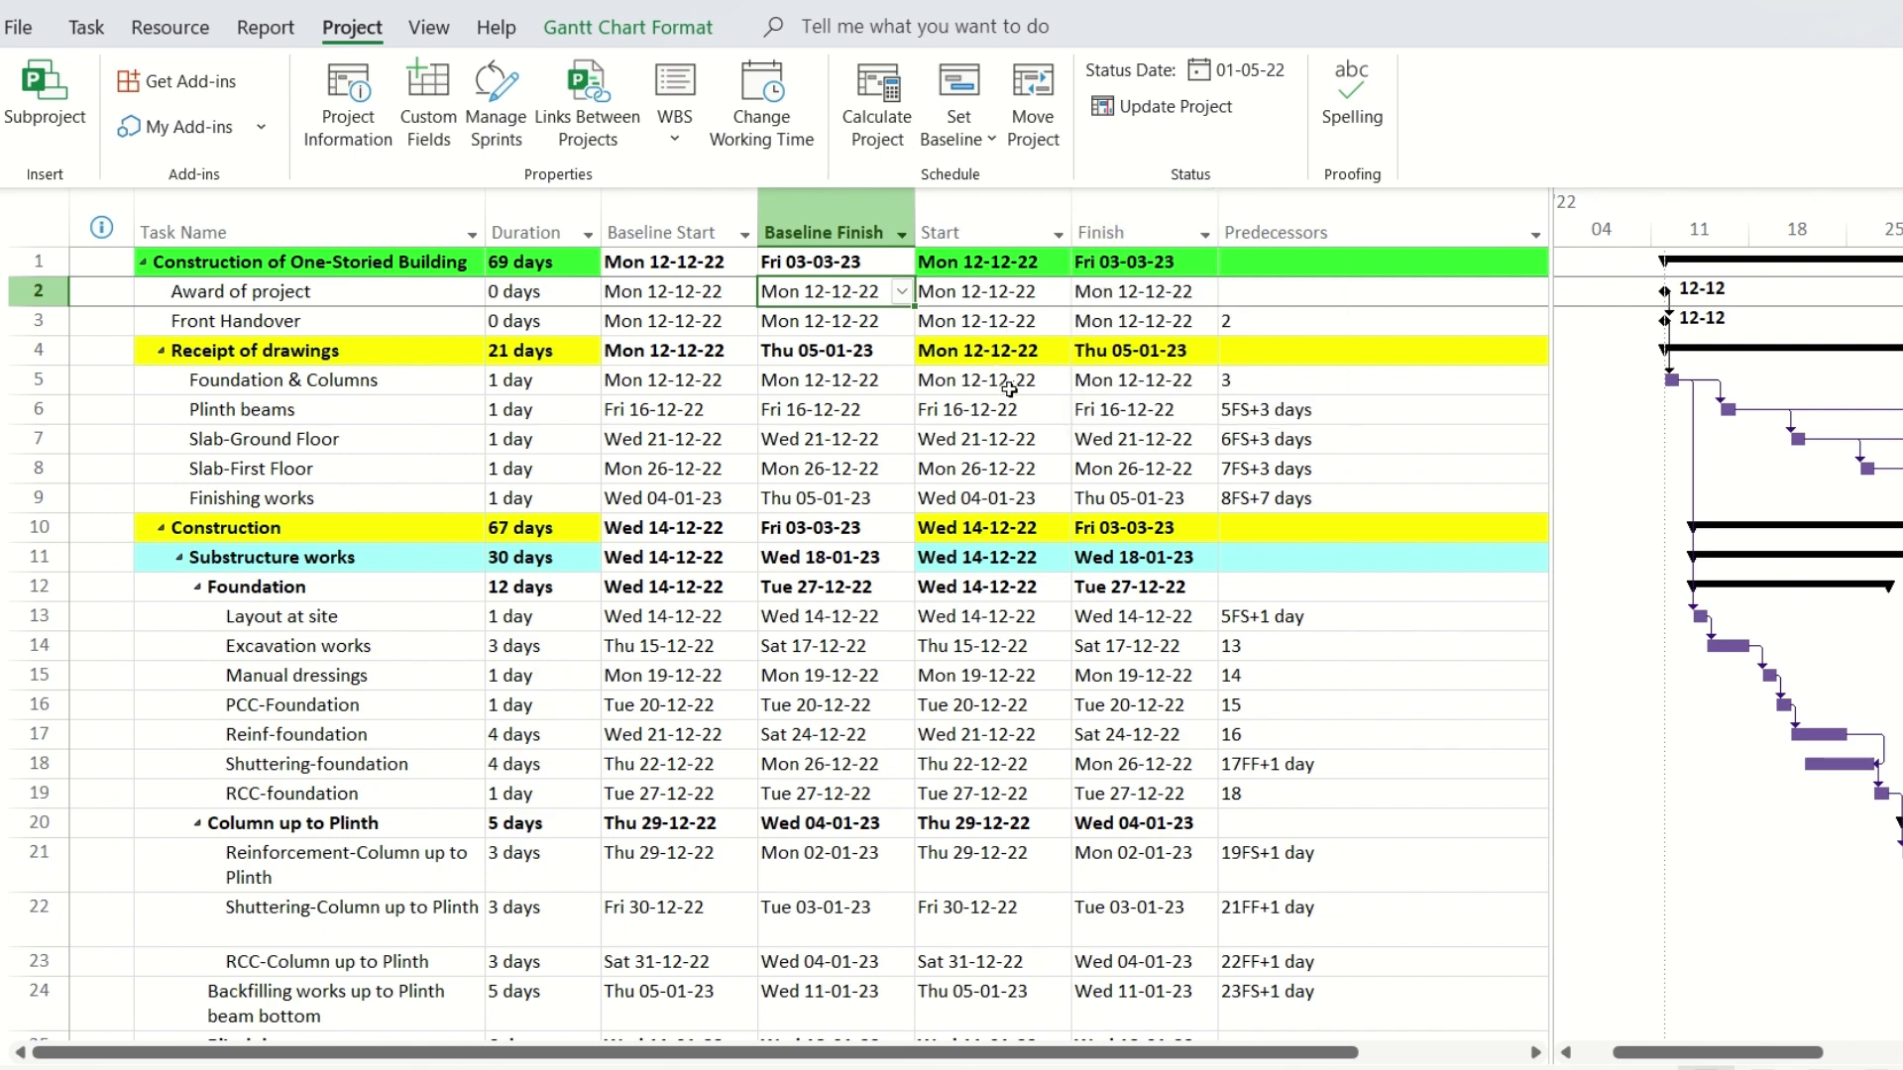
Step: Insert a Text1 column before Task Name and narrow it
right_click(219, 226)
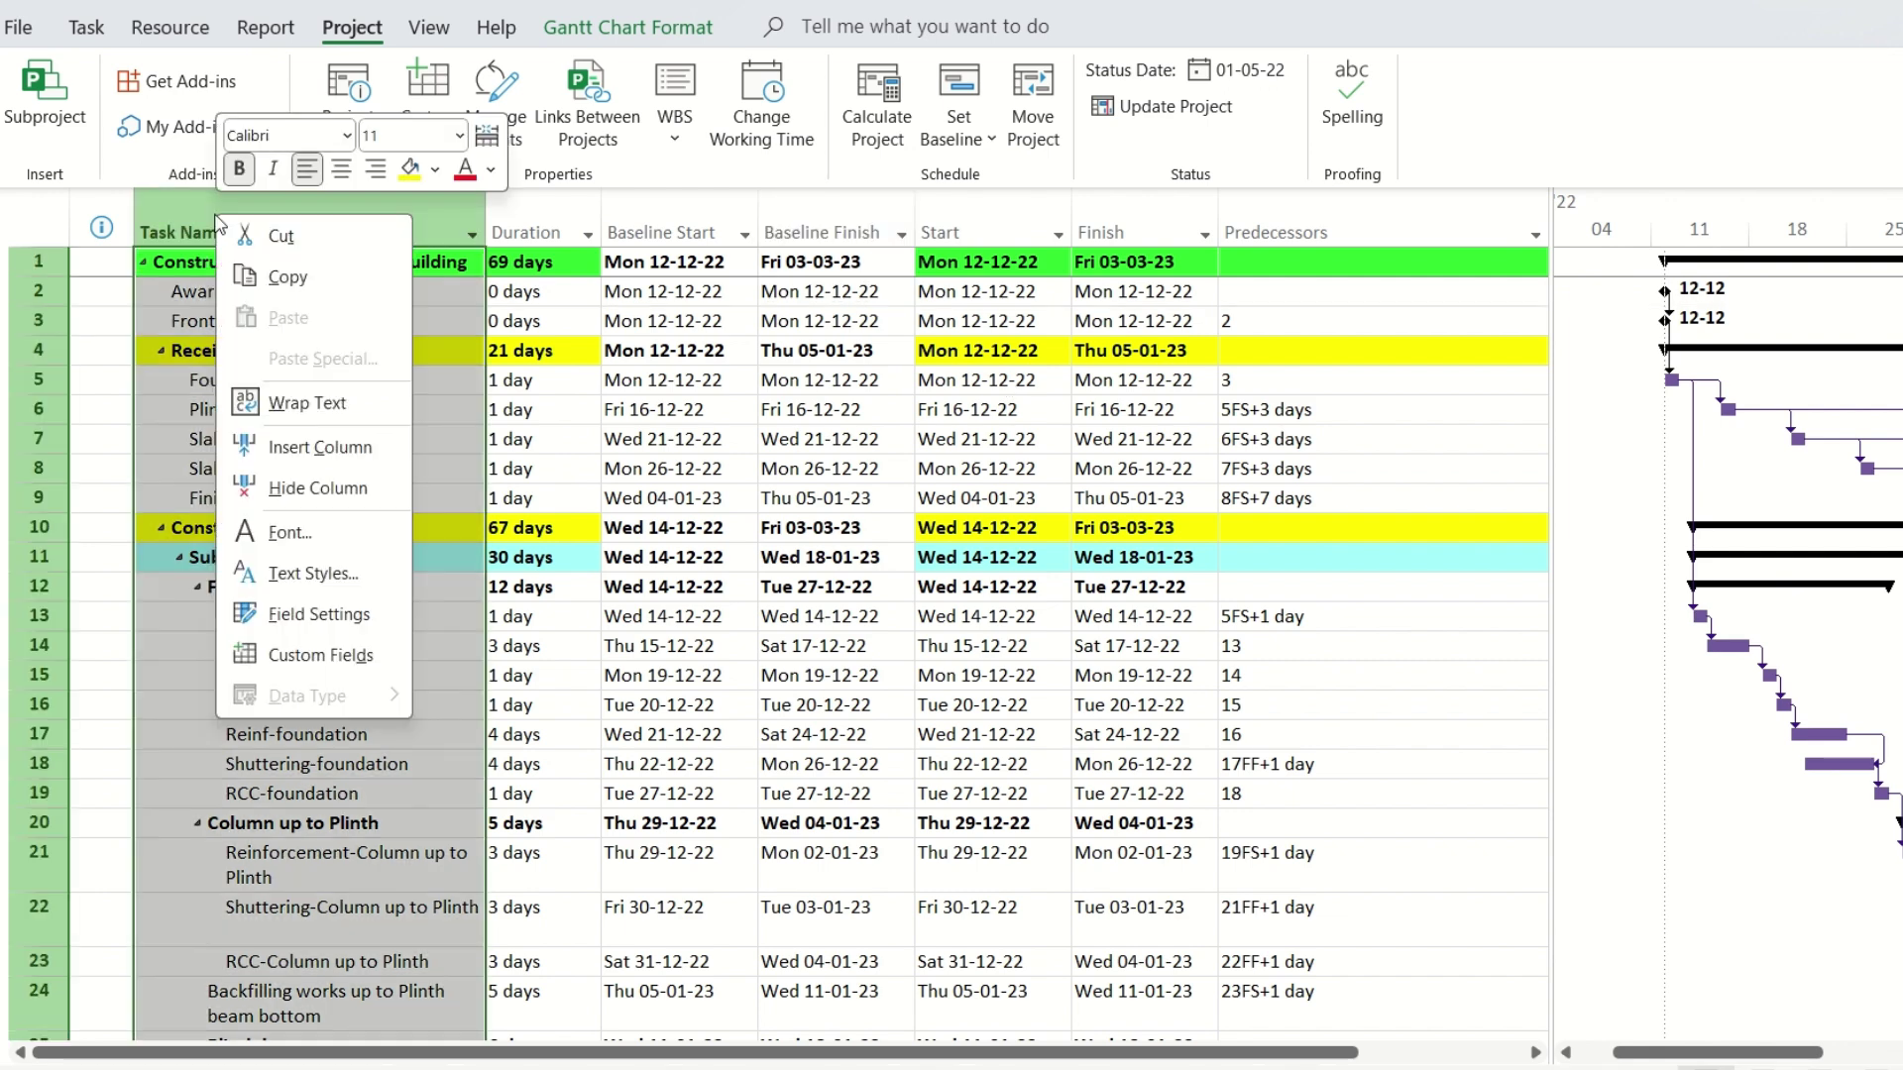
left_click(317, 447)
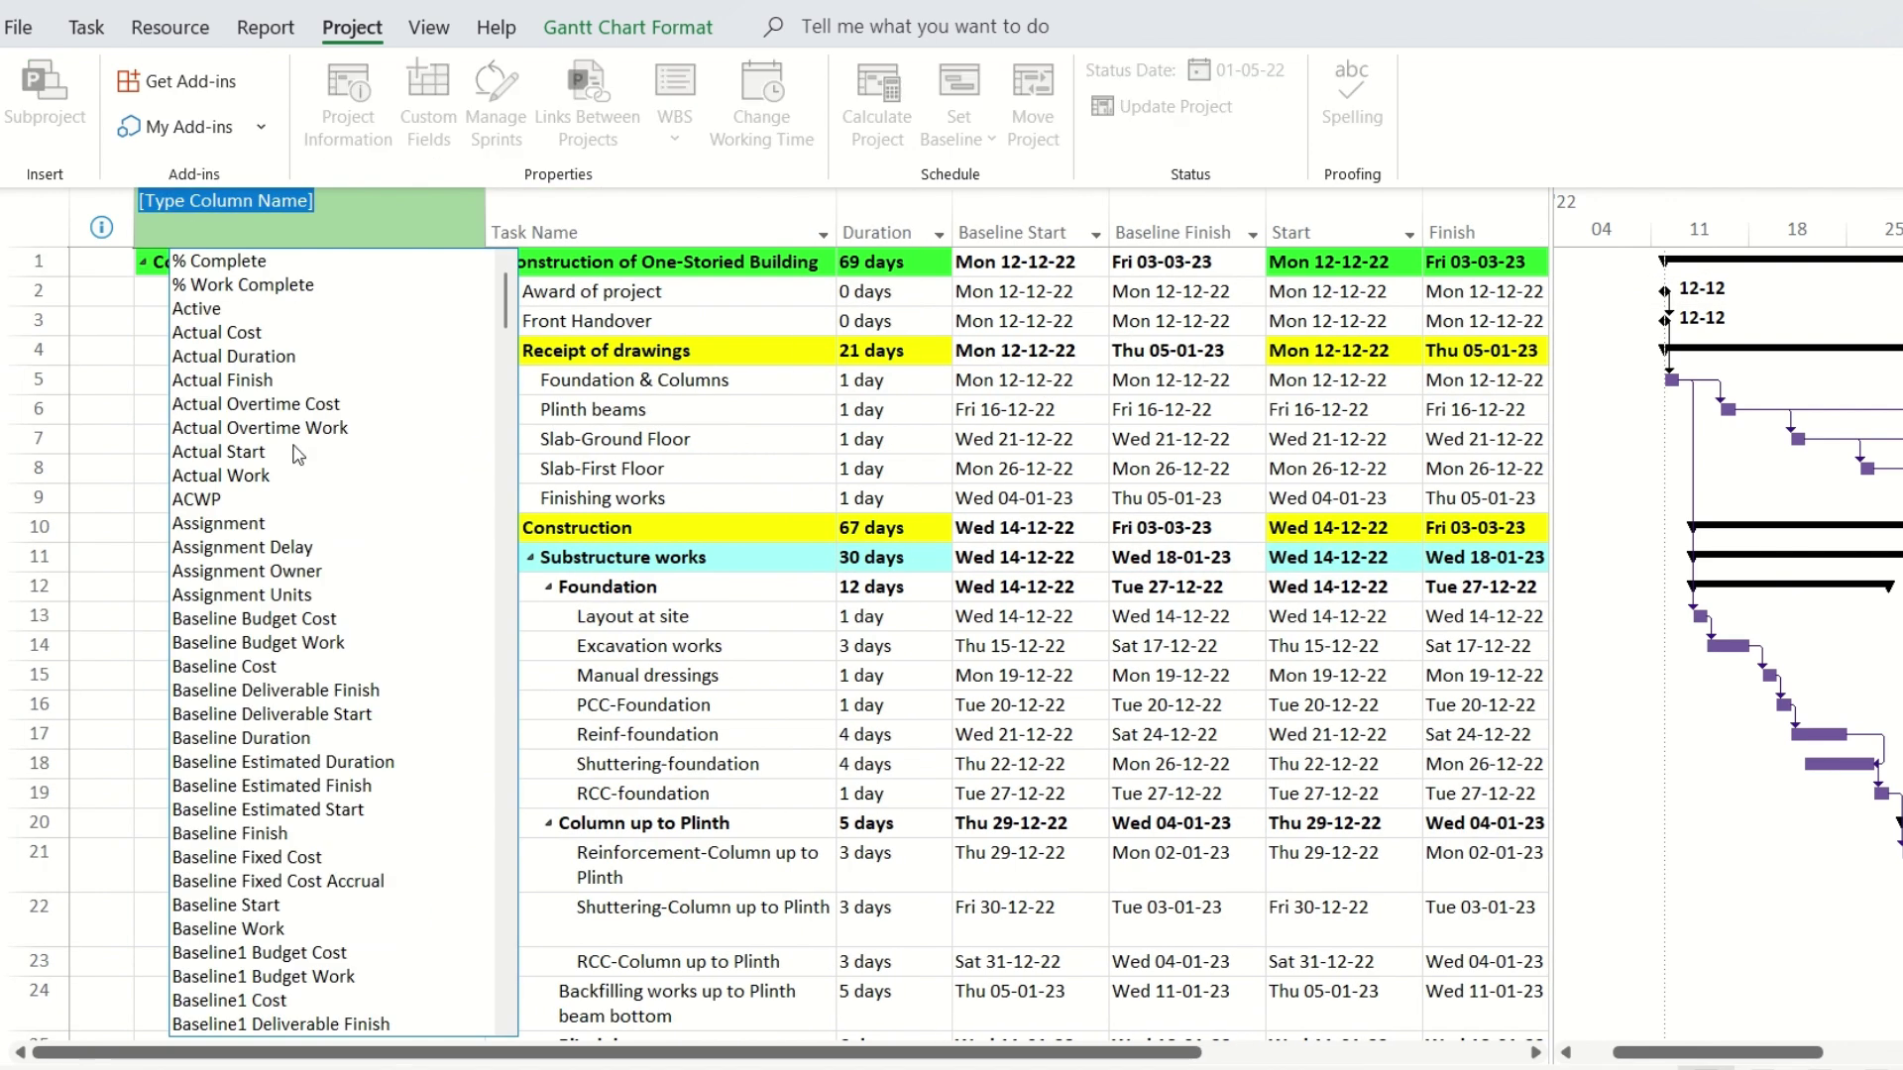
type("Text1")
key("Return")
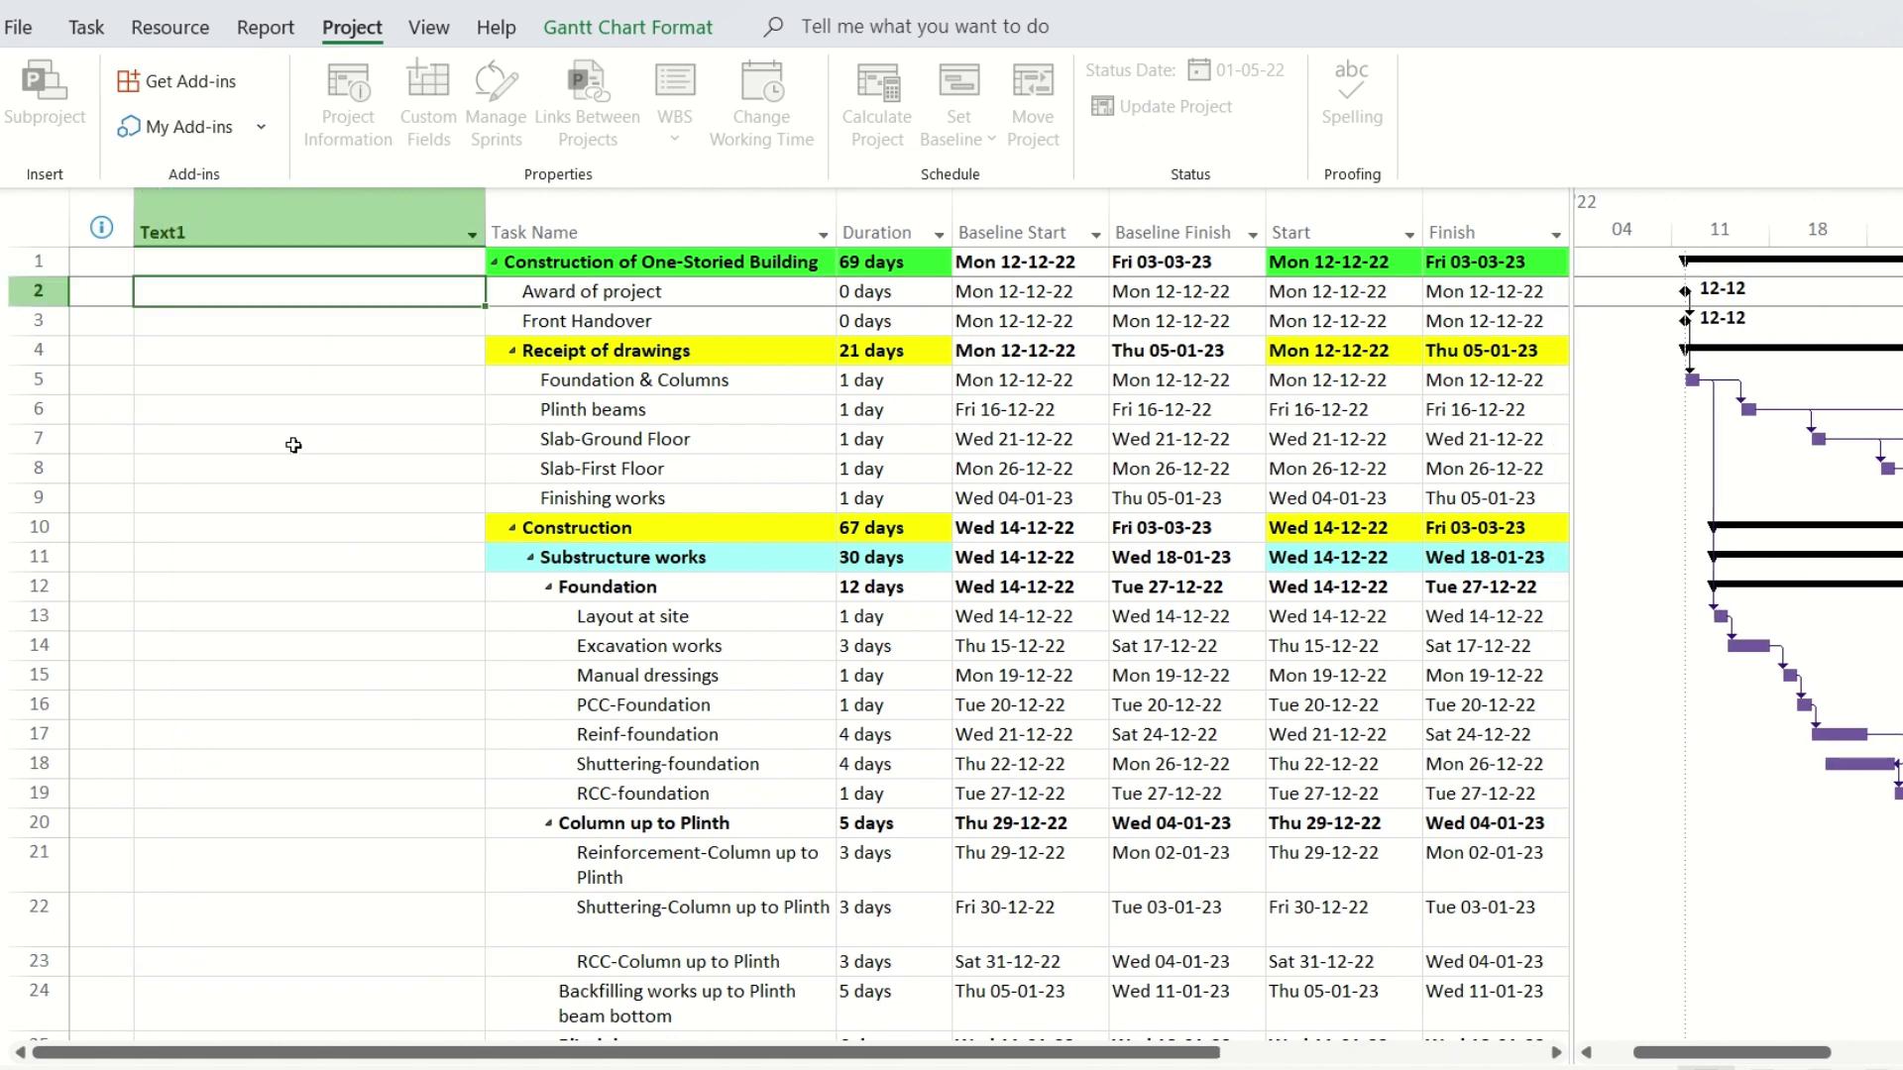
left_click_drag(485, 230, 229, 230)
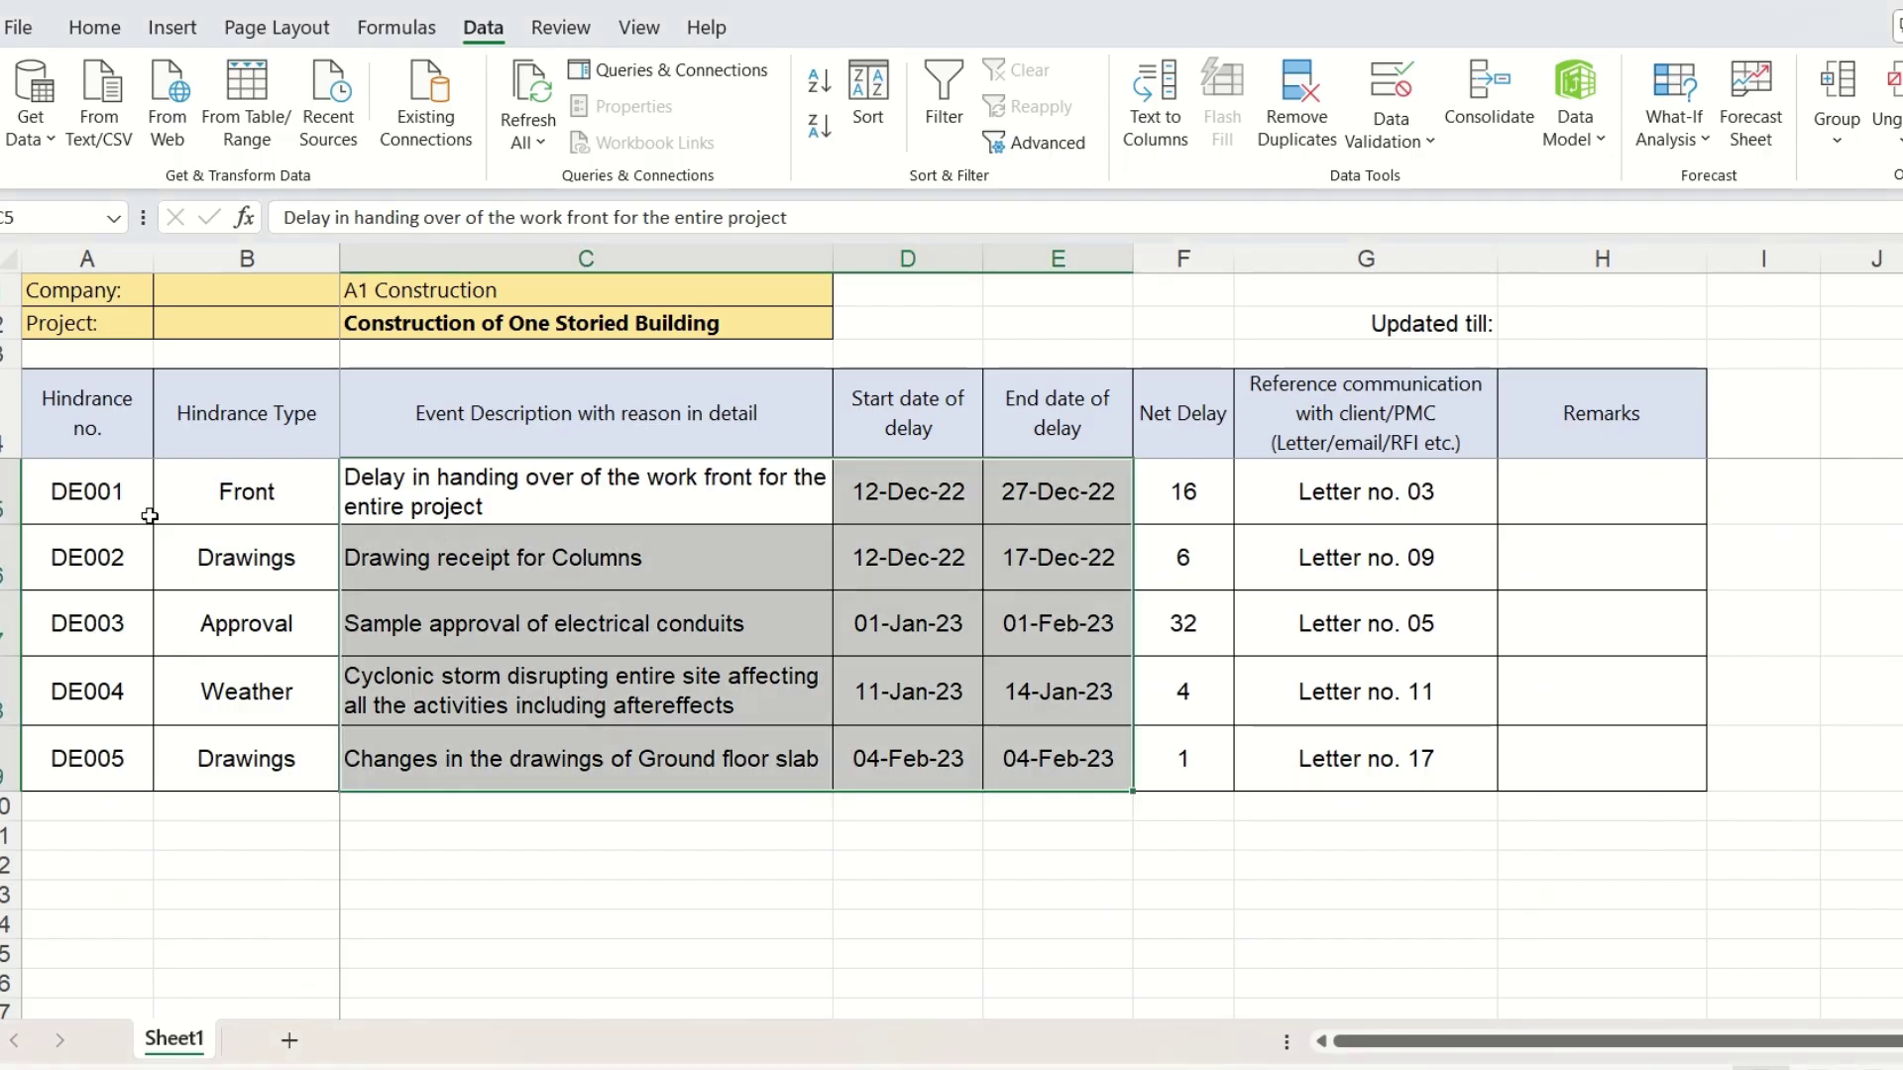
left_click(139, 506)
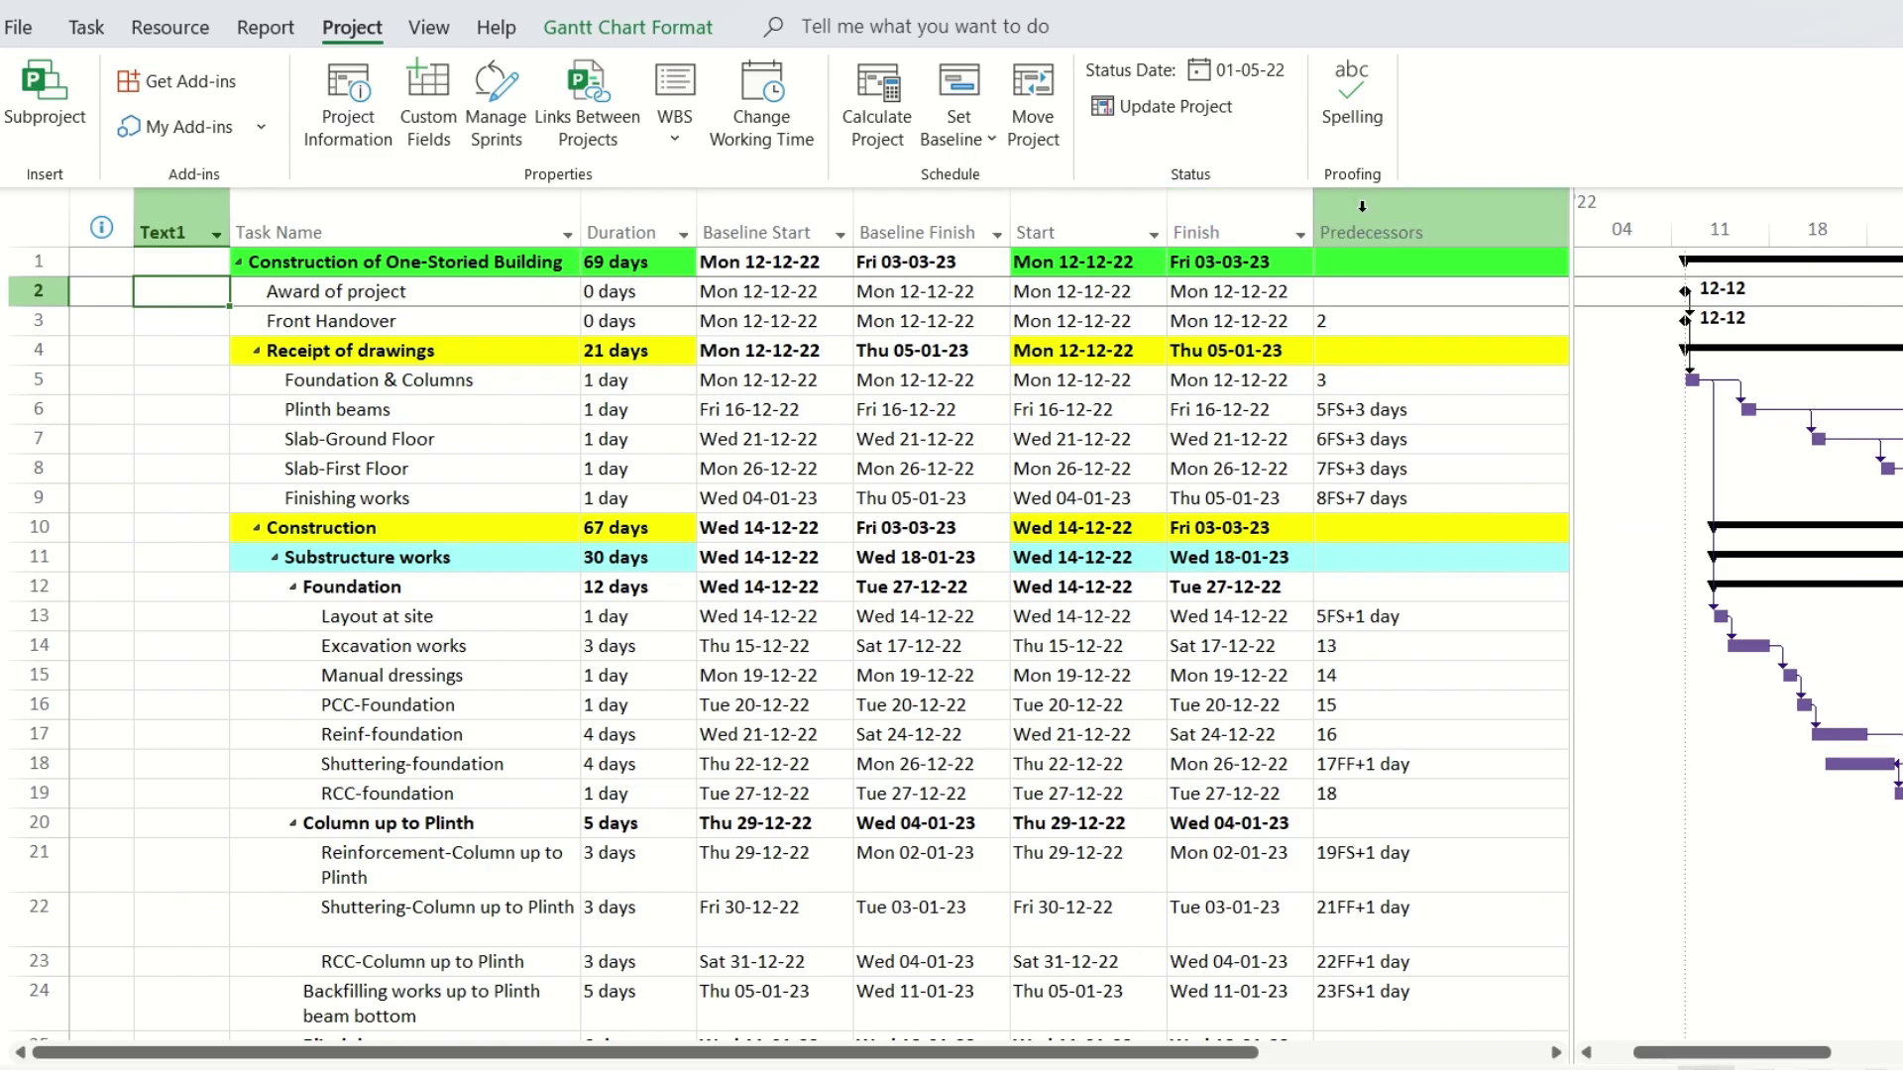
Step: Add a Text2 column beside Predecessors and widen the table to show every column
right_click(1366, 220)
left_click(1399, 442)
type("tex")
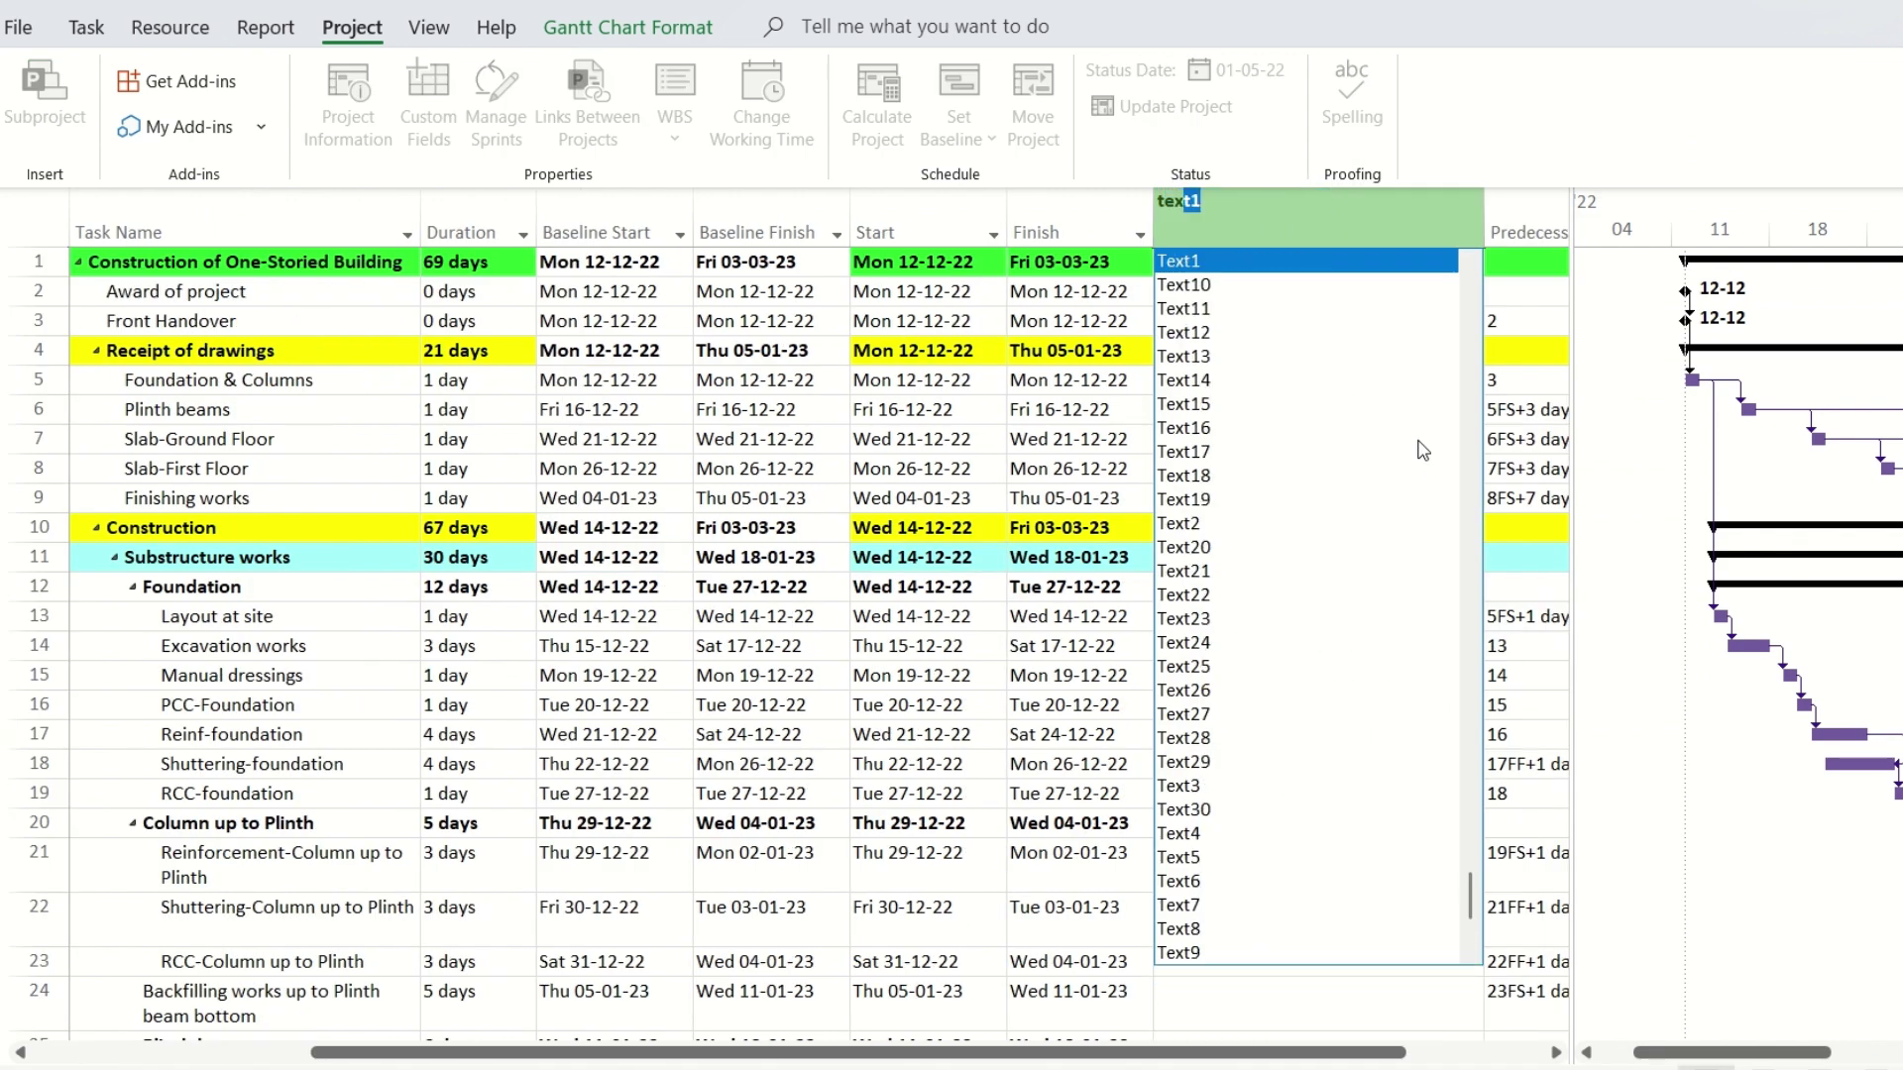
type("t2")
key("Return")
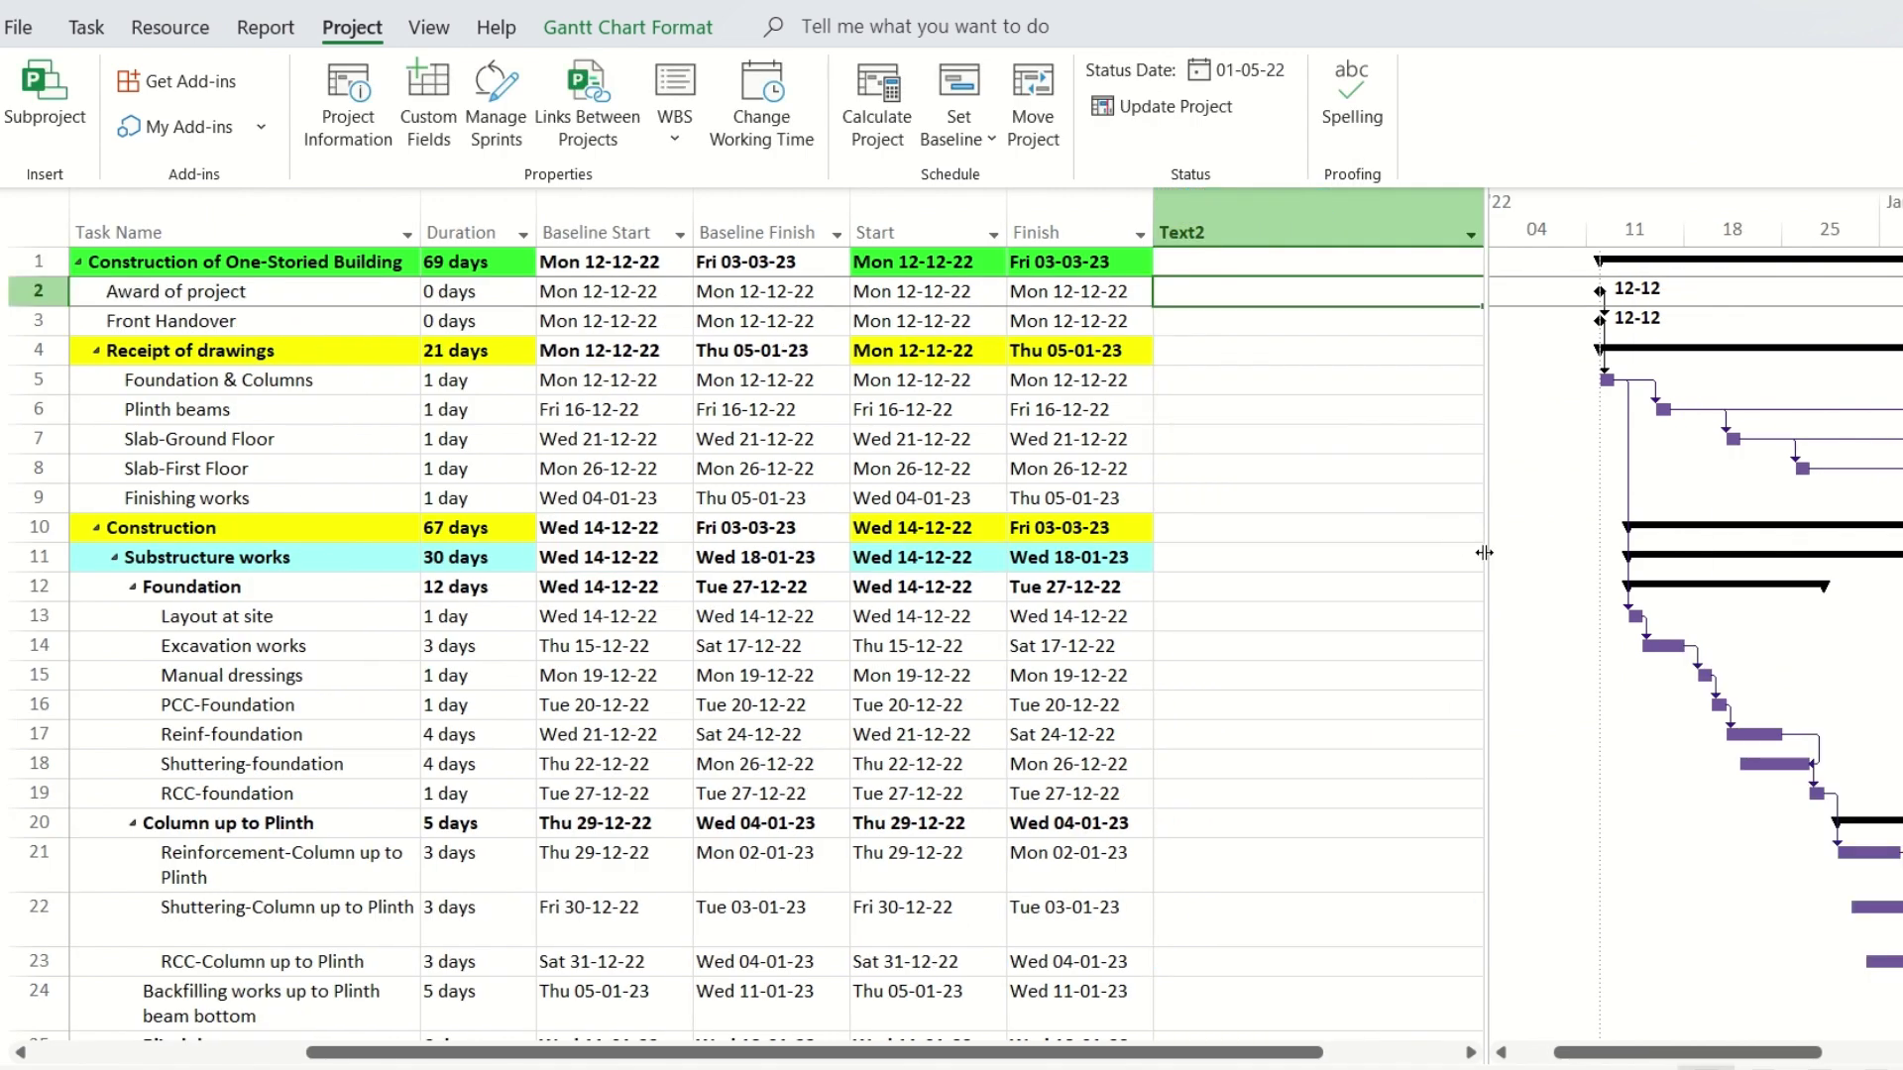
left_click_drag(1483, 550, 1562, 558)
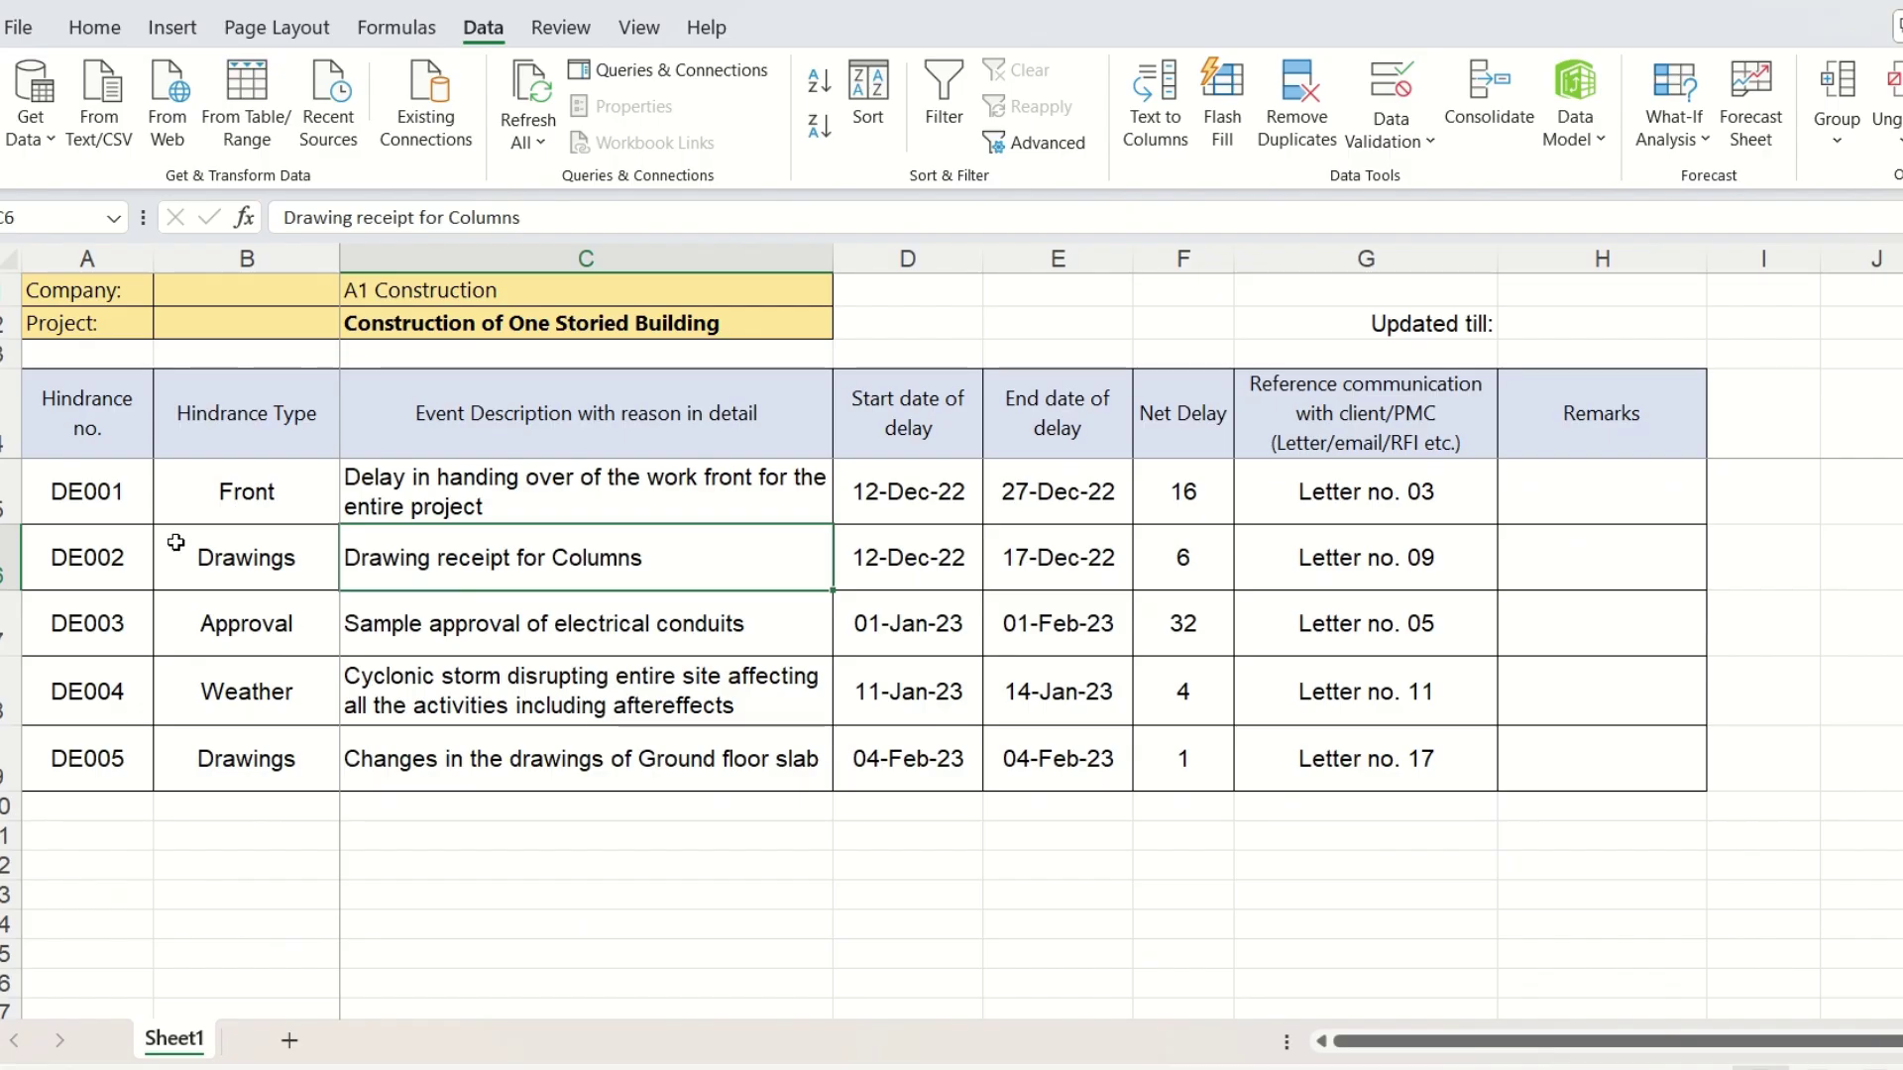
Step: Fill Excel cell C5, the work-front handover delay description, yellow
left_click(127, 587)
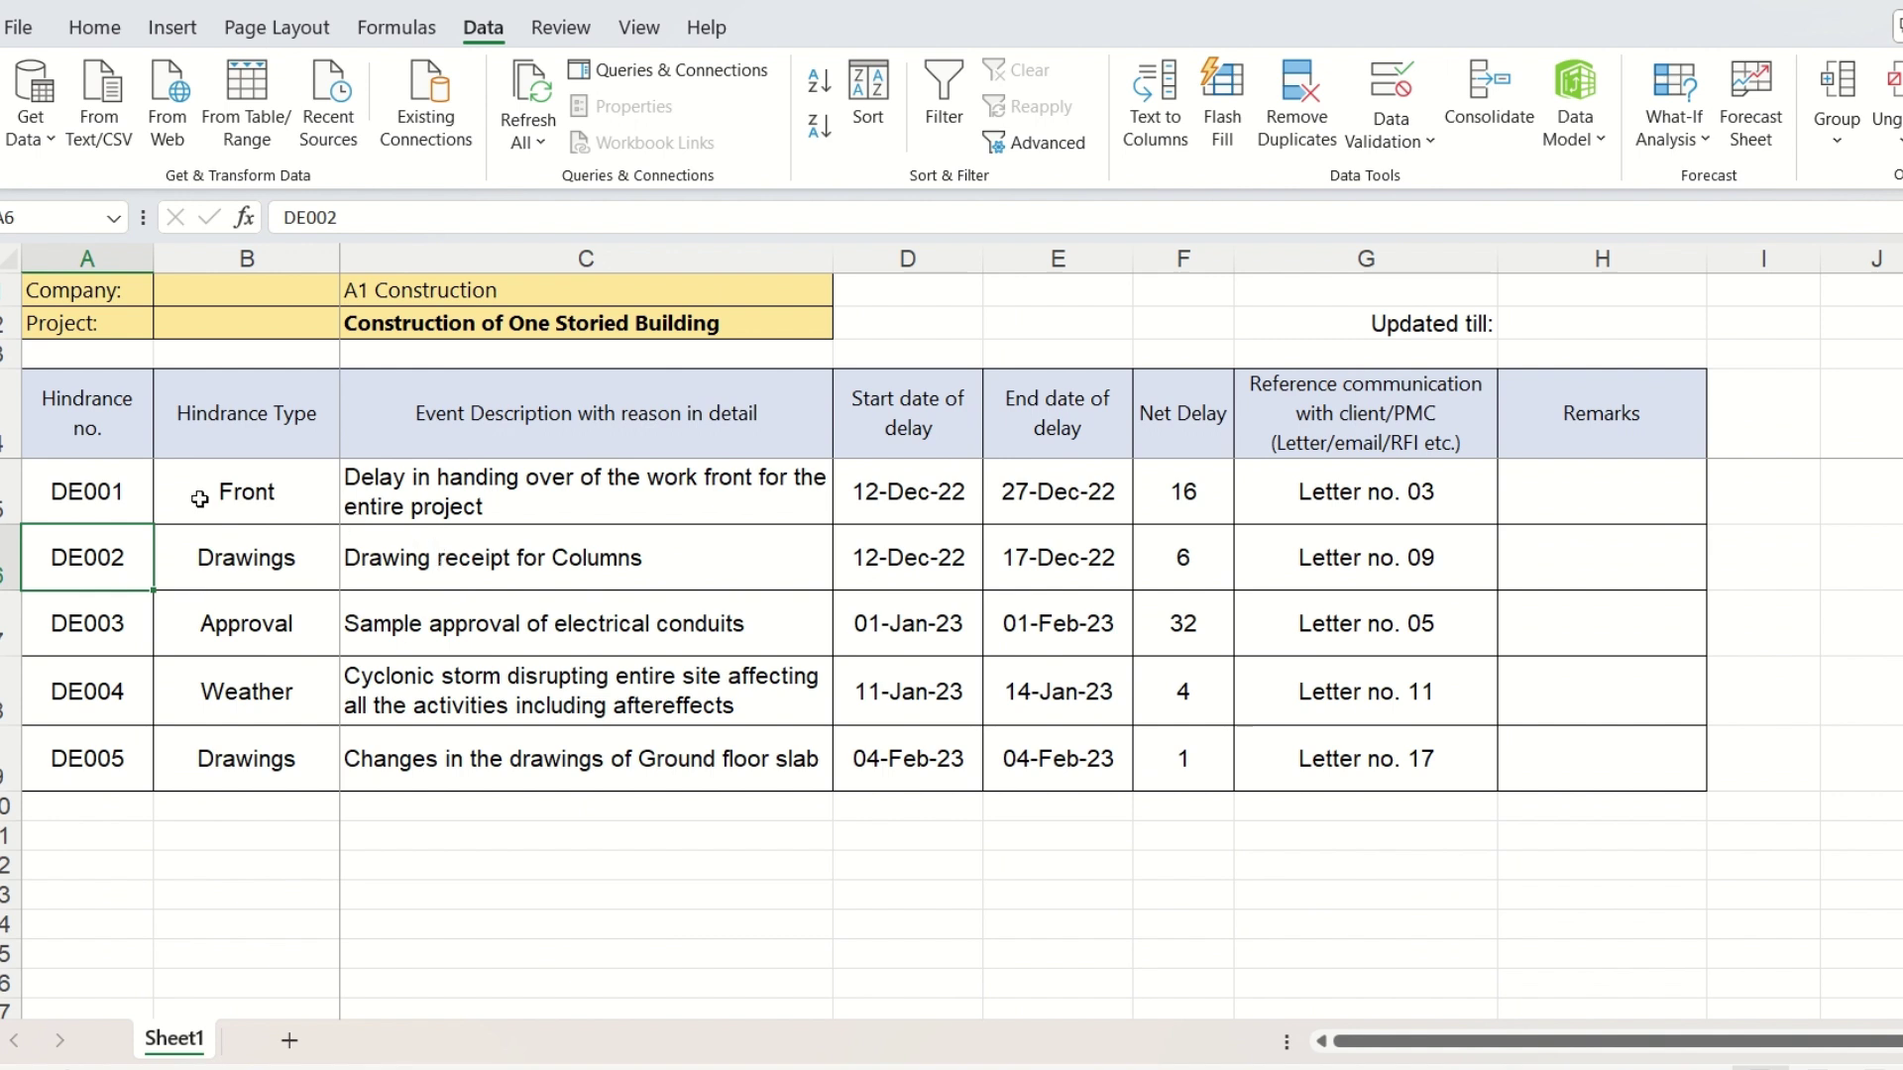
left_click(432, 503)
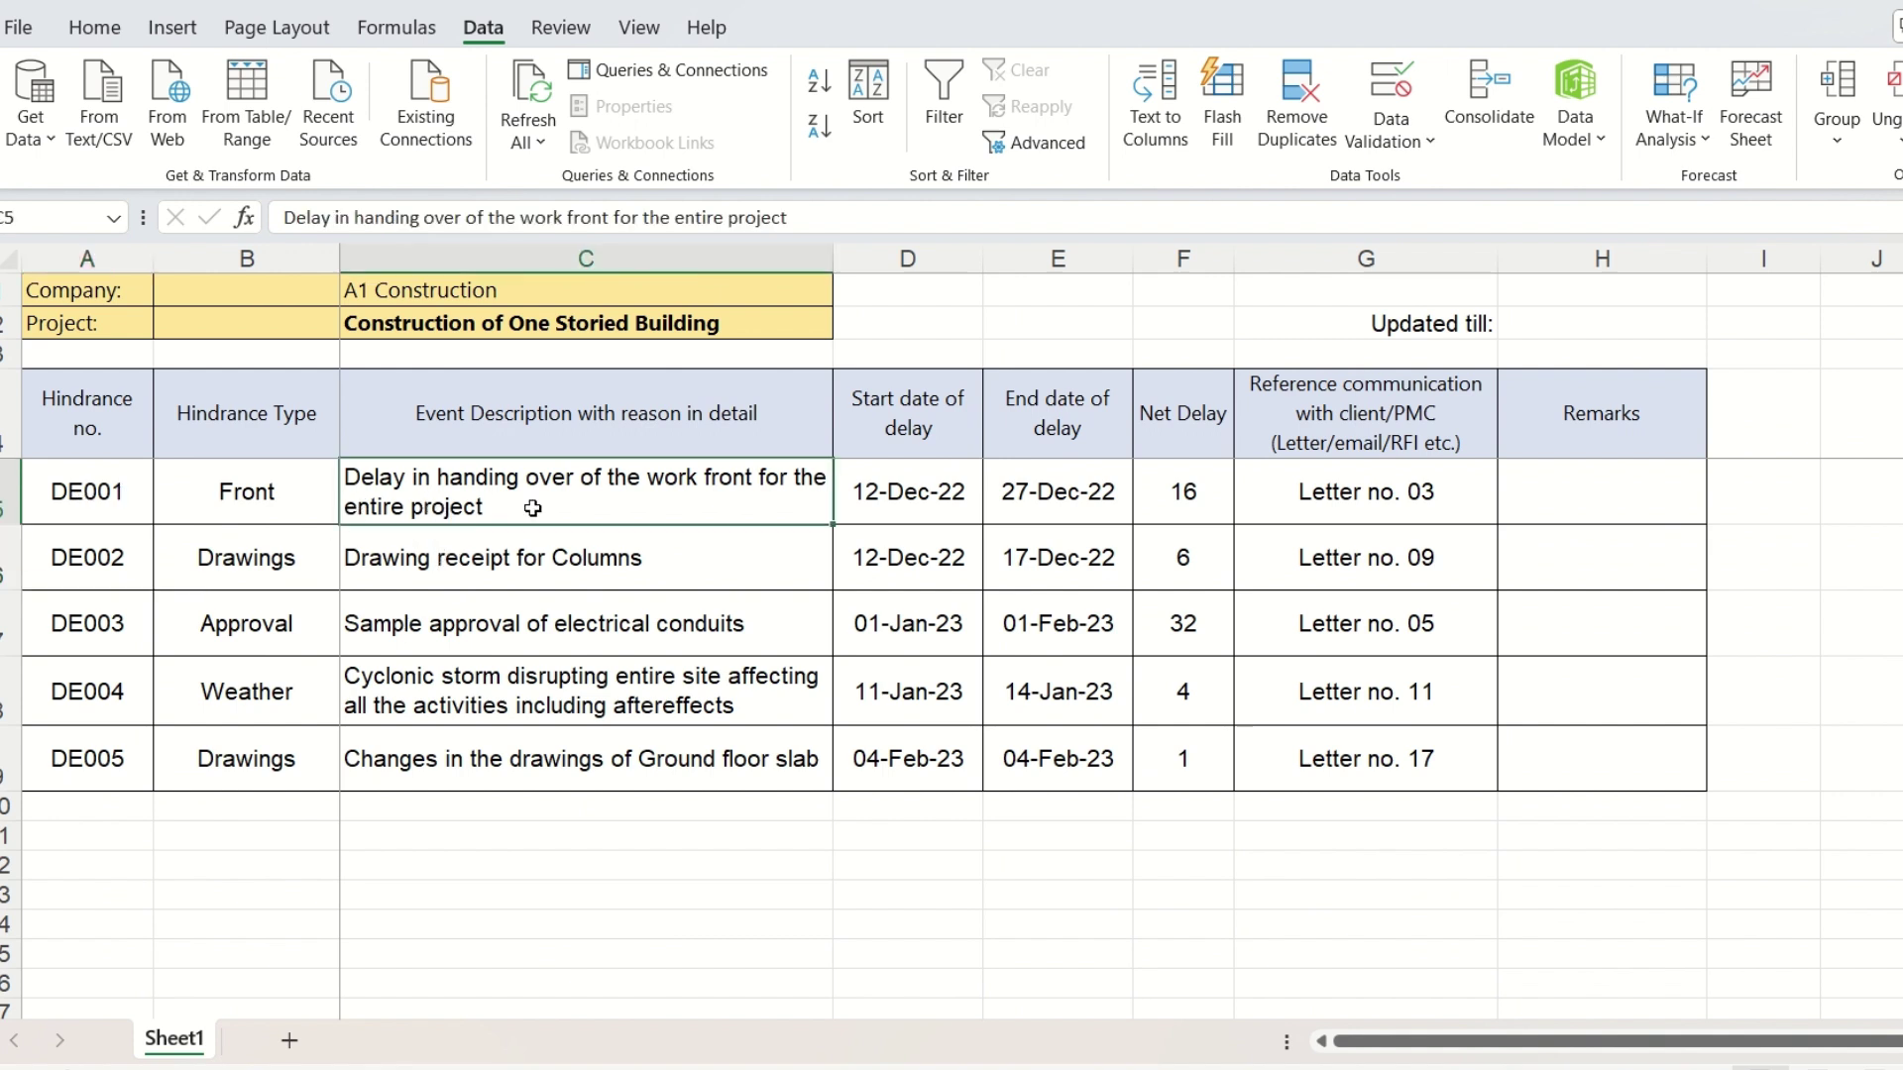
left_click(95, 28)
left_click(453, 125)
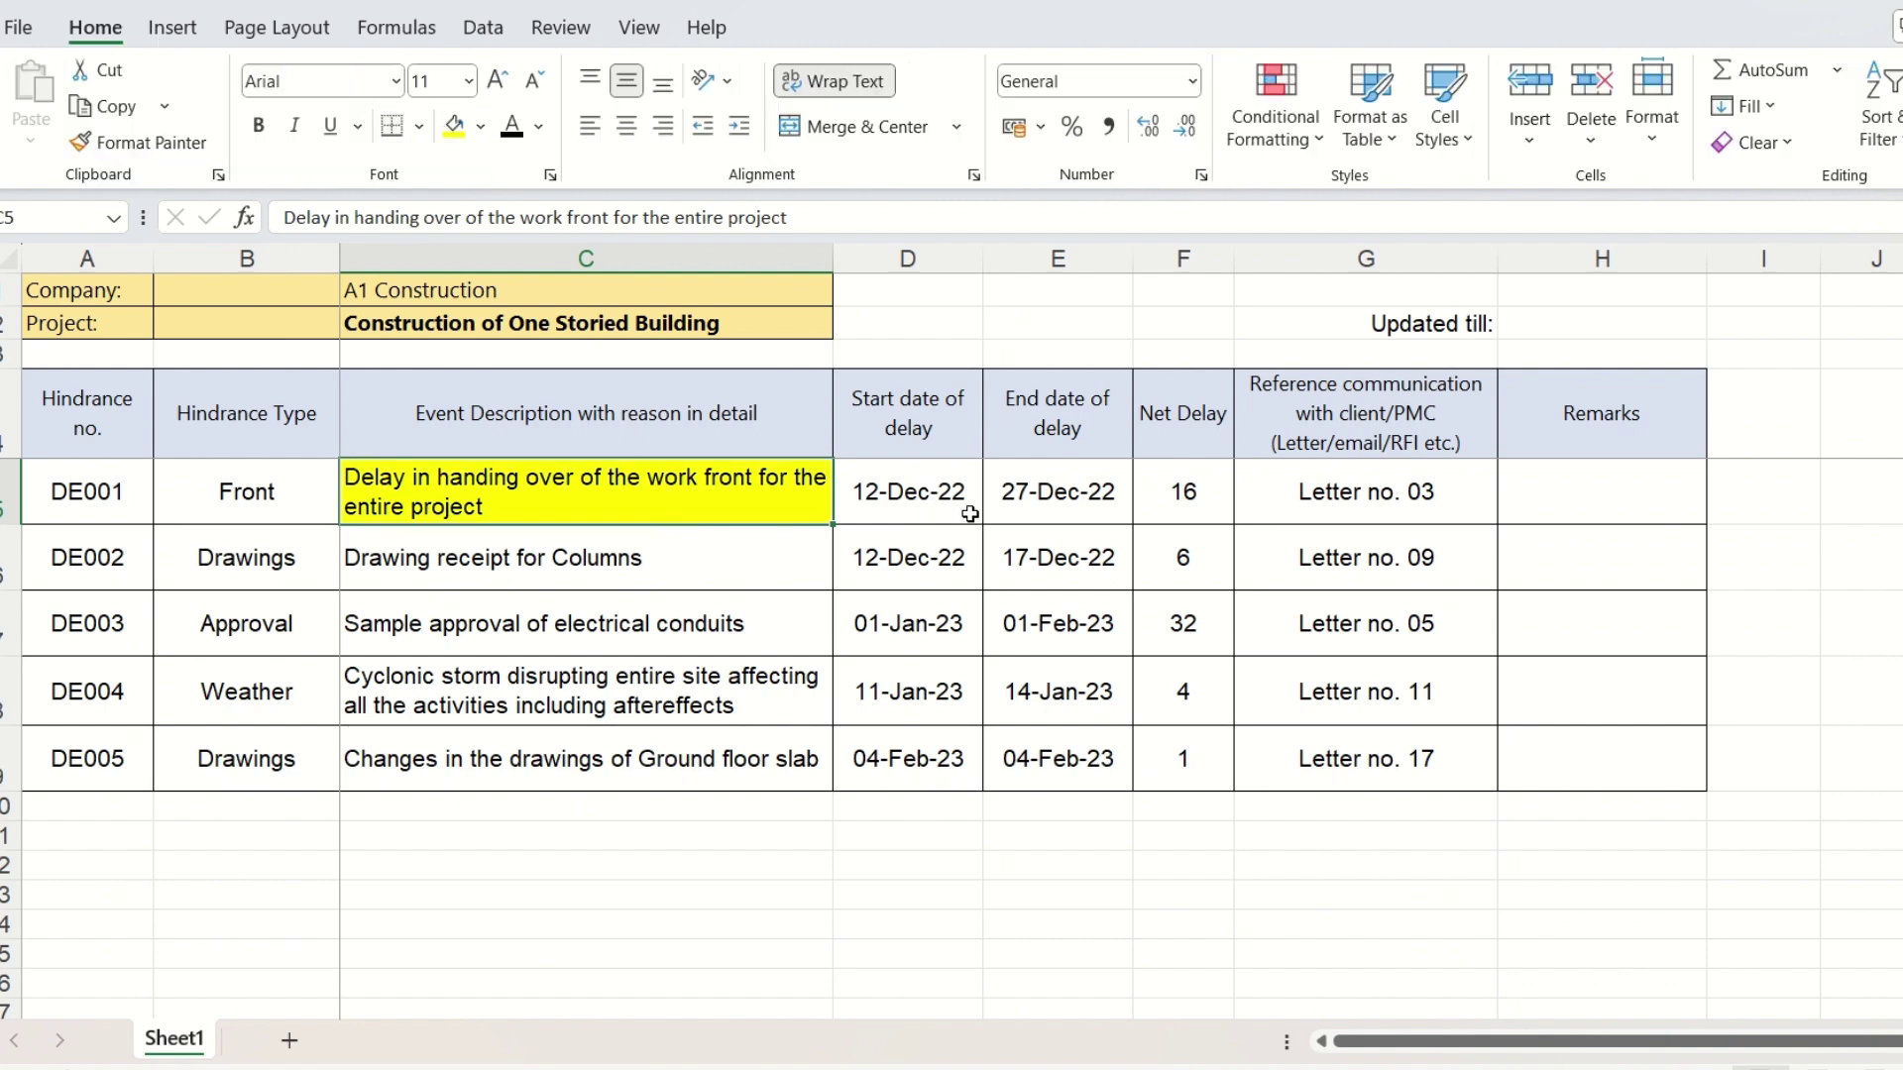
left_click(1036, 514)
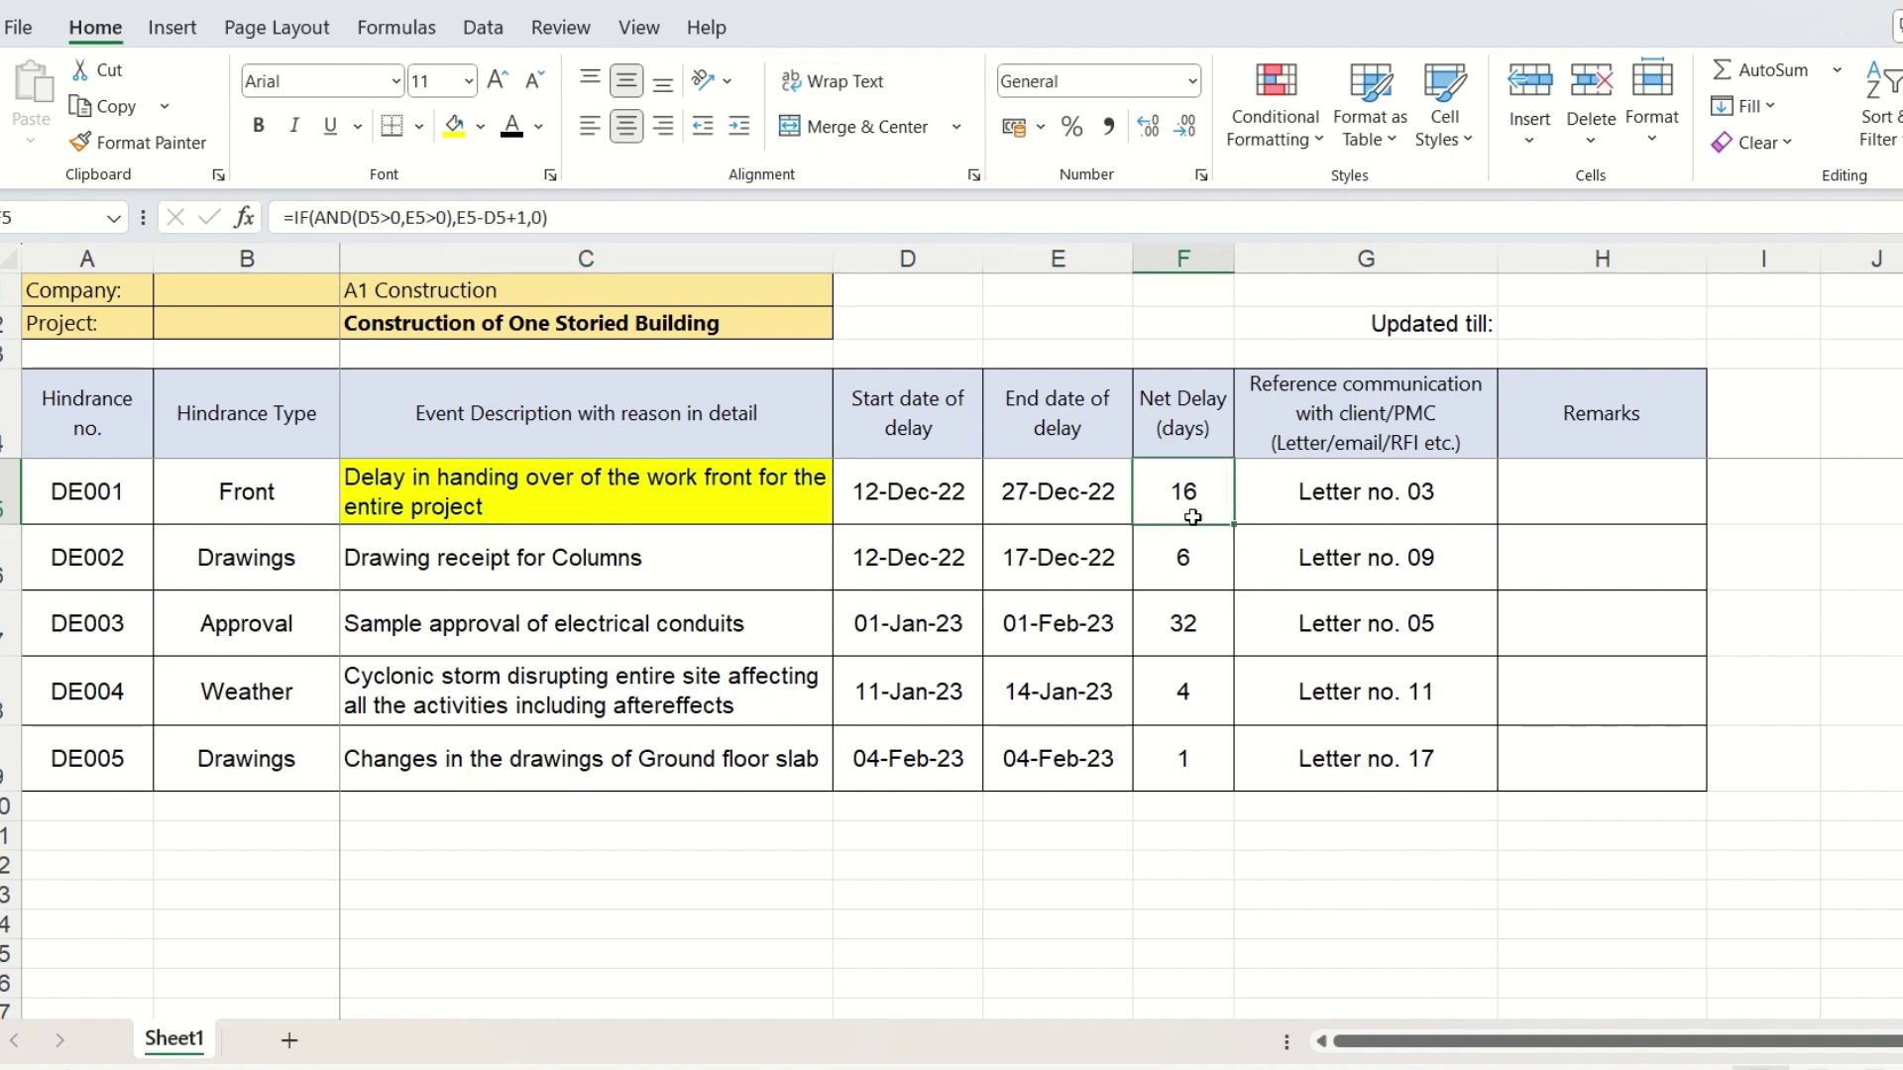
left_click(637, 505)
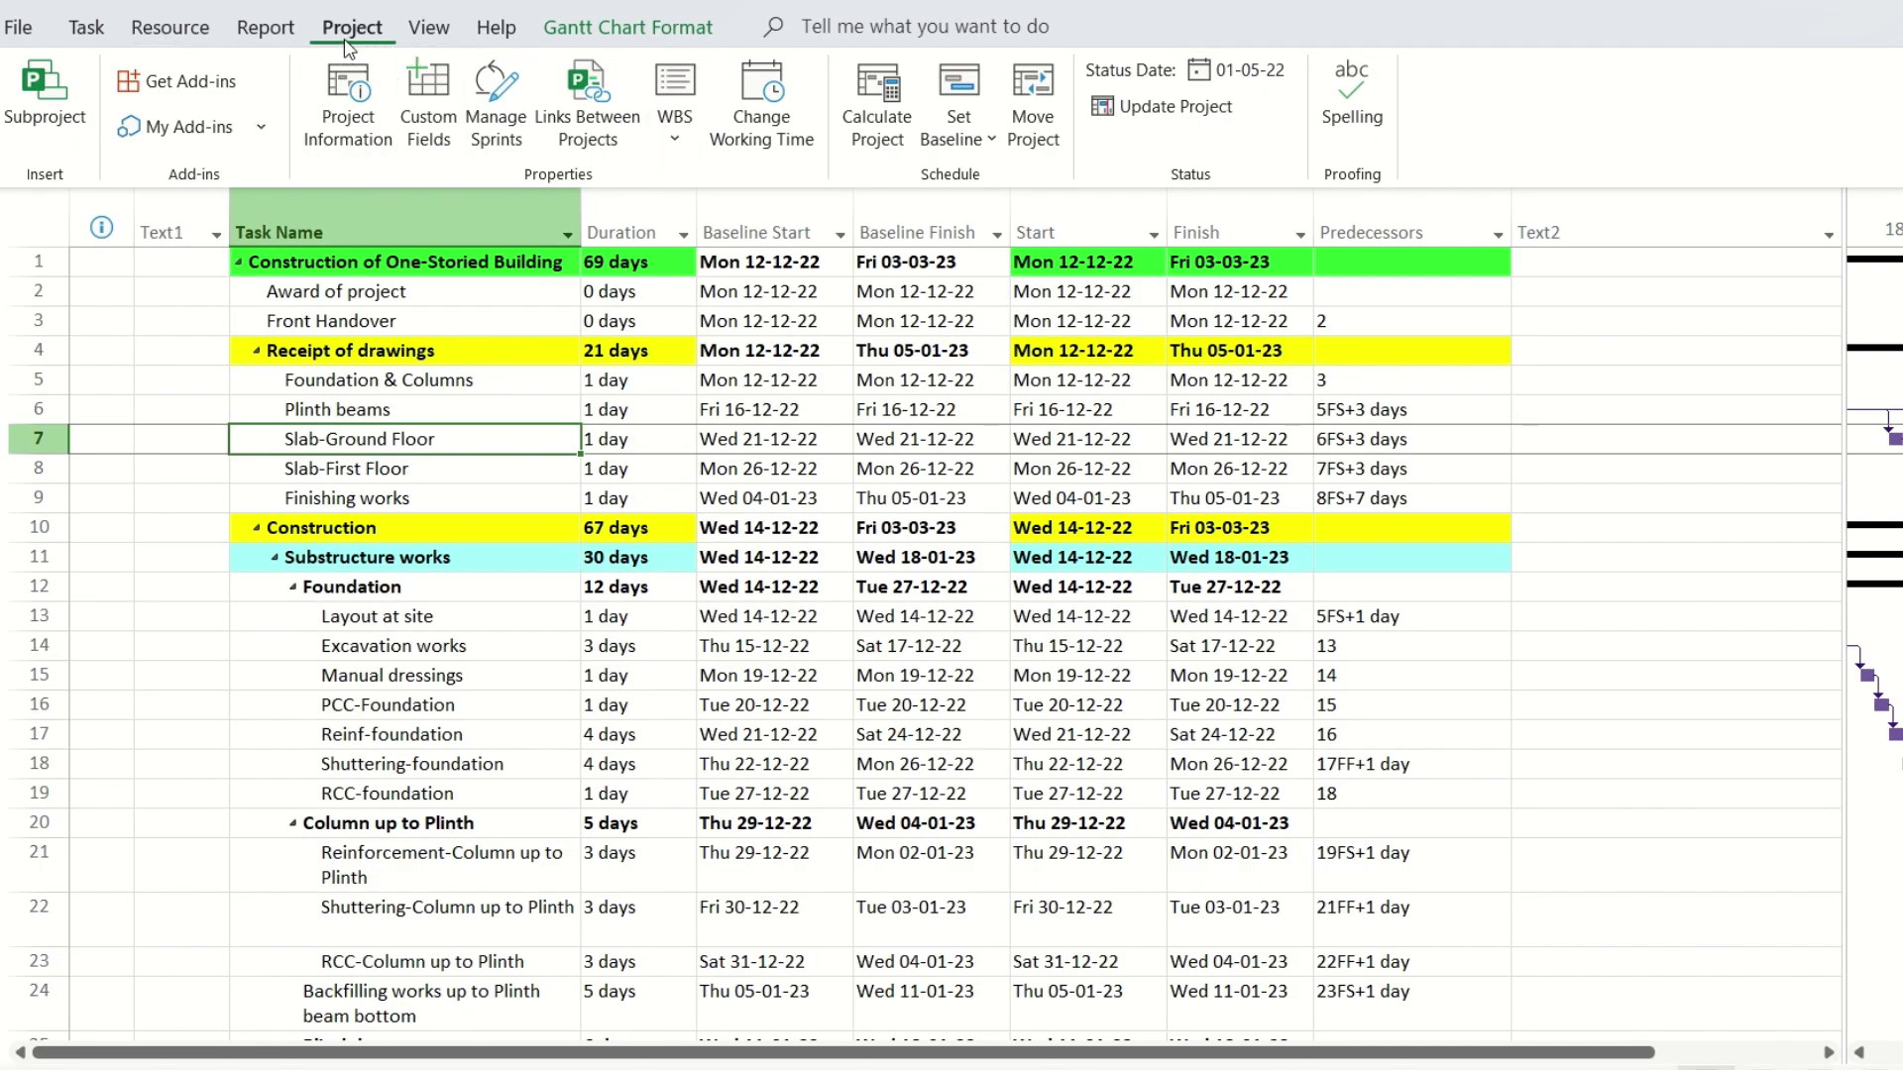
Step: In Change Working Time, add a calendar exception named with the pasted first-delay description
left_click(760, 101)
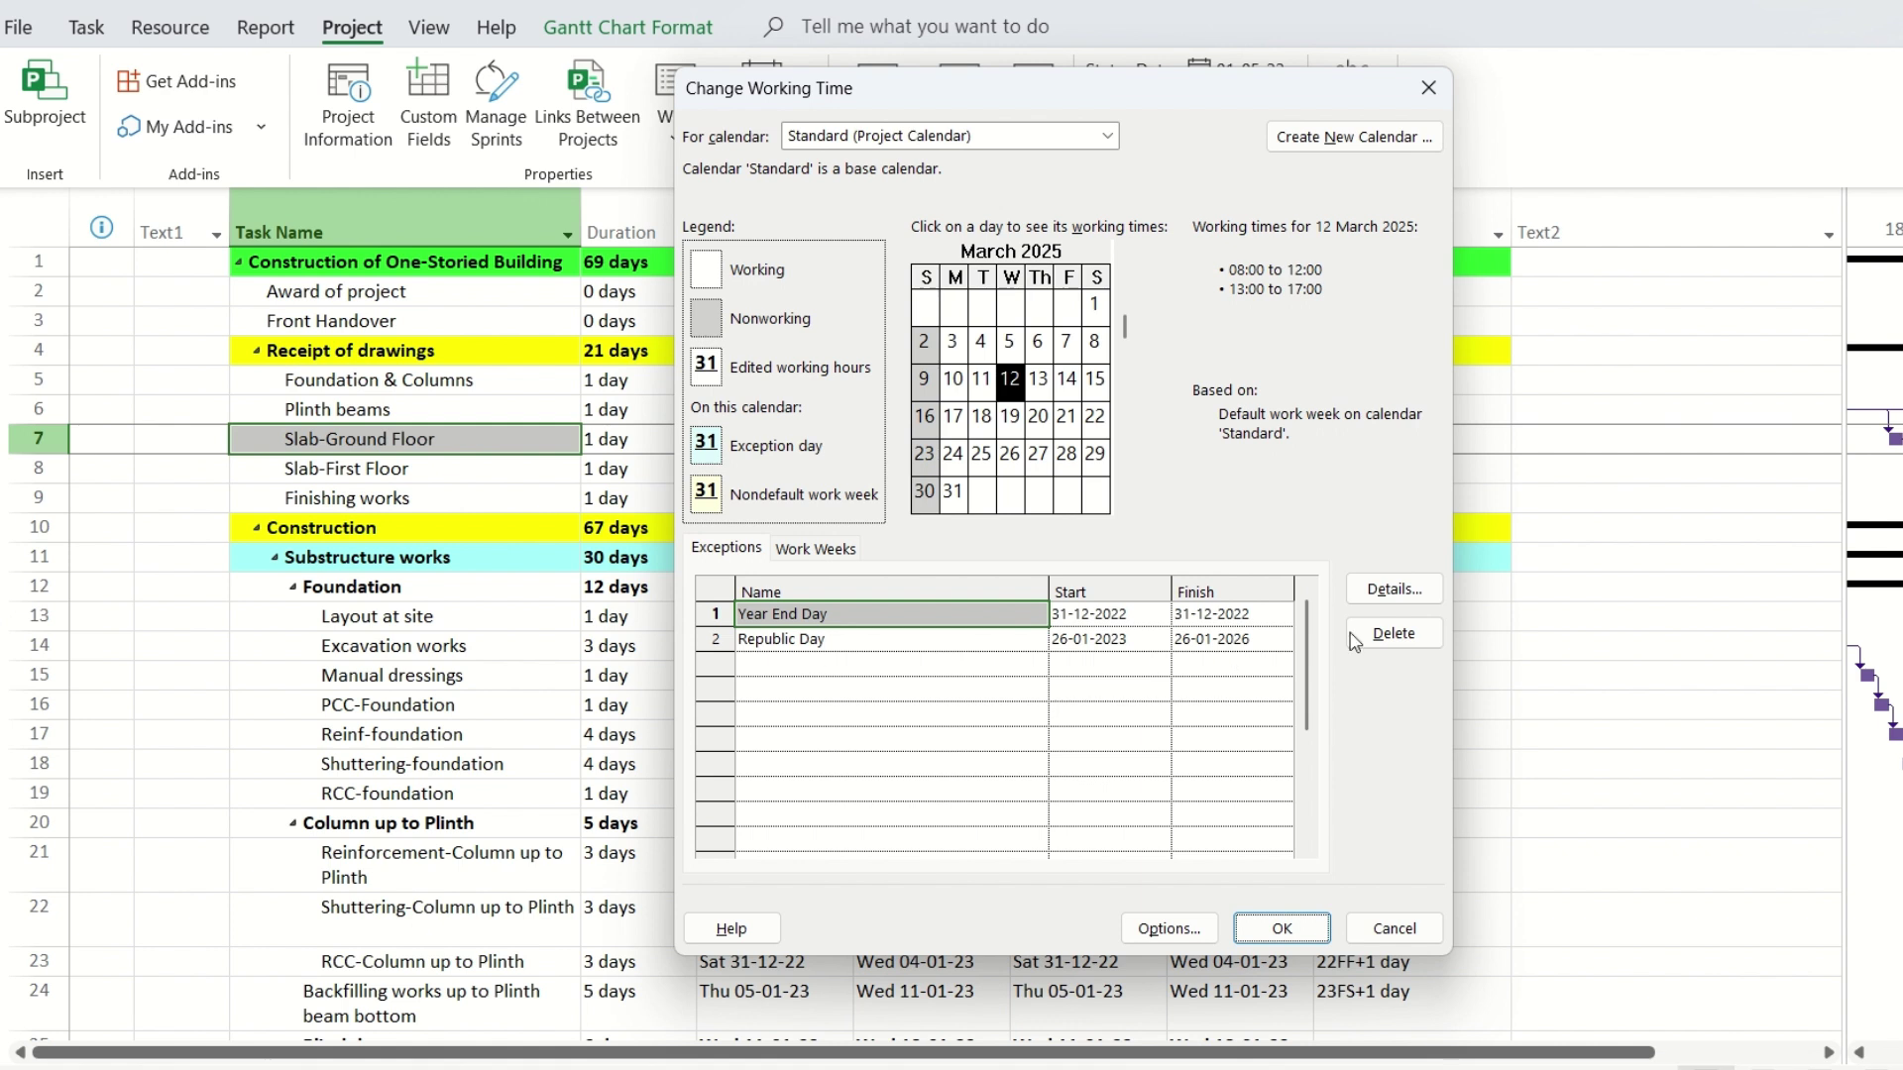
left_click(795, 664)
type("Delay in handing over of the work front for the entire project")
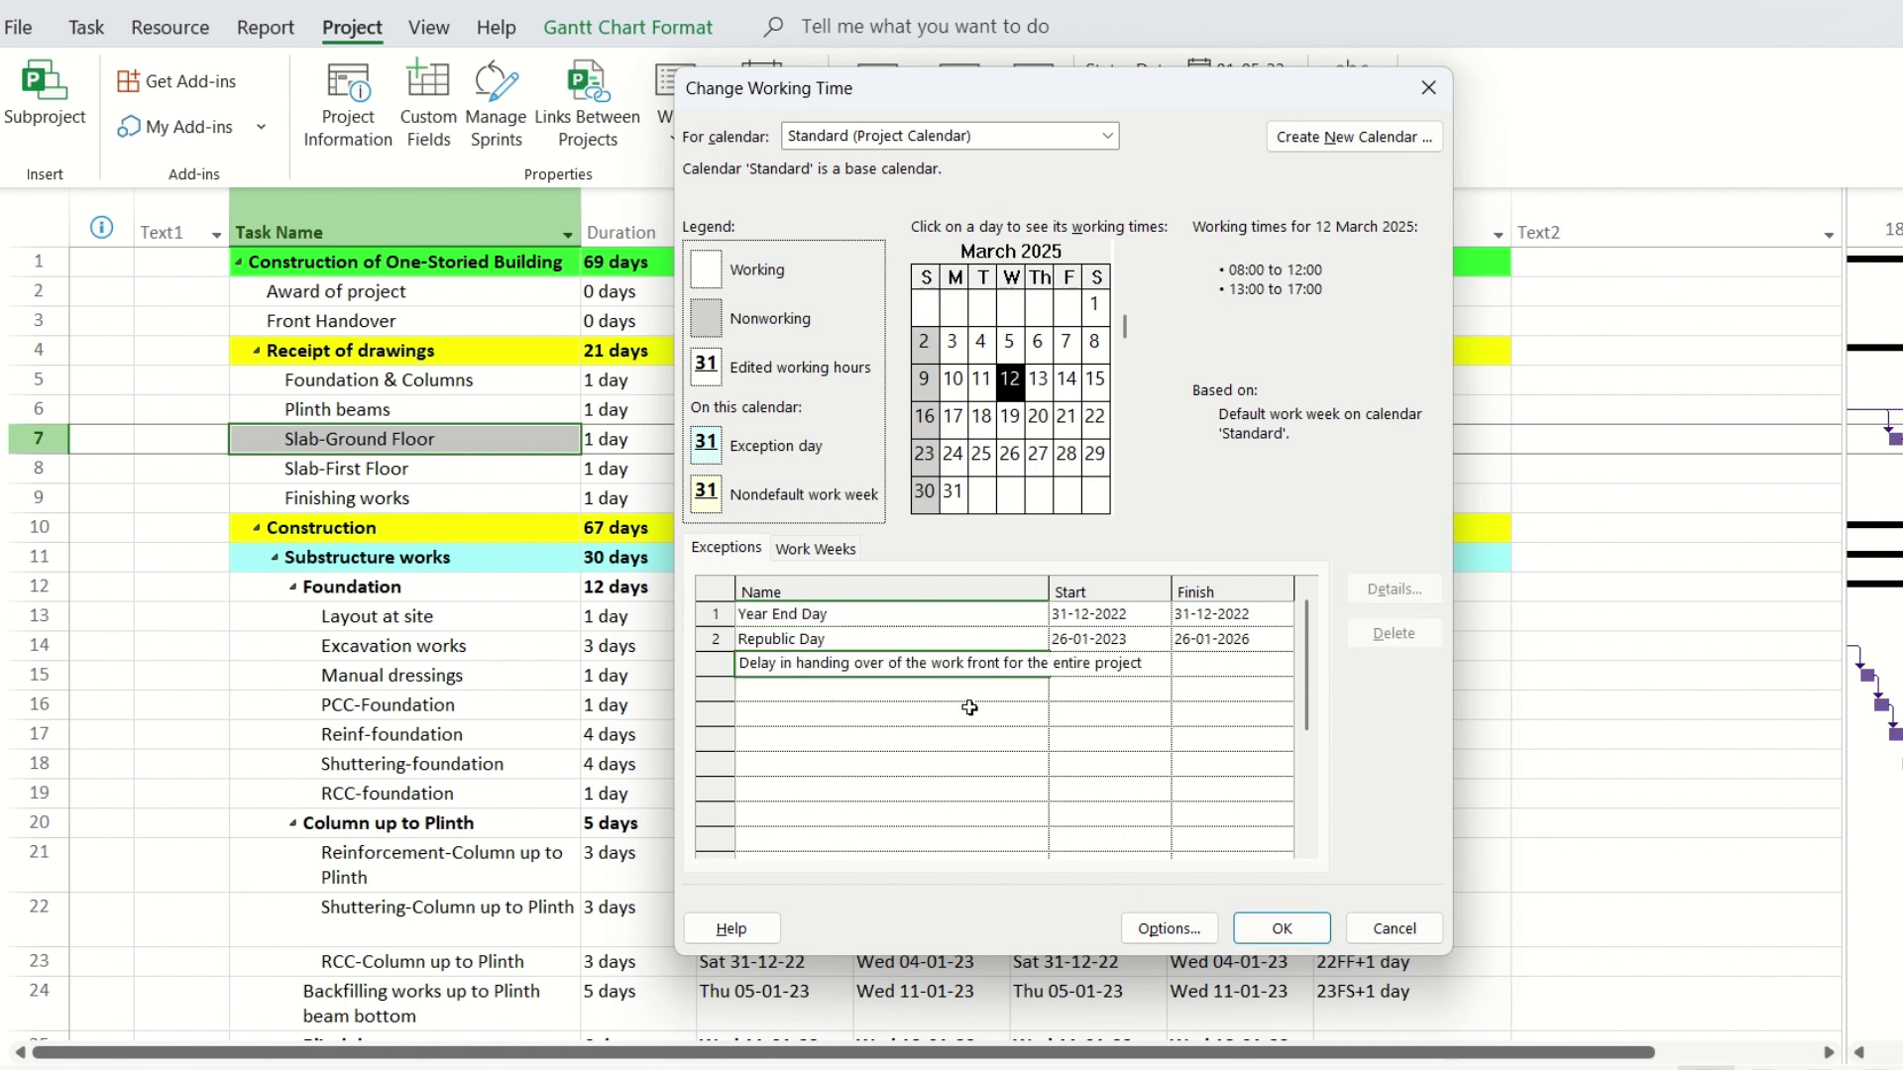
key("Tab")
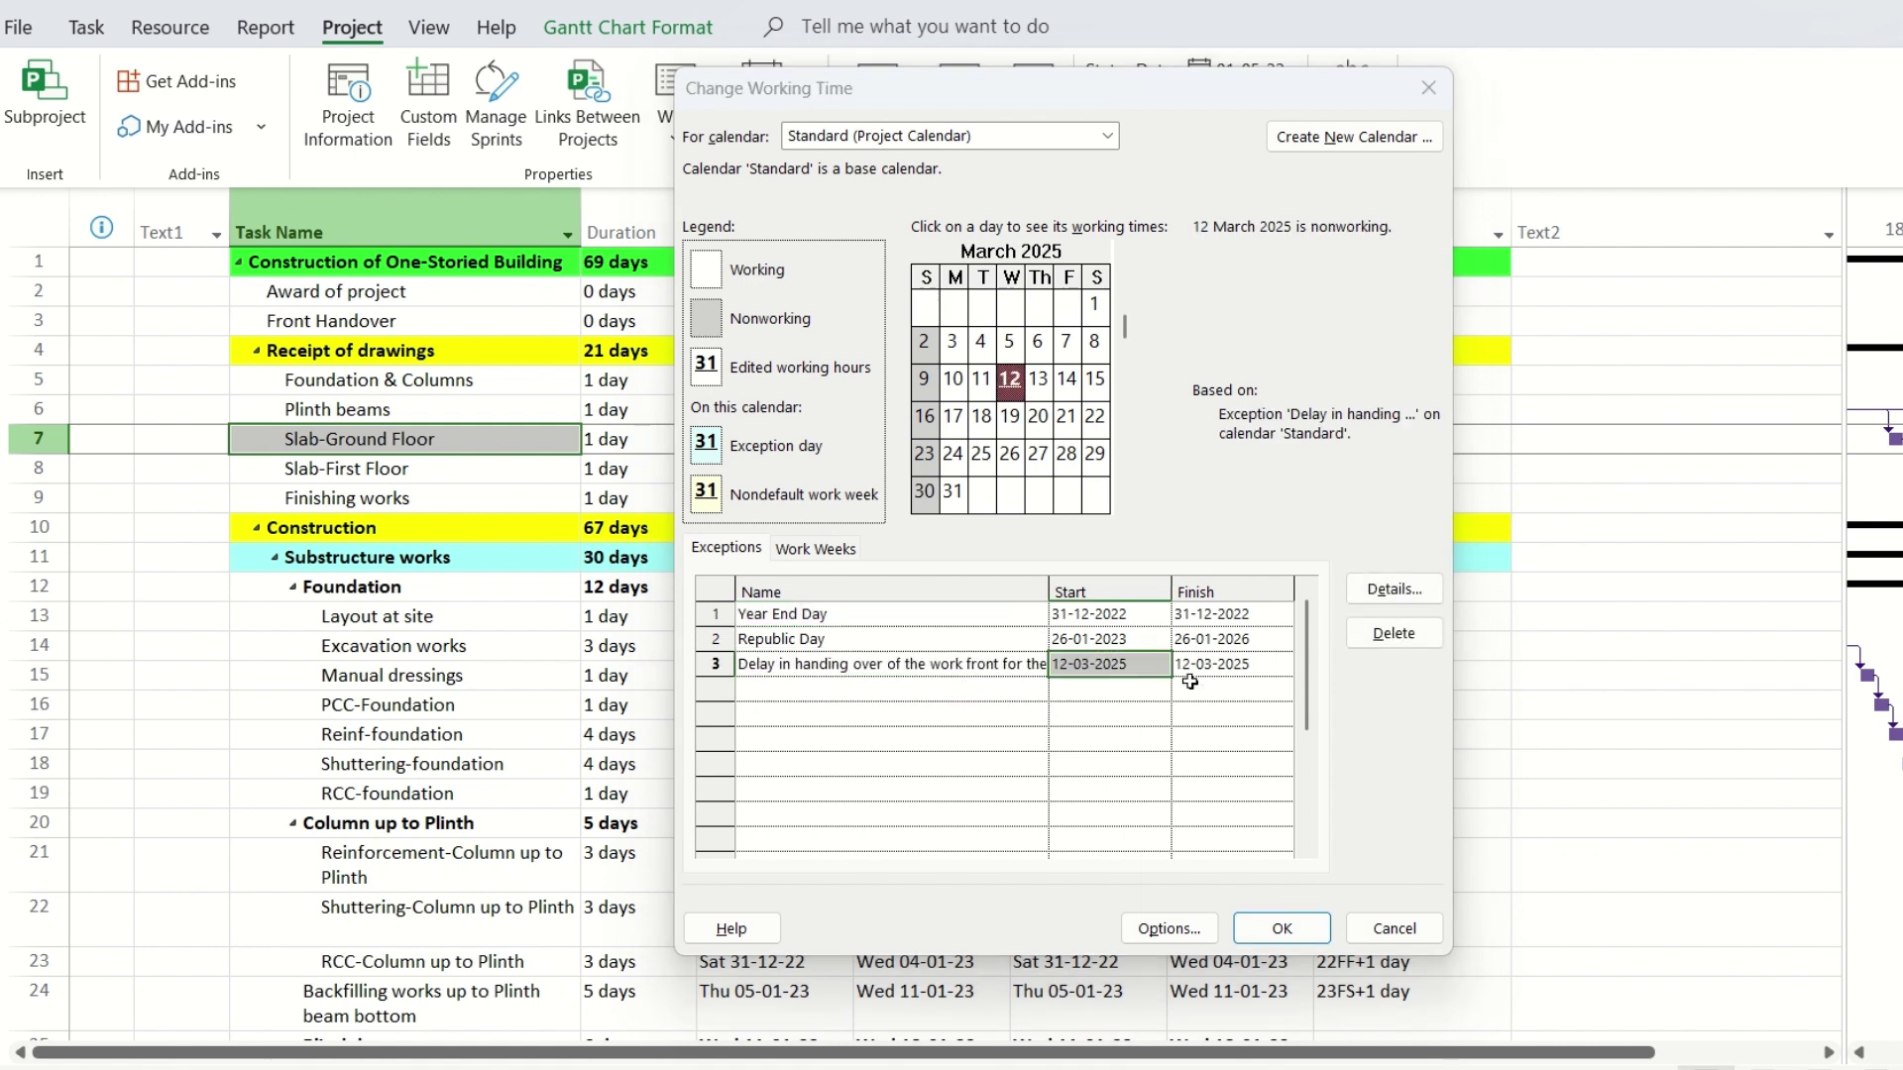
Step: Give the exception dates 12-12-2022 to 27-12-2022, keep it nonworking, and apply
key("alt+Tab")
key("alt+Tab")
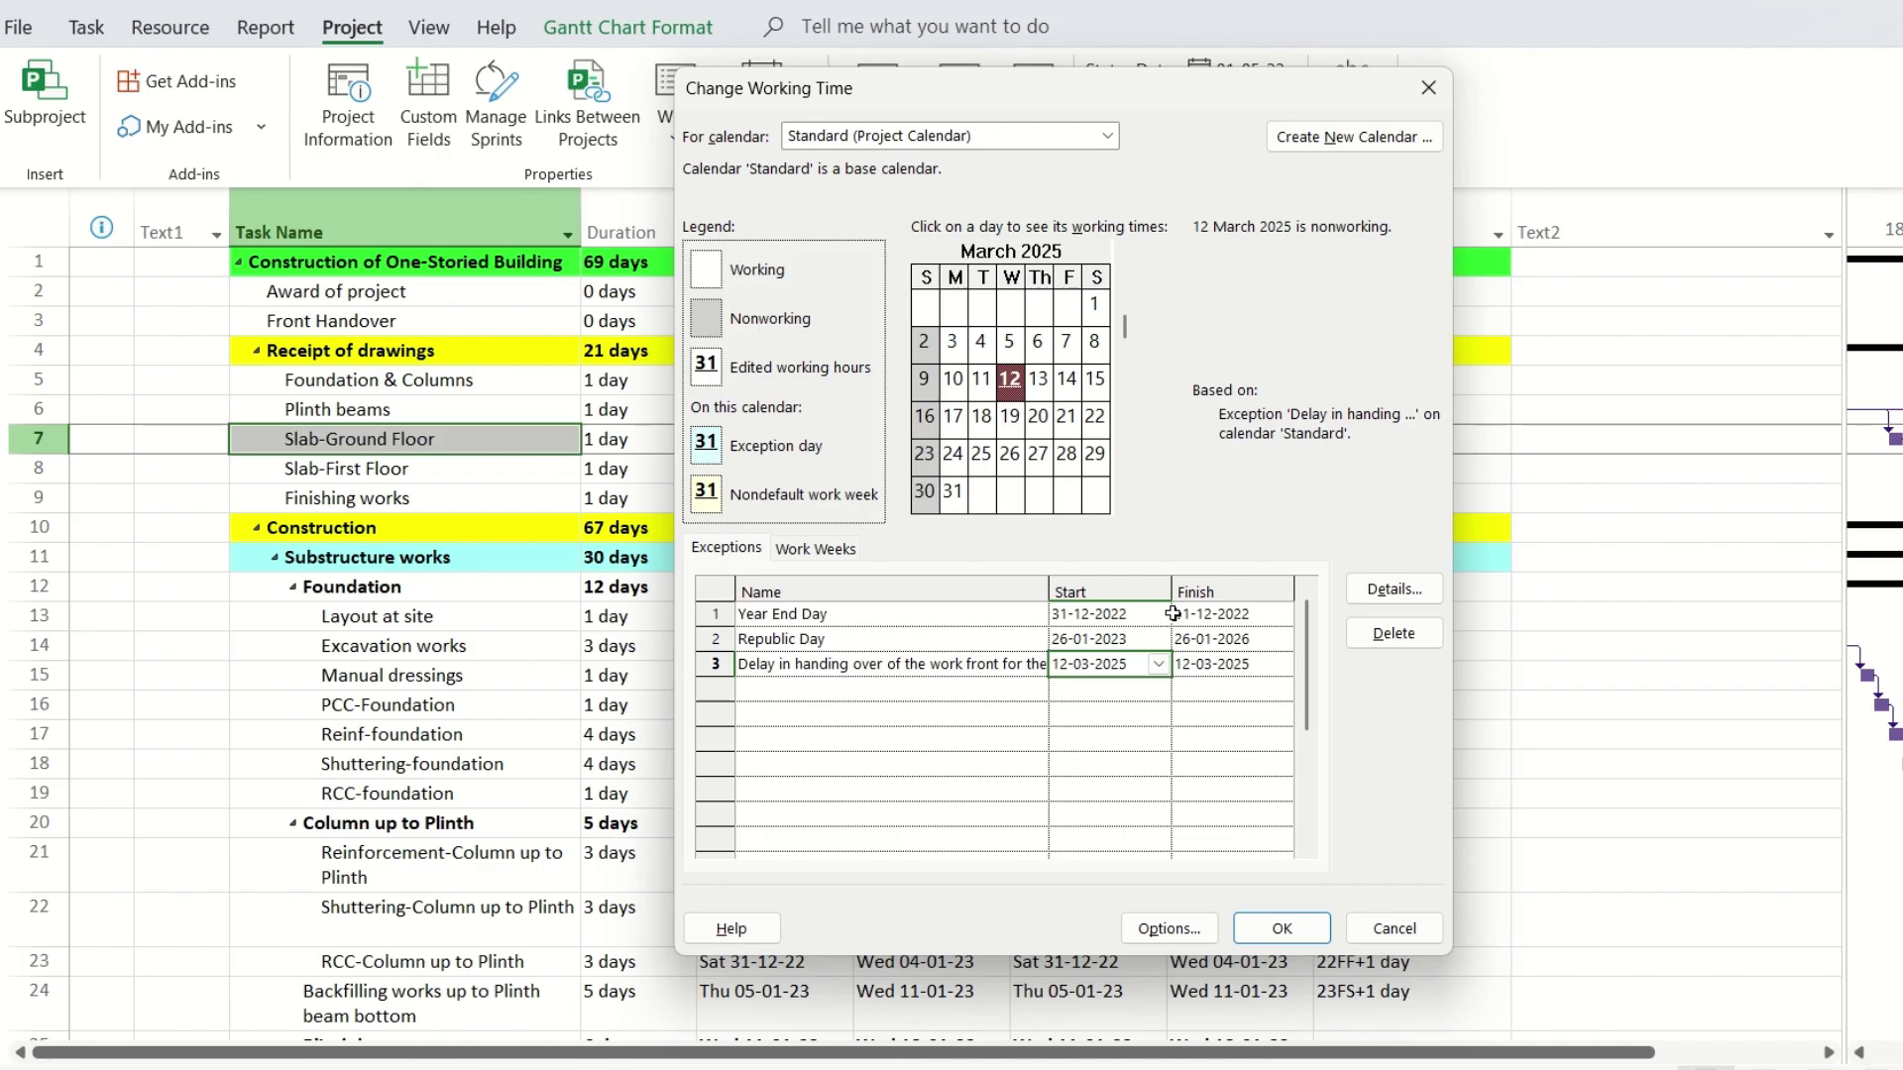
left_click(1158, 665)
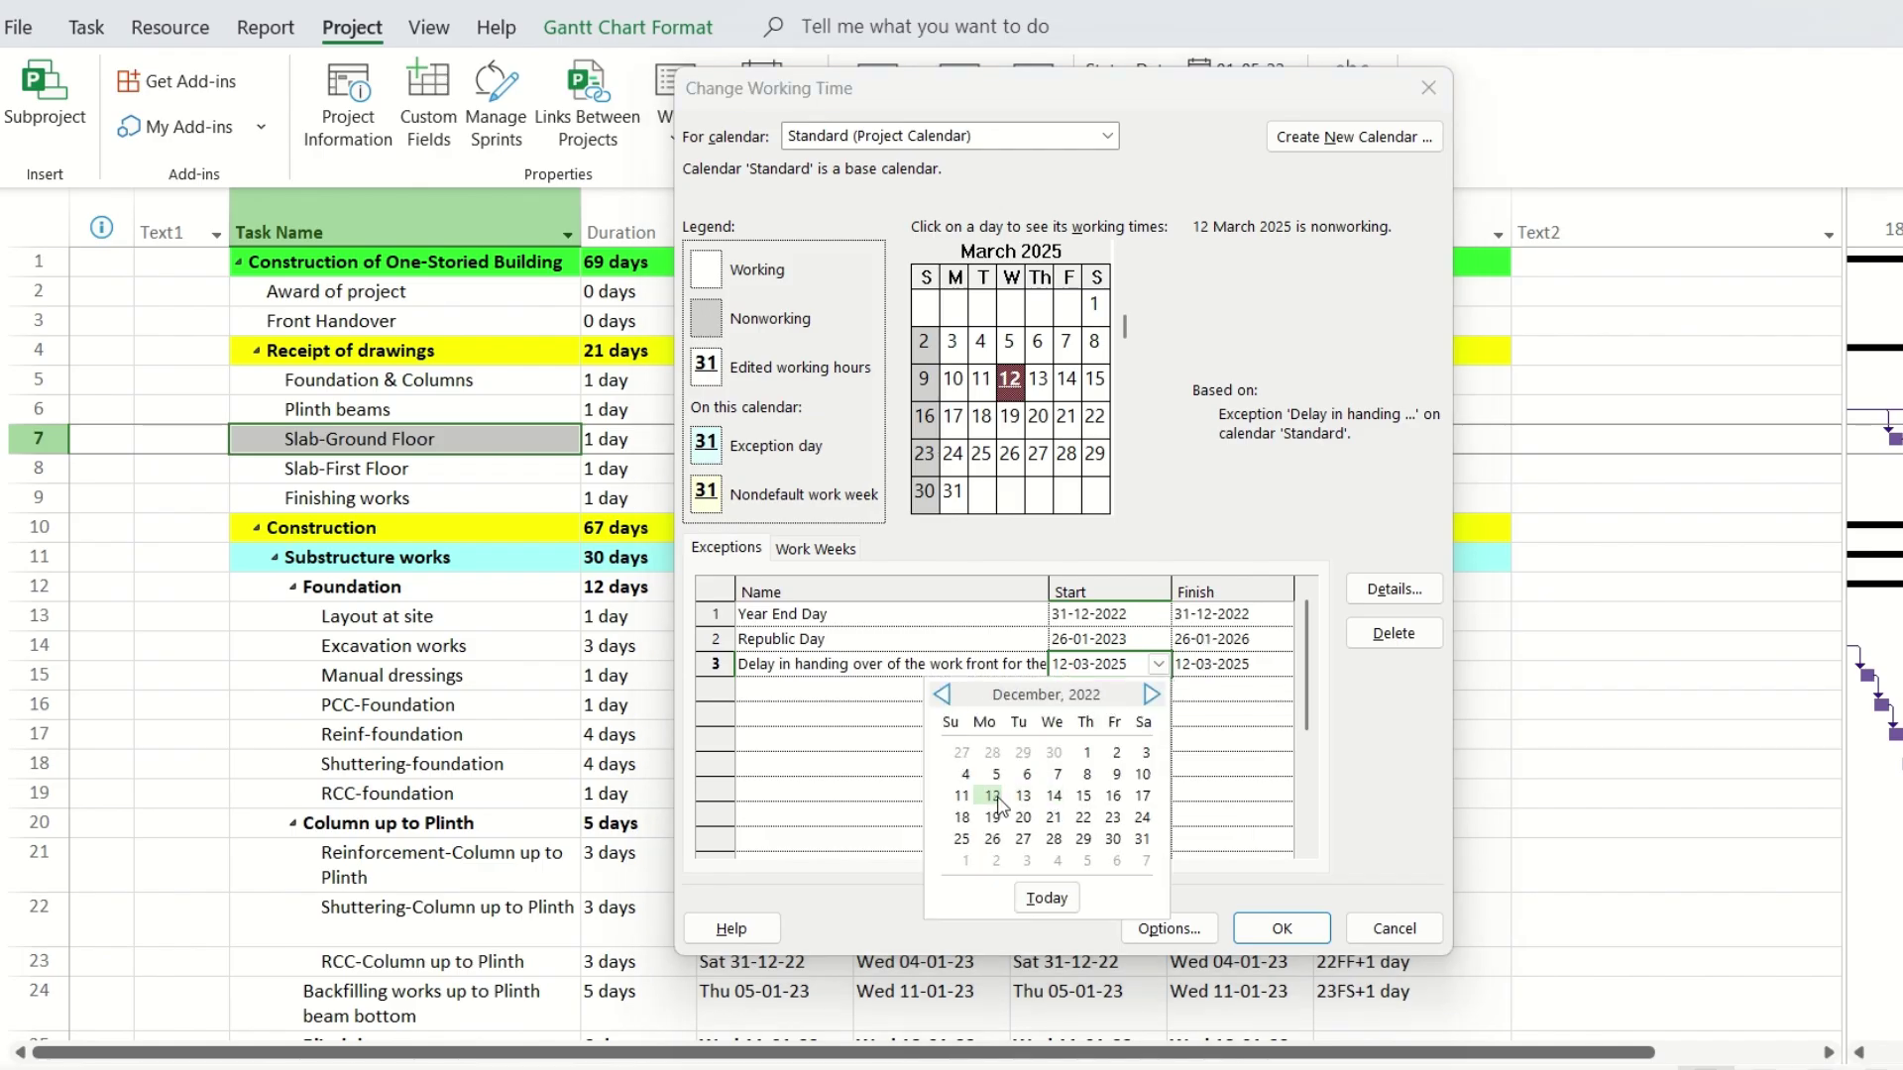
left_click(994, 796)
left_click(1283, 672)
type("27-")
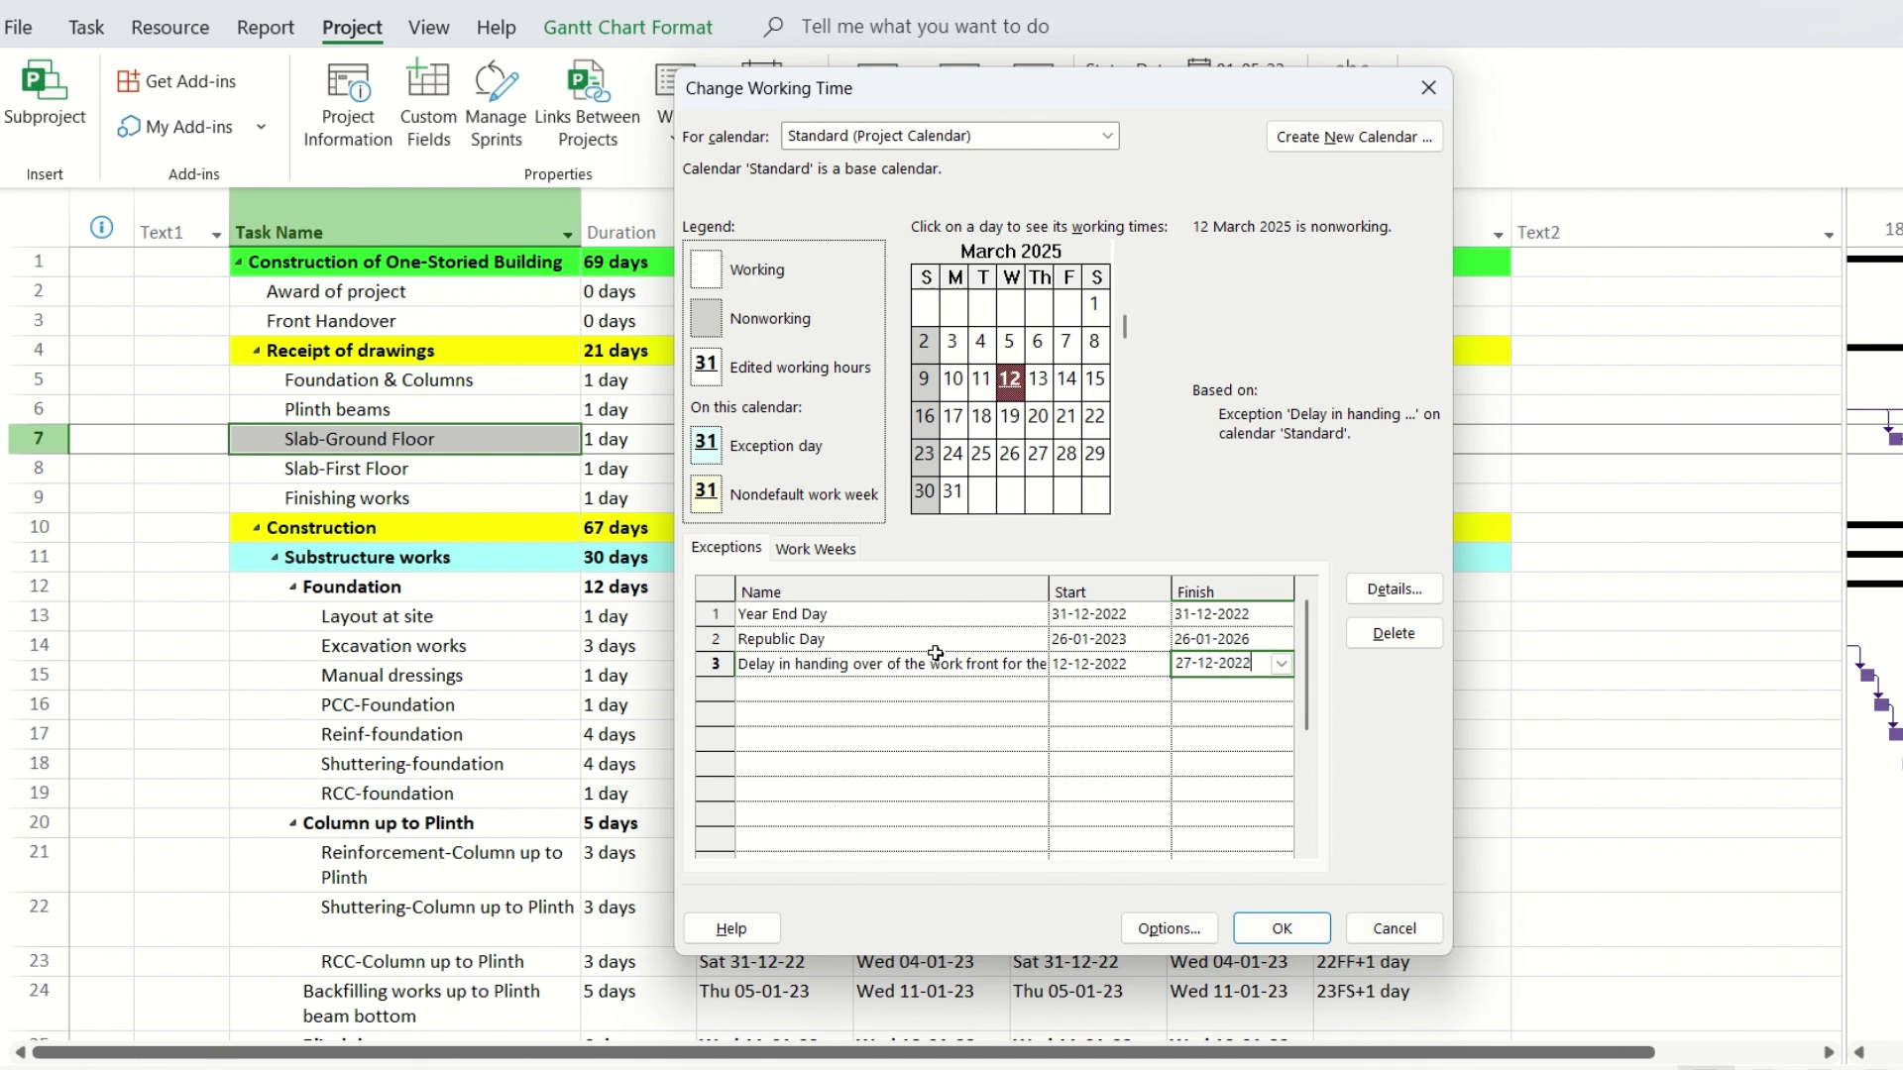
key("Return")
key("Up")
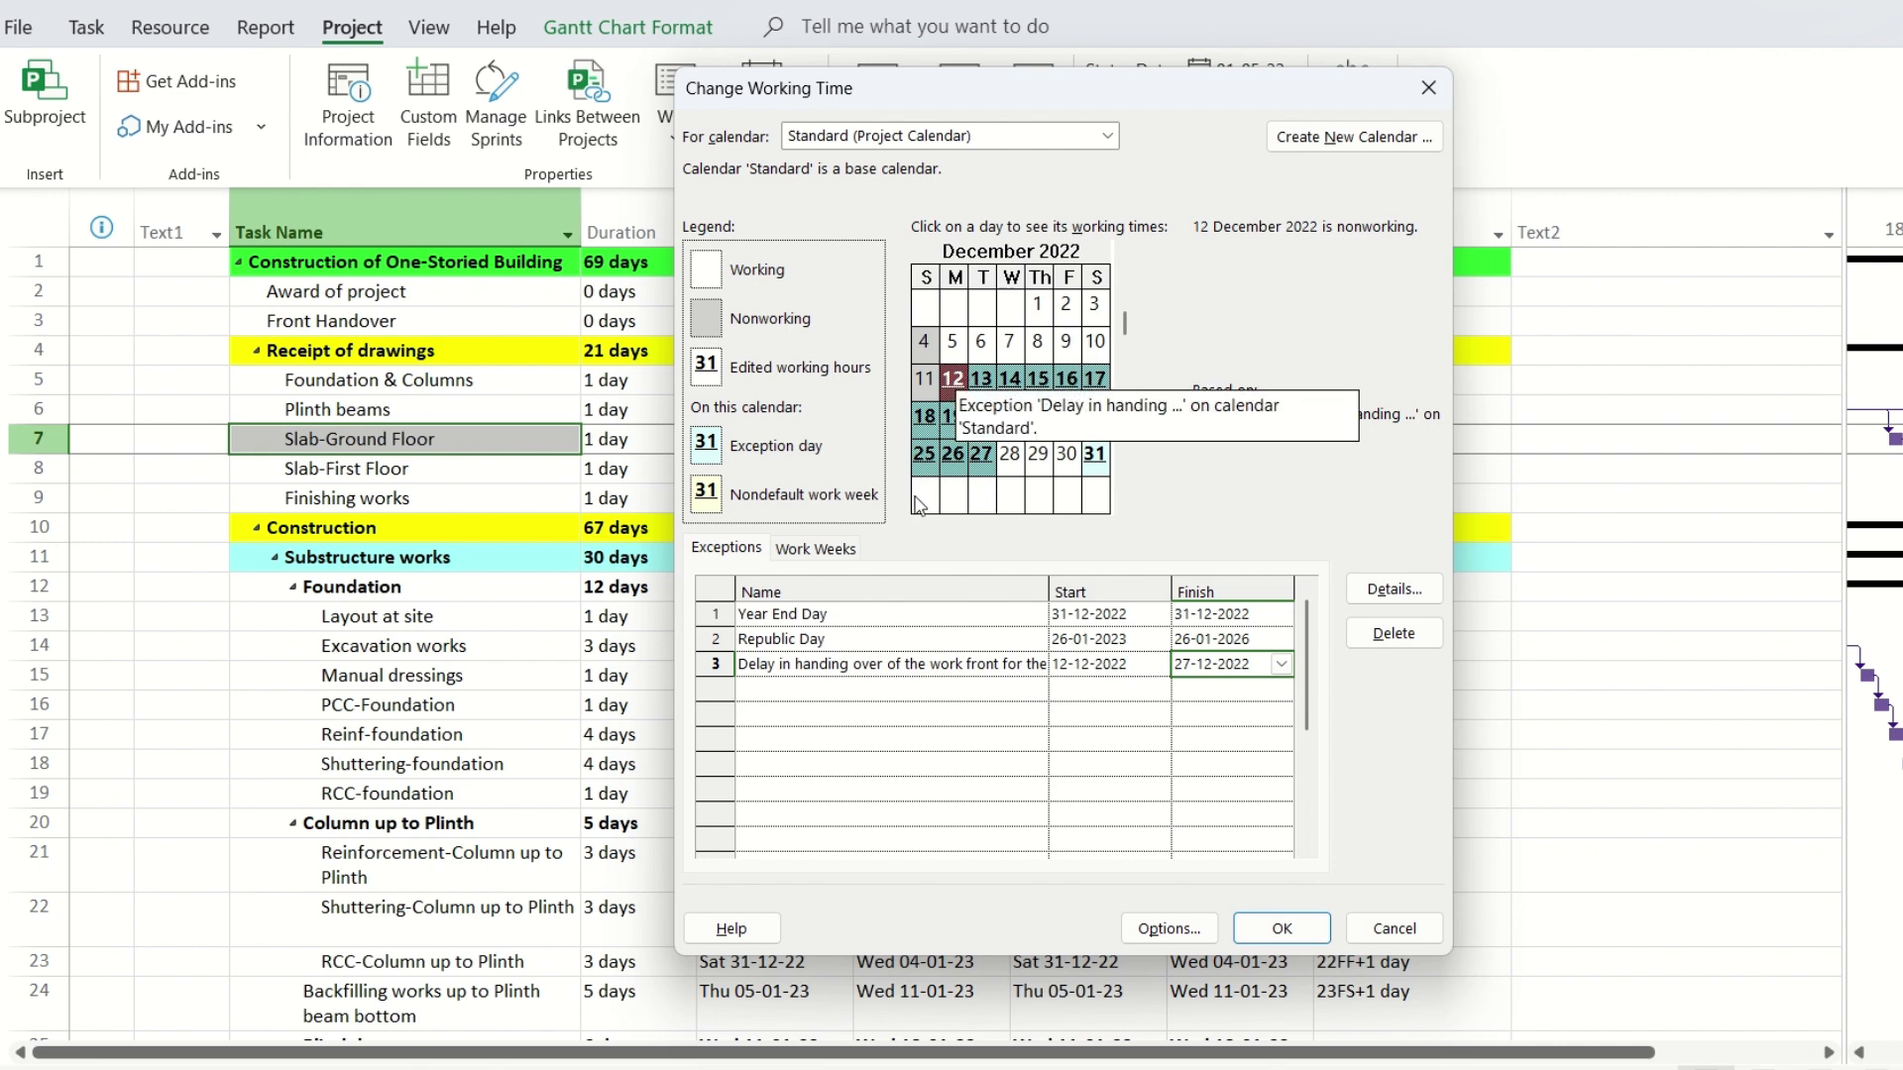
left_click(1394, 591)
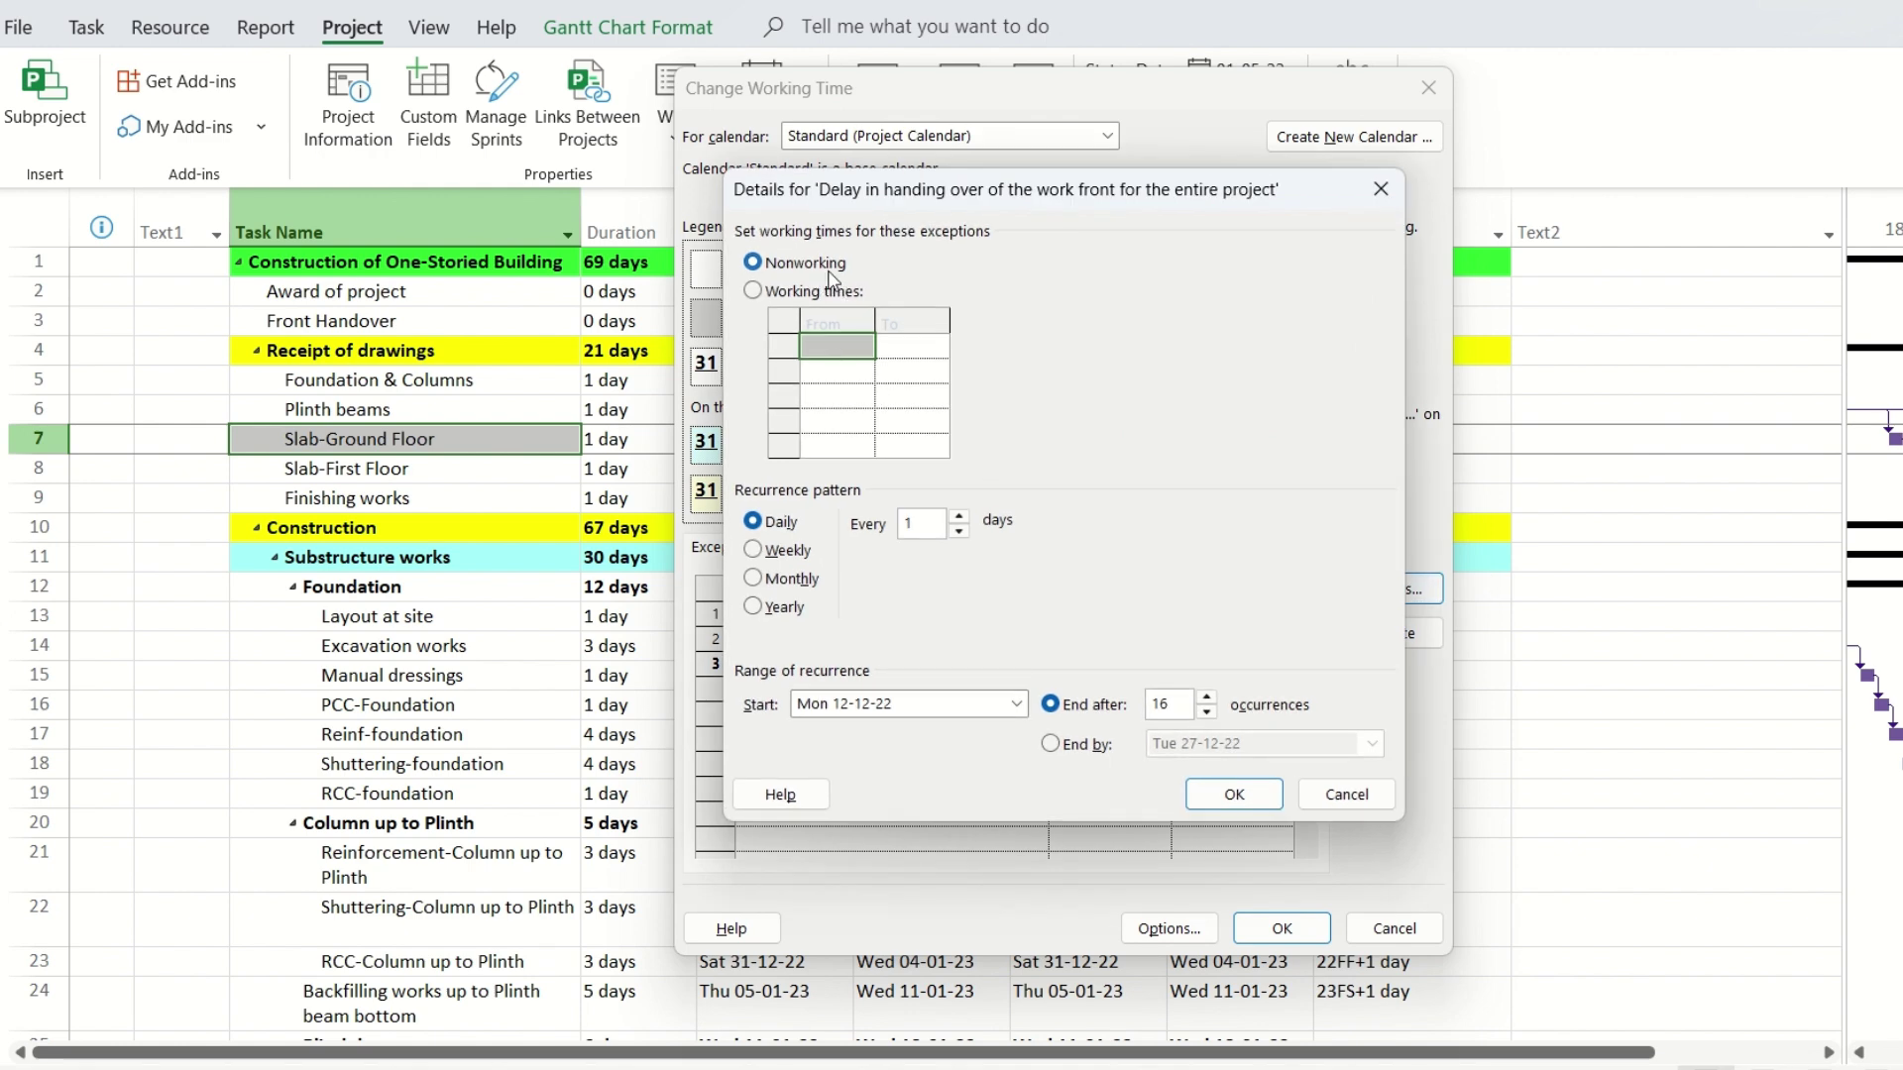
left_click(1234, 794)
left_click(1282, 928)
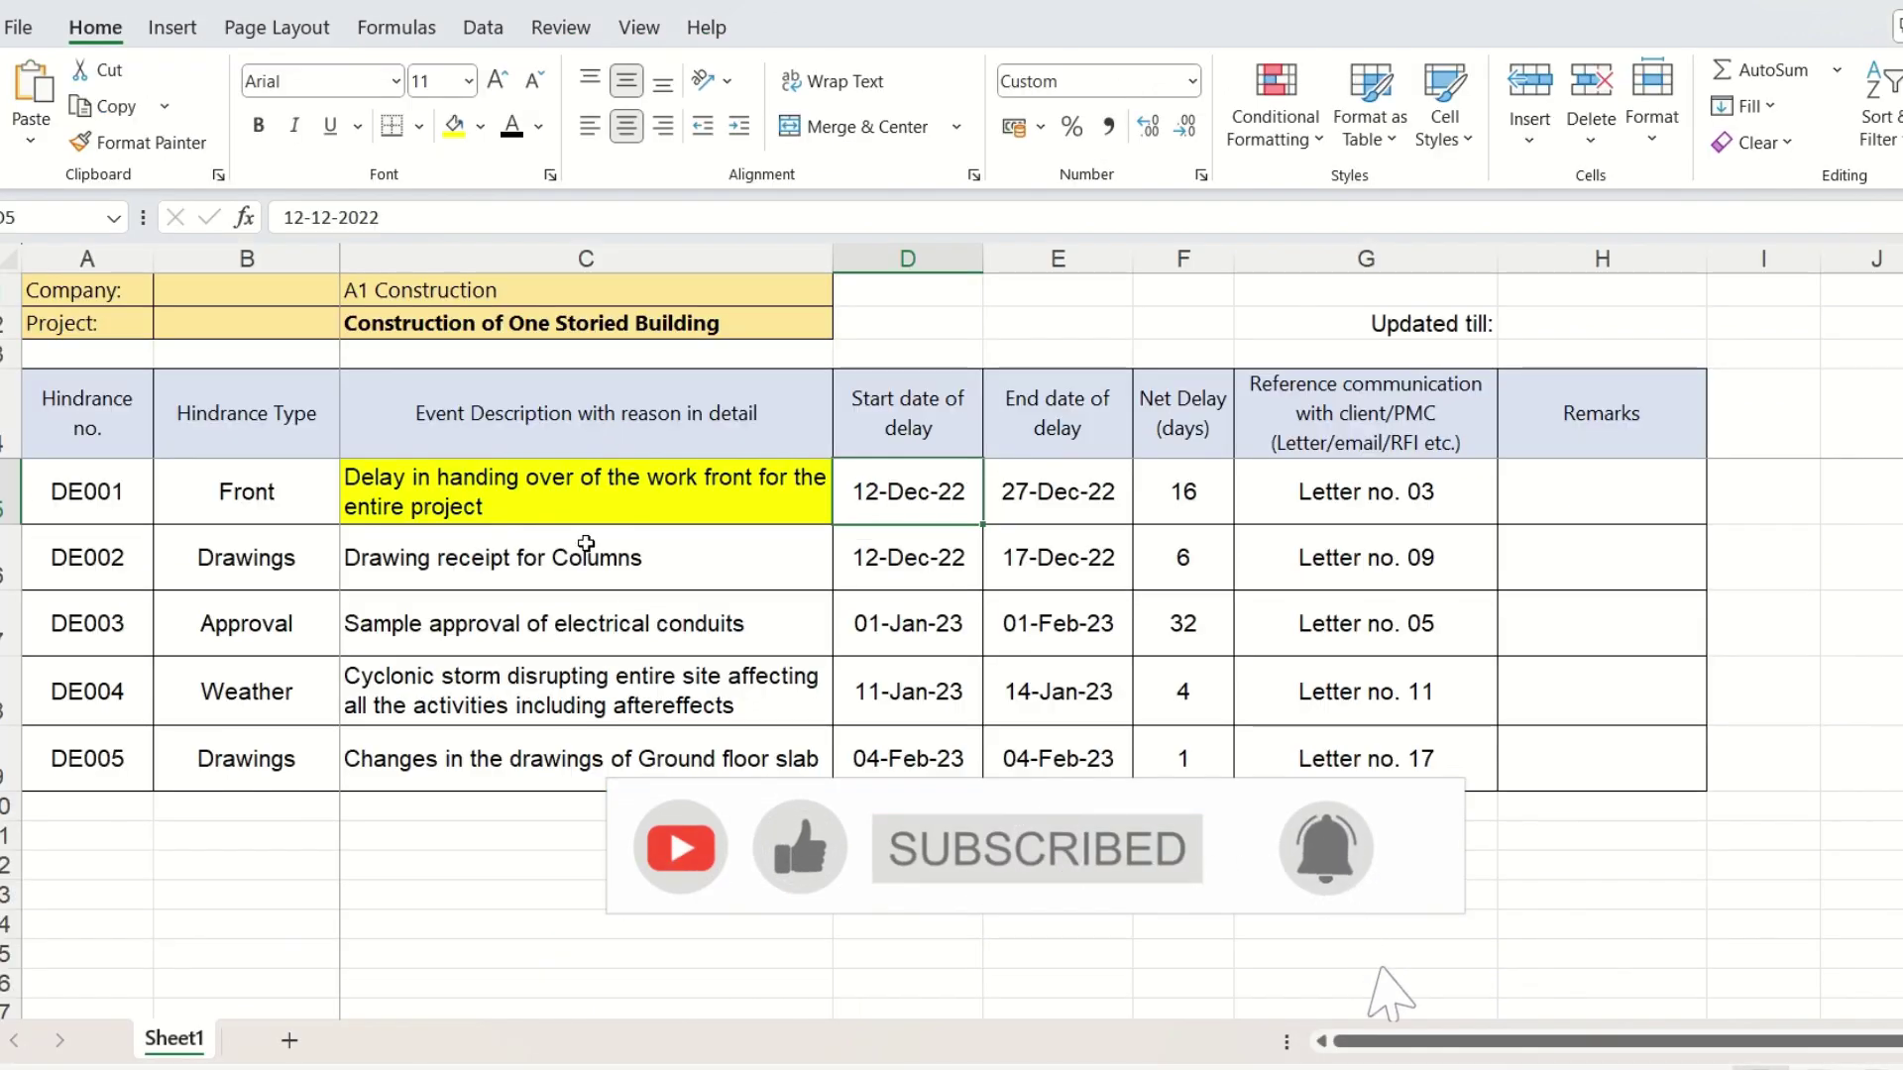
Step: Check delay cells C5 and C6, Drawing receipt for Columns, then return to Project
left_click(588, 499)
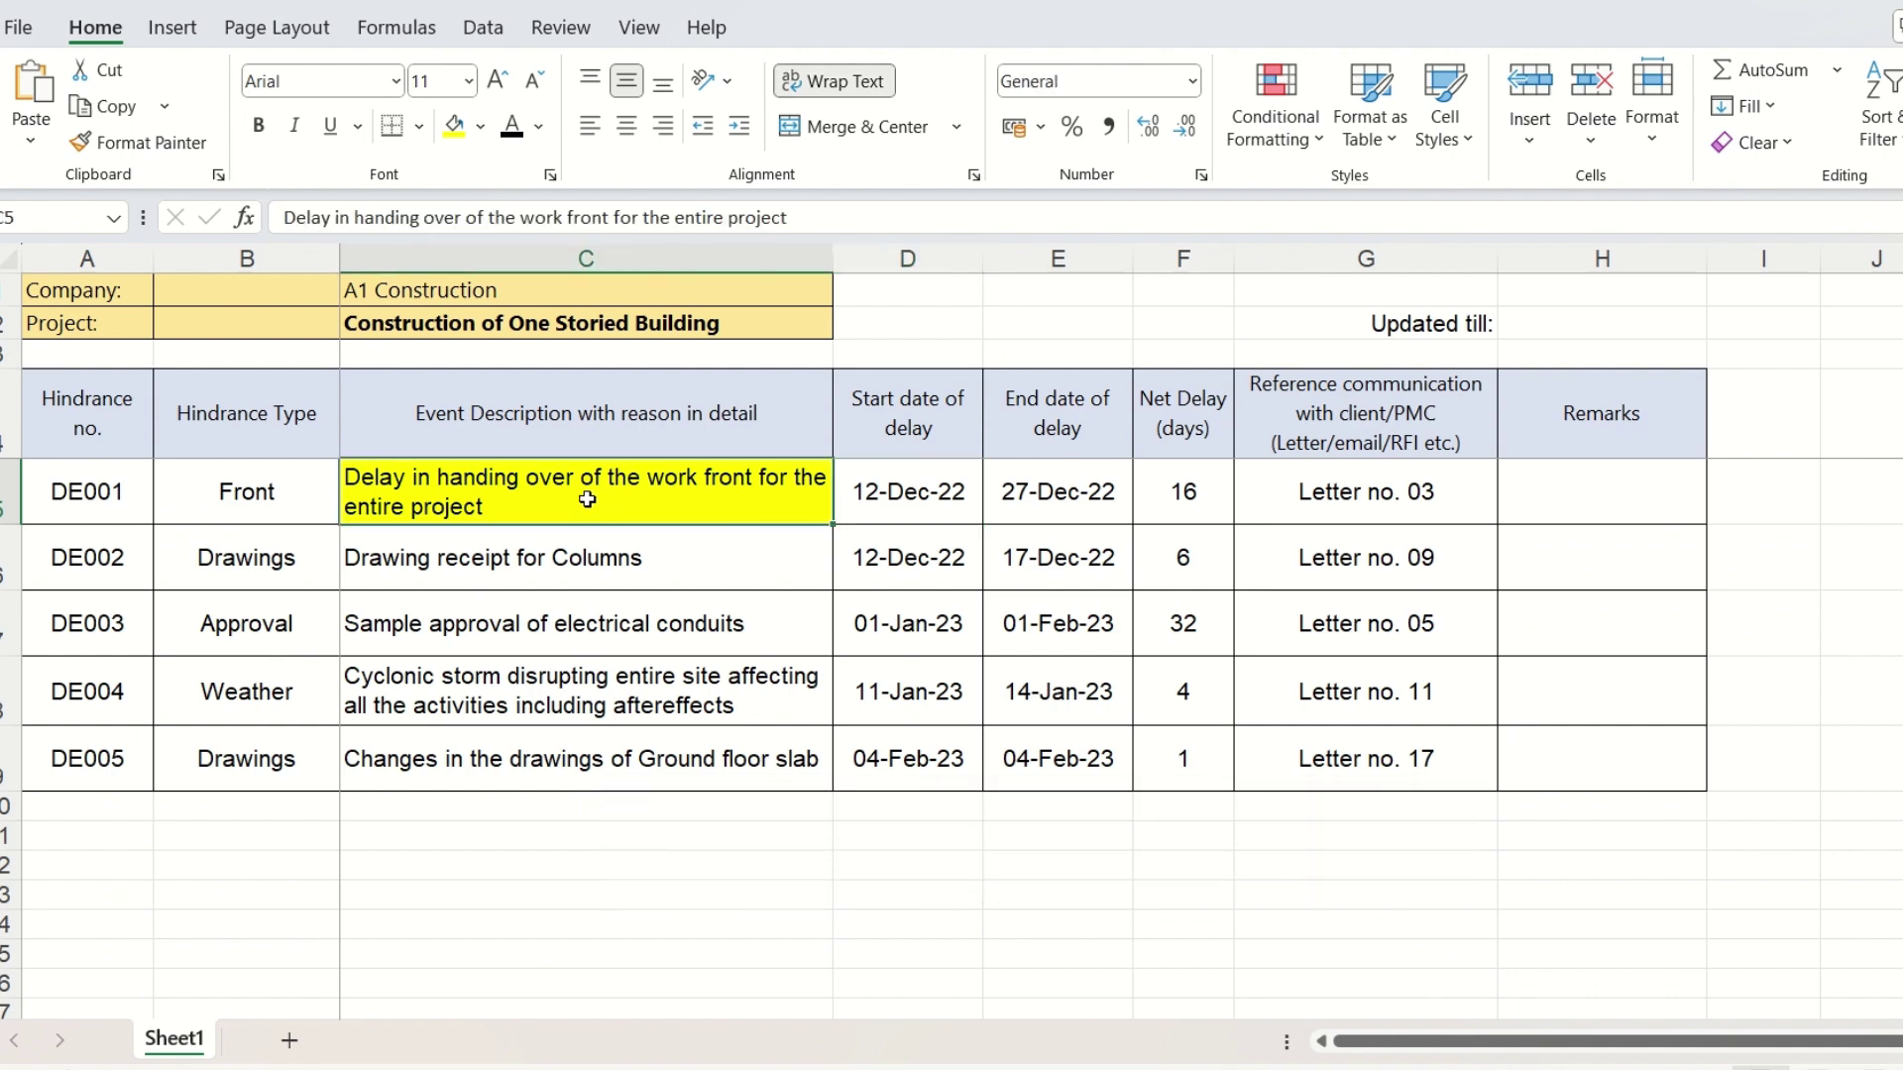
left_click(585, 548)
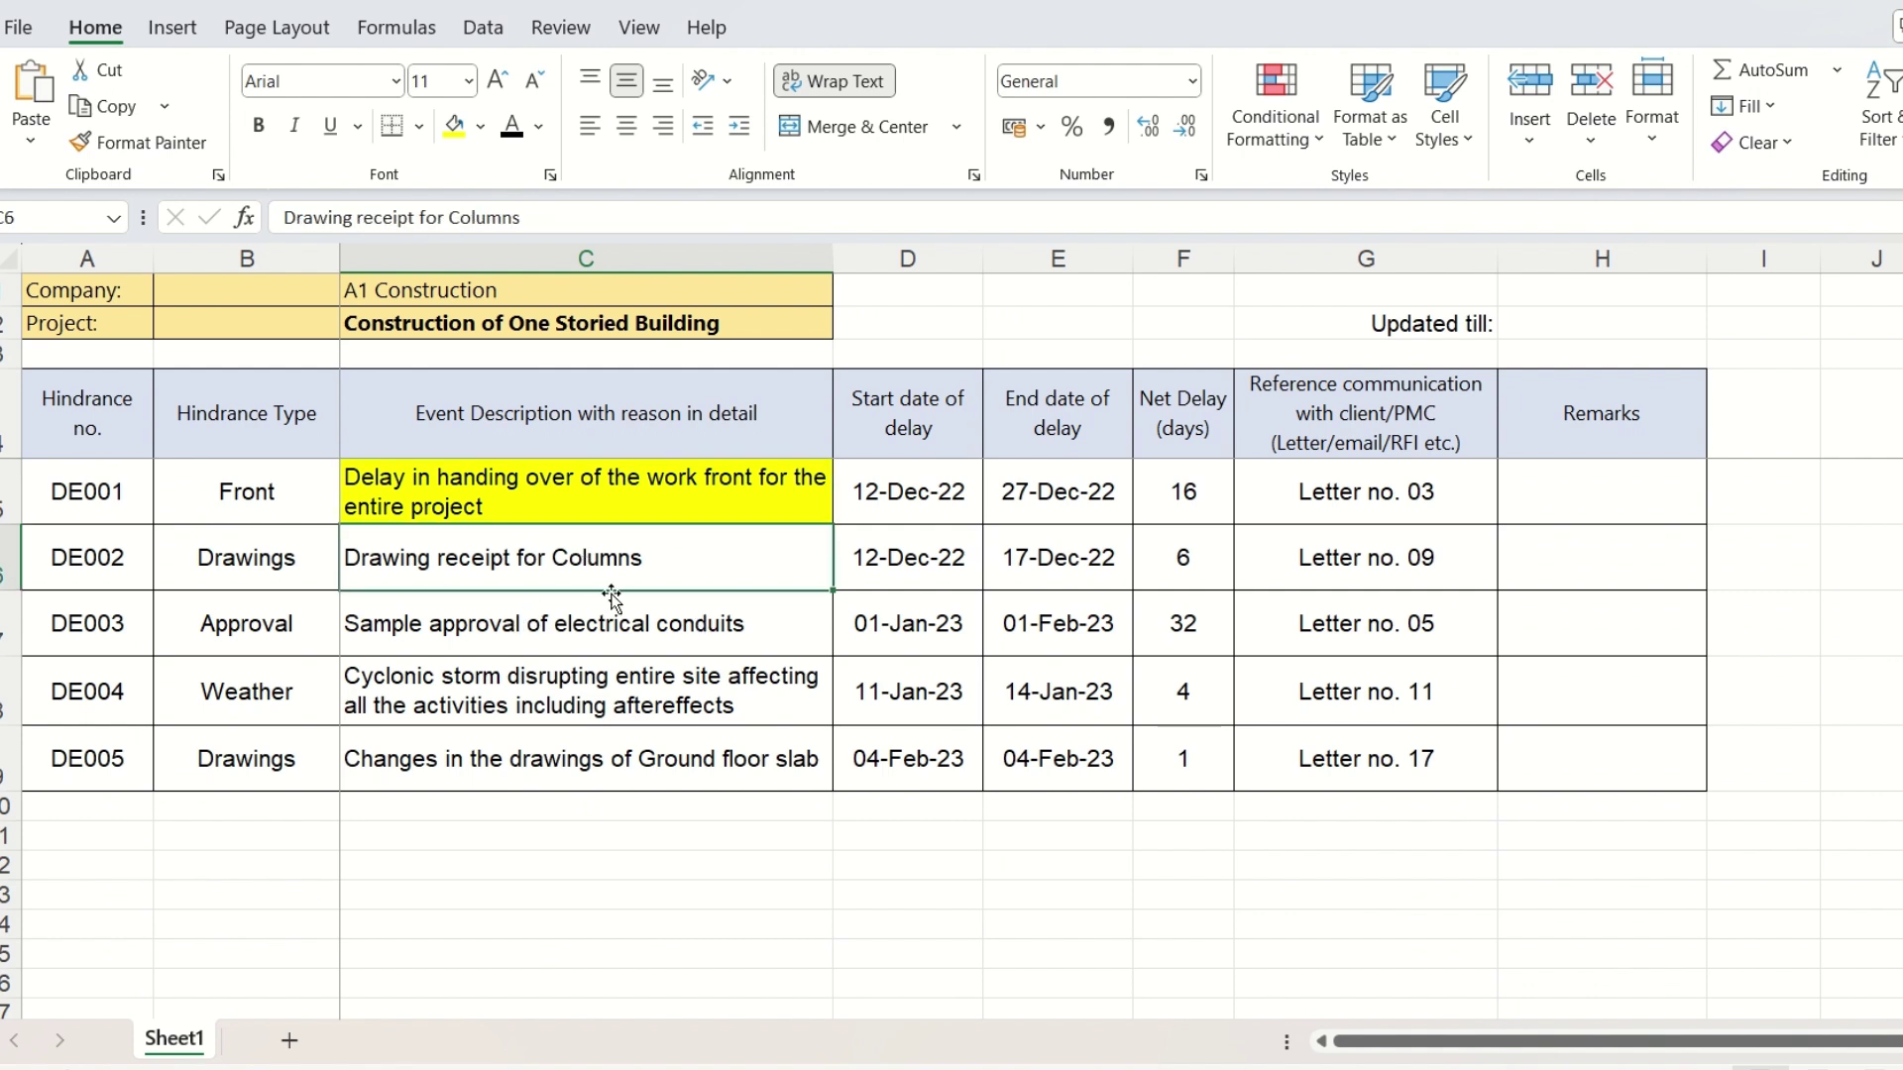
key("alt+Tab")
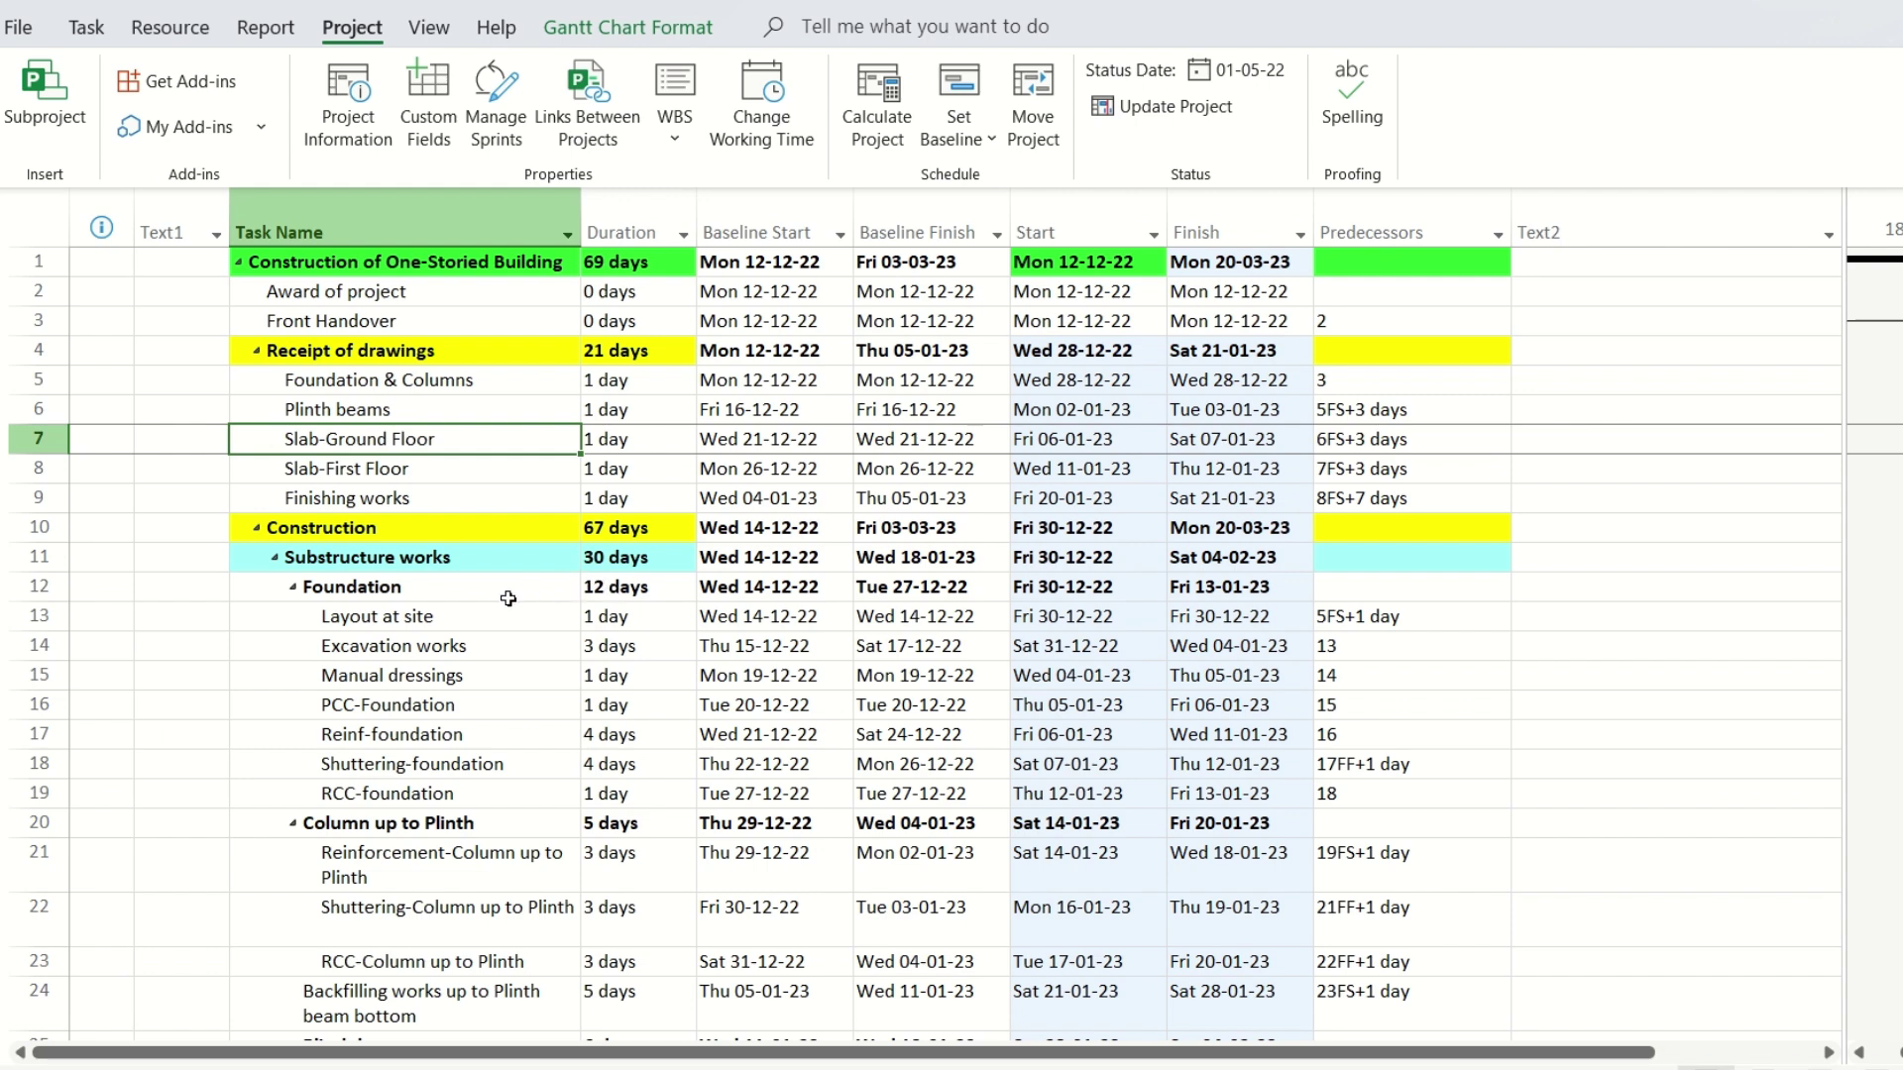
Step: Insert a blank task at row 5 and select the Drawing receipt for Columns text in Excel
left_click(405, 651)
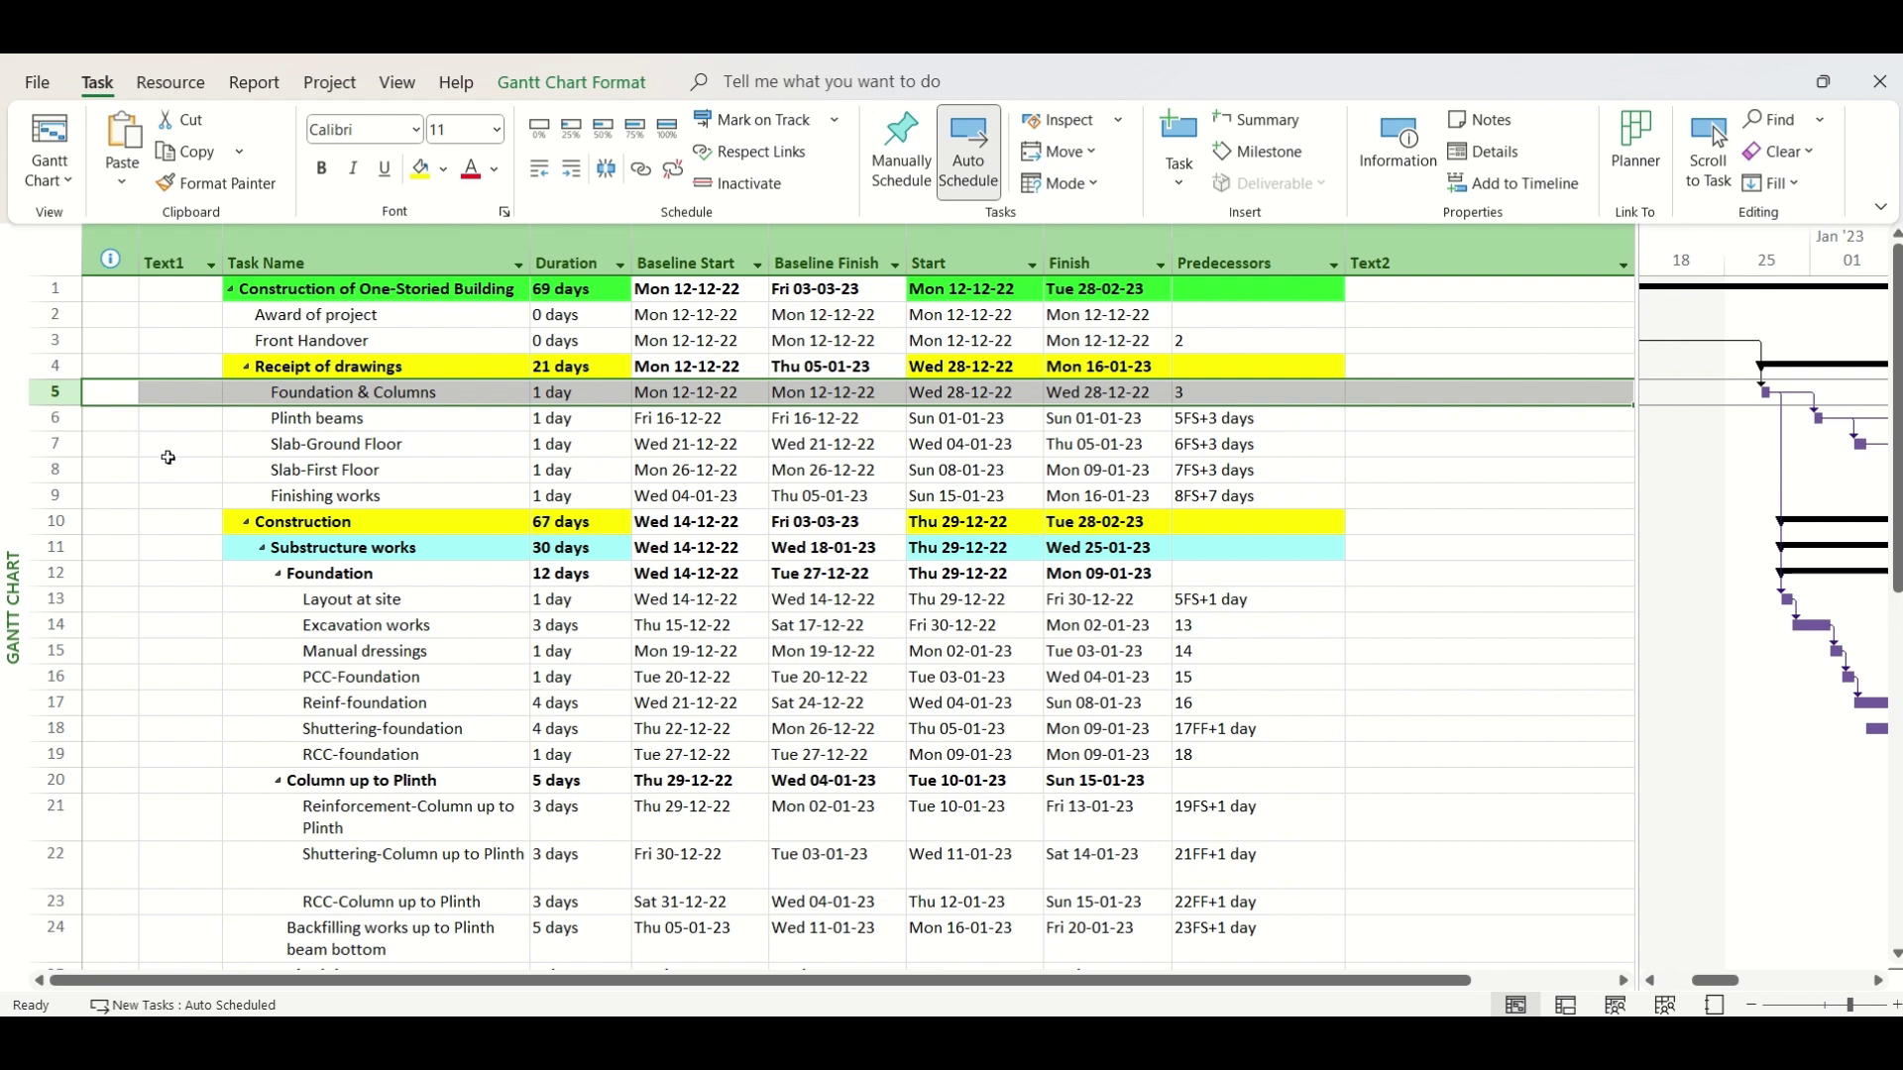
right_click(57, 395)
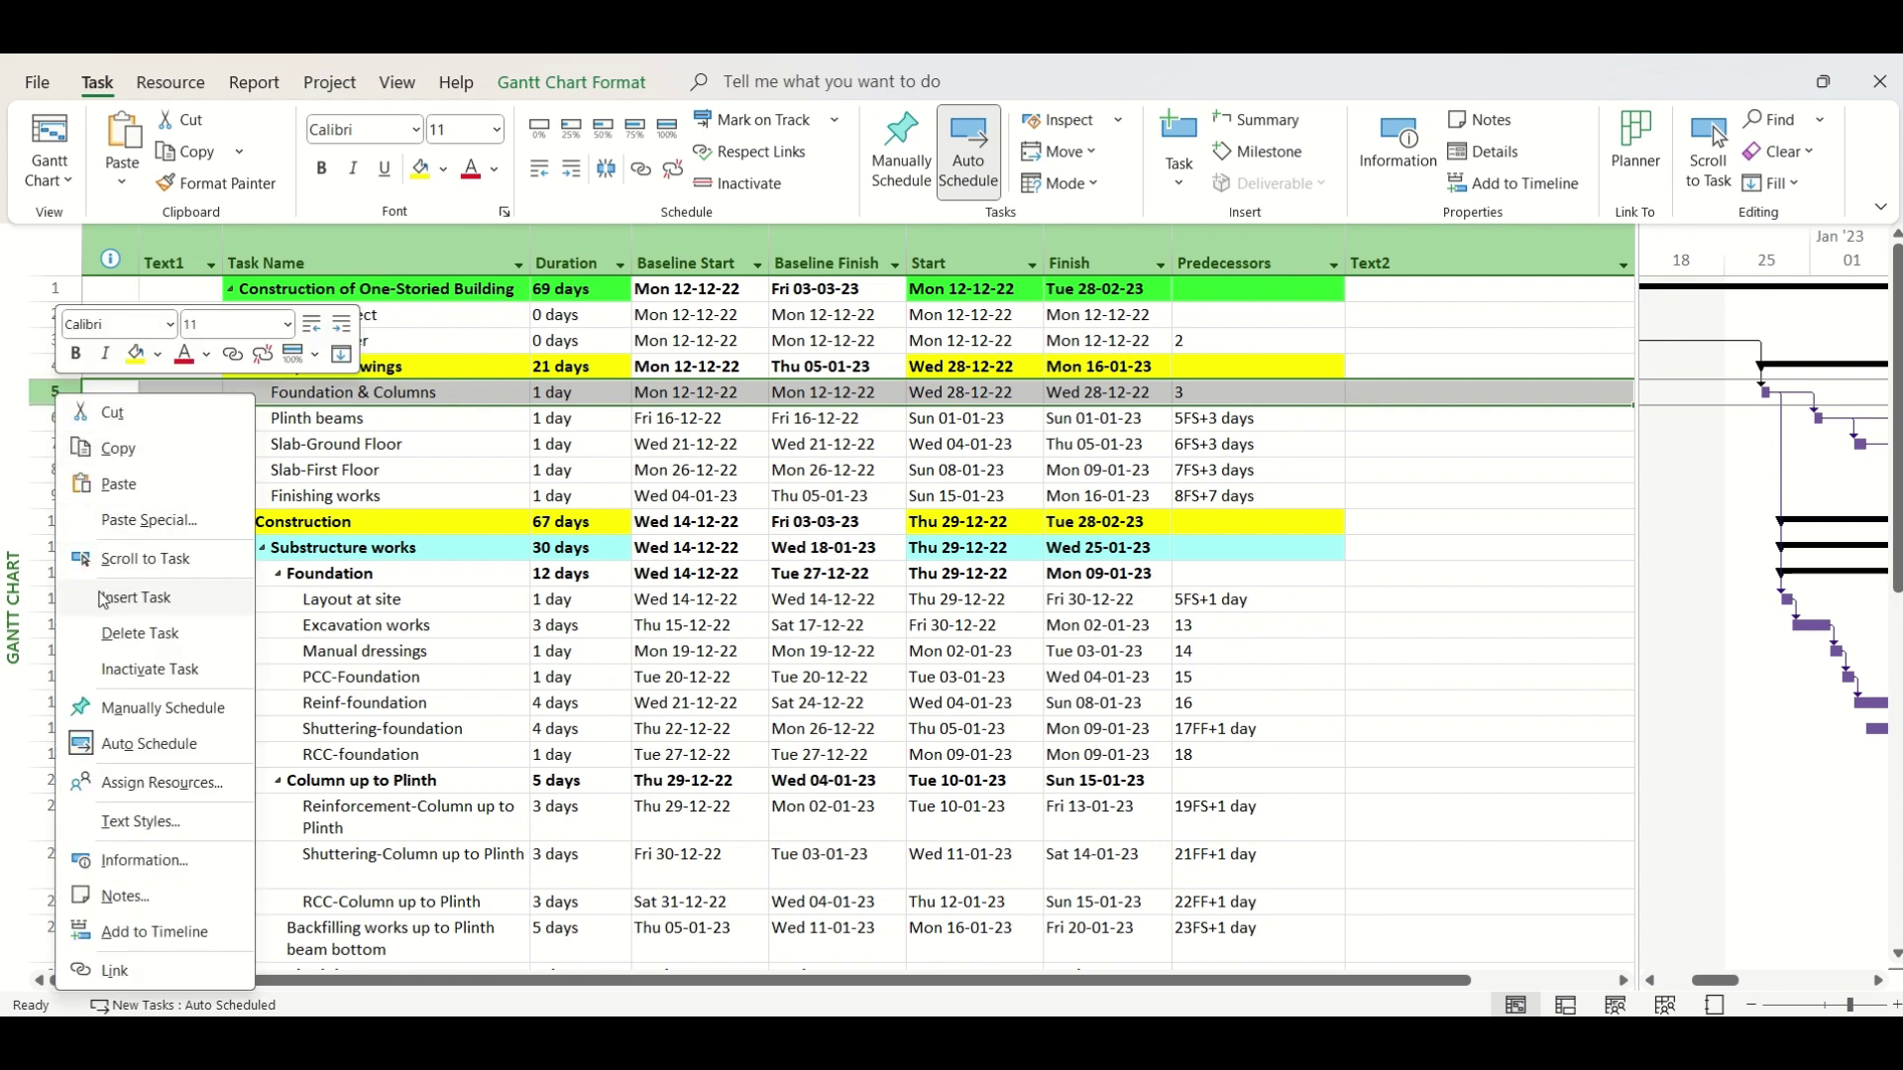
left_click(136, 598)
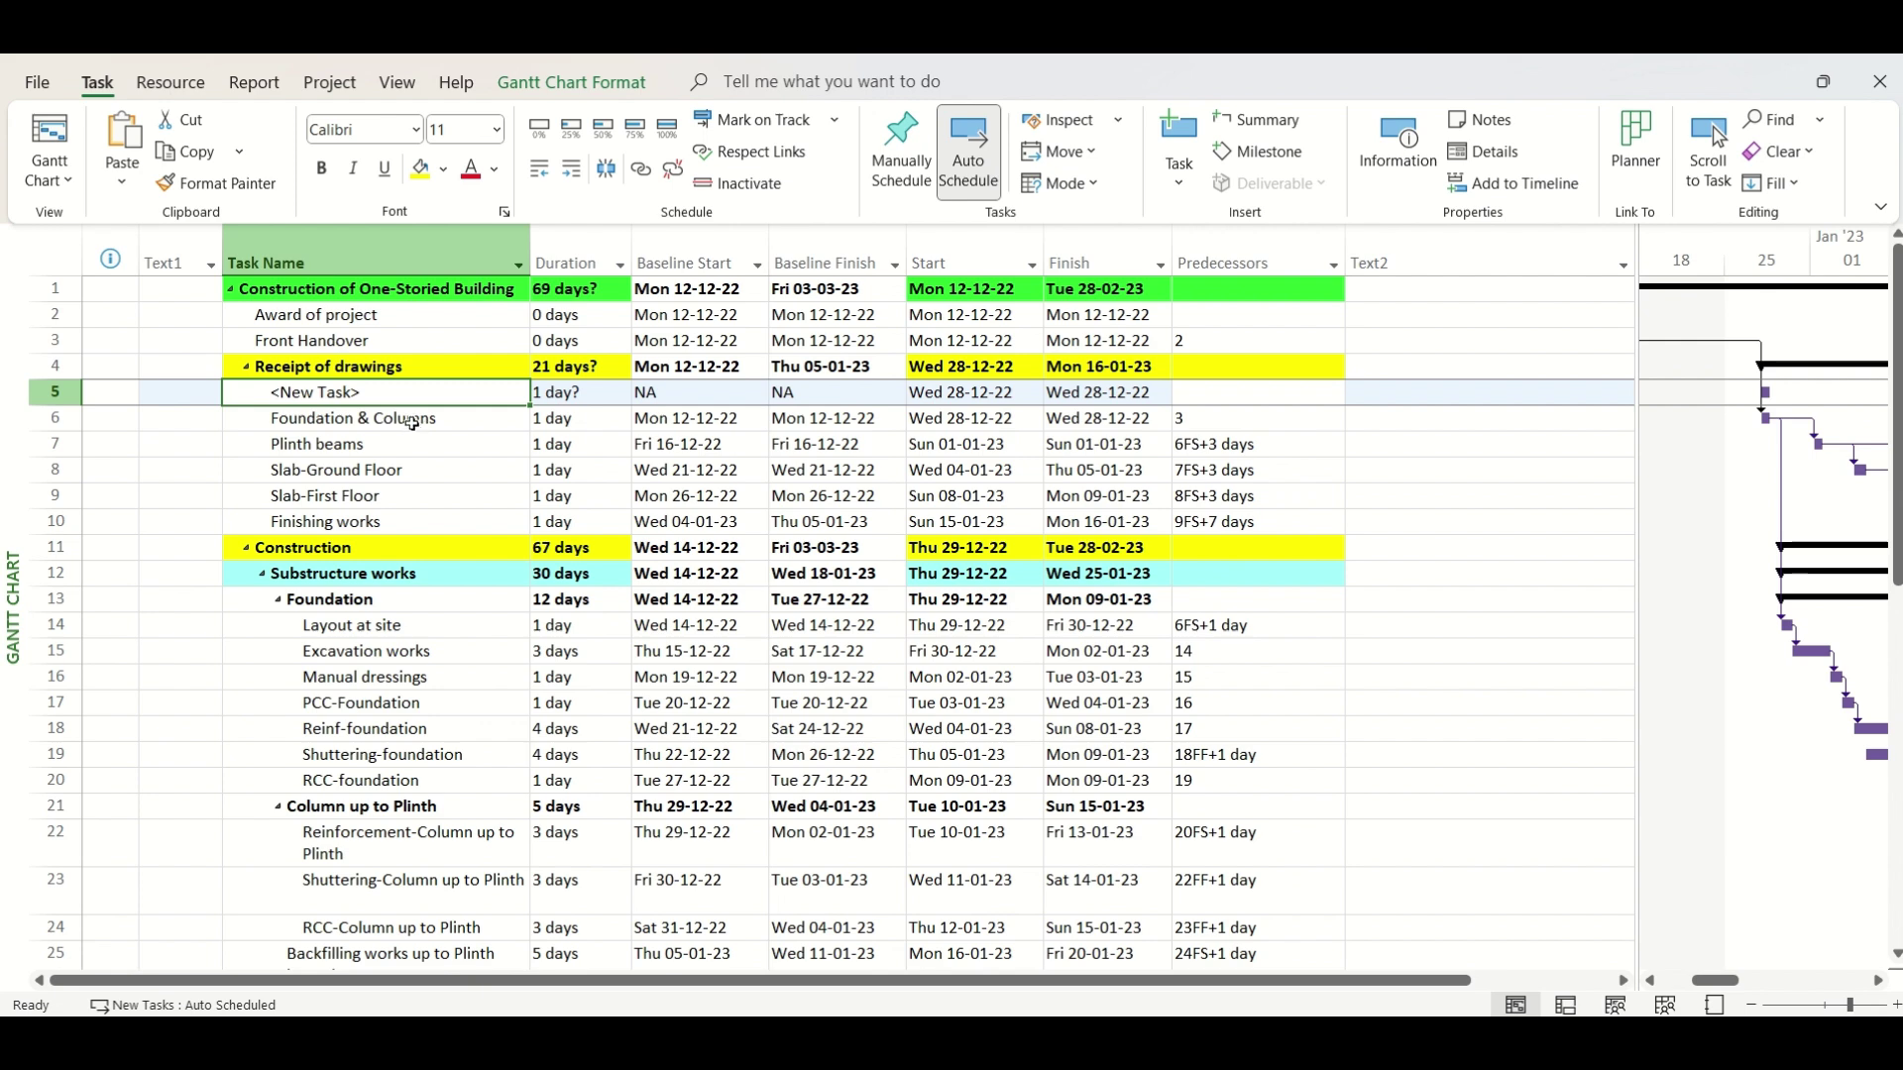
key("alt+Tab")
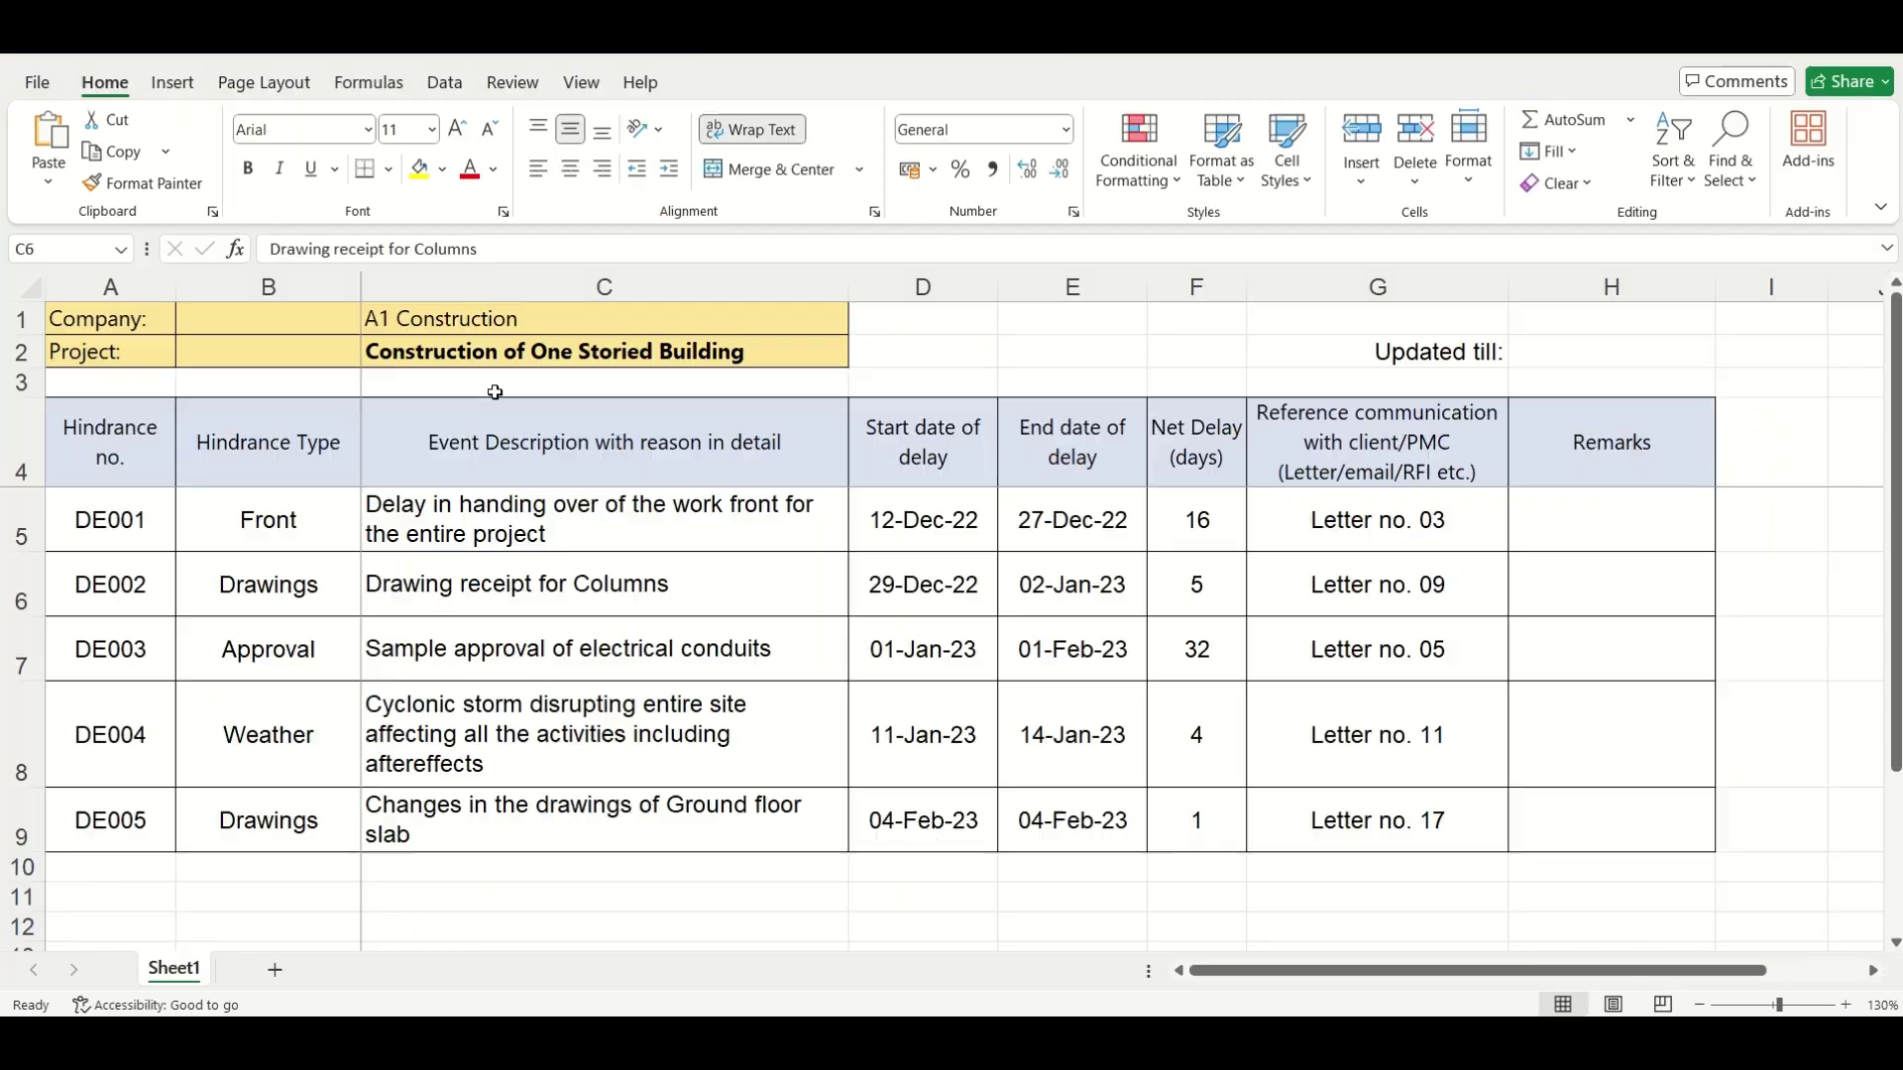
double_click(672, 585)
left_click_drag(672, 585, 111, 584)
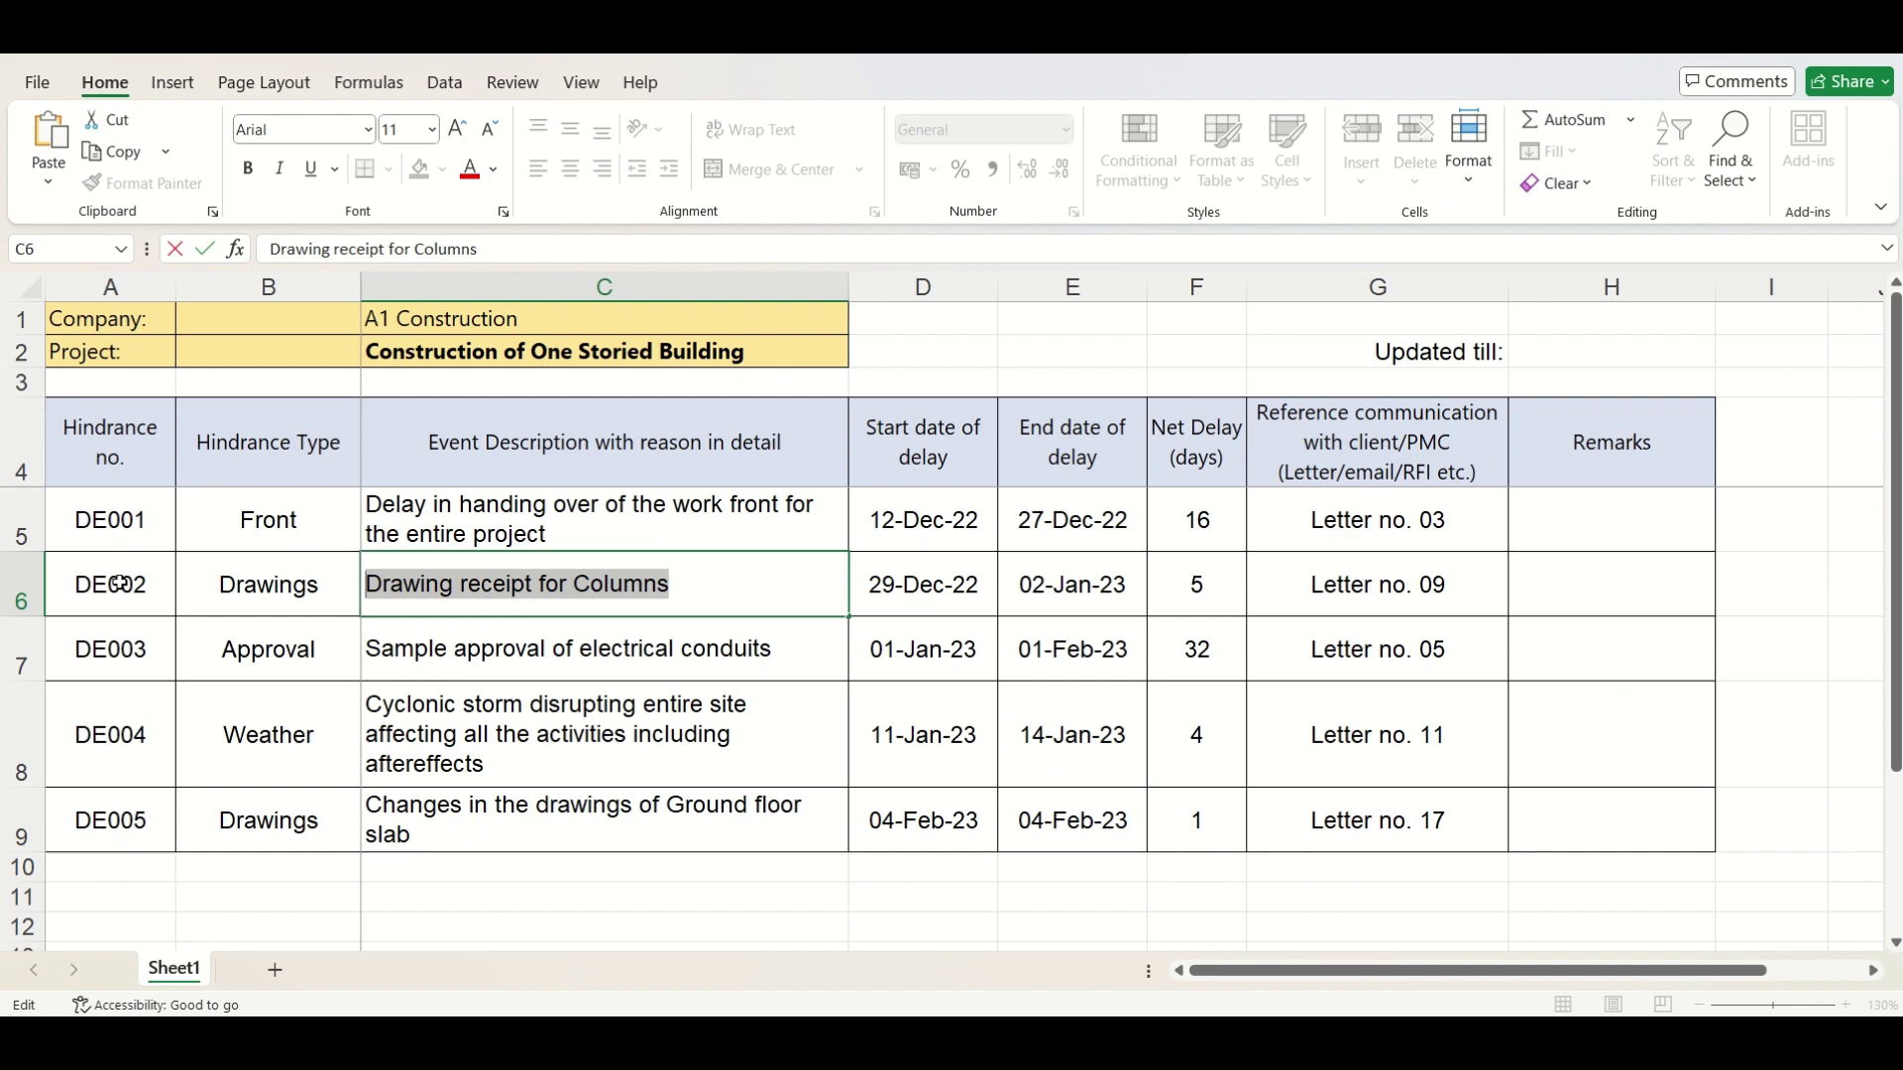
key("Tab")
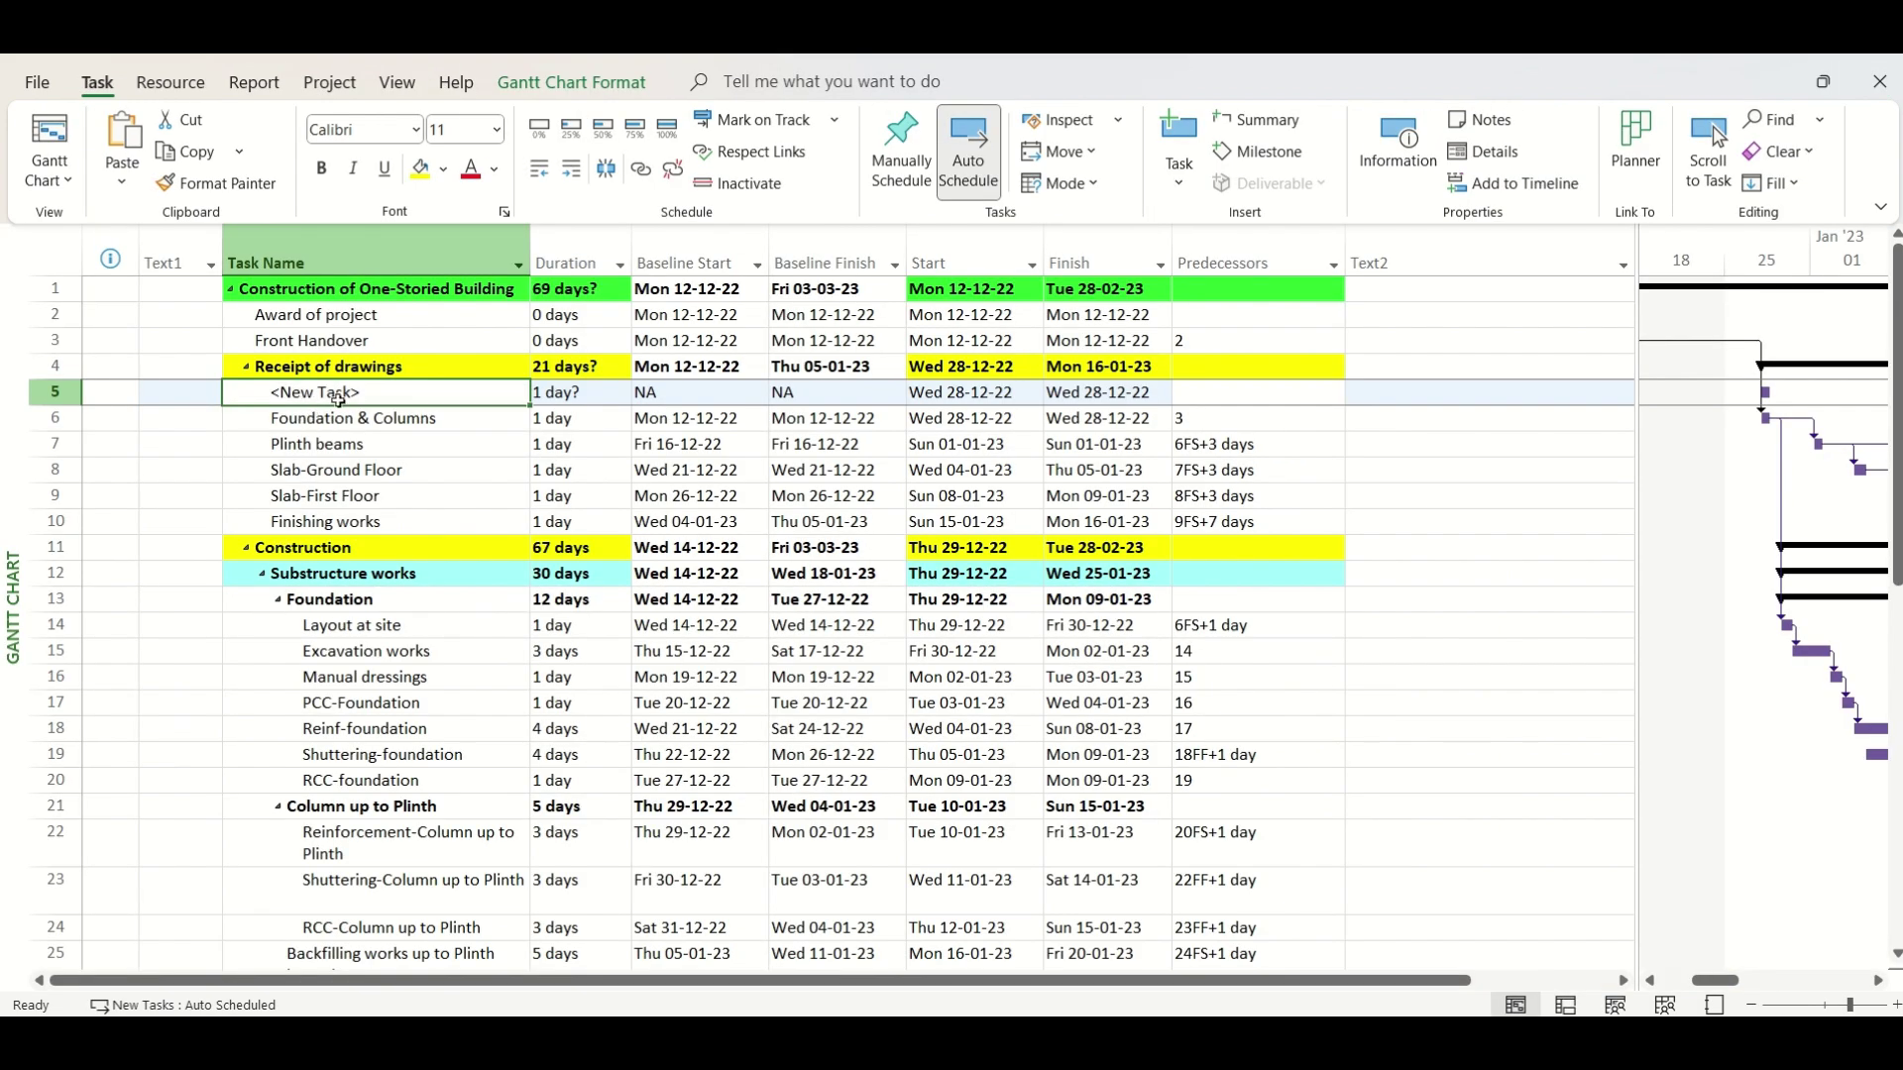
Step: Name the new row-5 task 'Drawing receipt for Columns'
left_click(420, 393)
type("Drawing receipt for Columns")
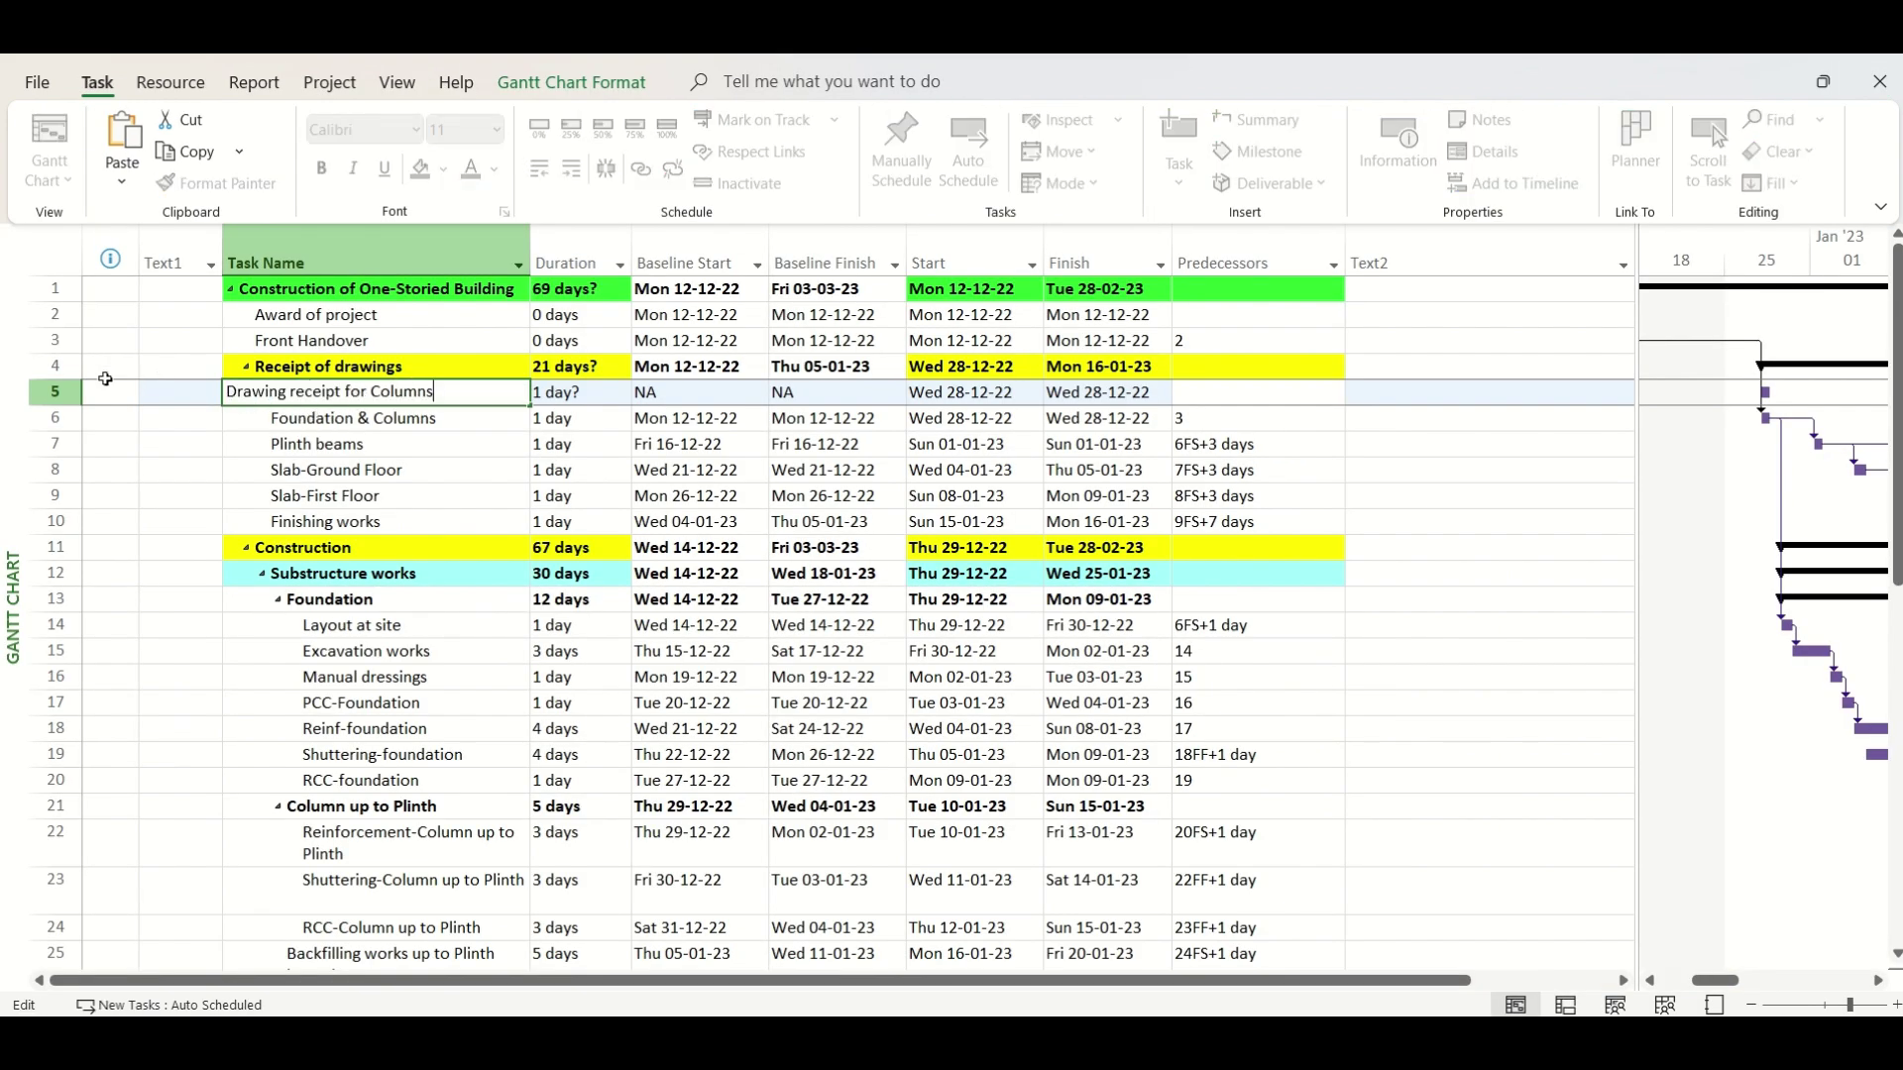
key("Tab")
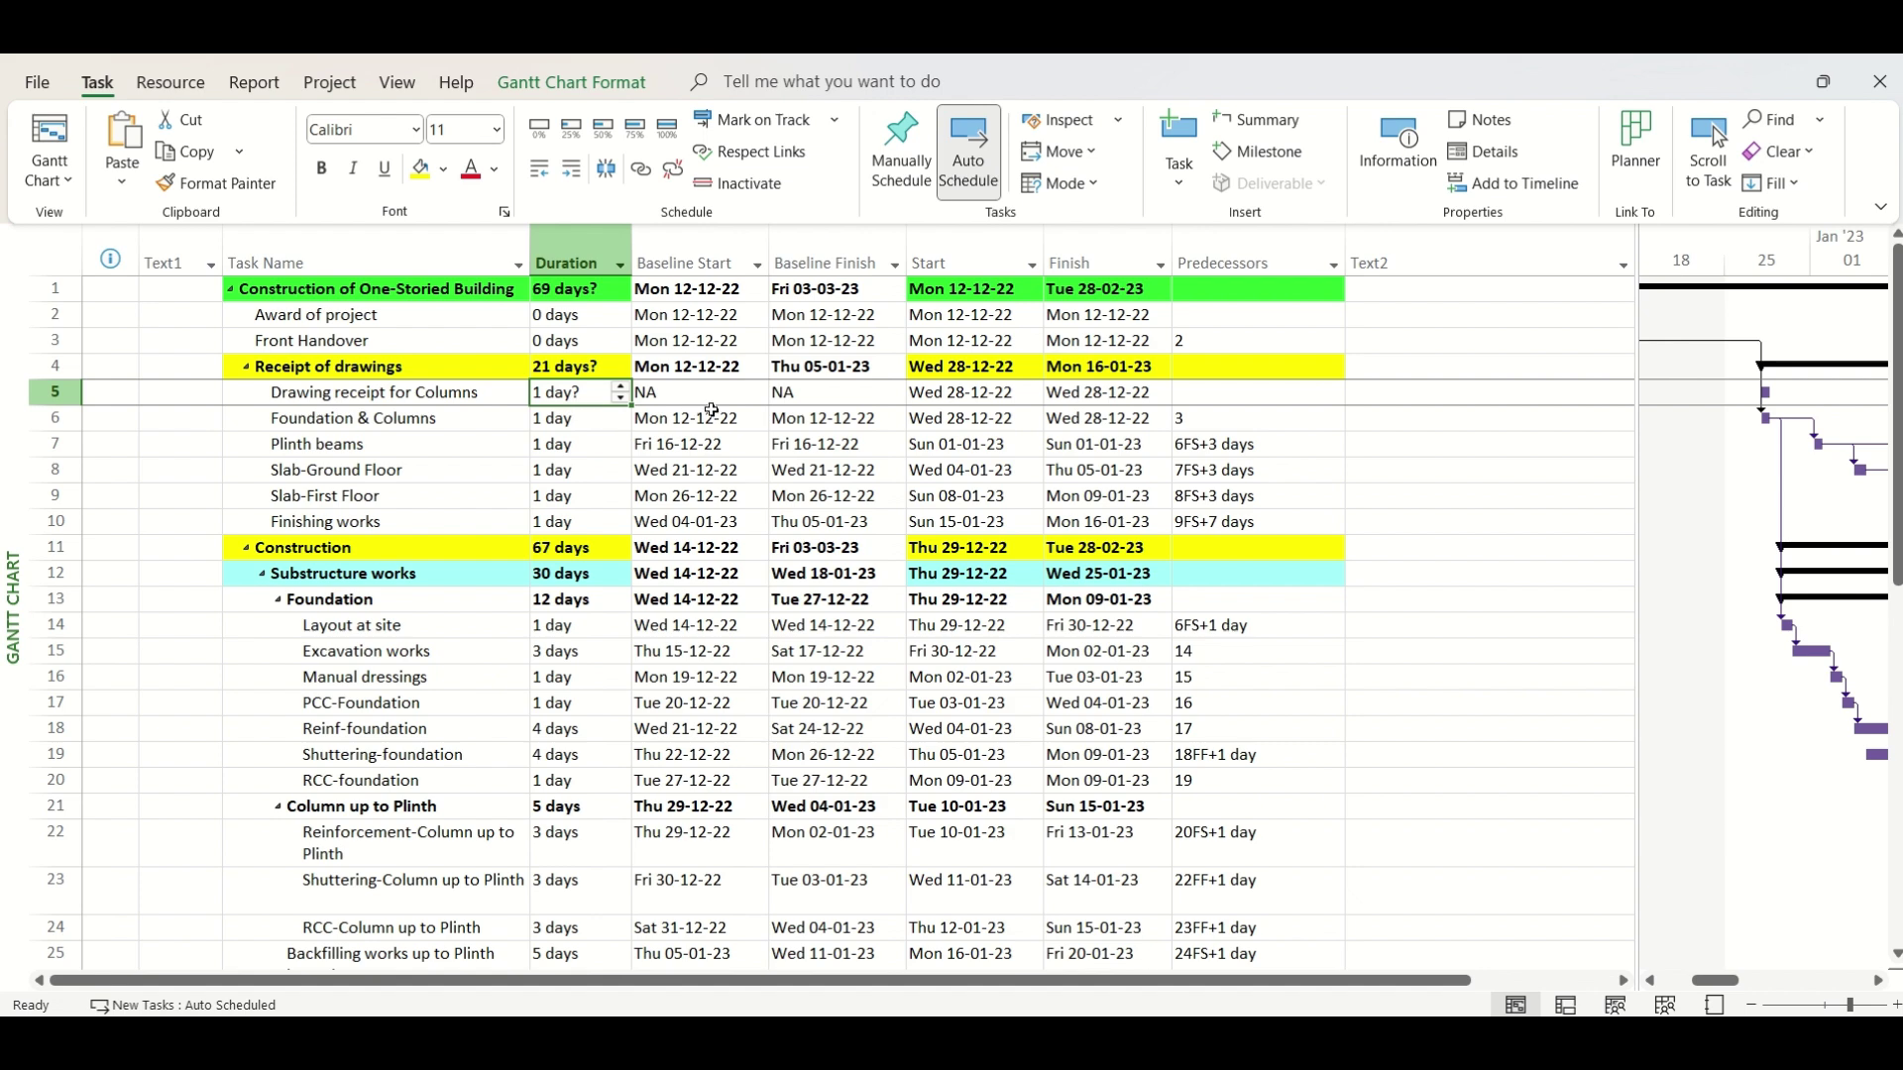
key("Tab")
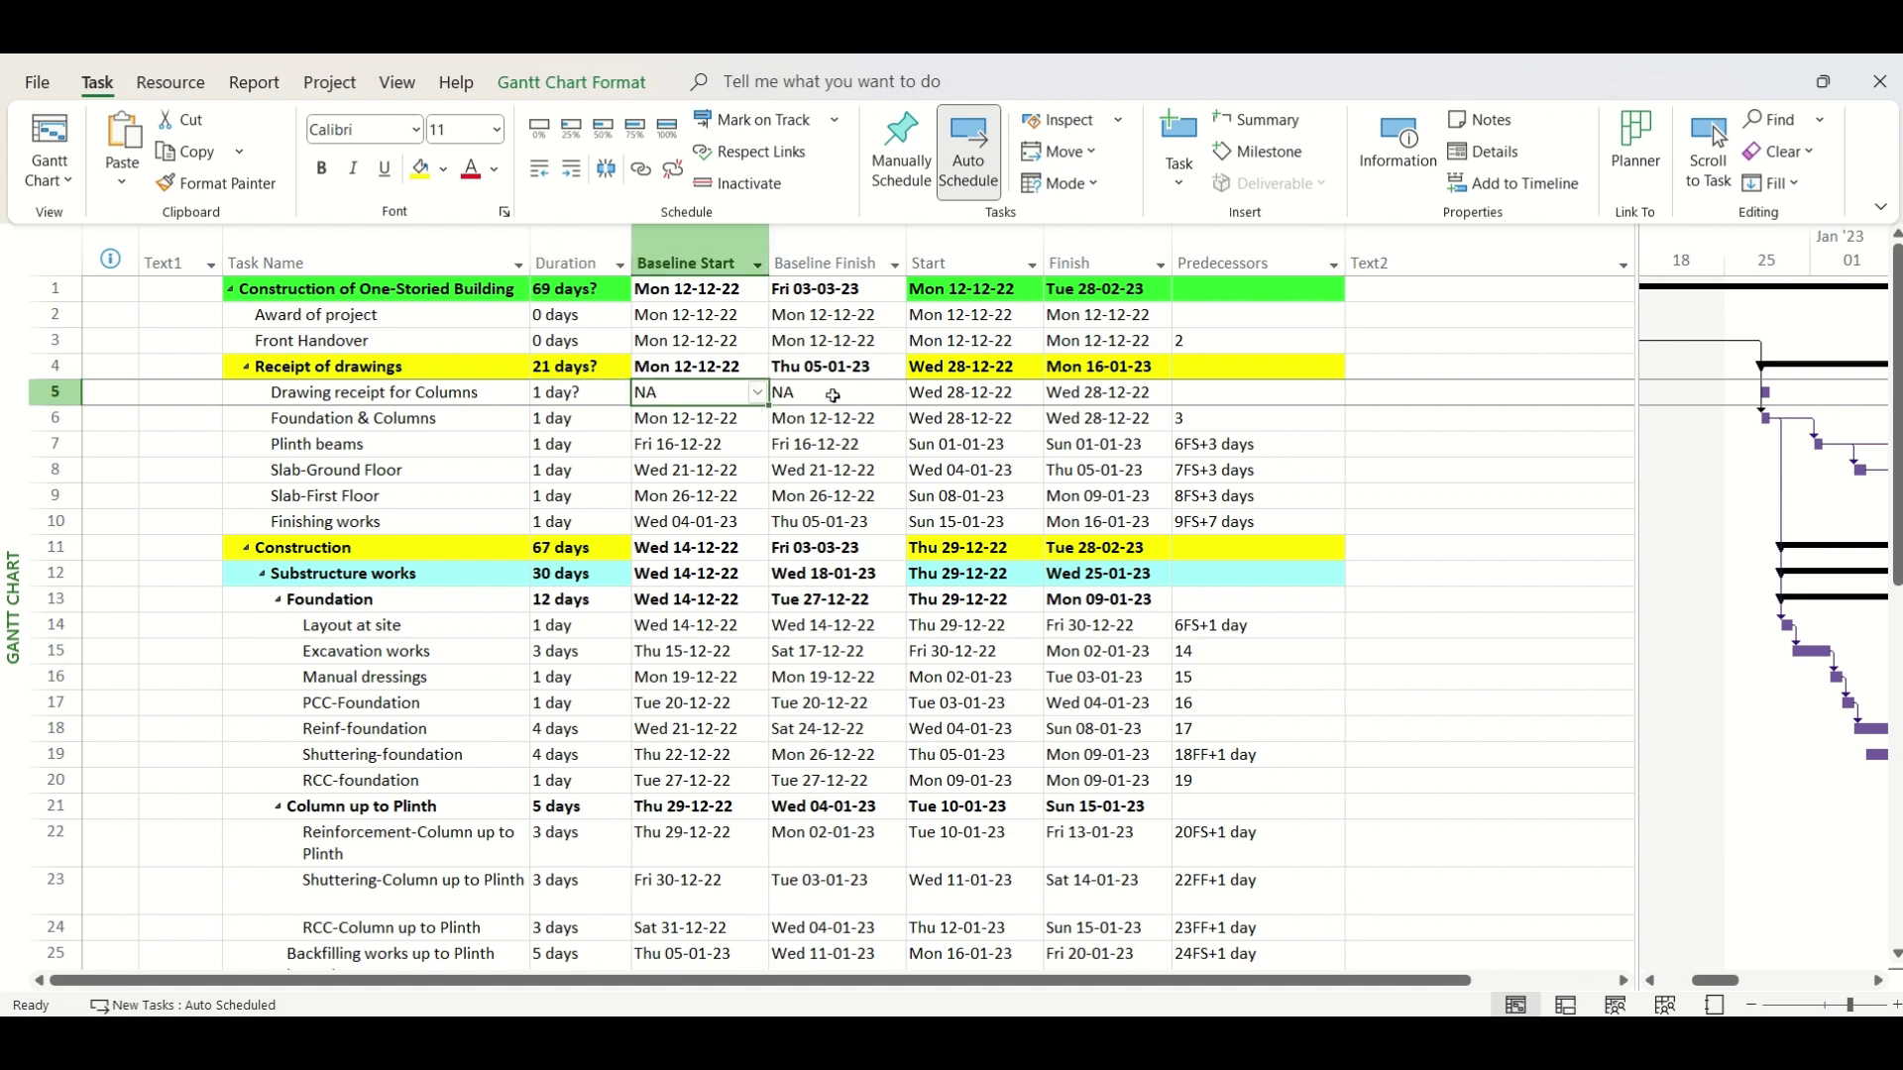
key("Tab")
key("Tab")
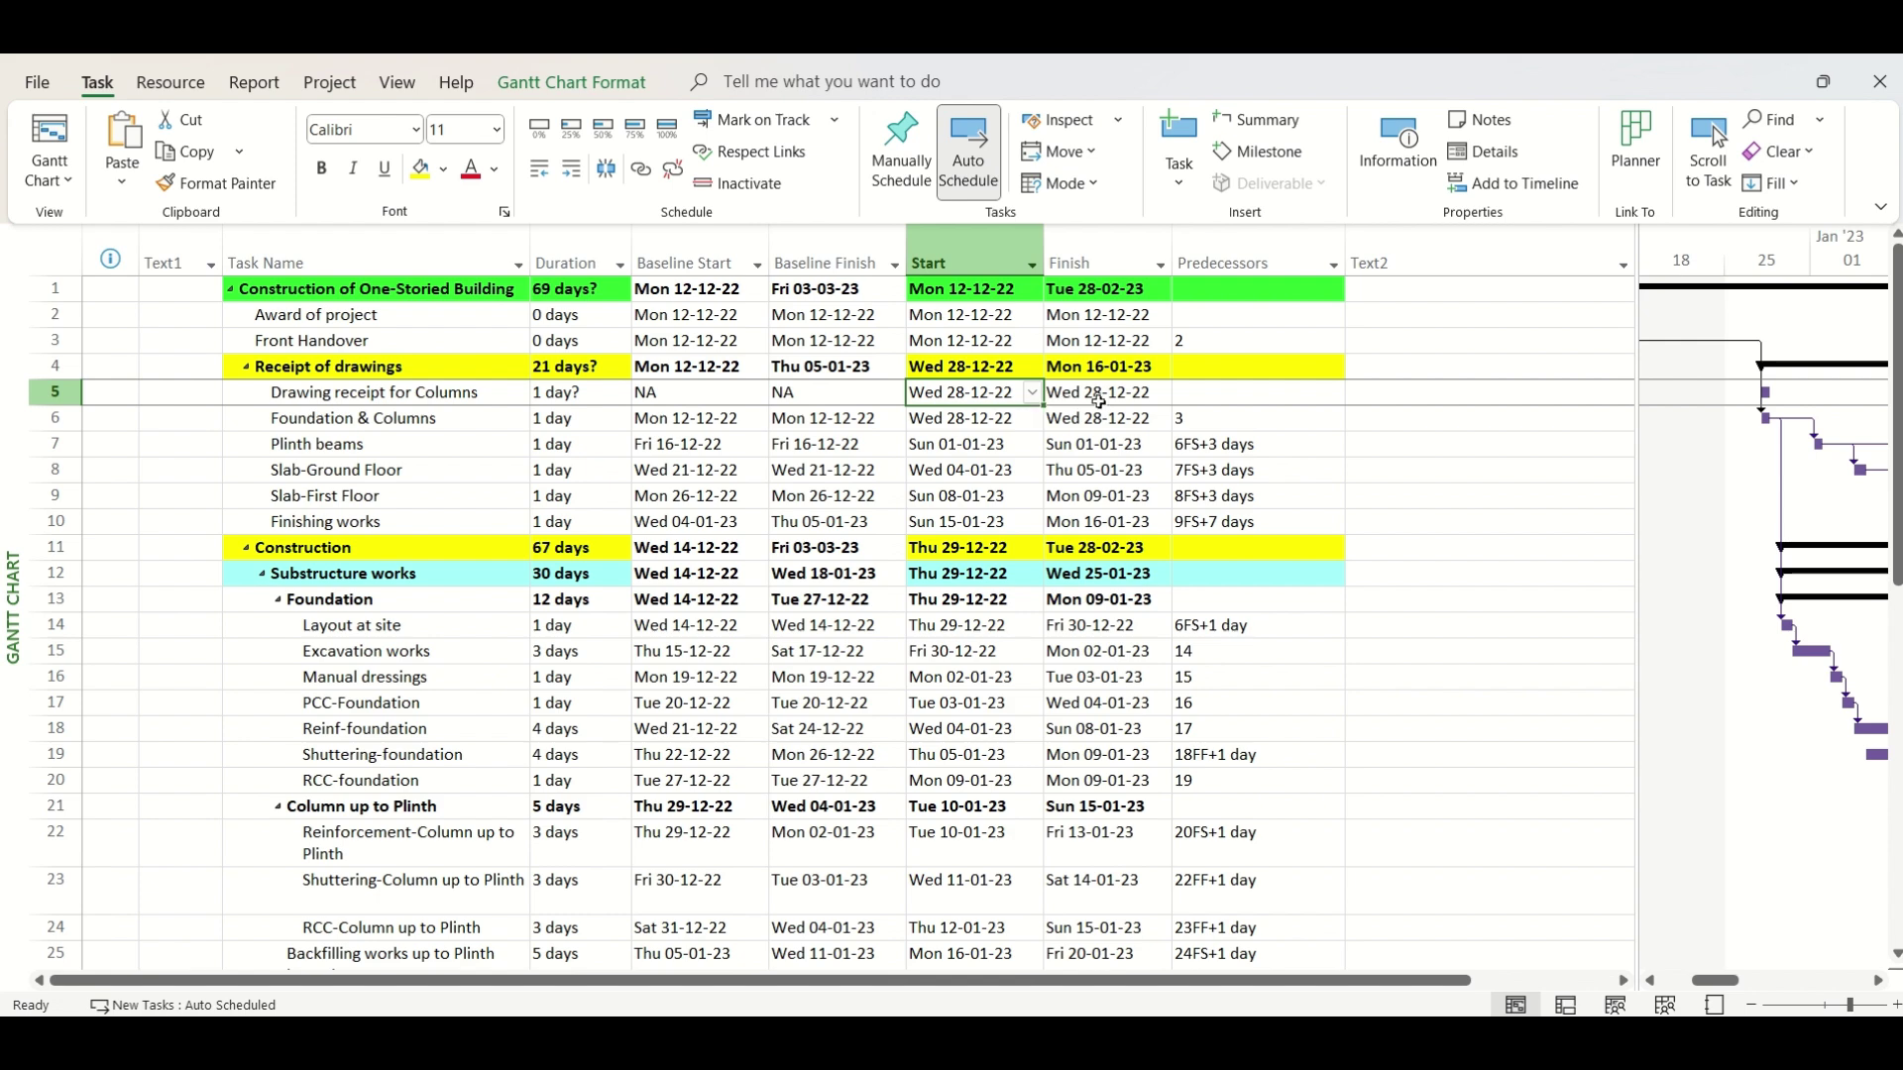
Step: Schedule the task from 29-12-22 to 02-01-23 with a 5-day duration
key("alt+Tab")
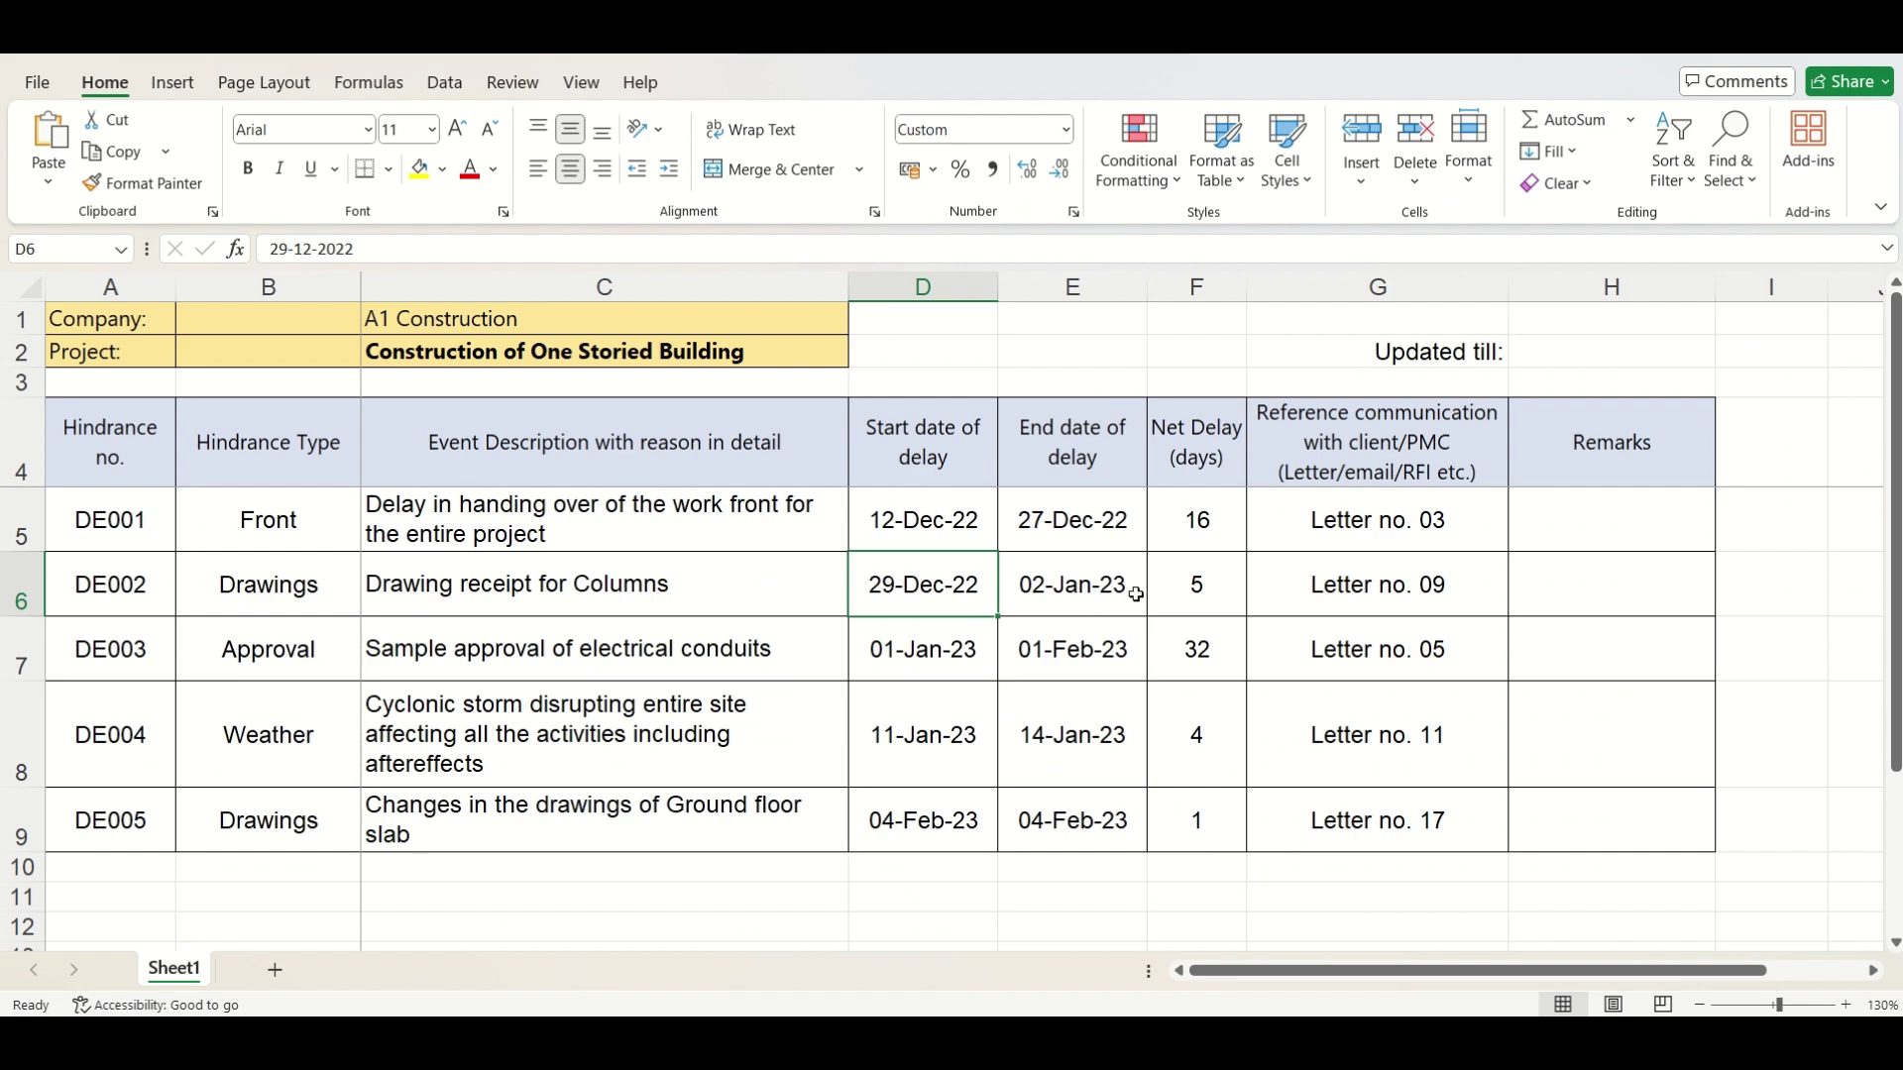
key("alt+Tab")
left_click(1032, 394)
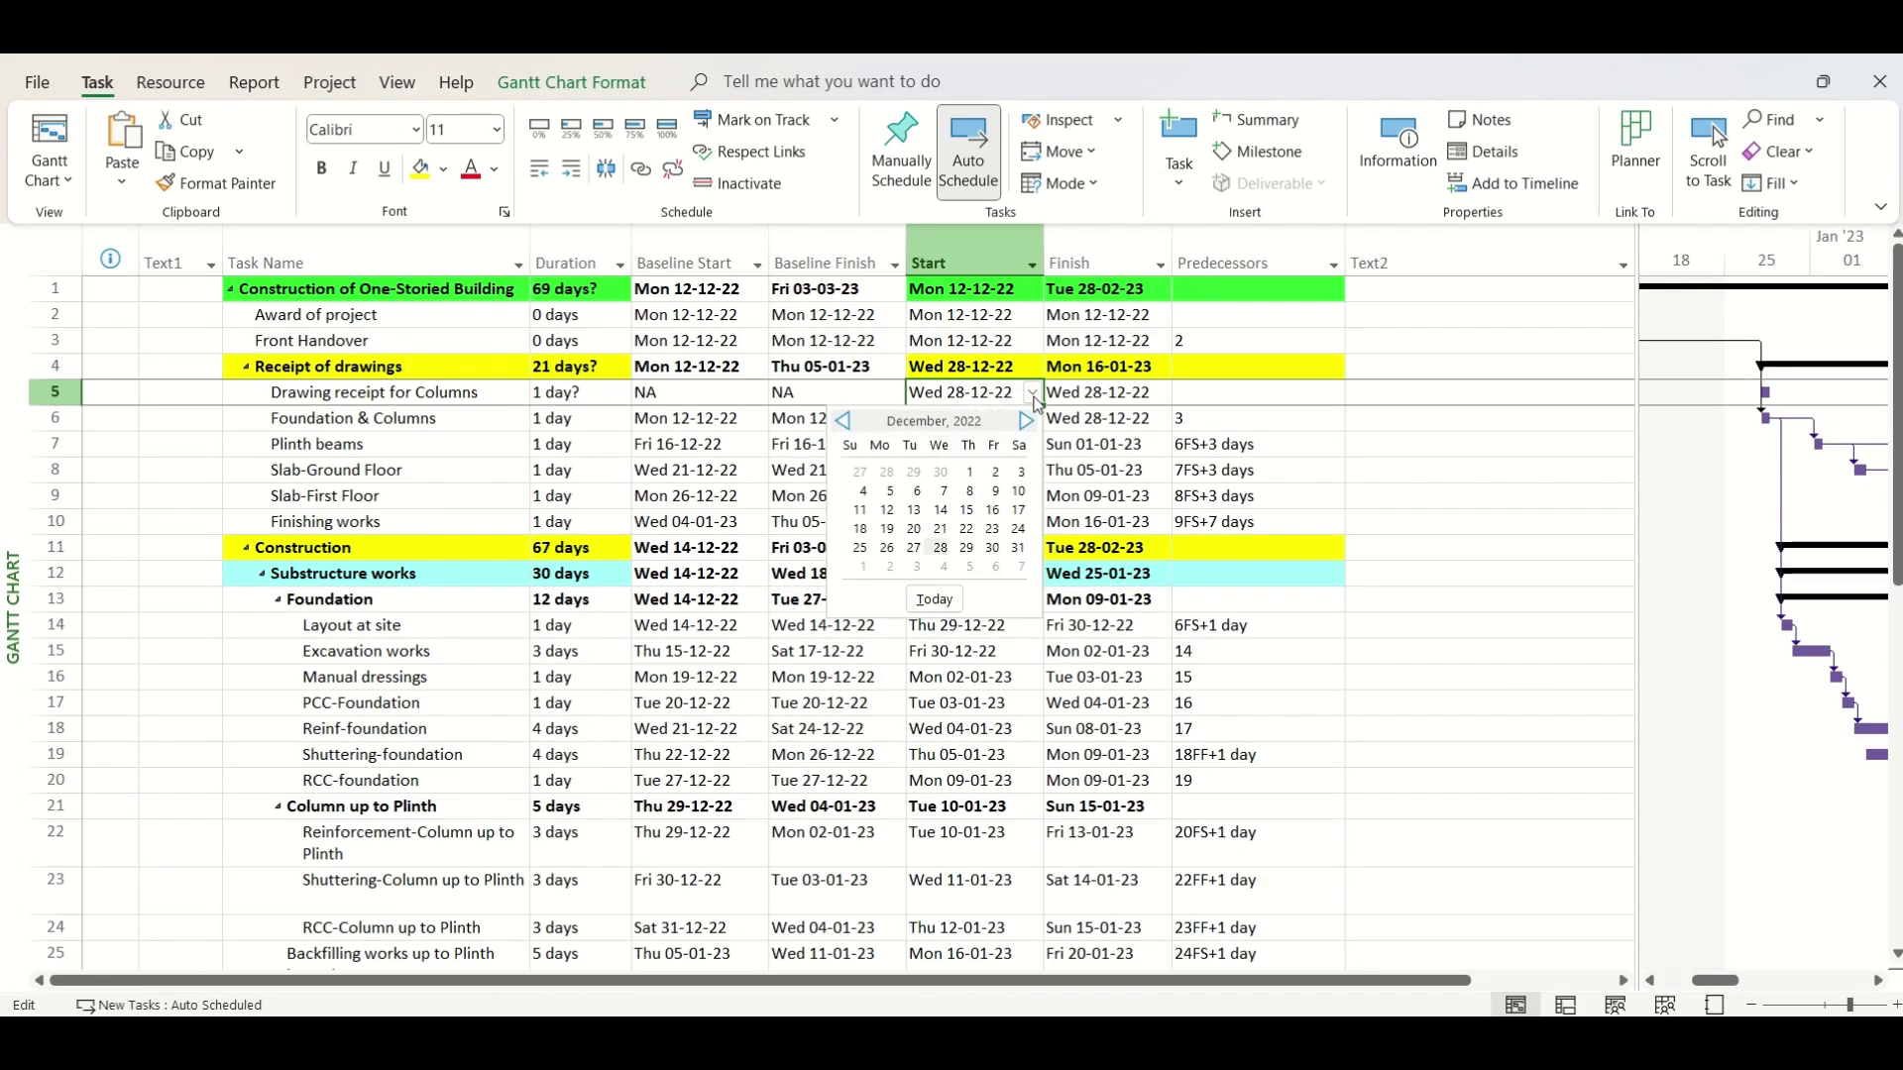
left_click(958, 549)
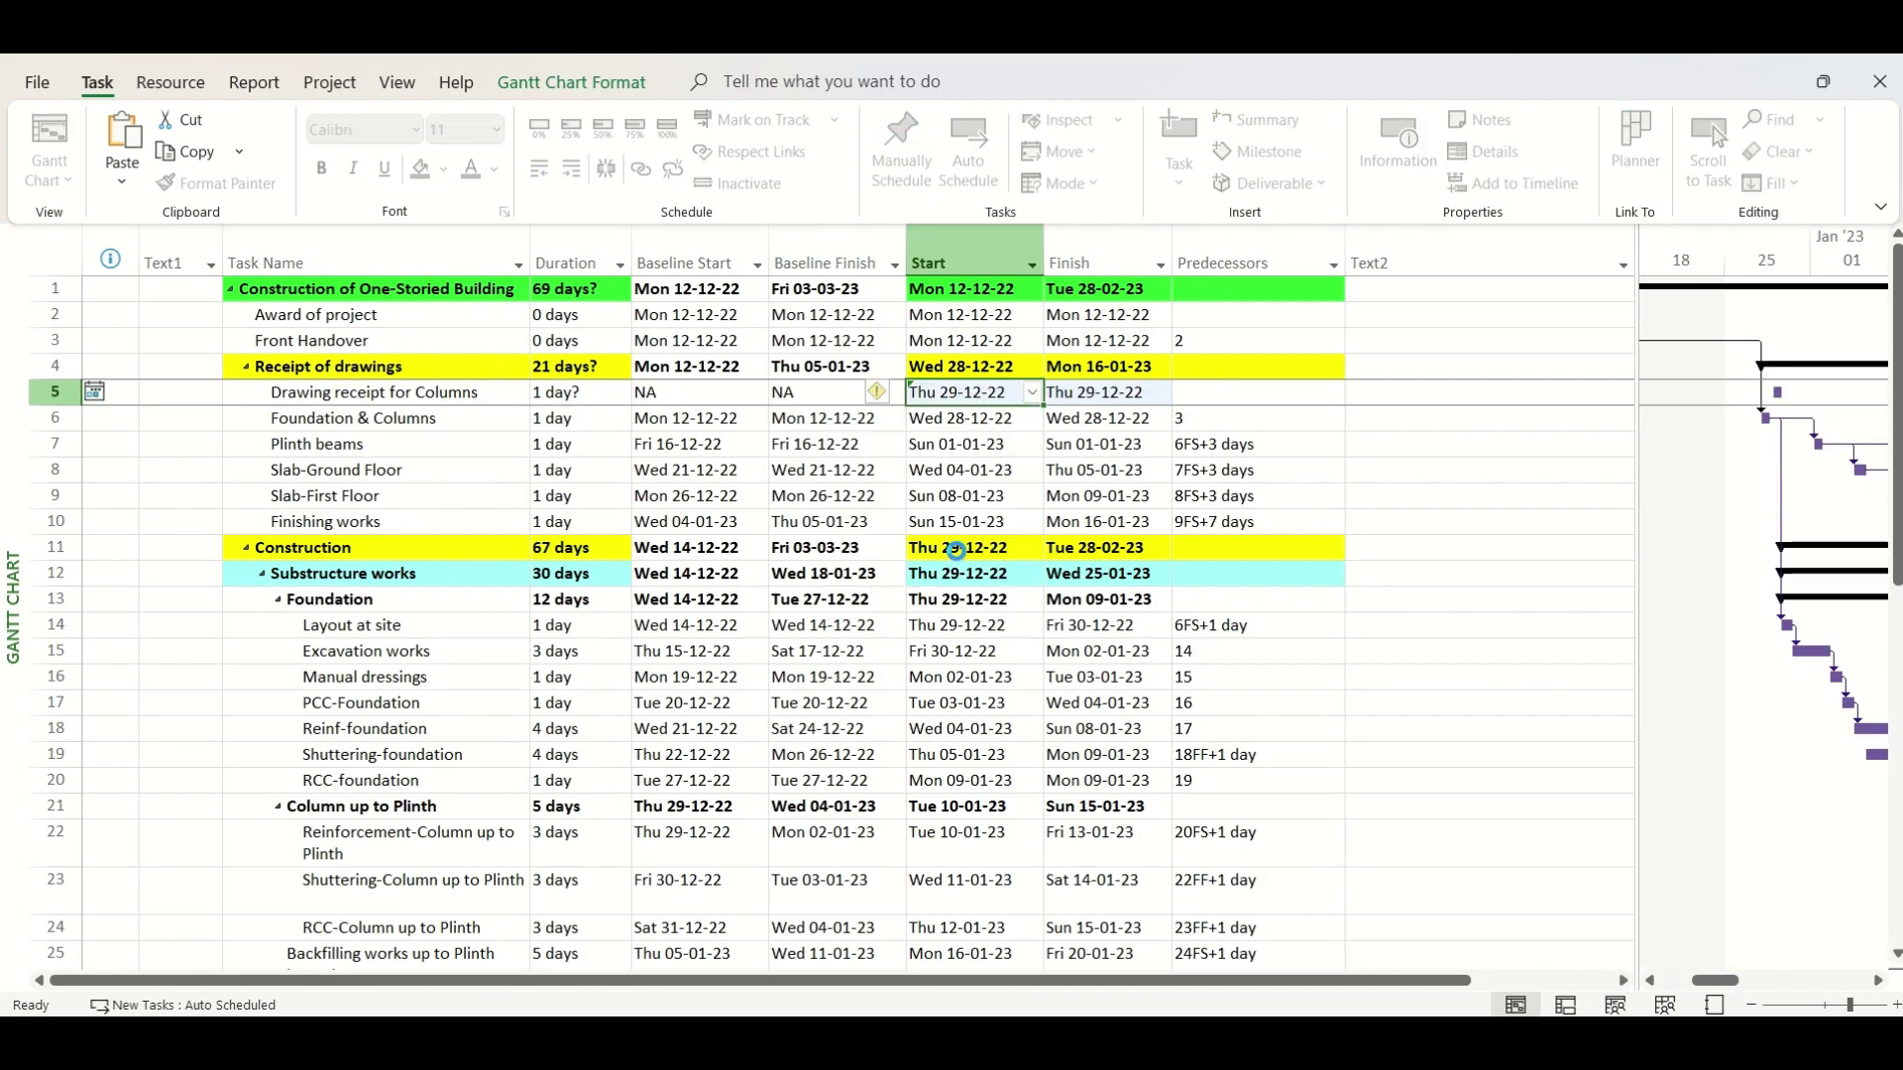
left_click(1130, 395)
left_click(1161, 393)
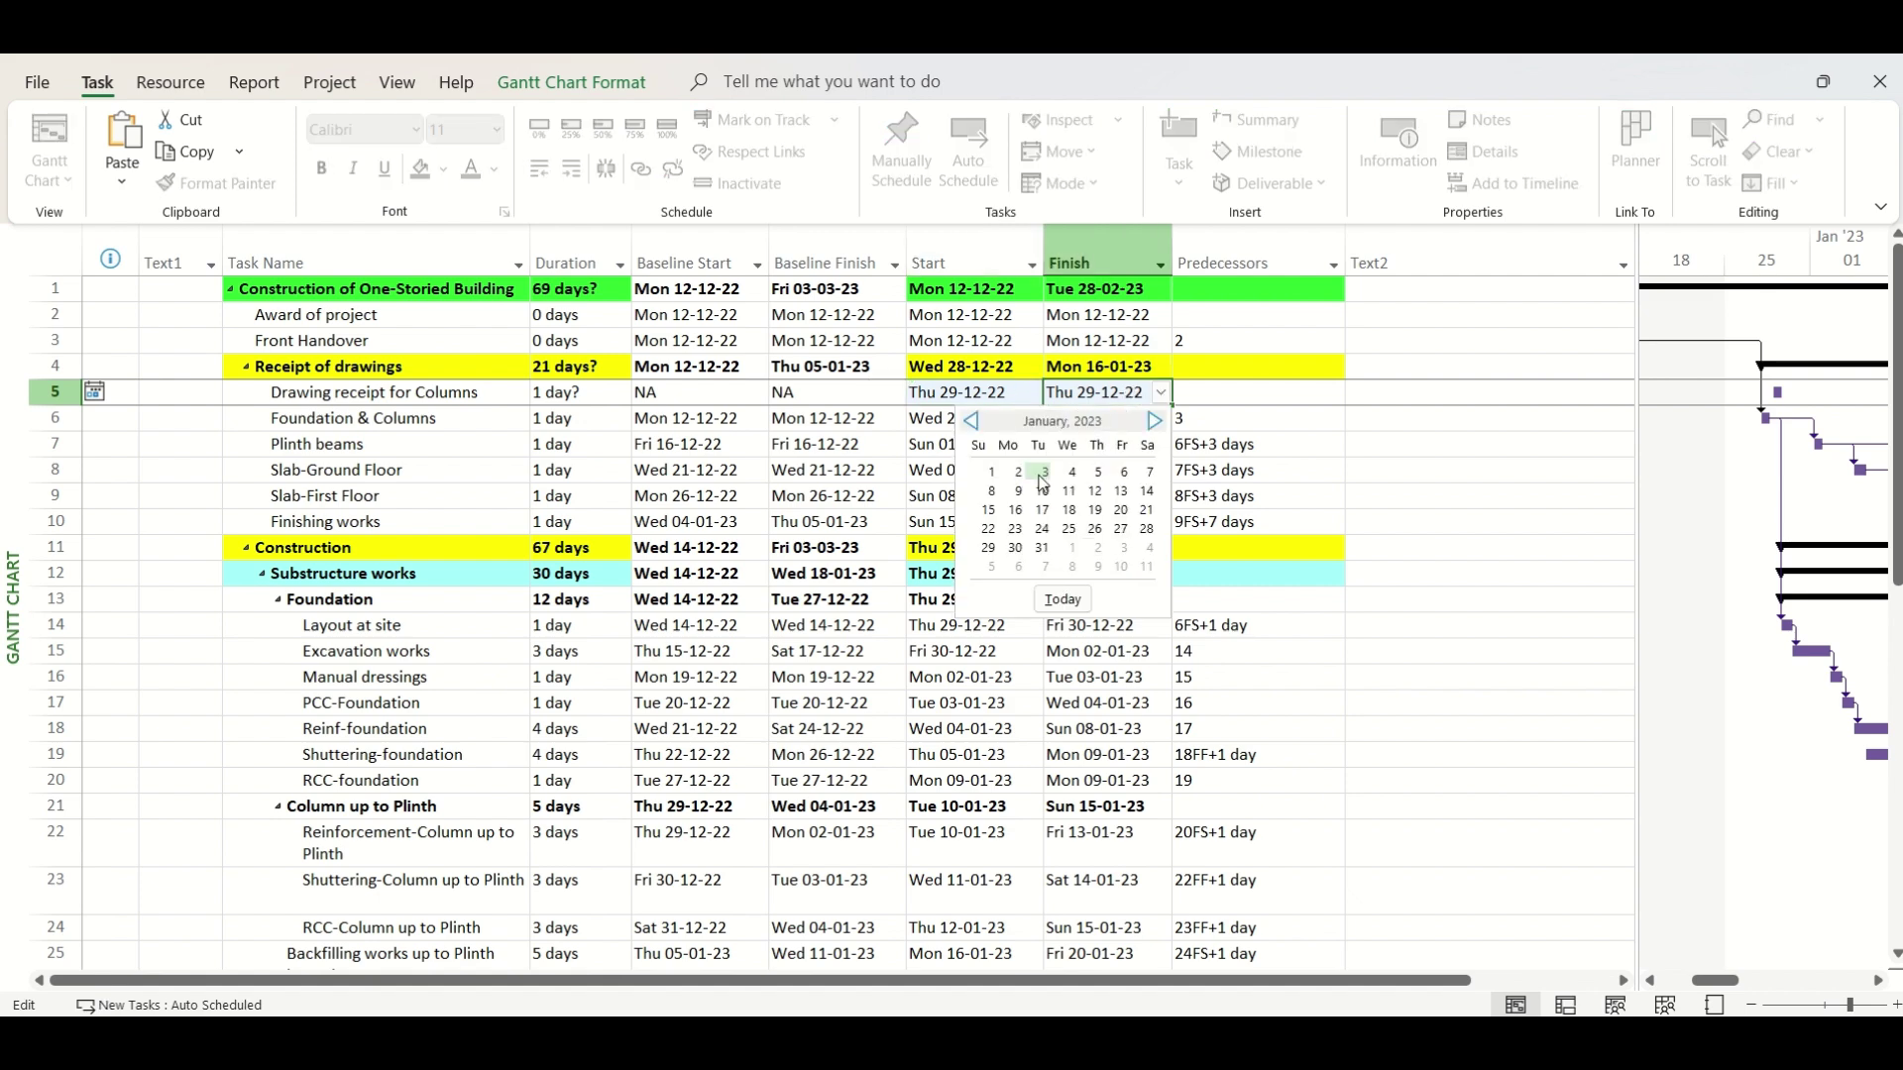
left_click(1018, 473)
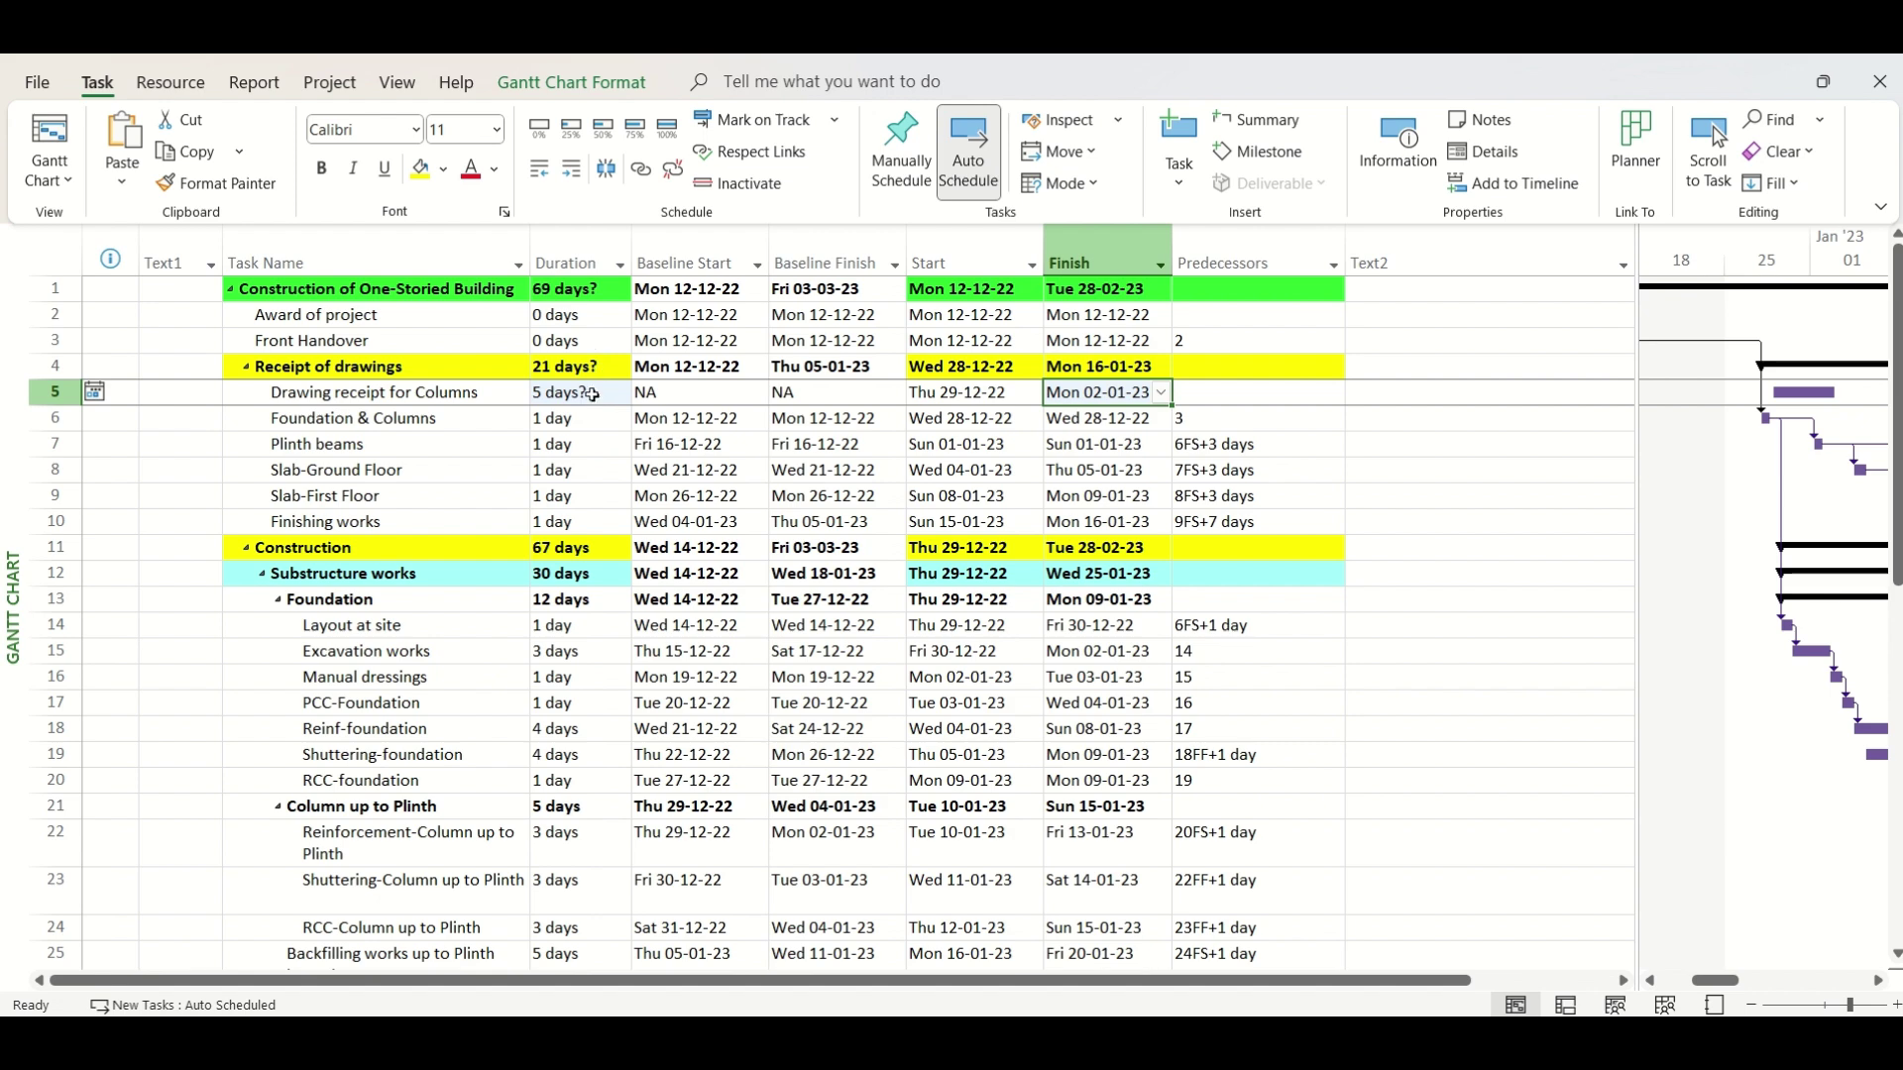
left_click(593, 394)
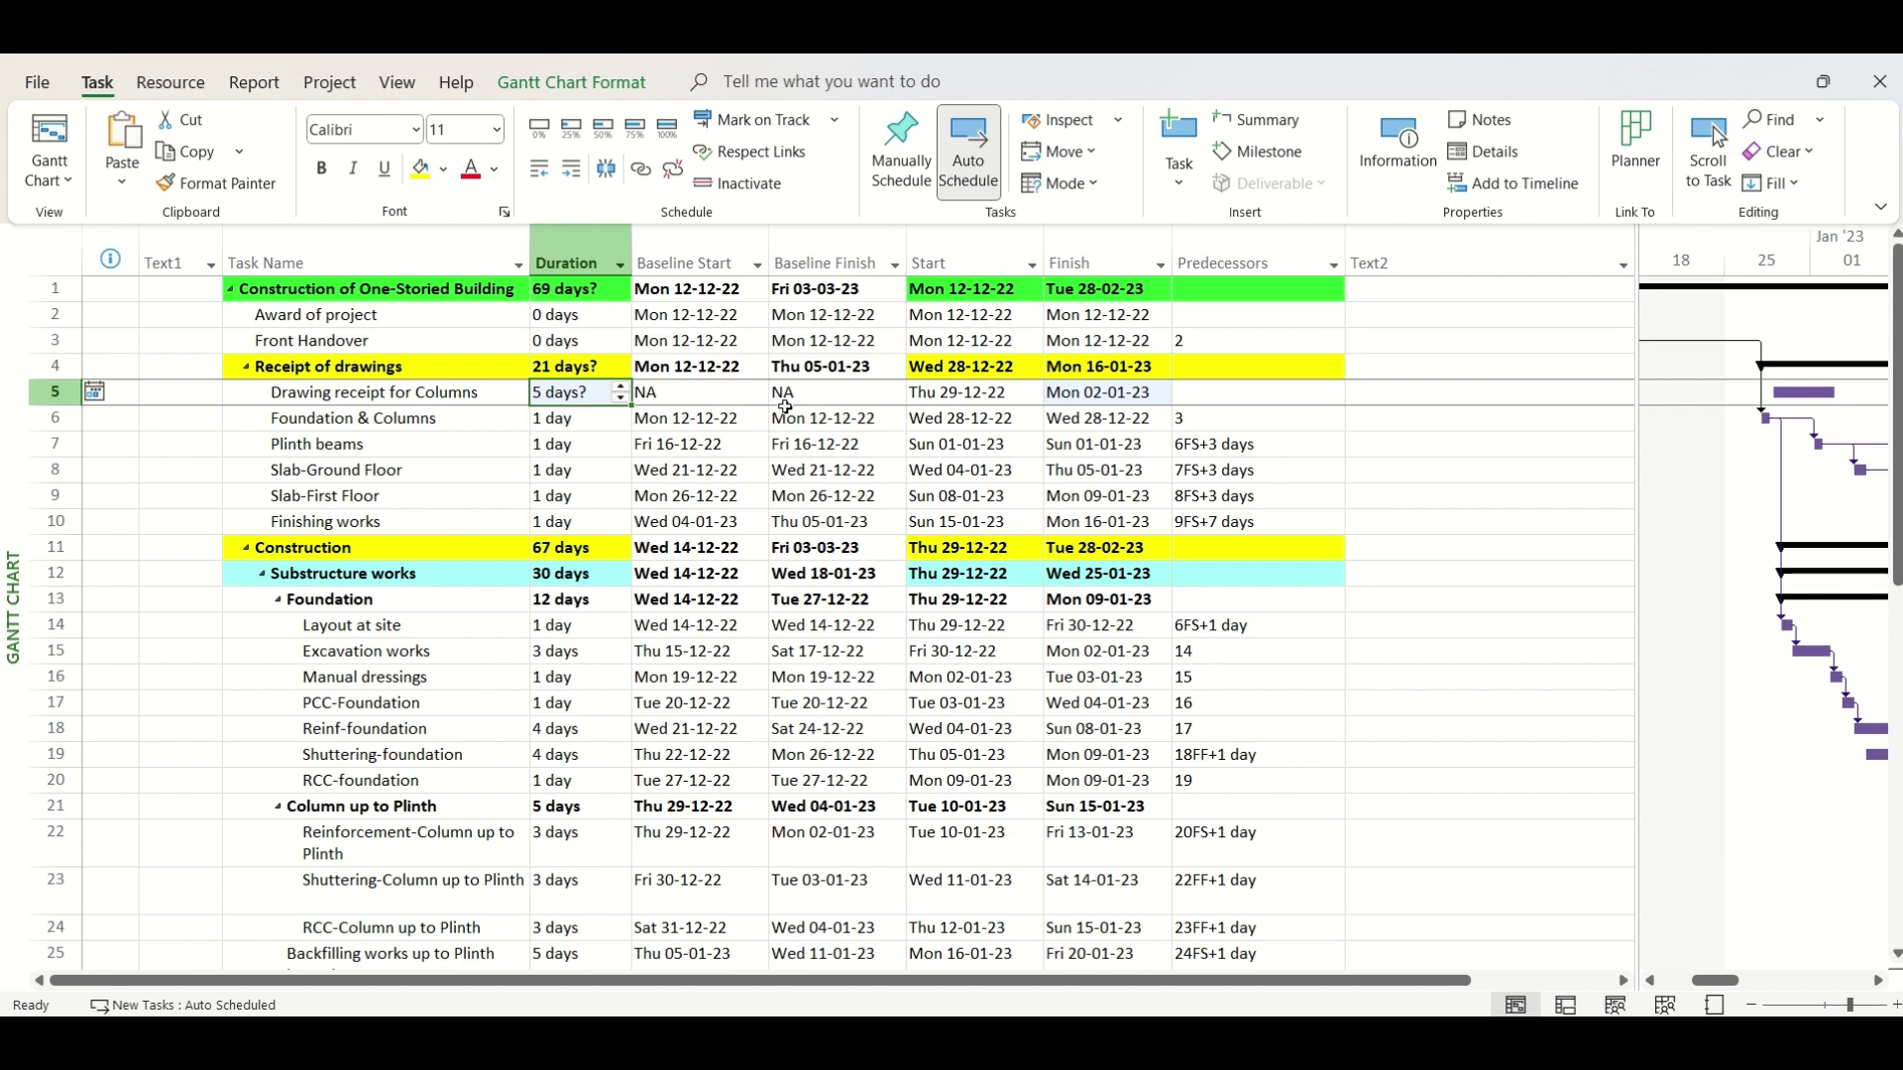
type("5")
key("Return")
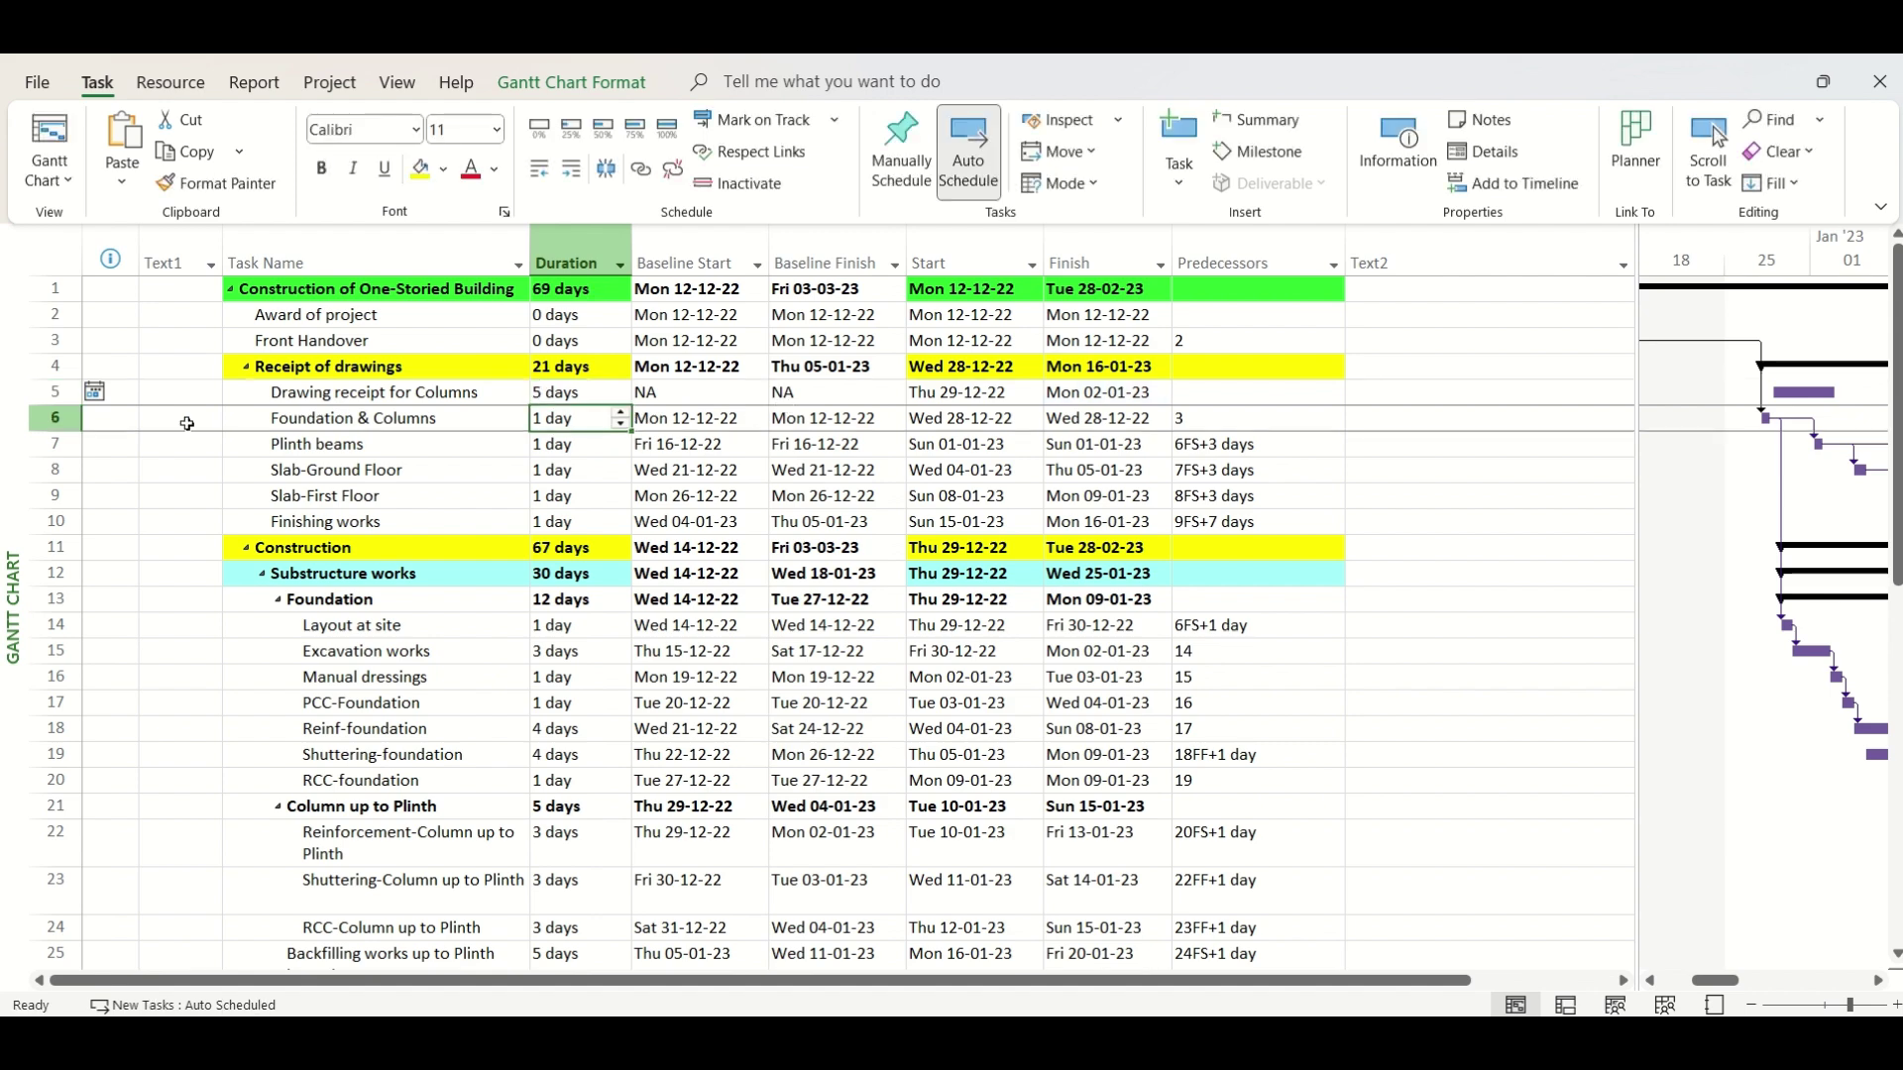
Step: Enter DE002 in the task's Text1 field and fill its whole row orange
left_click(153, 391)
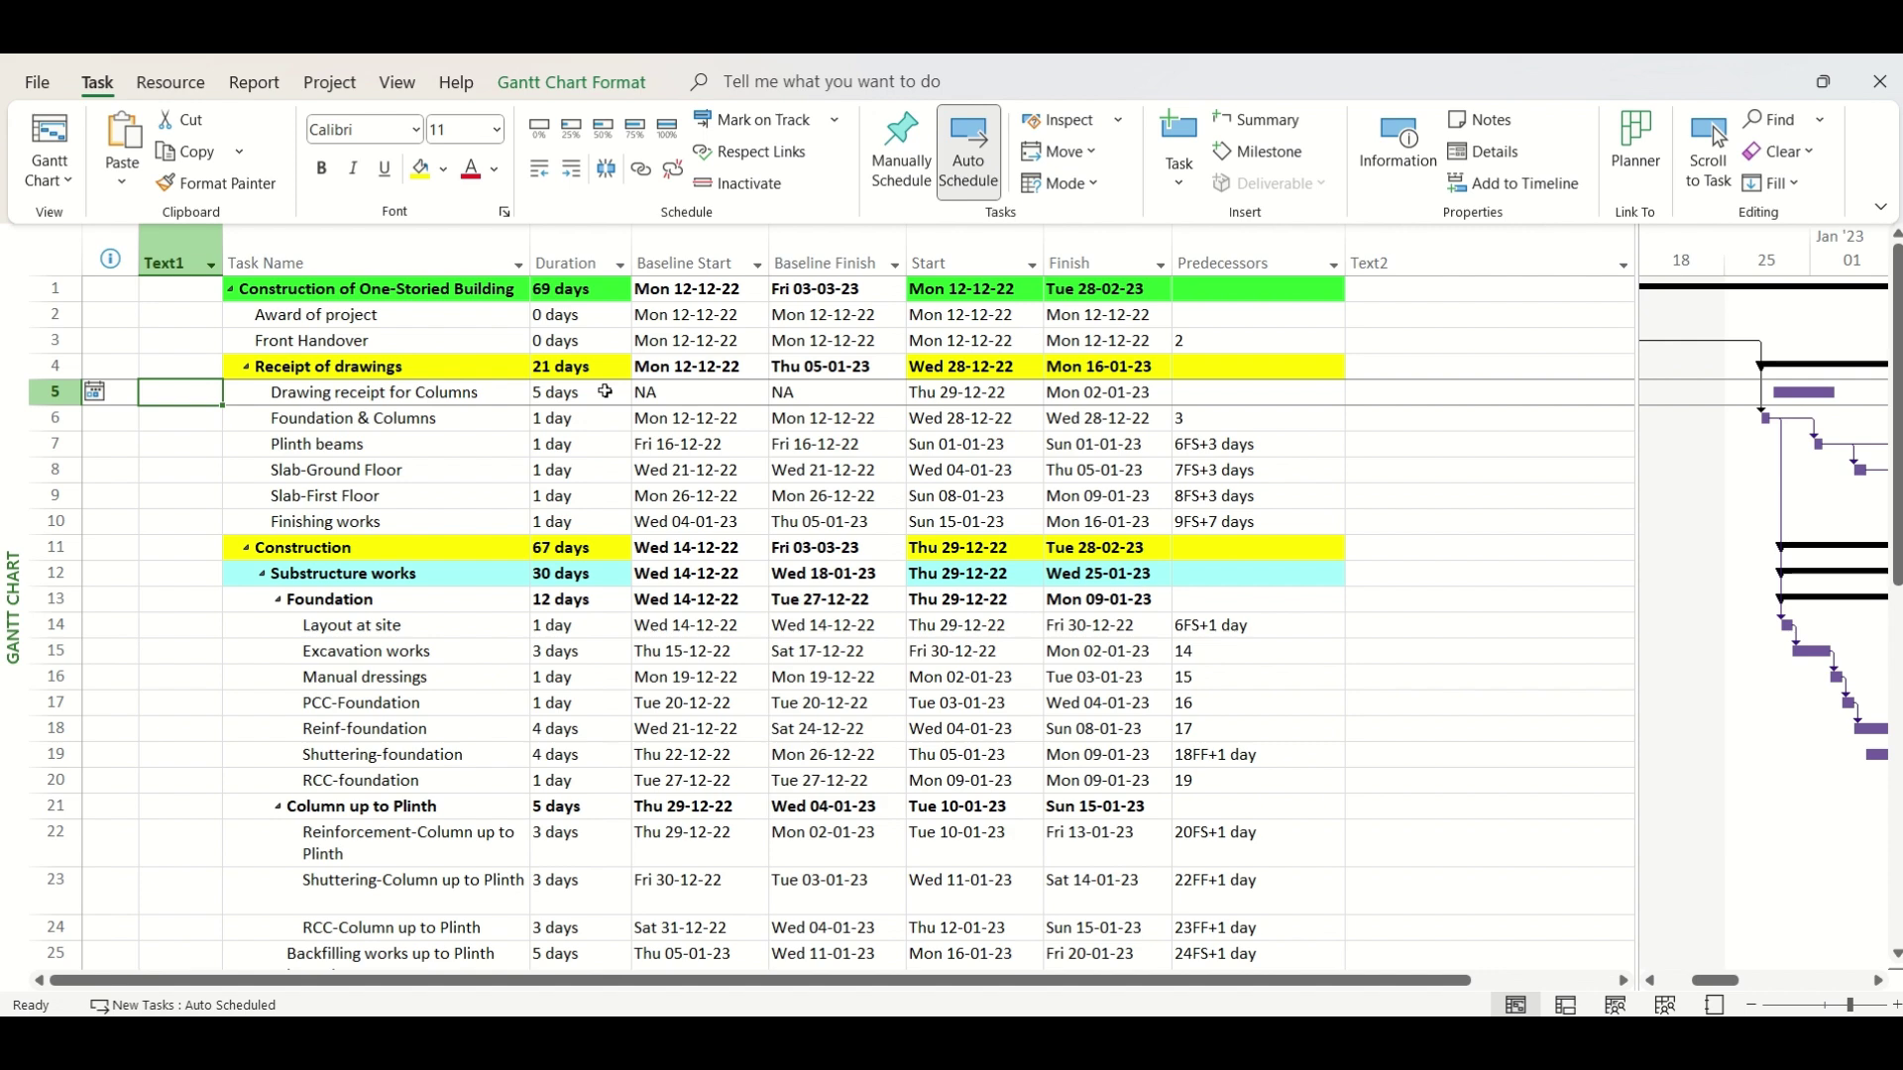
type("DE002")
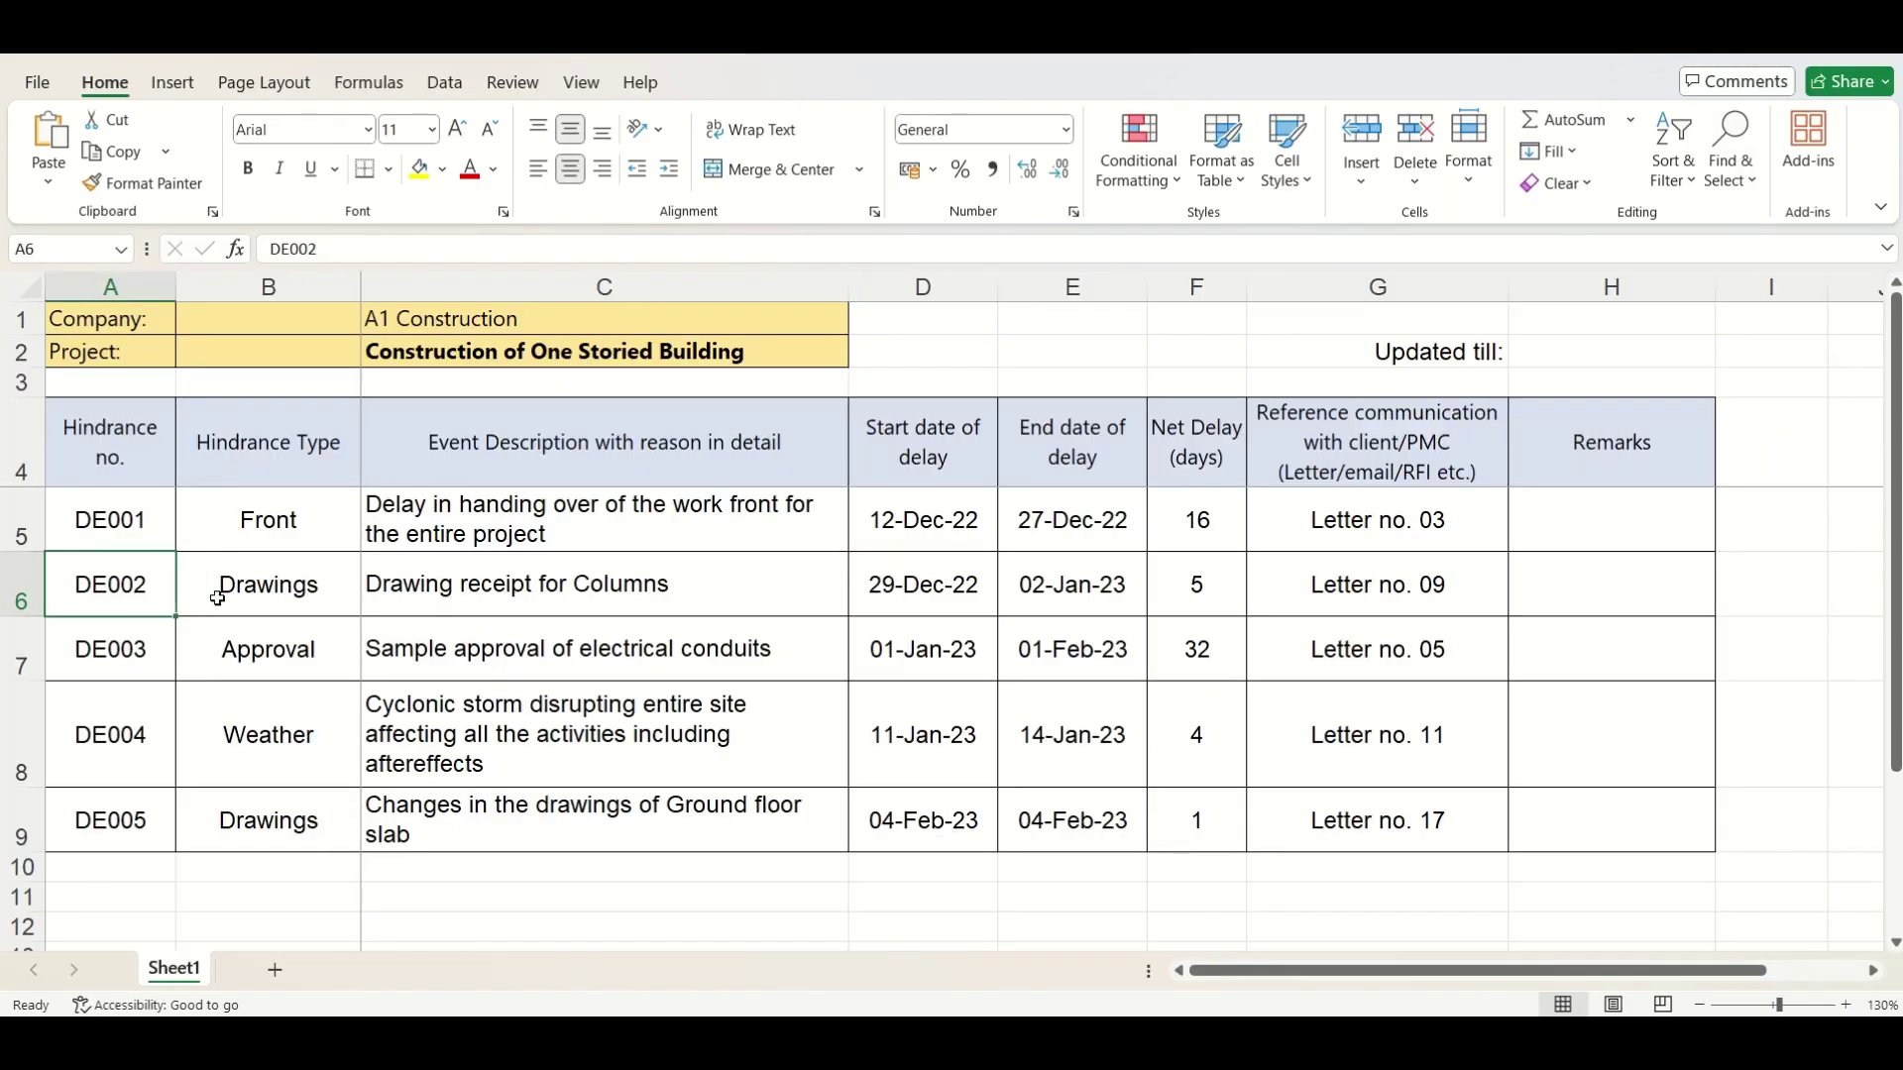
left_click(49, 391)
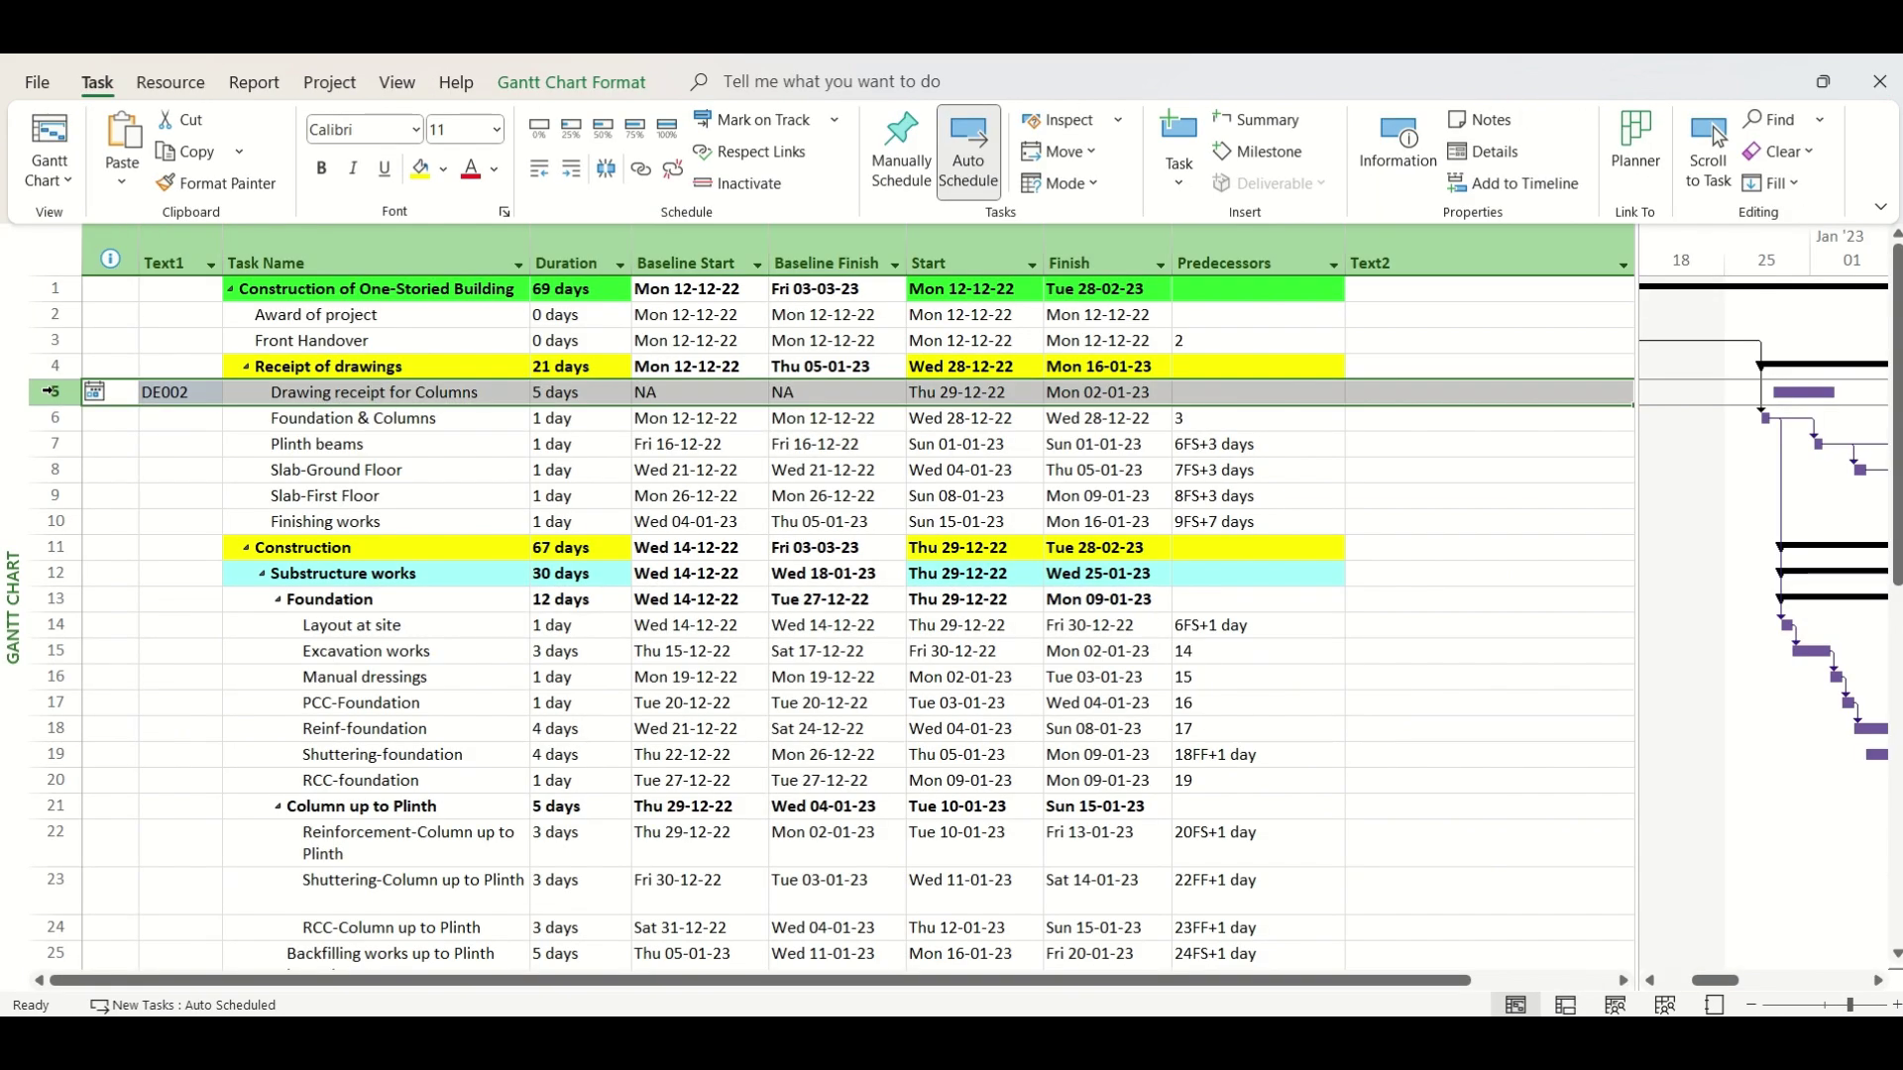
left_click(444, 170)
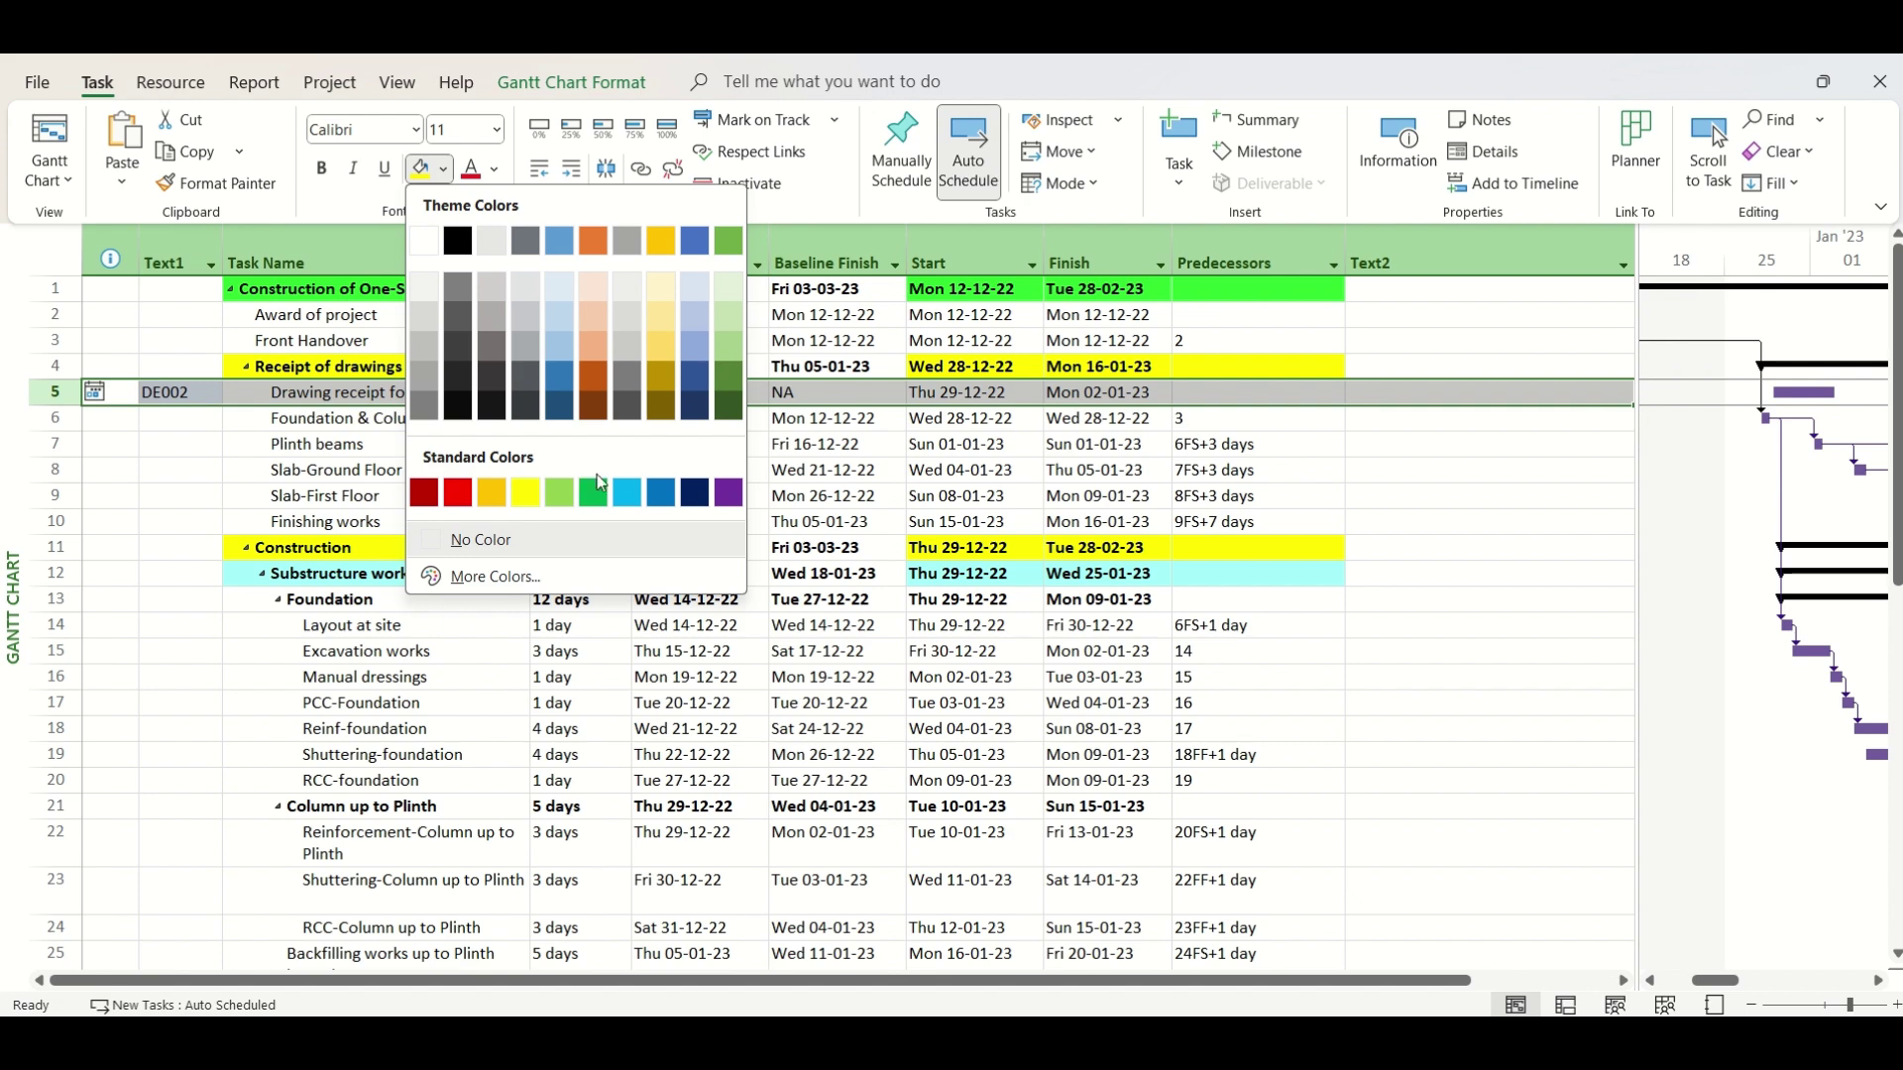
left_click(599, 347)
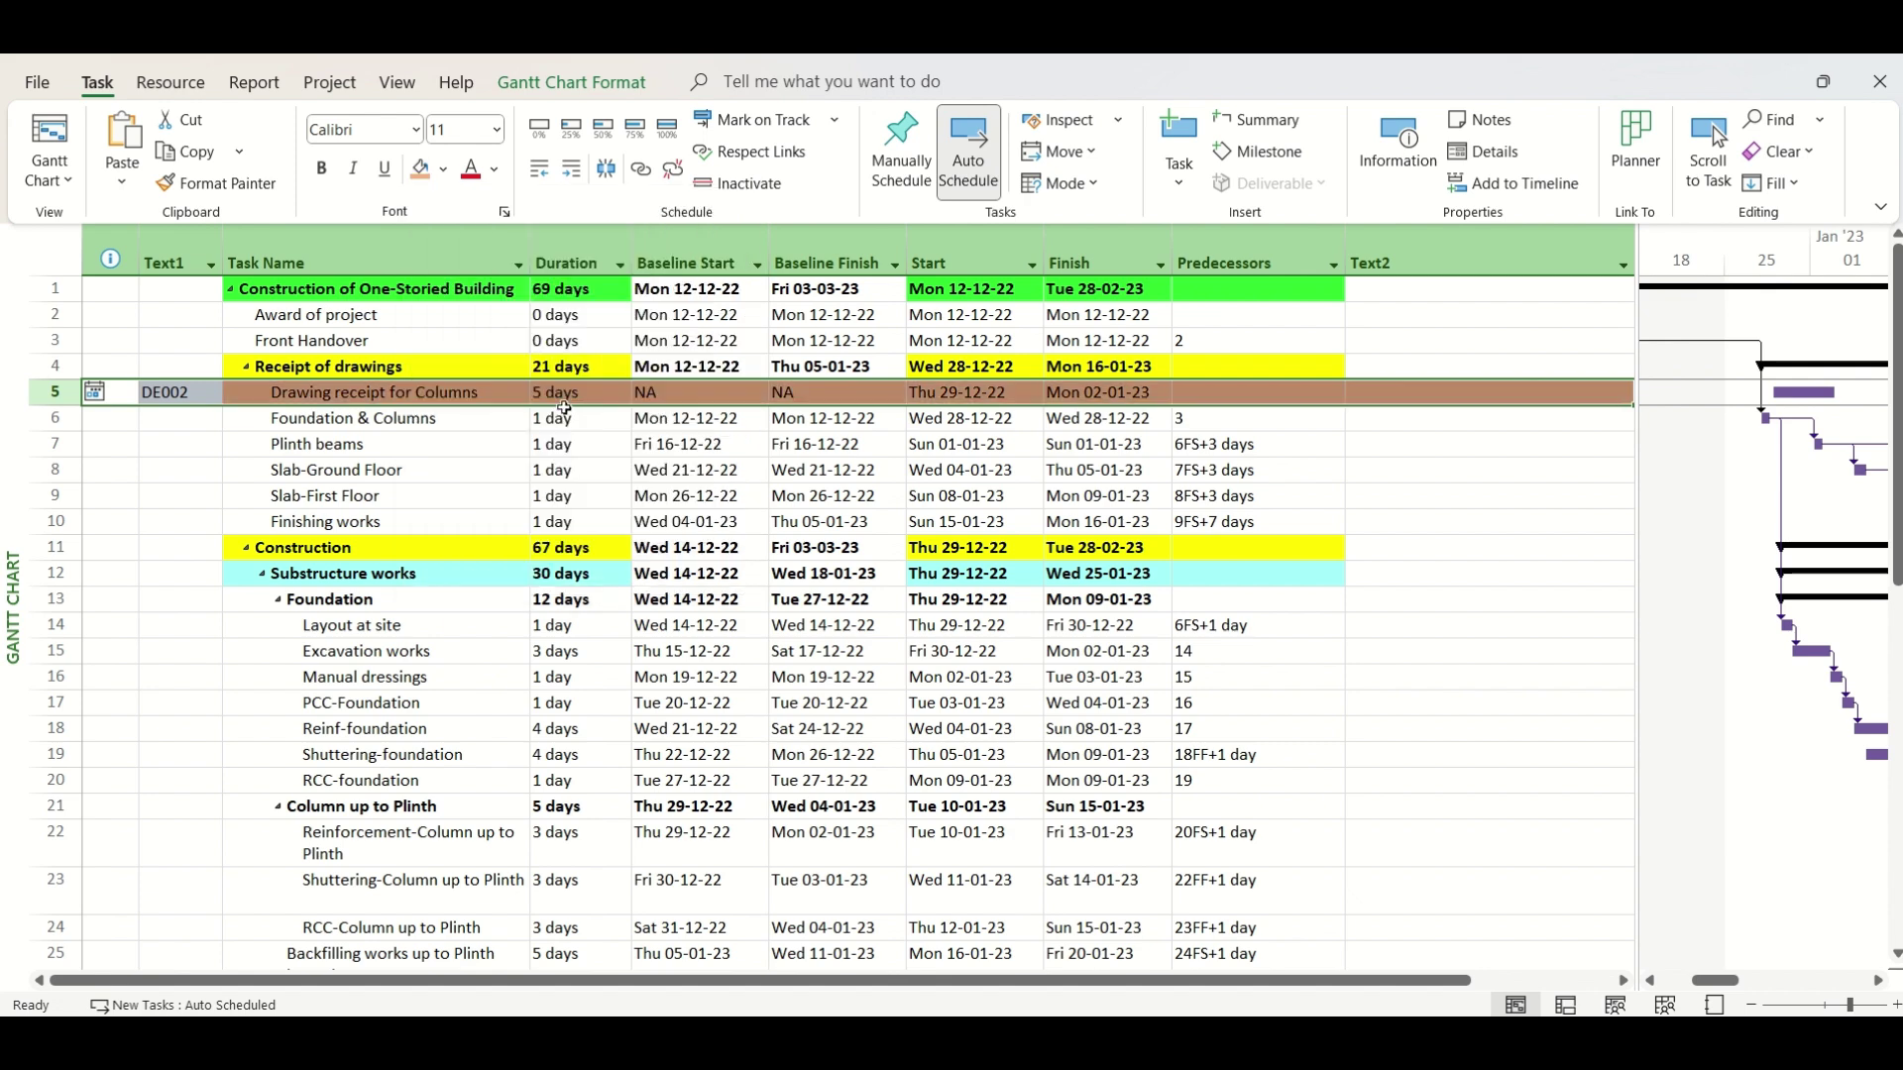
left_click(395, 448)
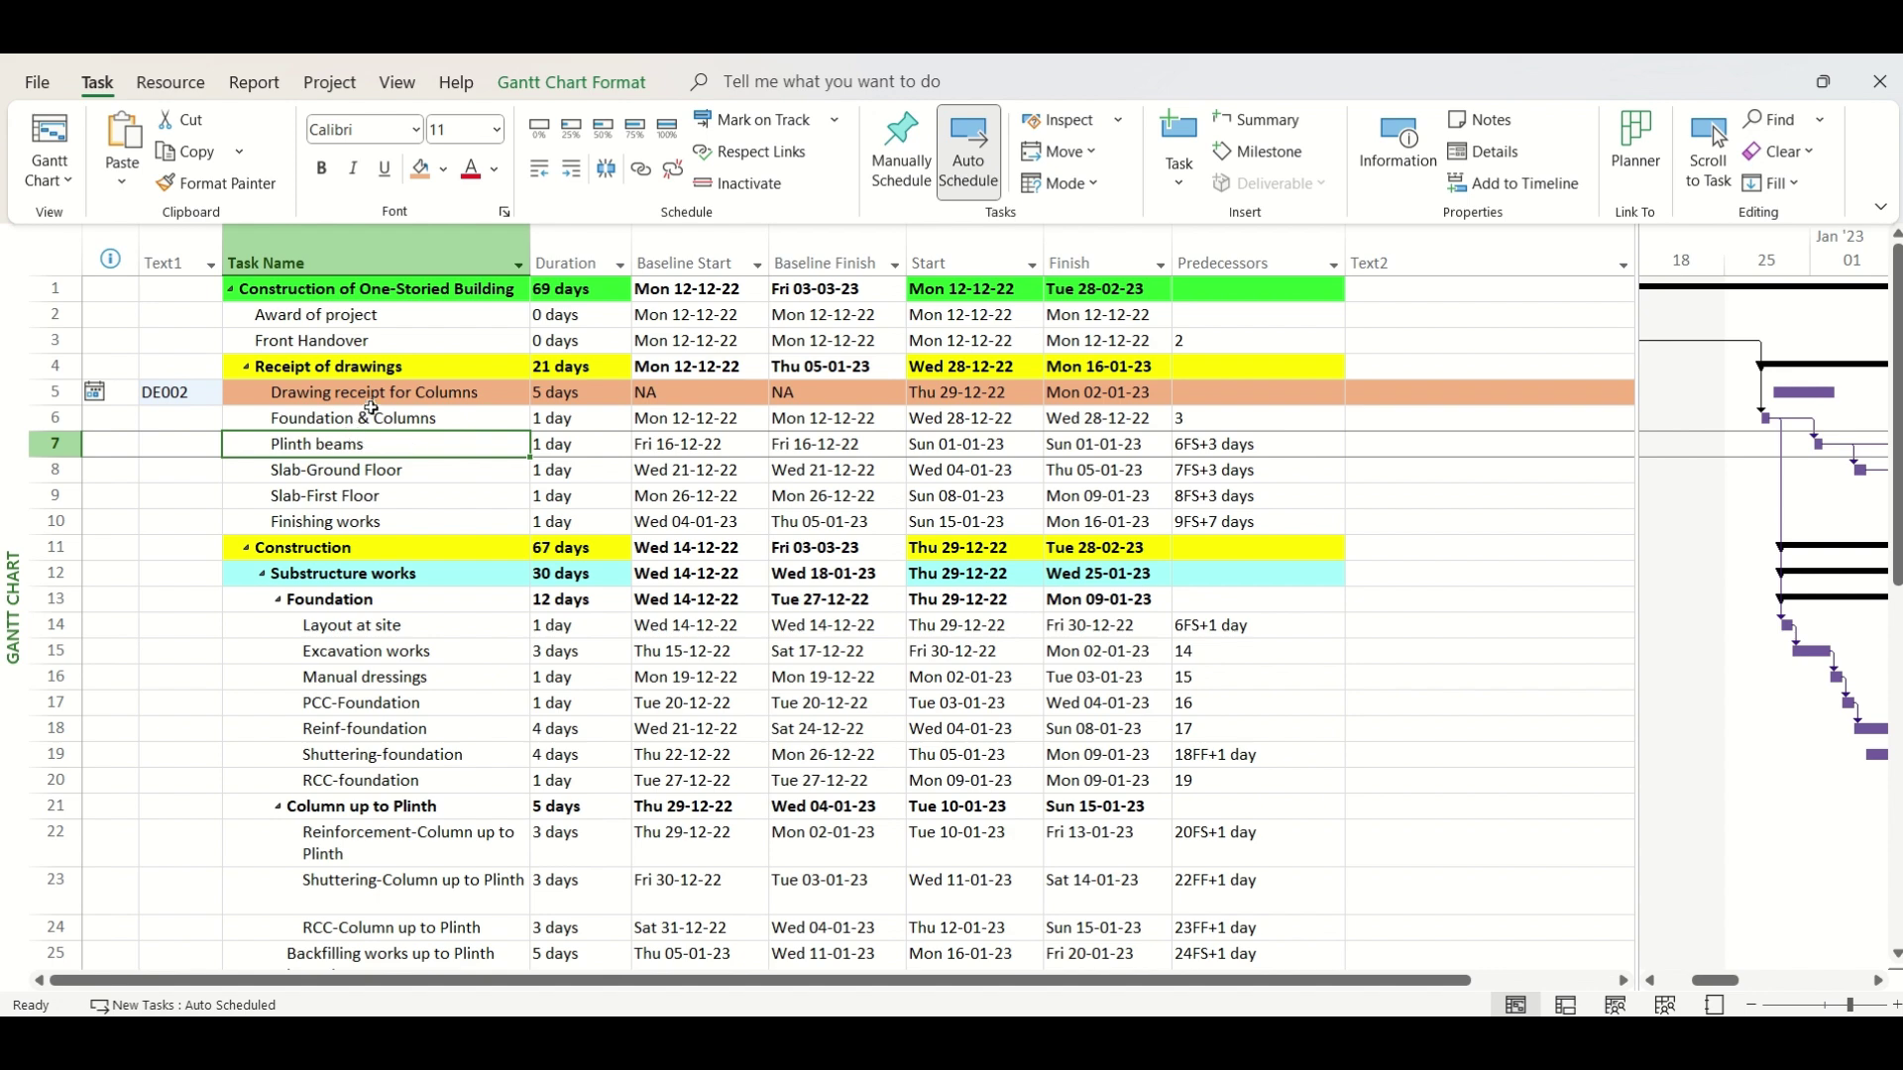
Step: Change Foundation & Columns predecessors from 3 to 3,5, then bring up the Excel register
left_click(427, 419)
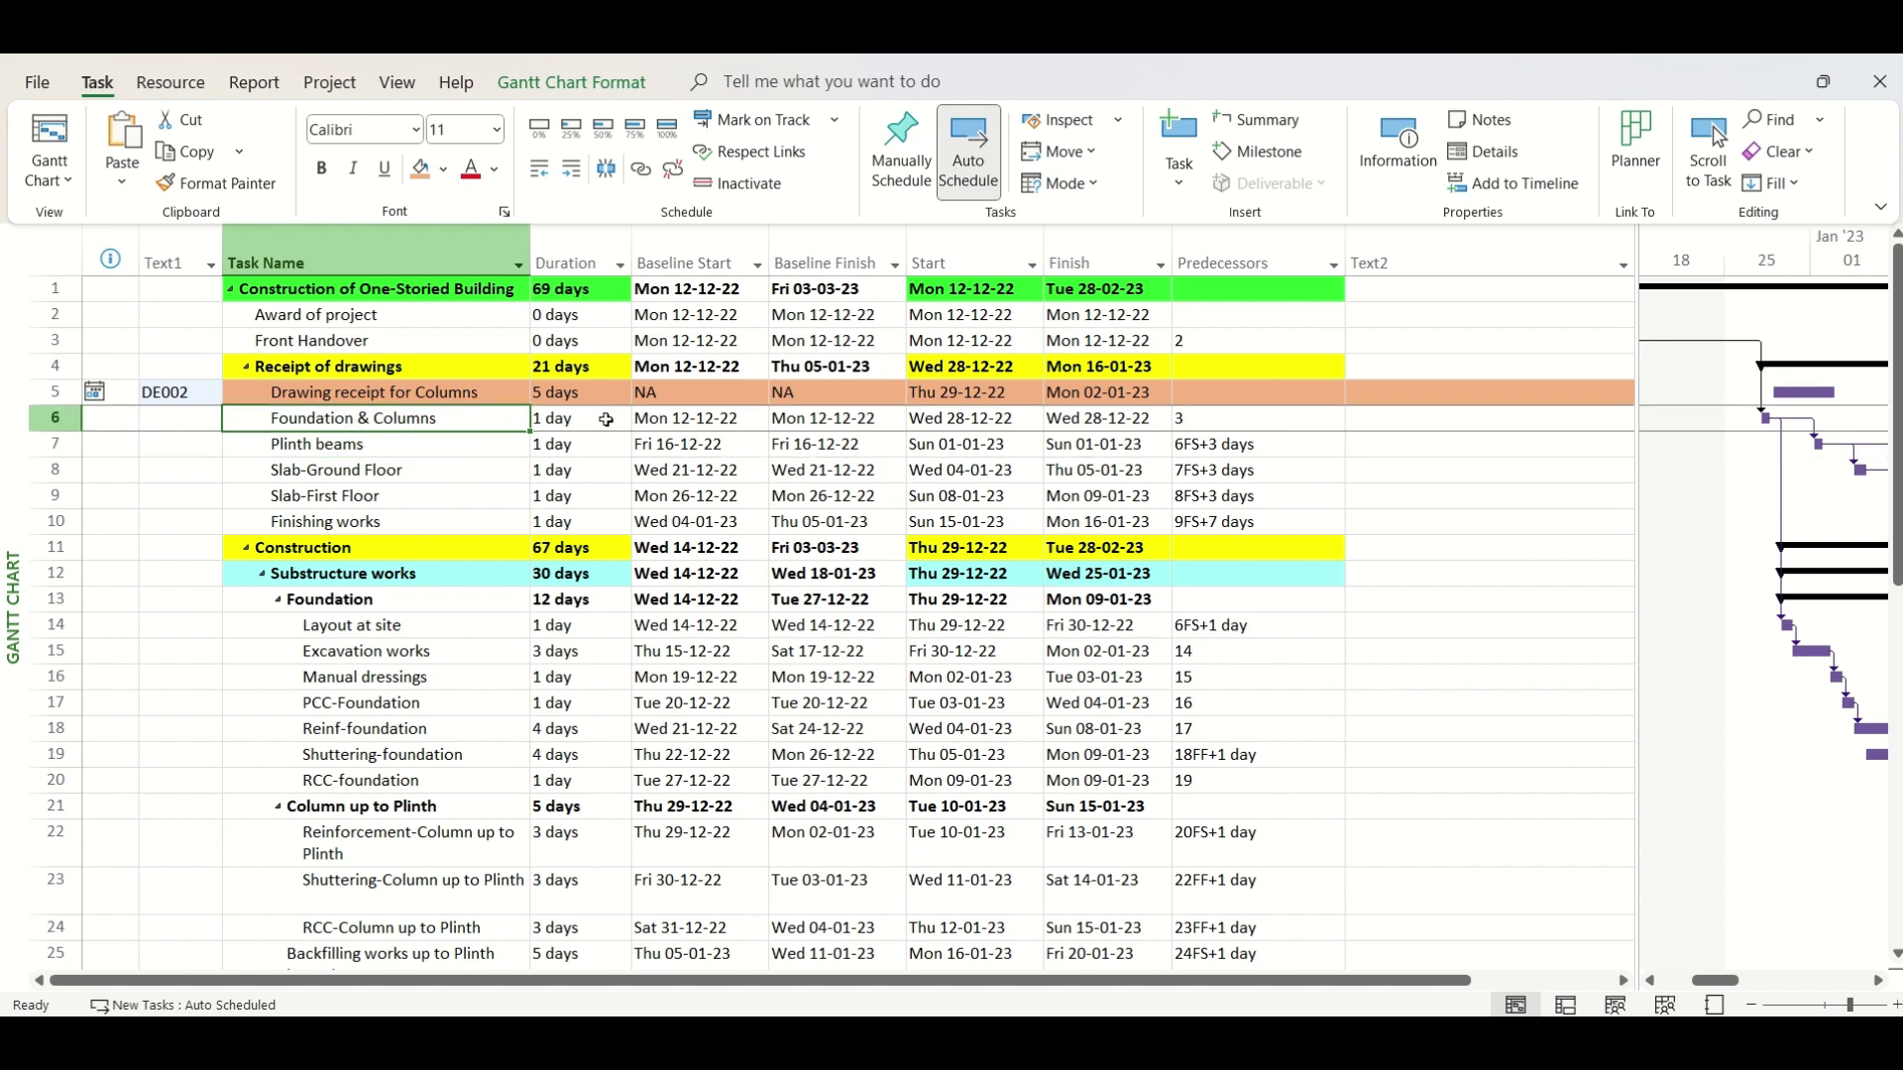
left_click(1248, 420)
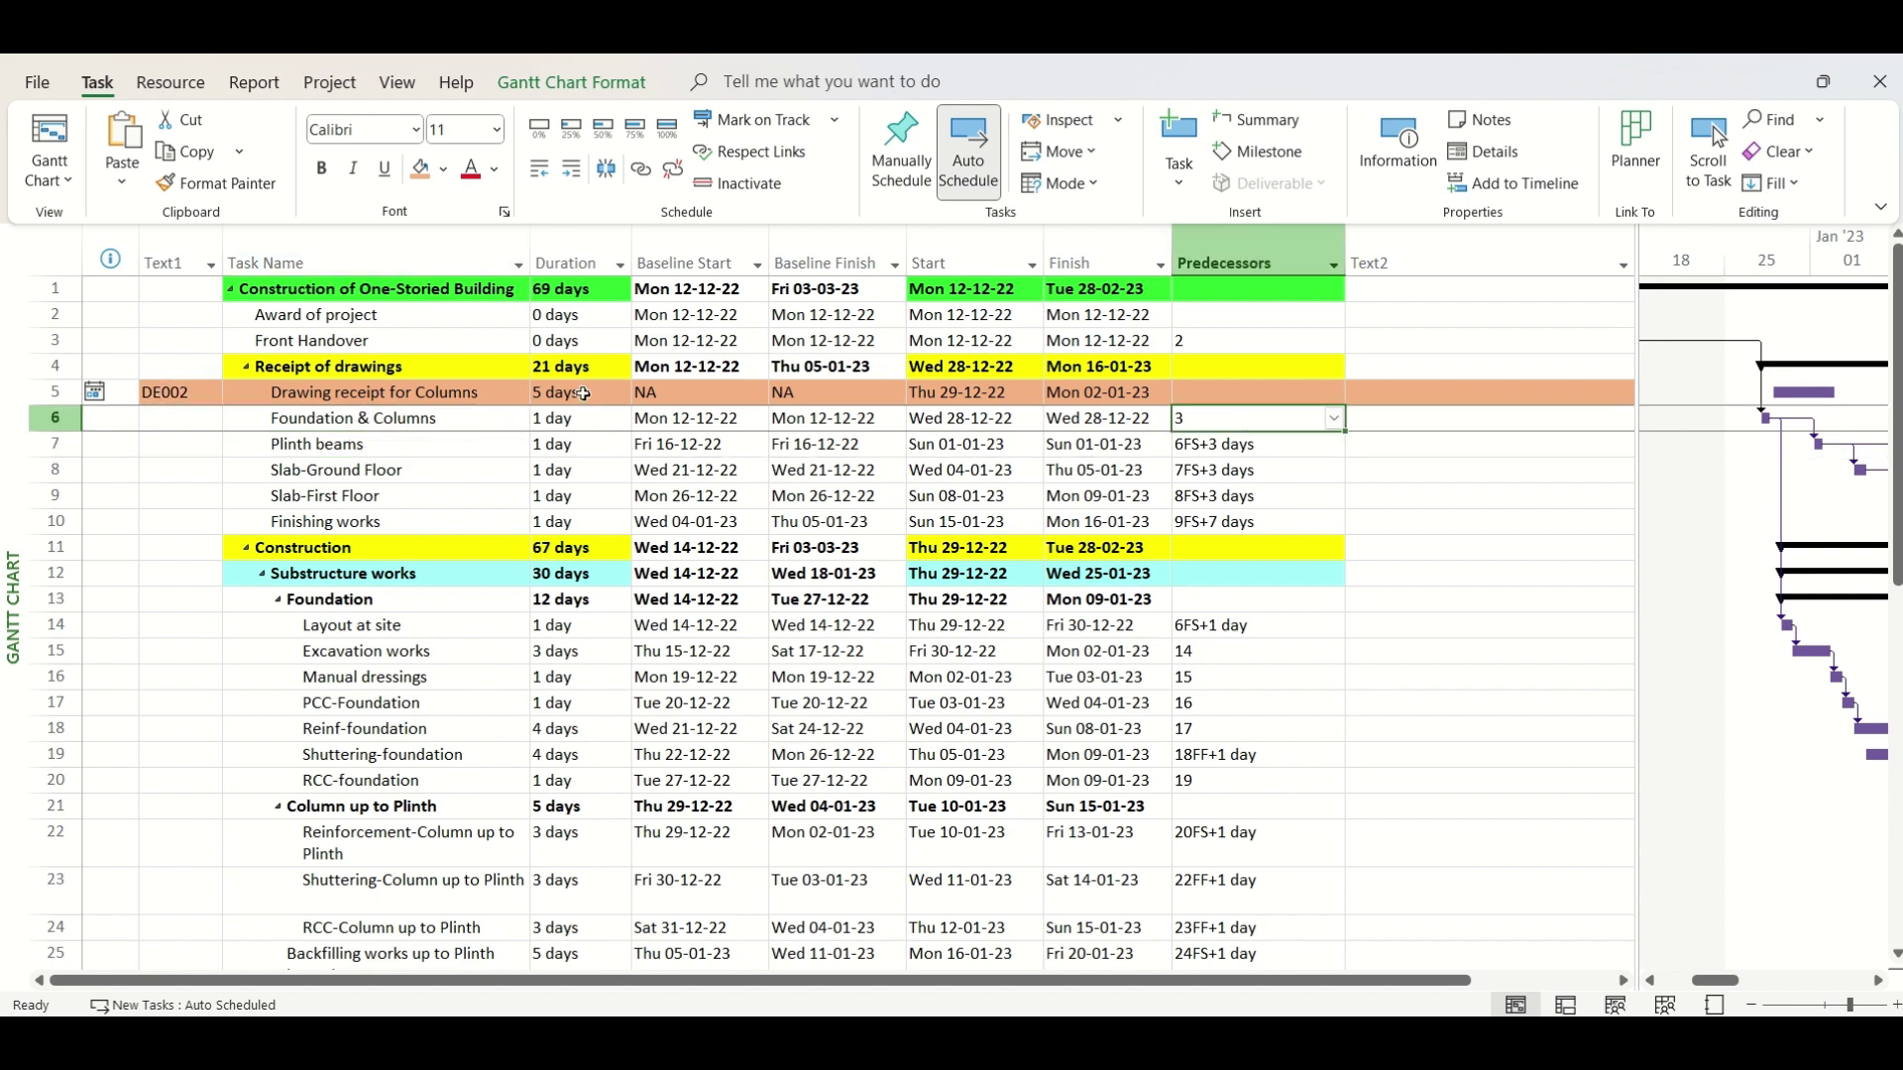
left_click(399, 436)
left_click(474, 420)
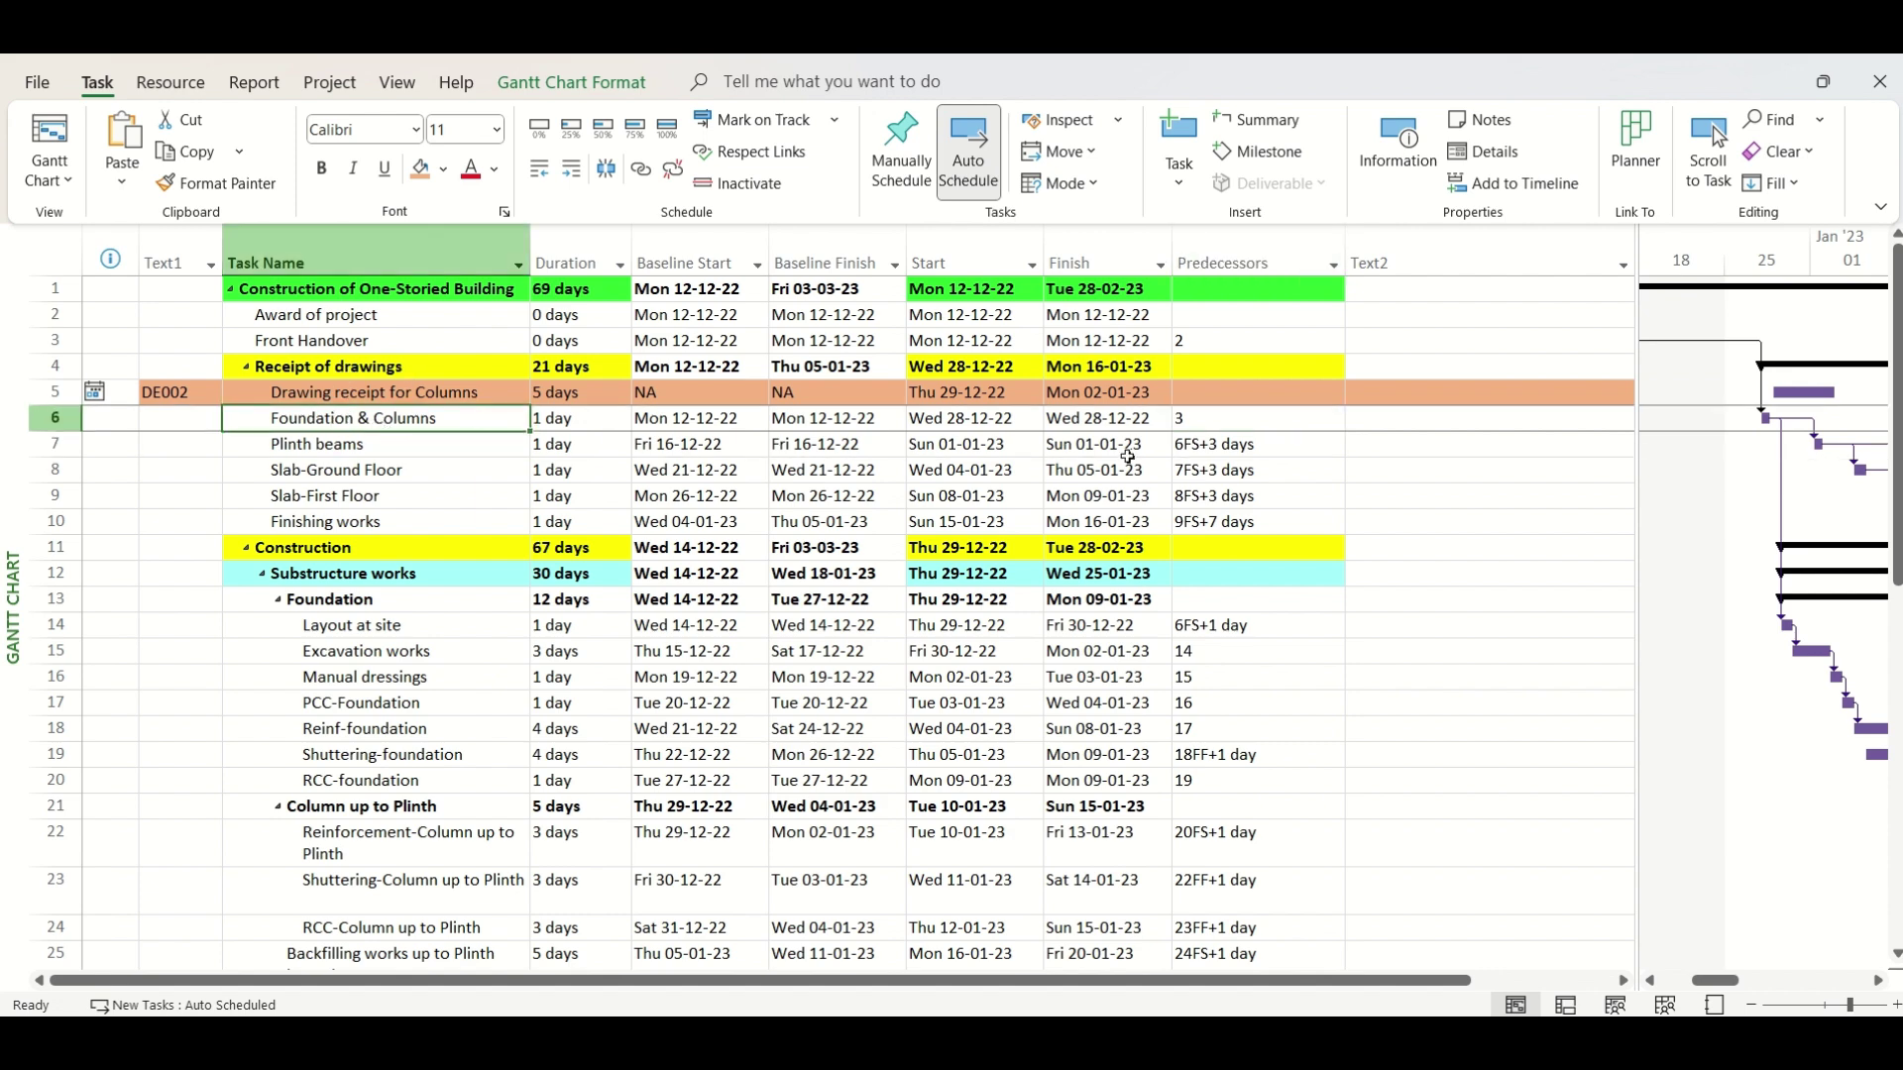
left_click(1210, 426)
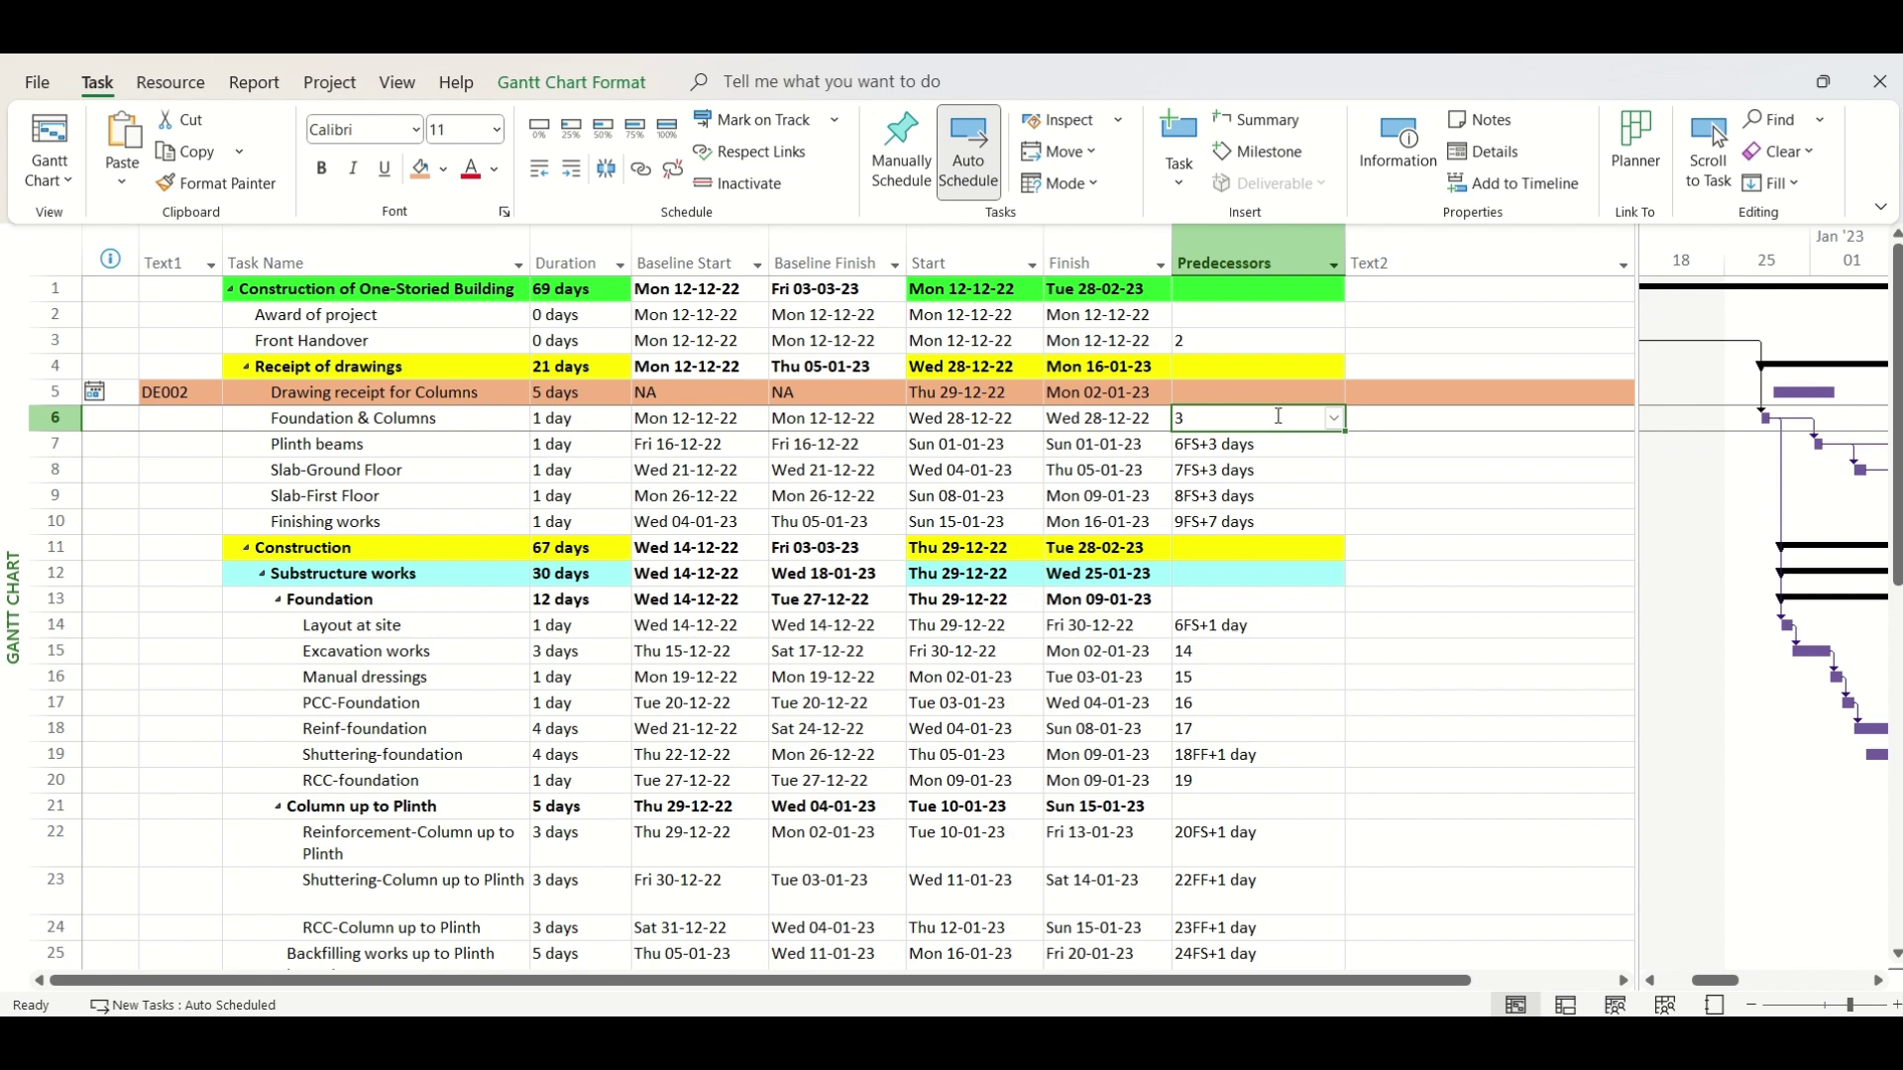
left_click(1279, 416)
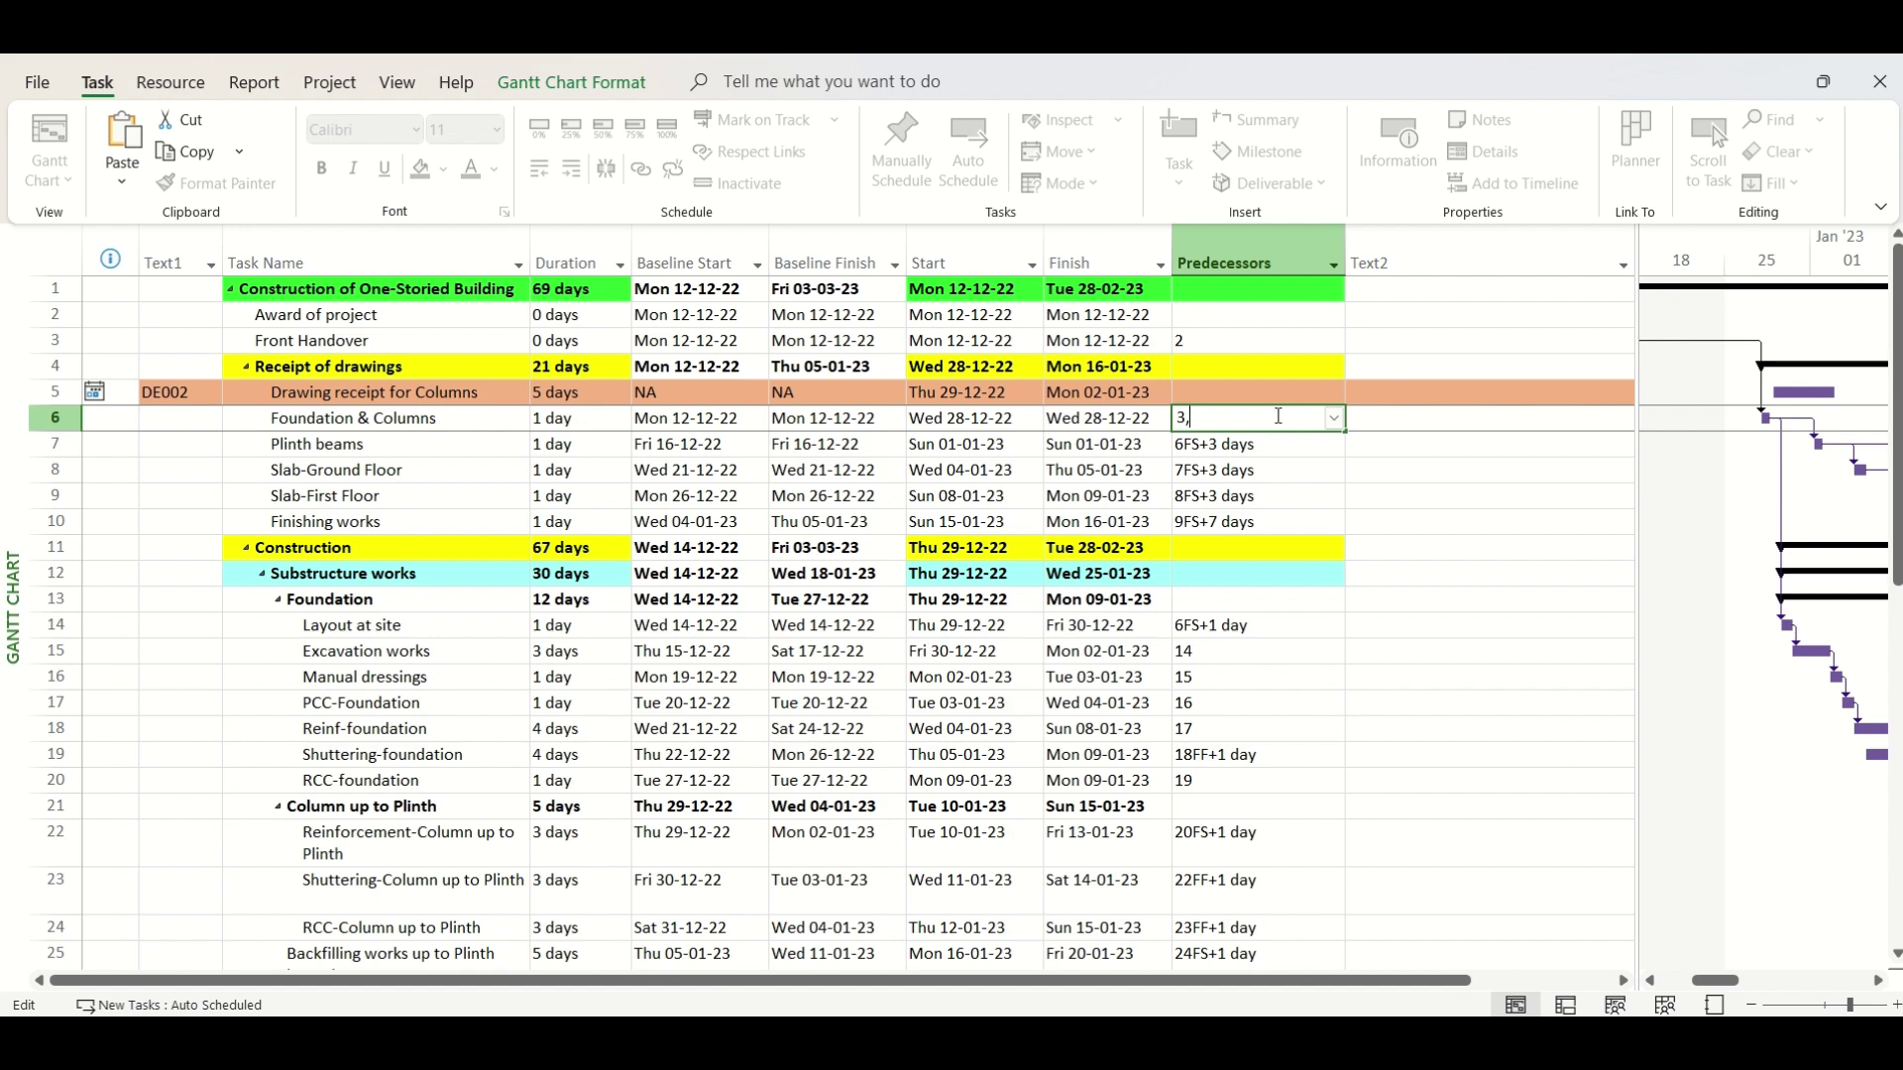
type("5")
key("Return")
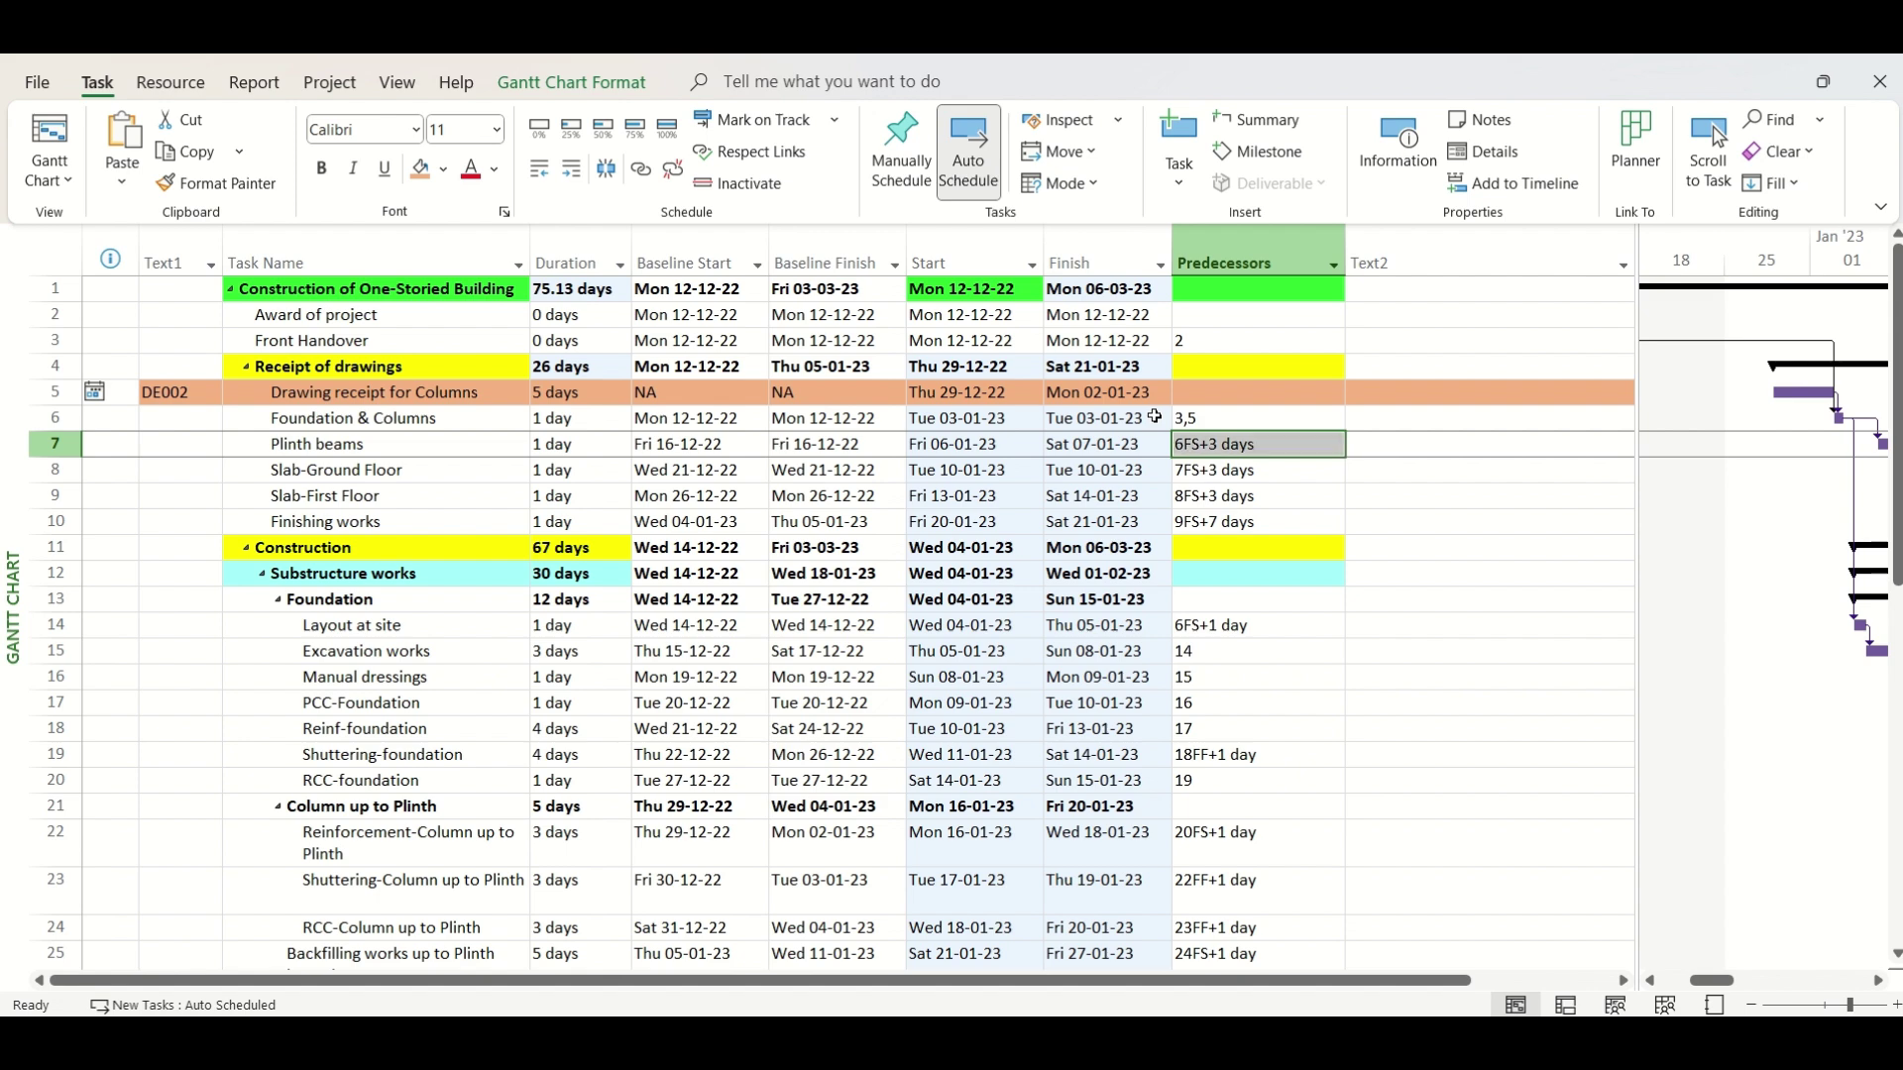
key("alt+Tab")
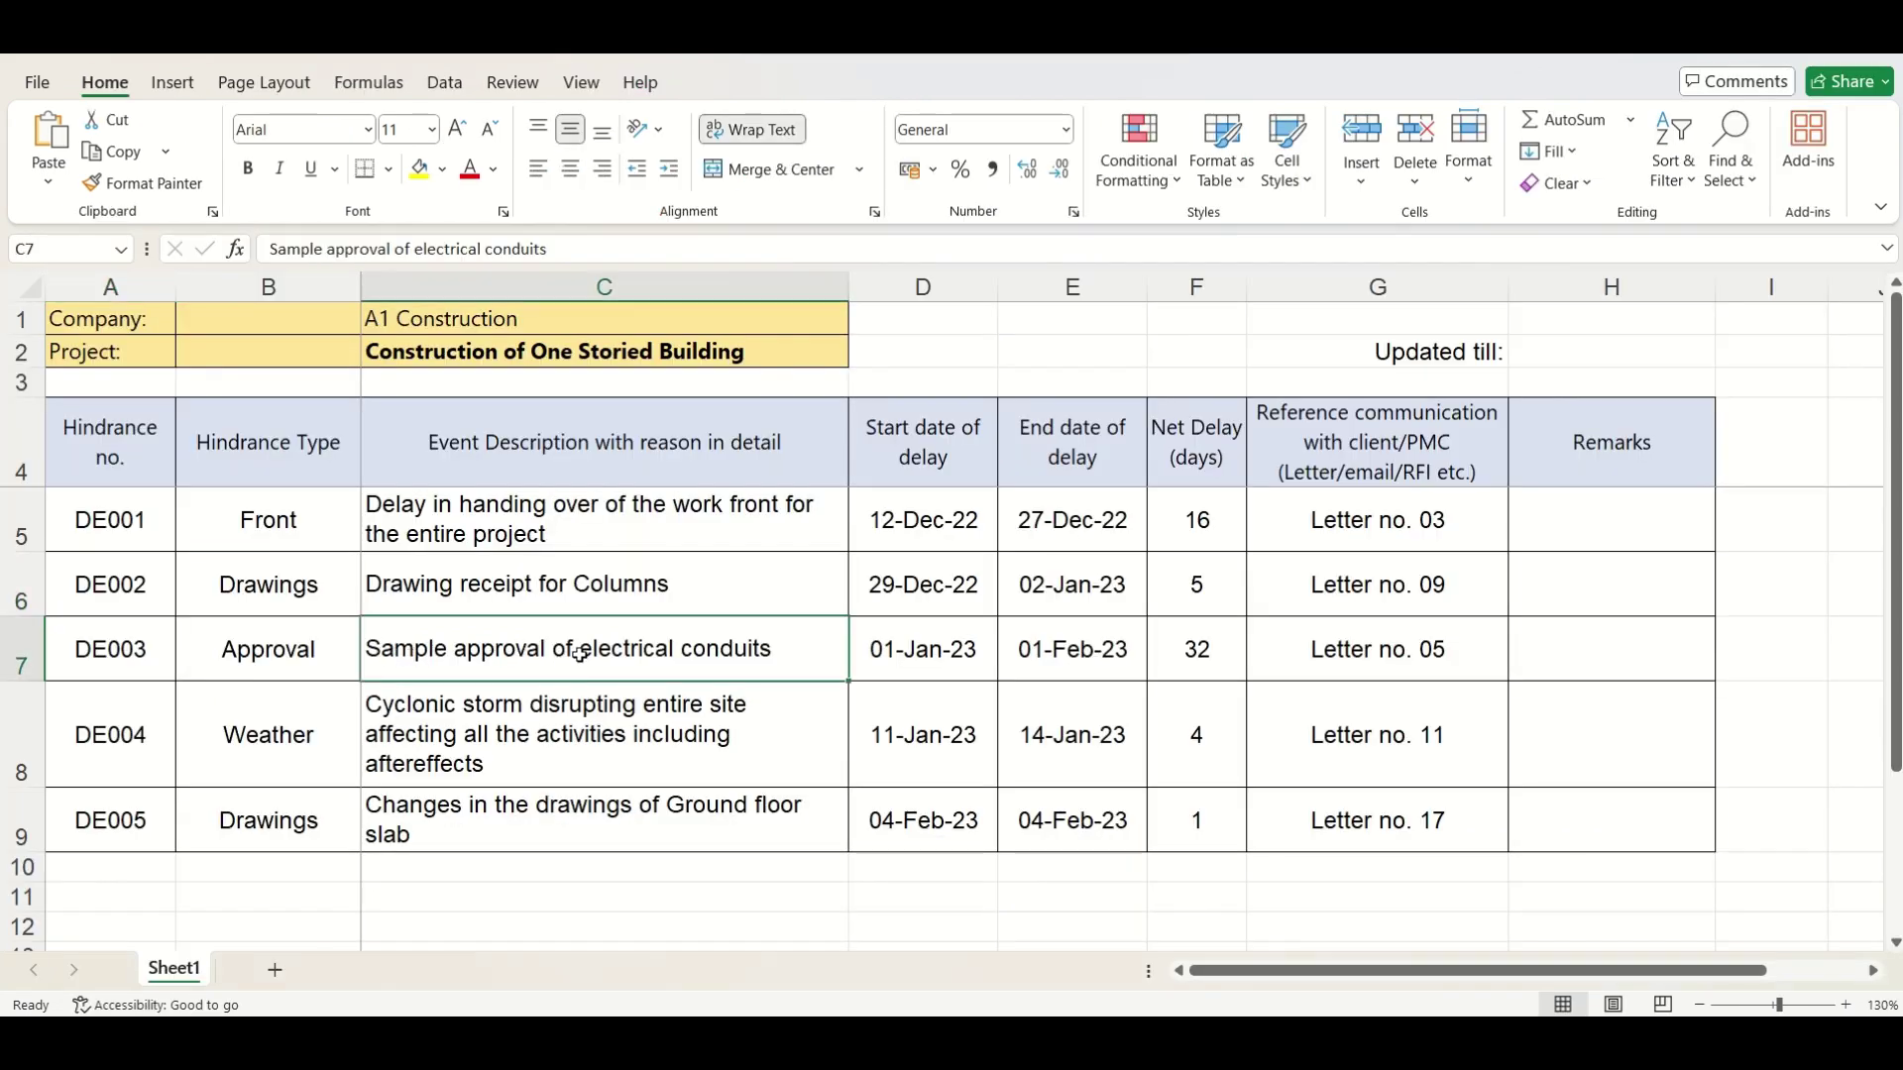
Step: Back in Project, scroll down and select row 42, Electrical conduiting in slab
key("alt+Tab")
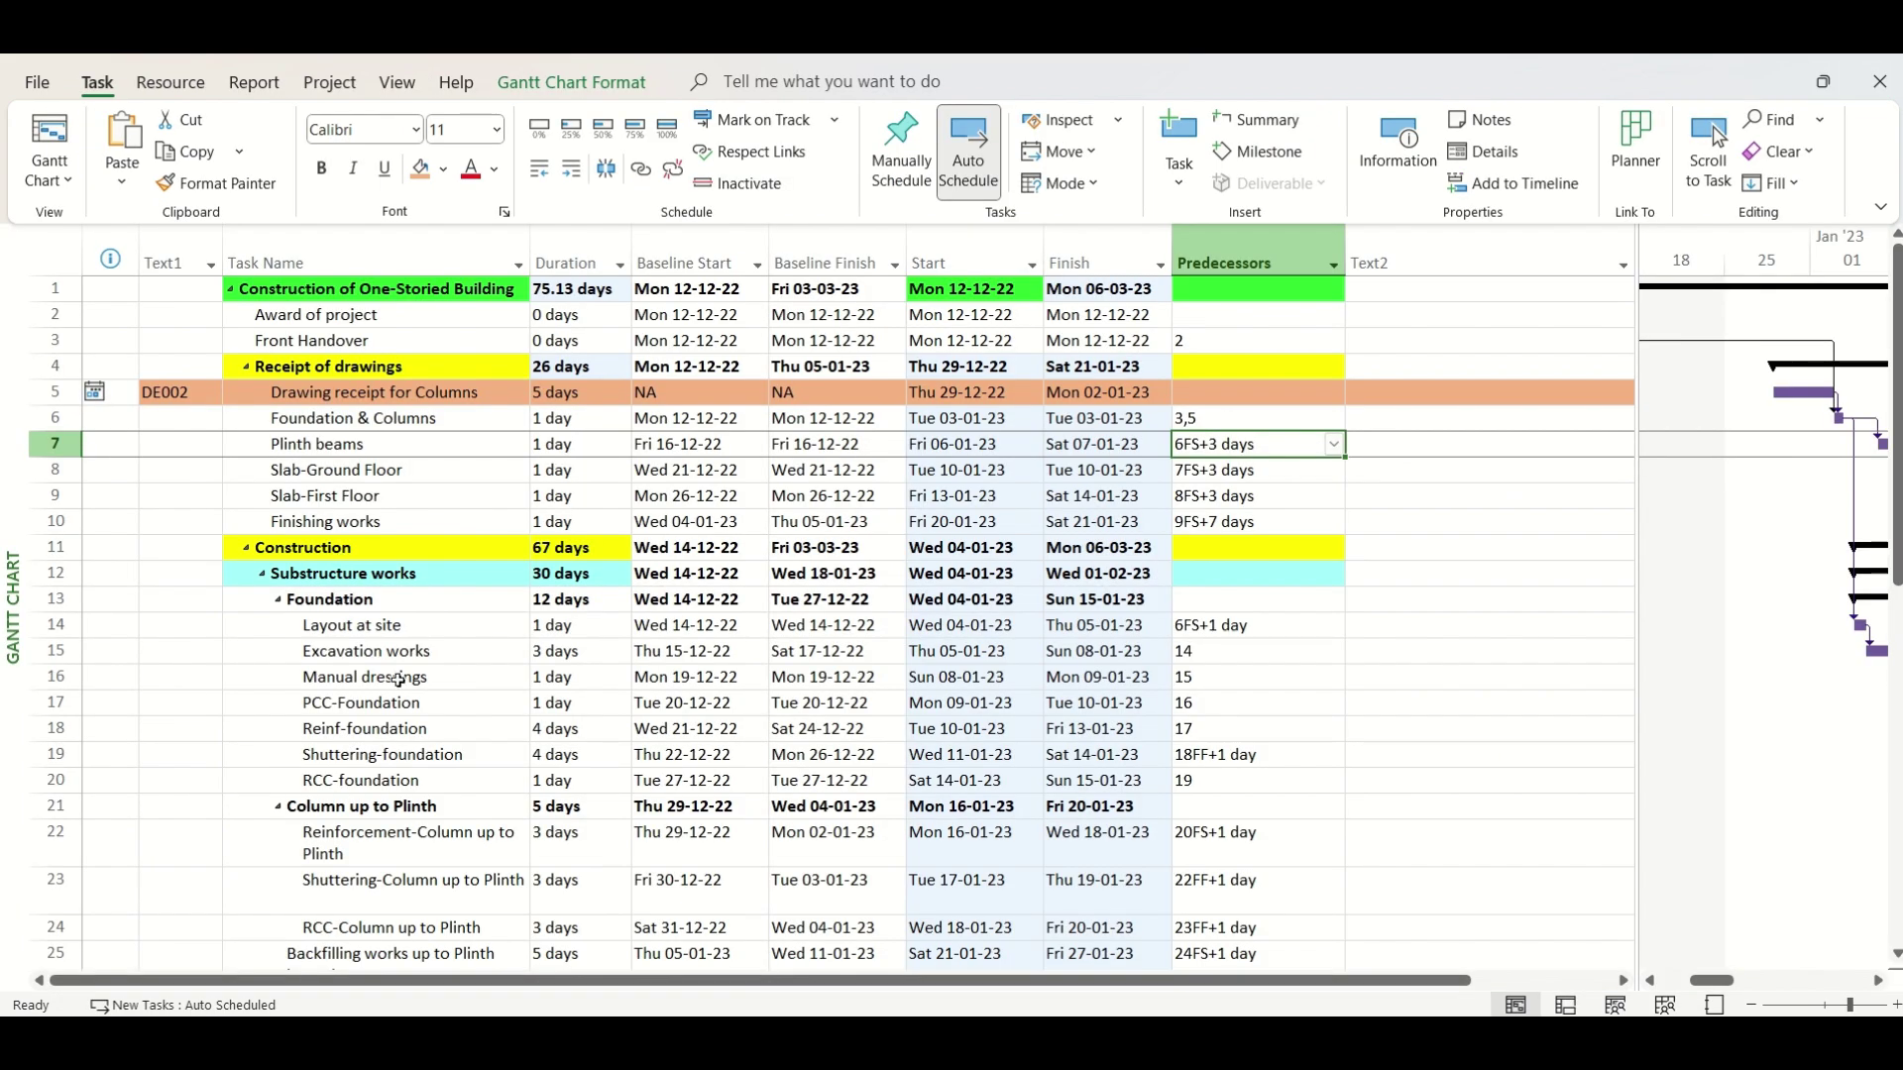
scroll(424, 580, "down", 5)
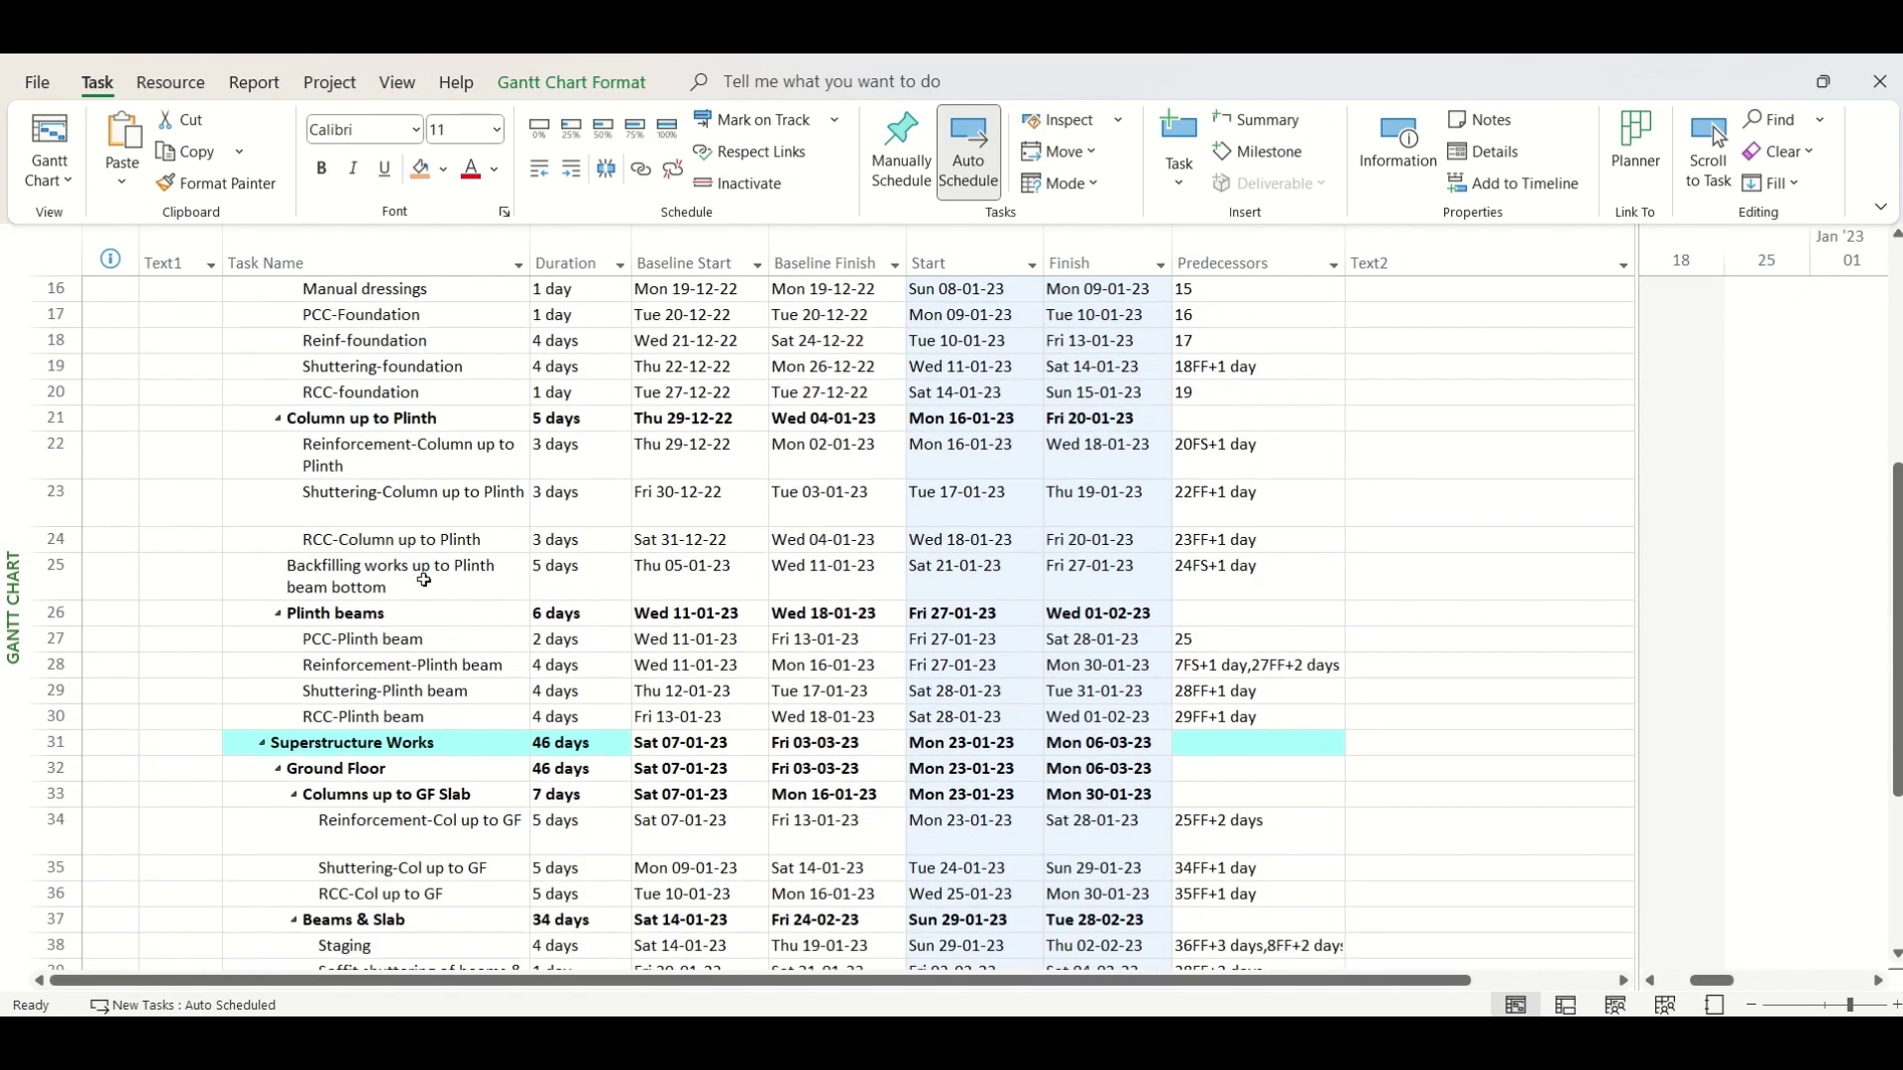
scroll(424, 580, "down", 3)
scroll(426, 615, "up", 5)
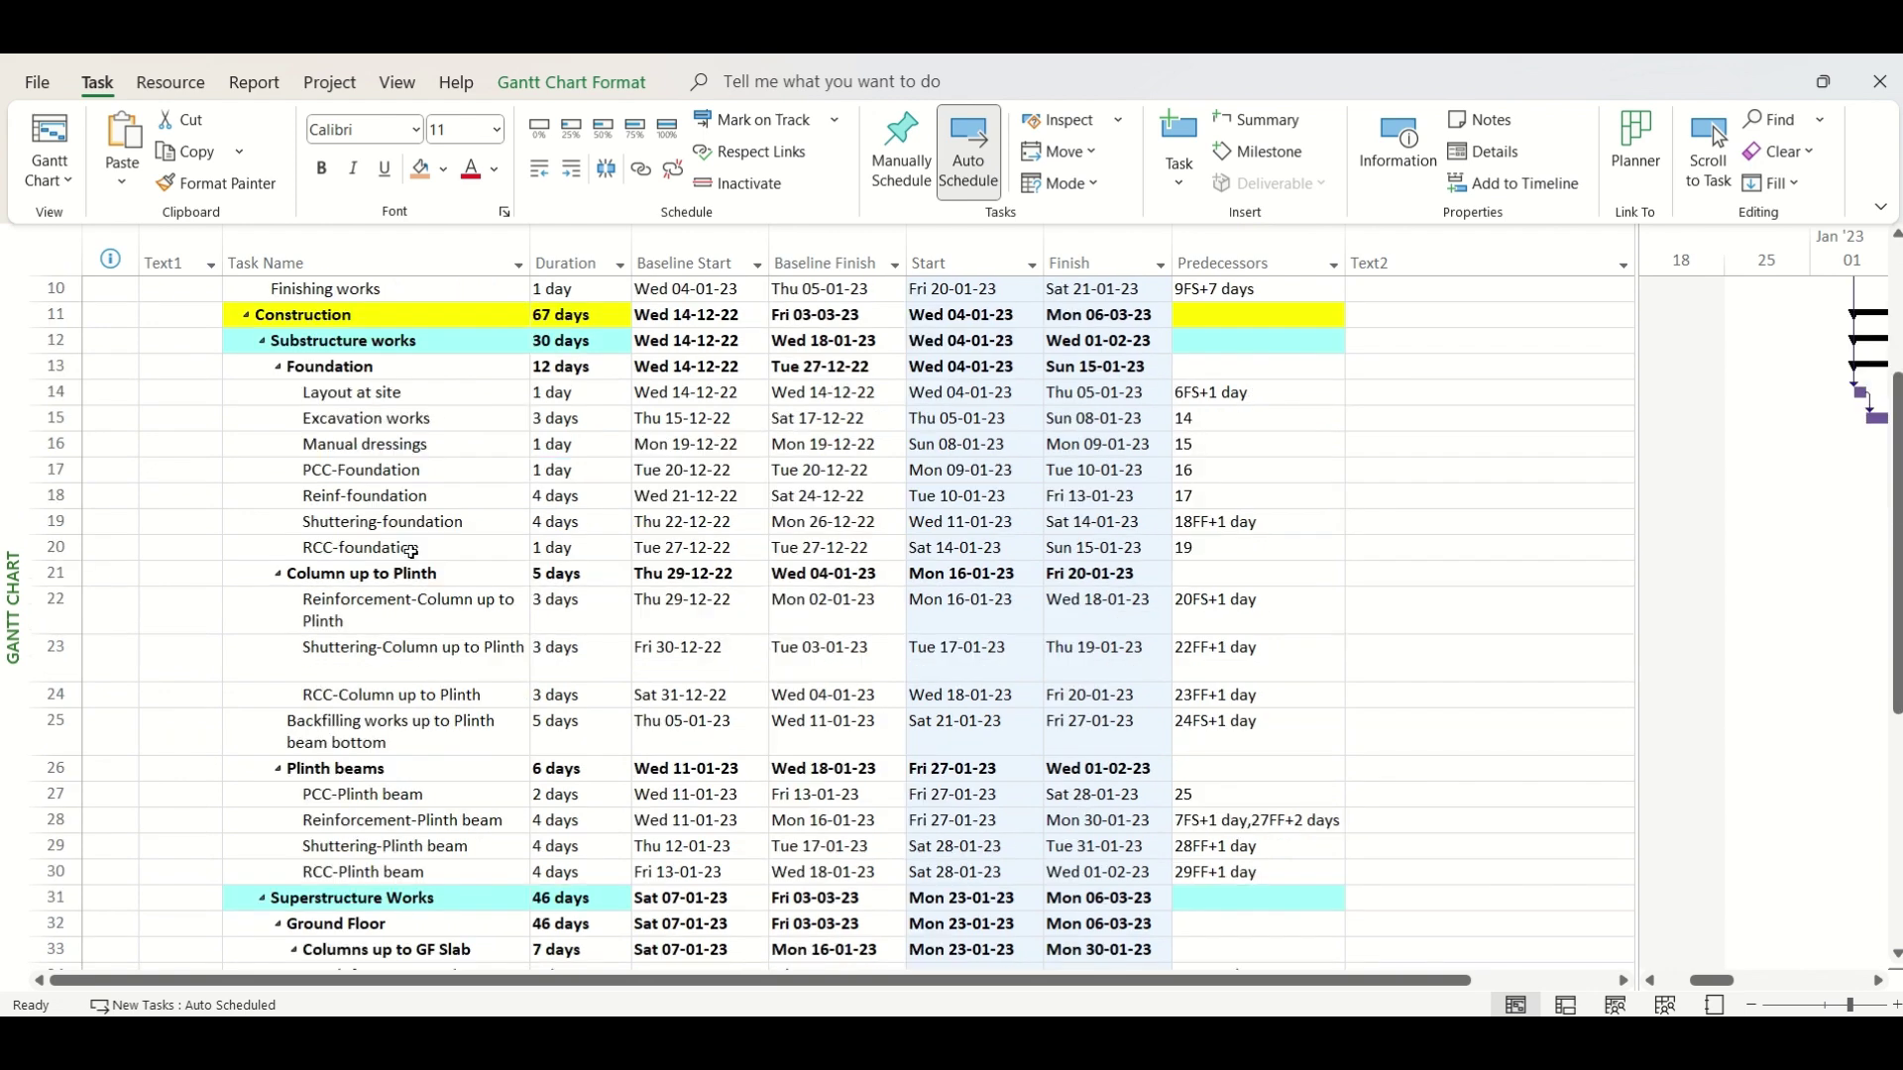
scroll(411, 551, "down", 4)
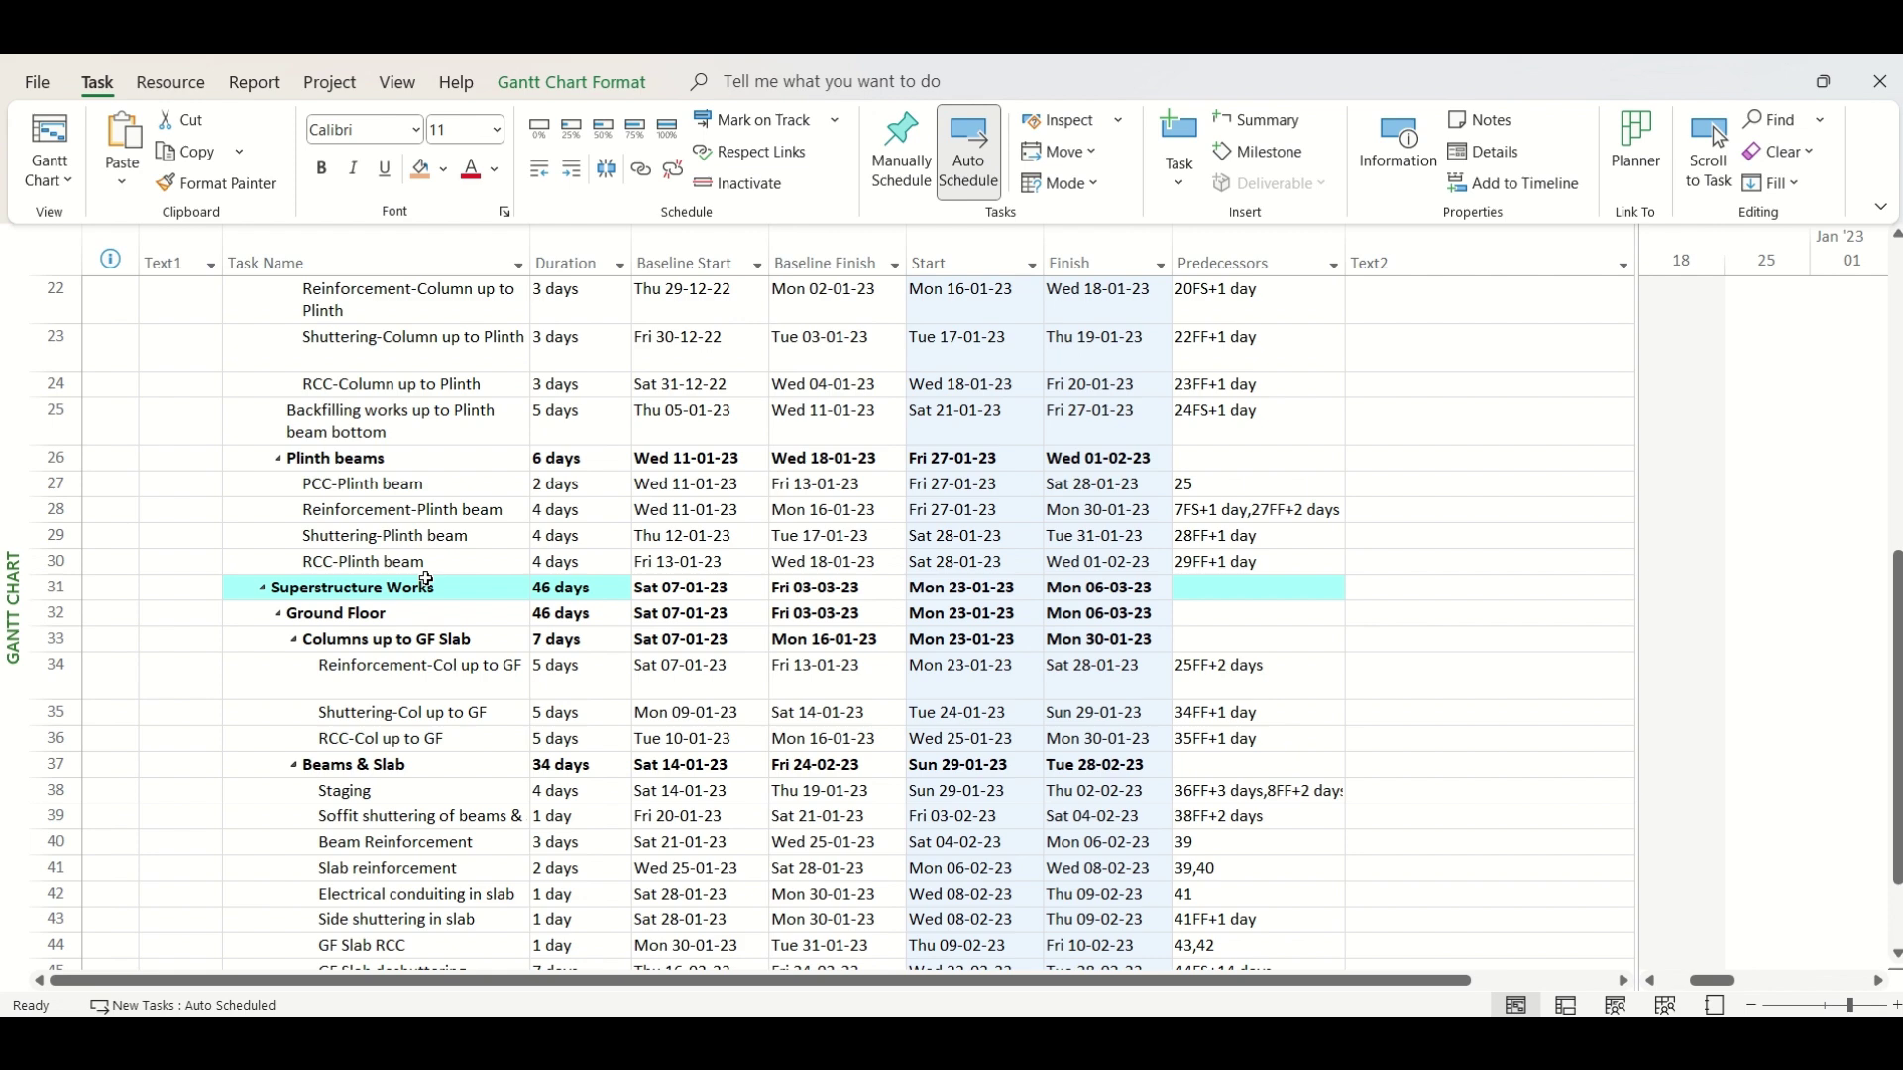
scroll(426, 580, "down", 3)
left_click(396, 772)
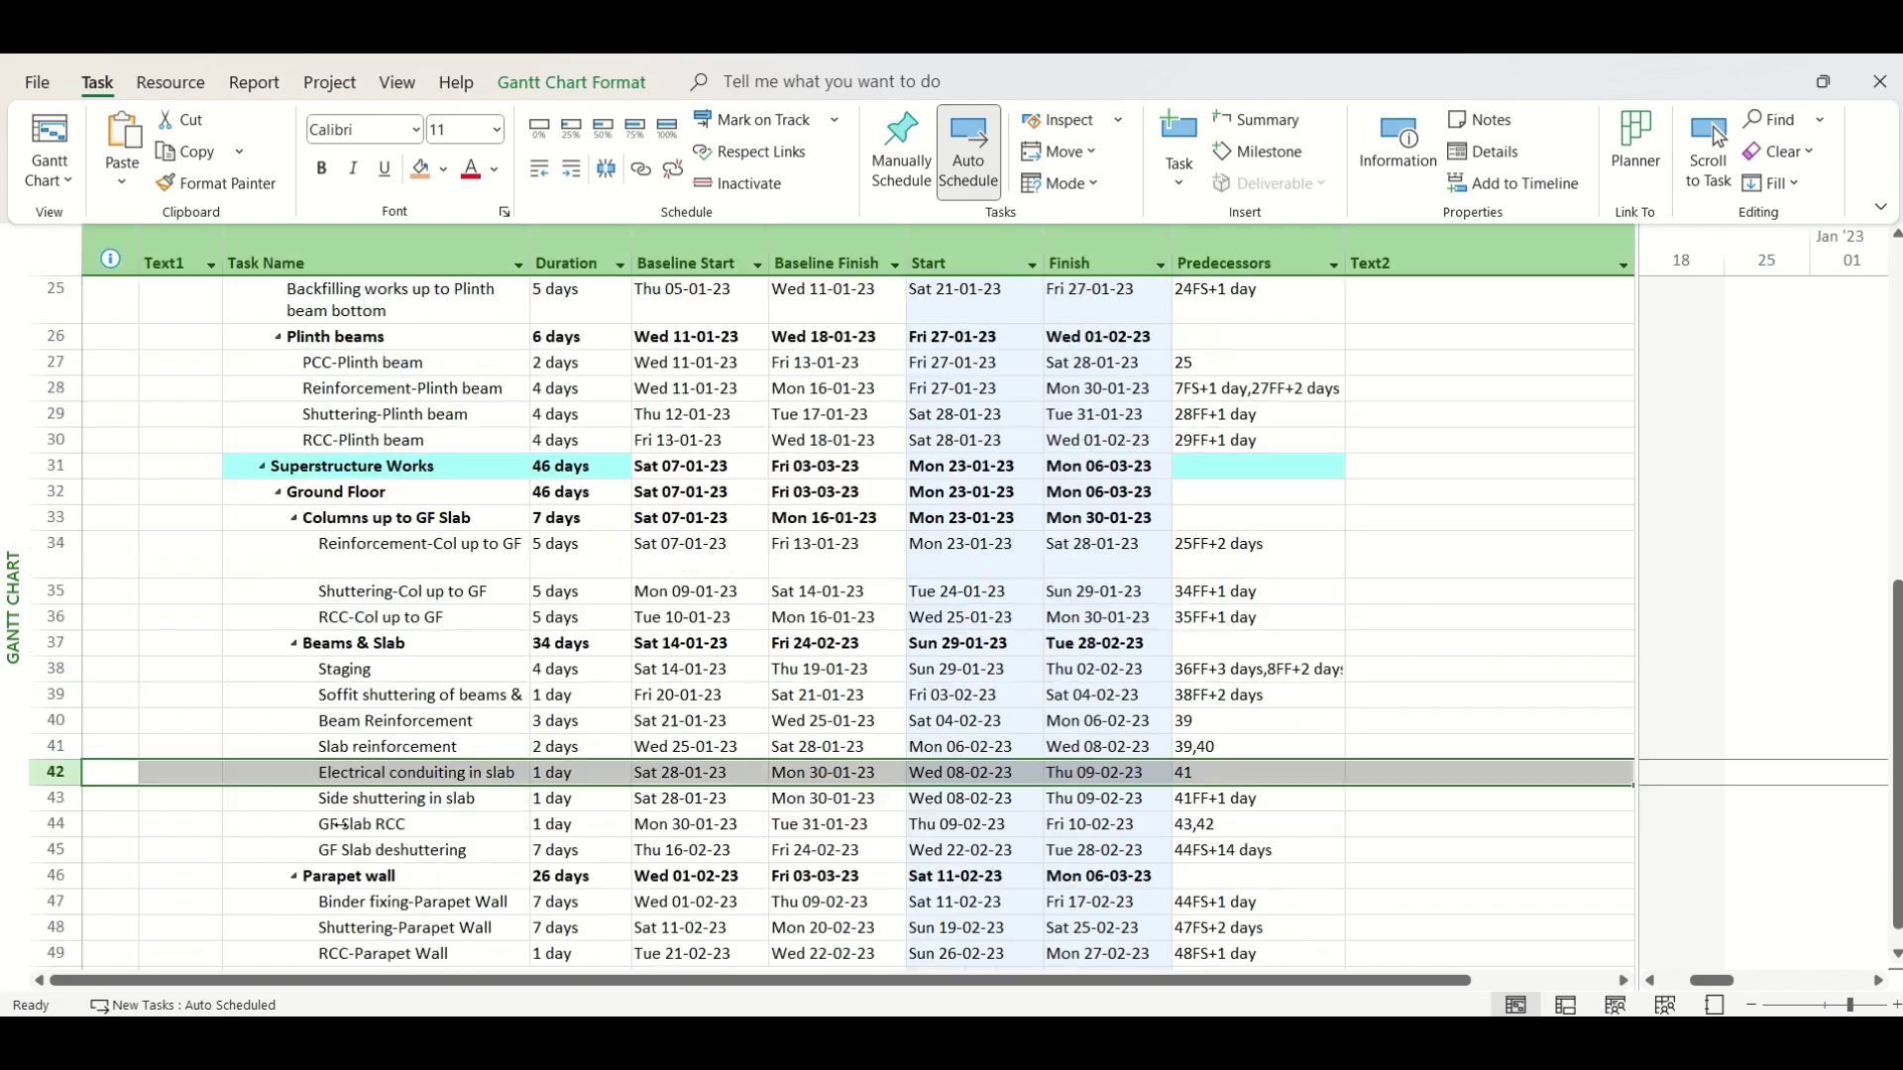
left_click(70, 767)
Step: Insert task 'Sample approval of electrical conduits' at row 42, fill it orange, code it DE003
right_click(53, 774)
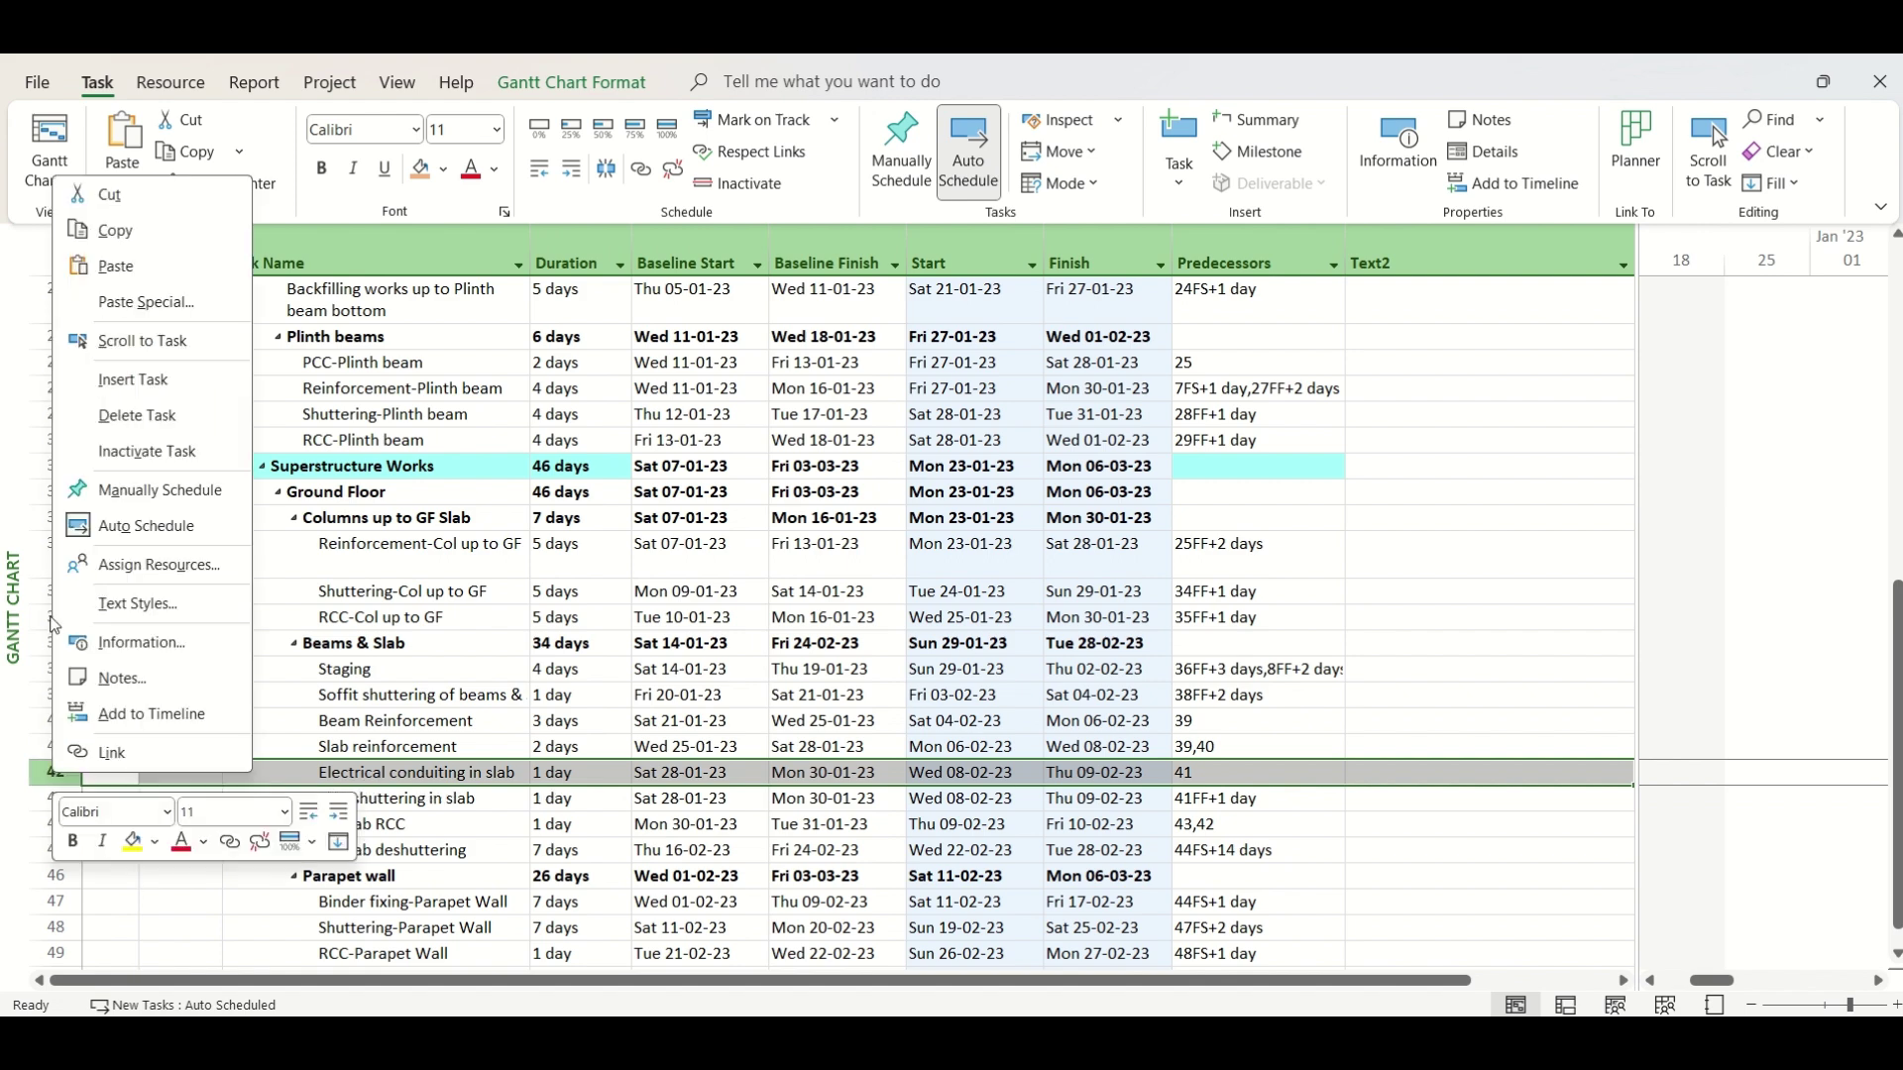
left_click(99, 384)
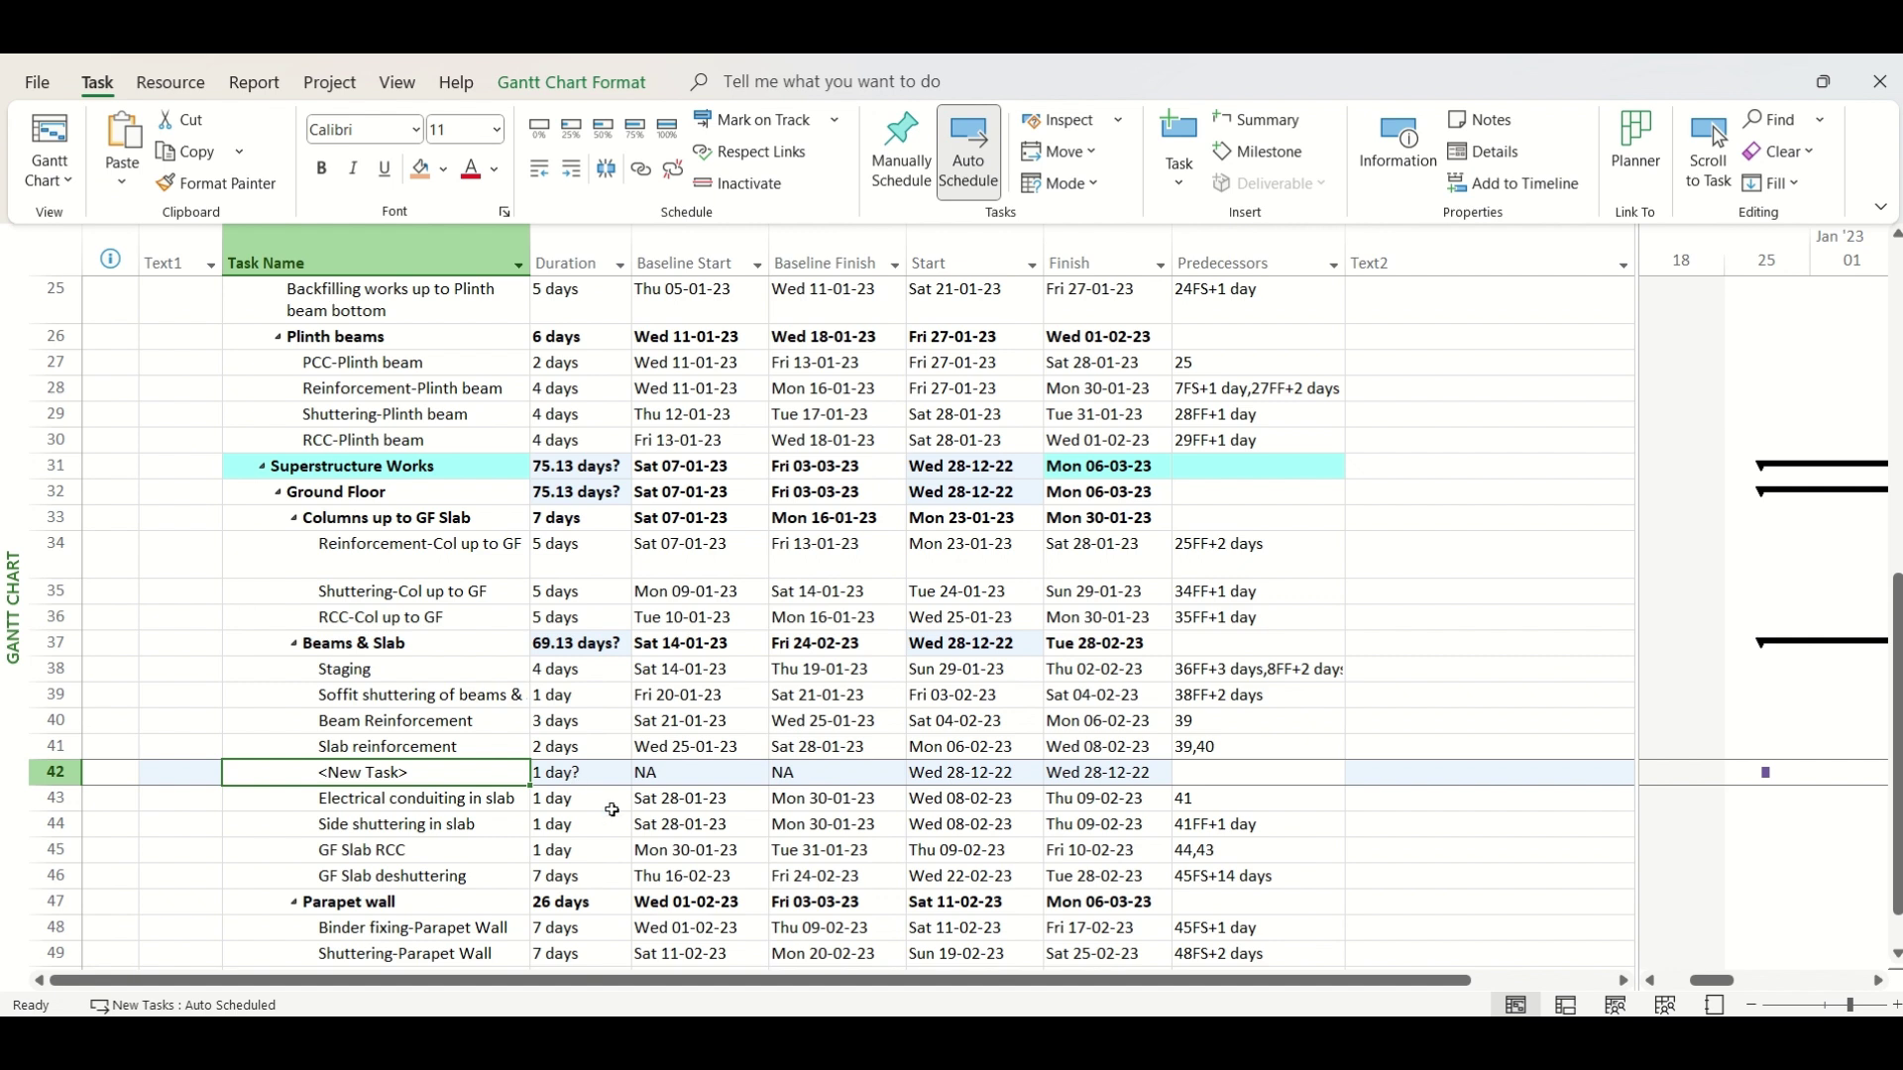
type("Sample approval of electrical conduits")
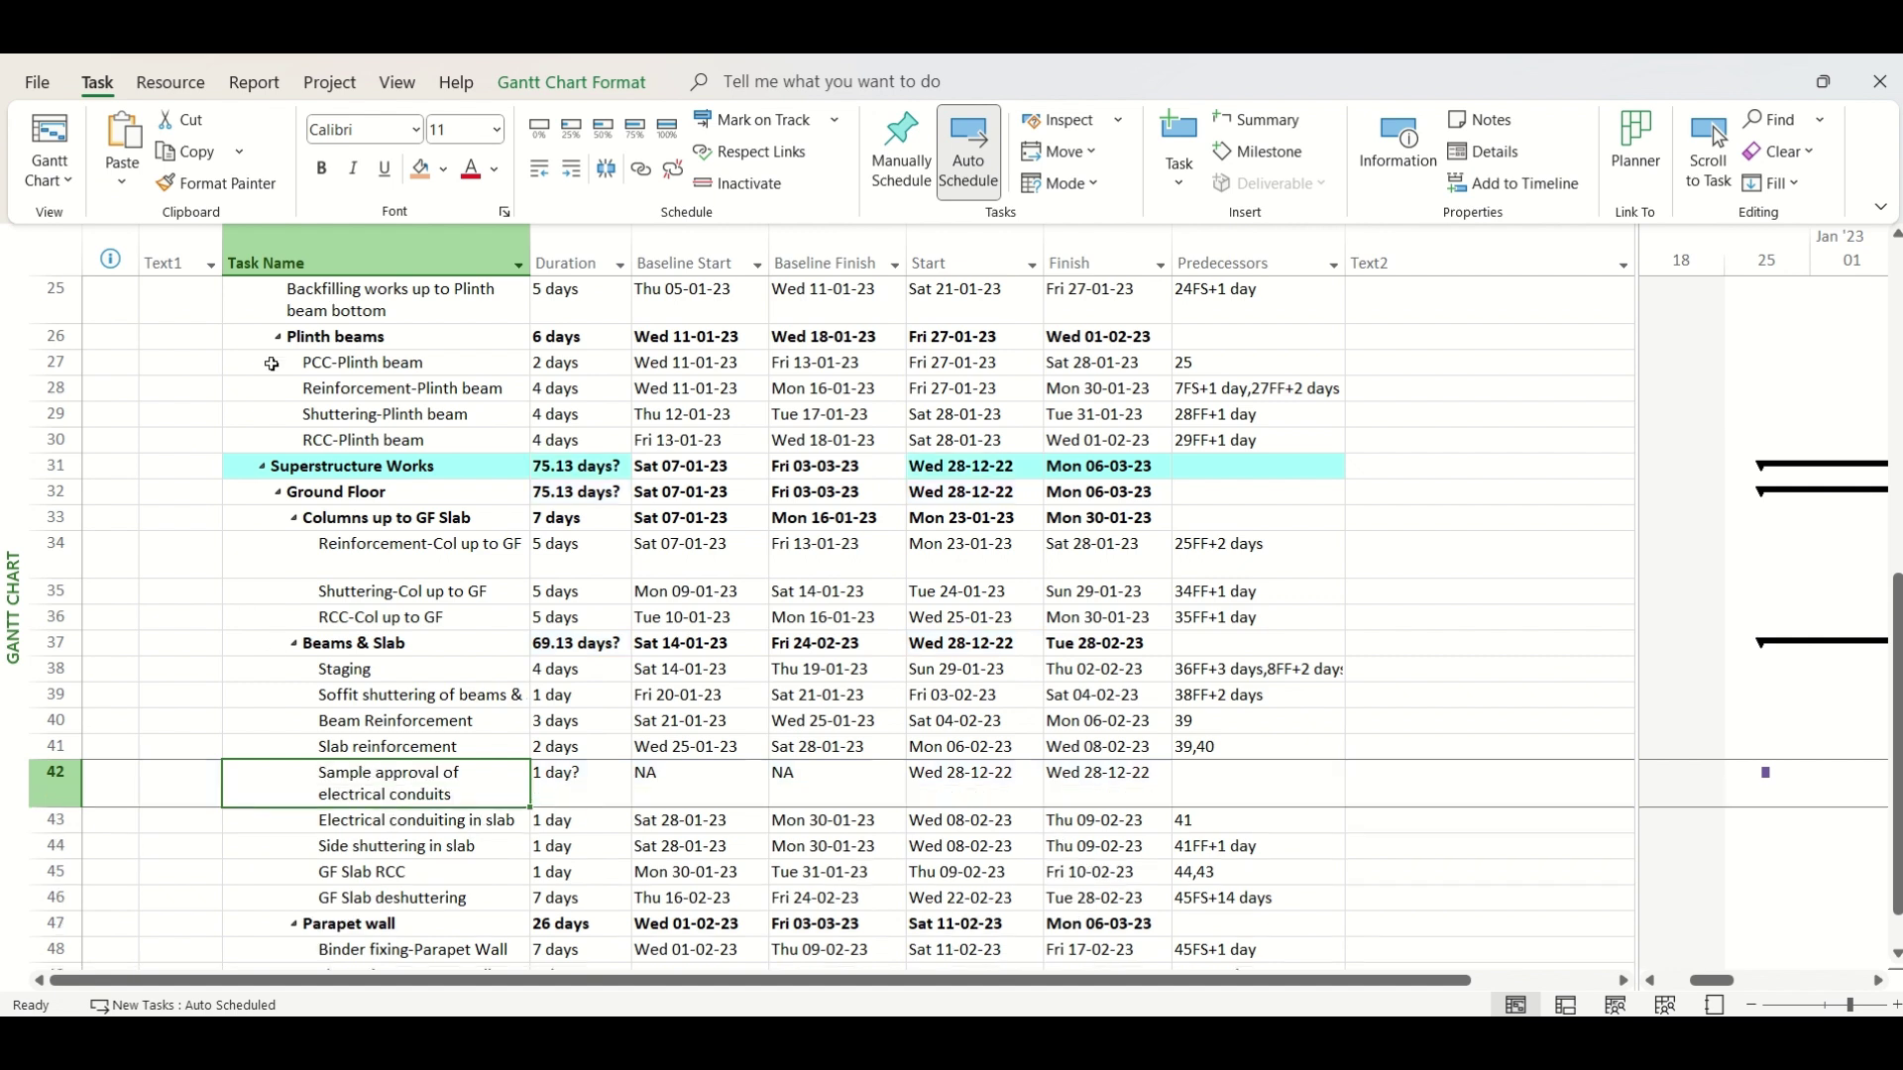
left_click(57, 769)
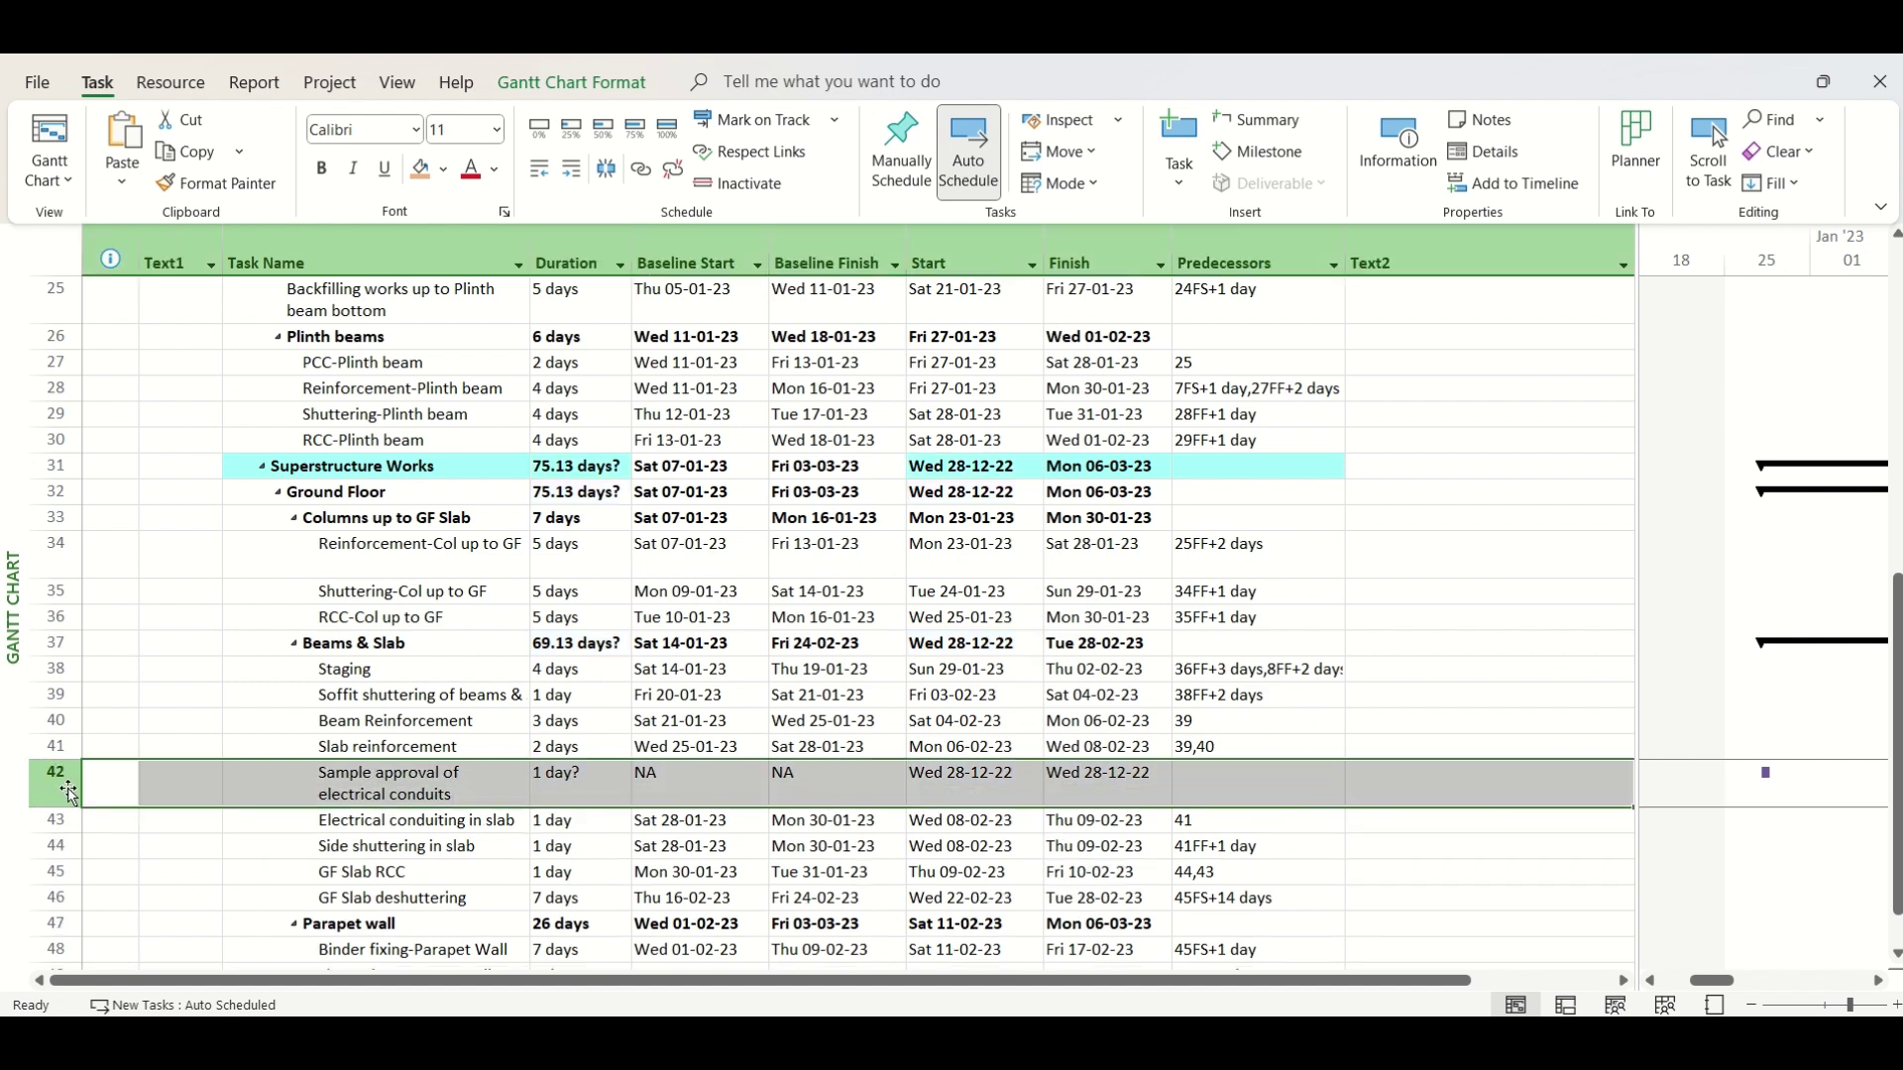
left_click(421, 170)
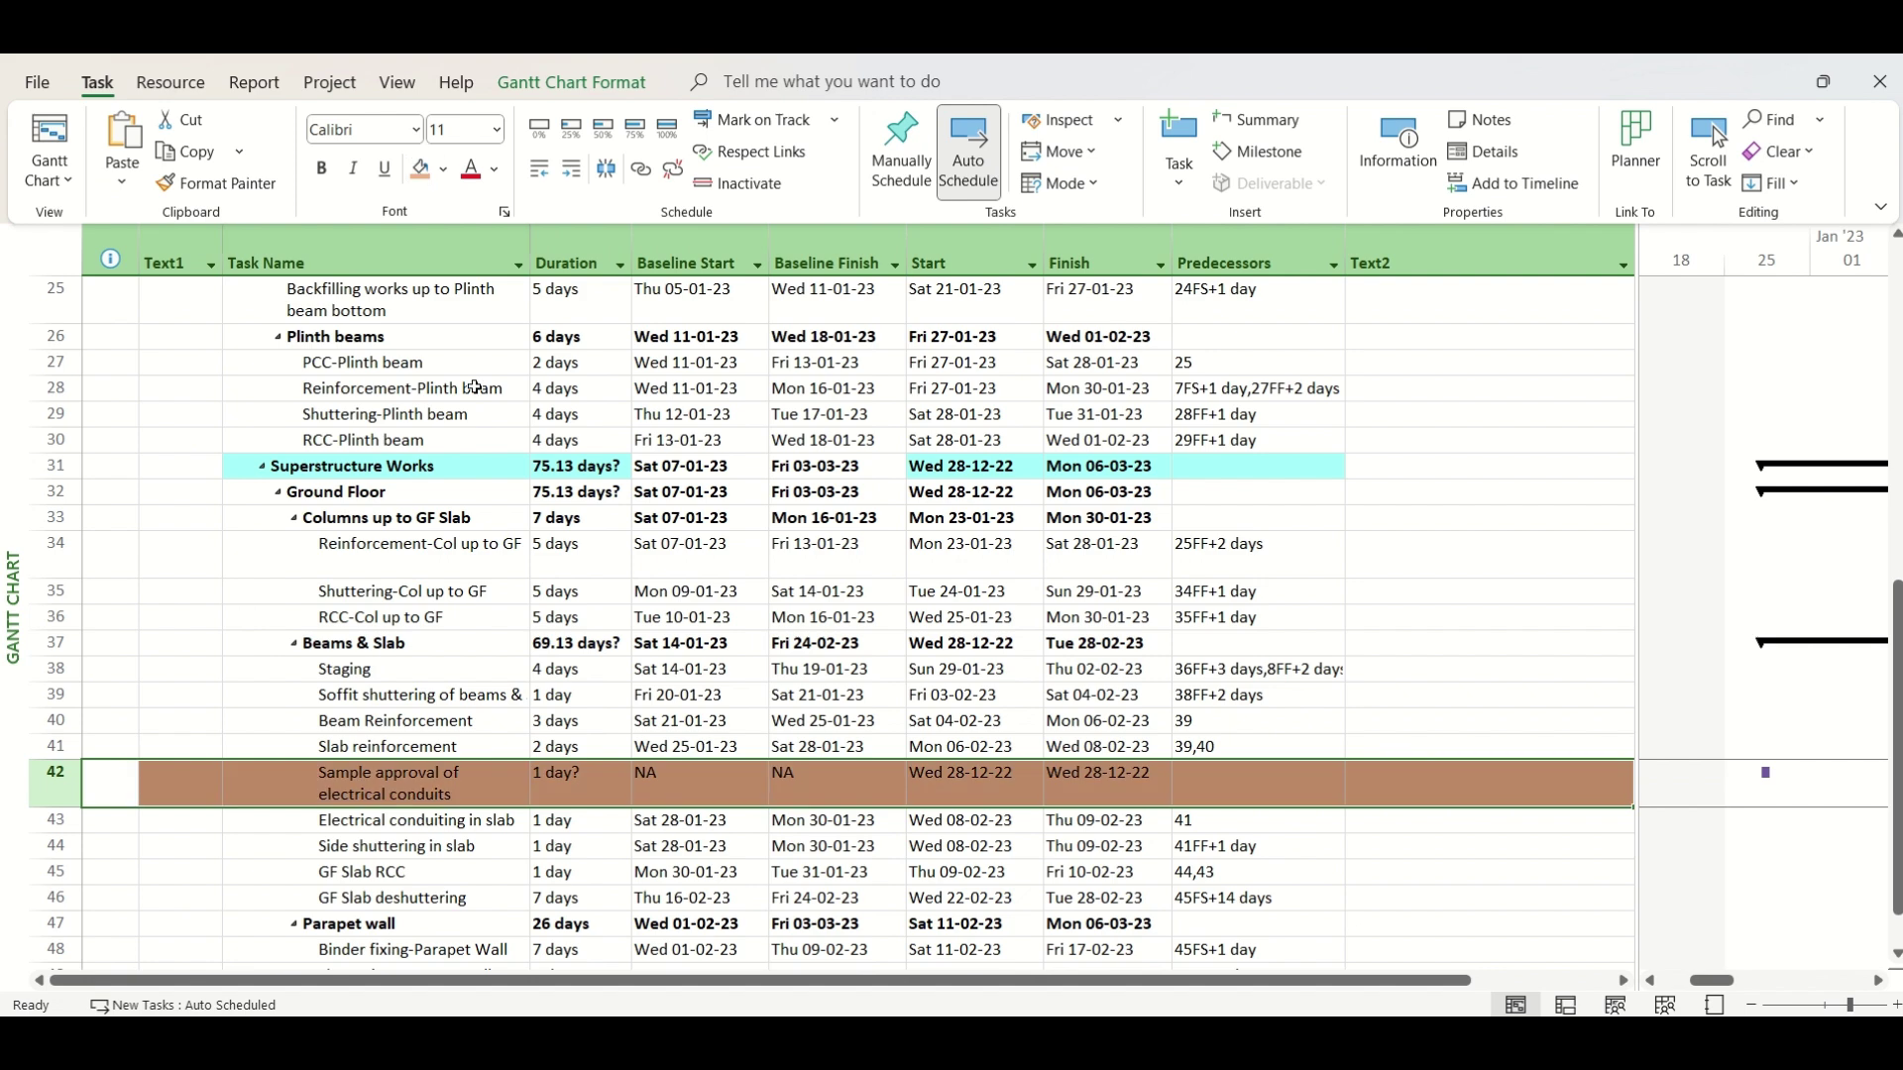
left_click(409, 779)
left_click(188, 785)
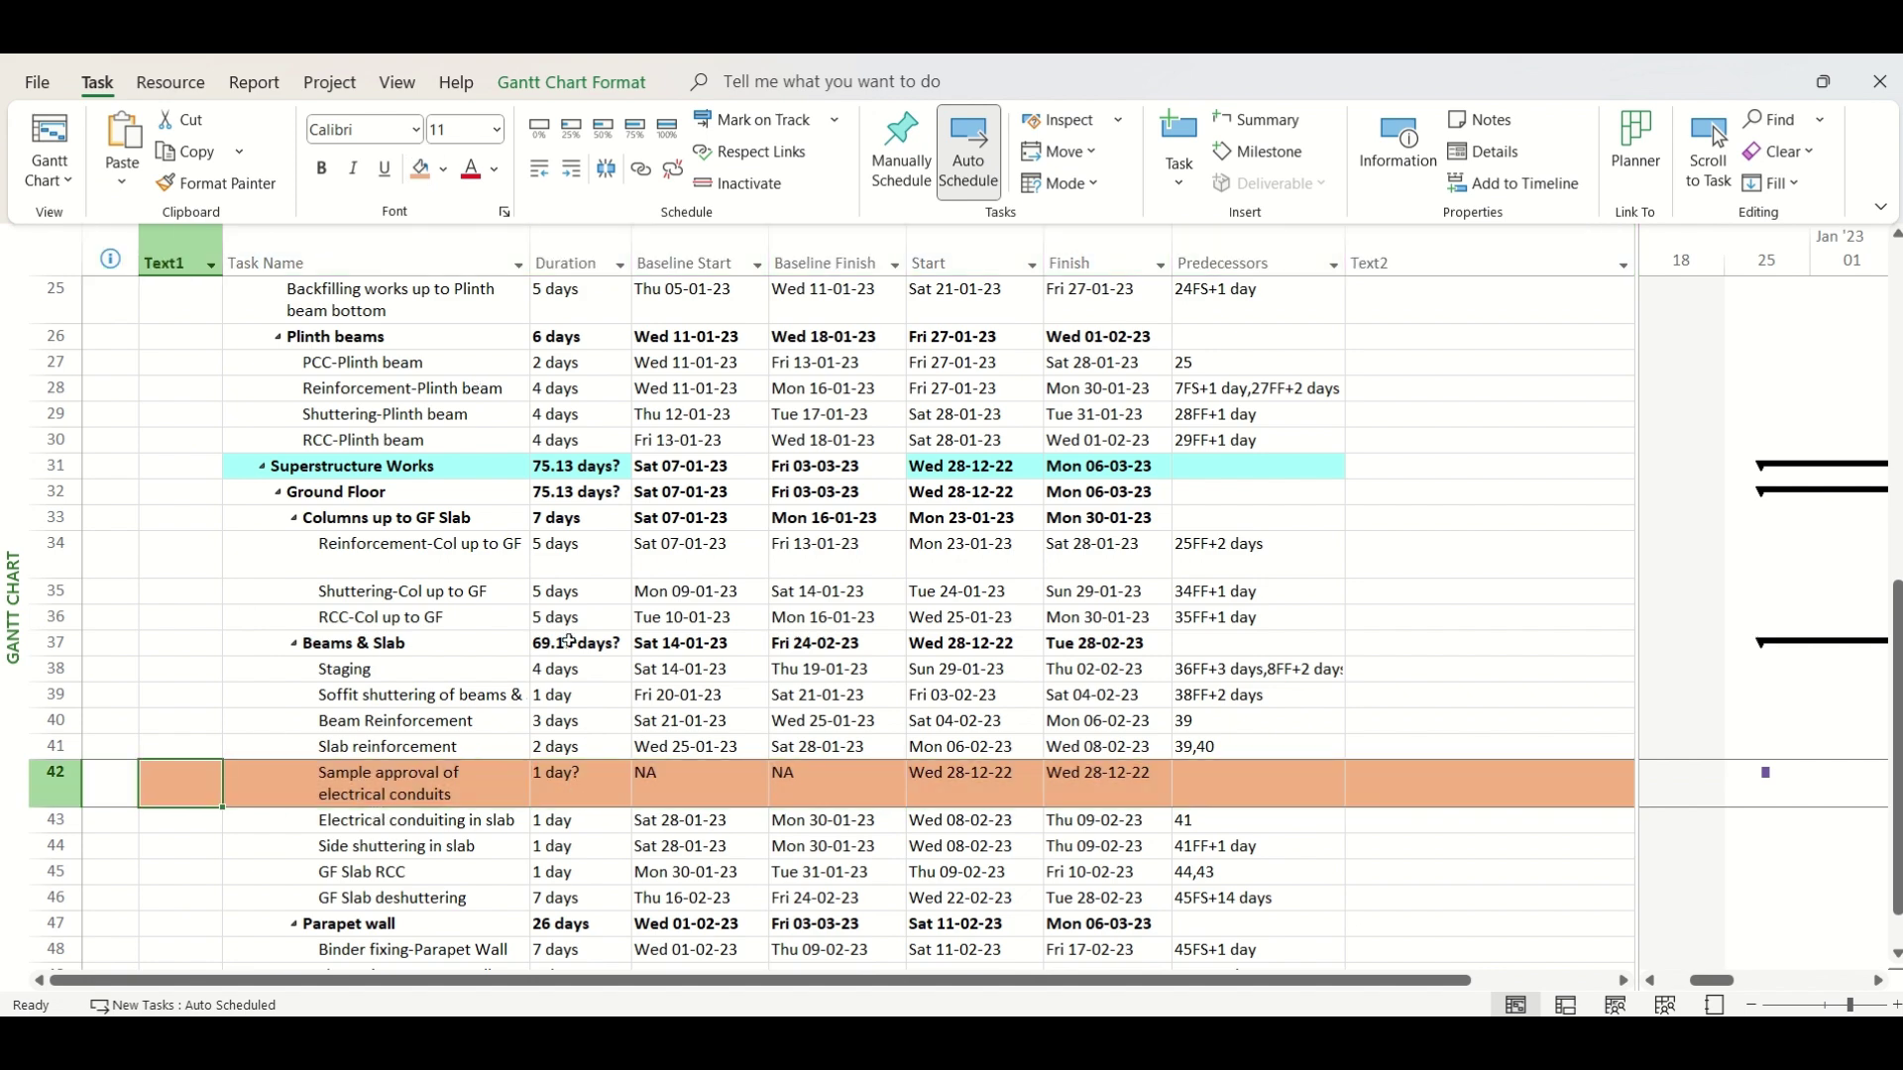
type("DE")
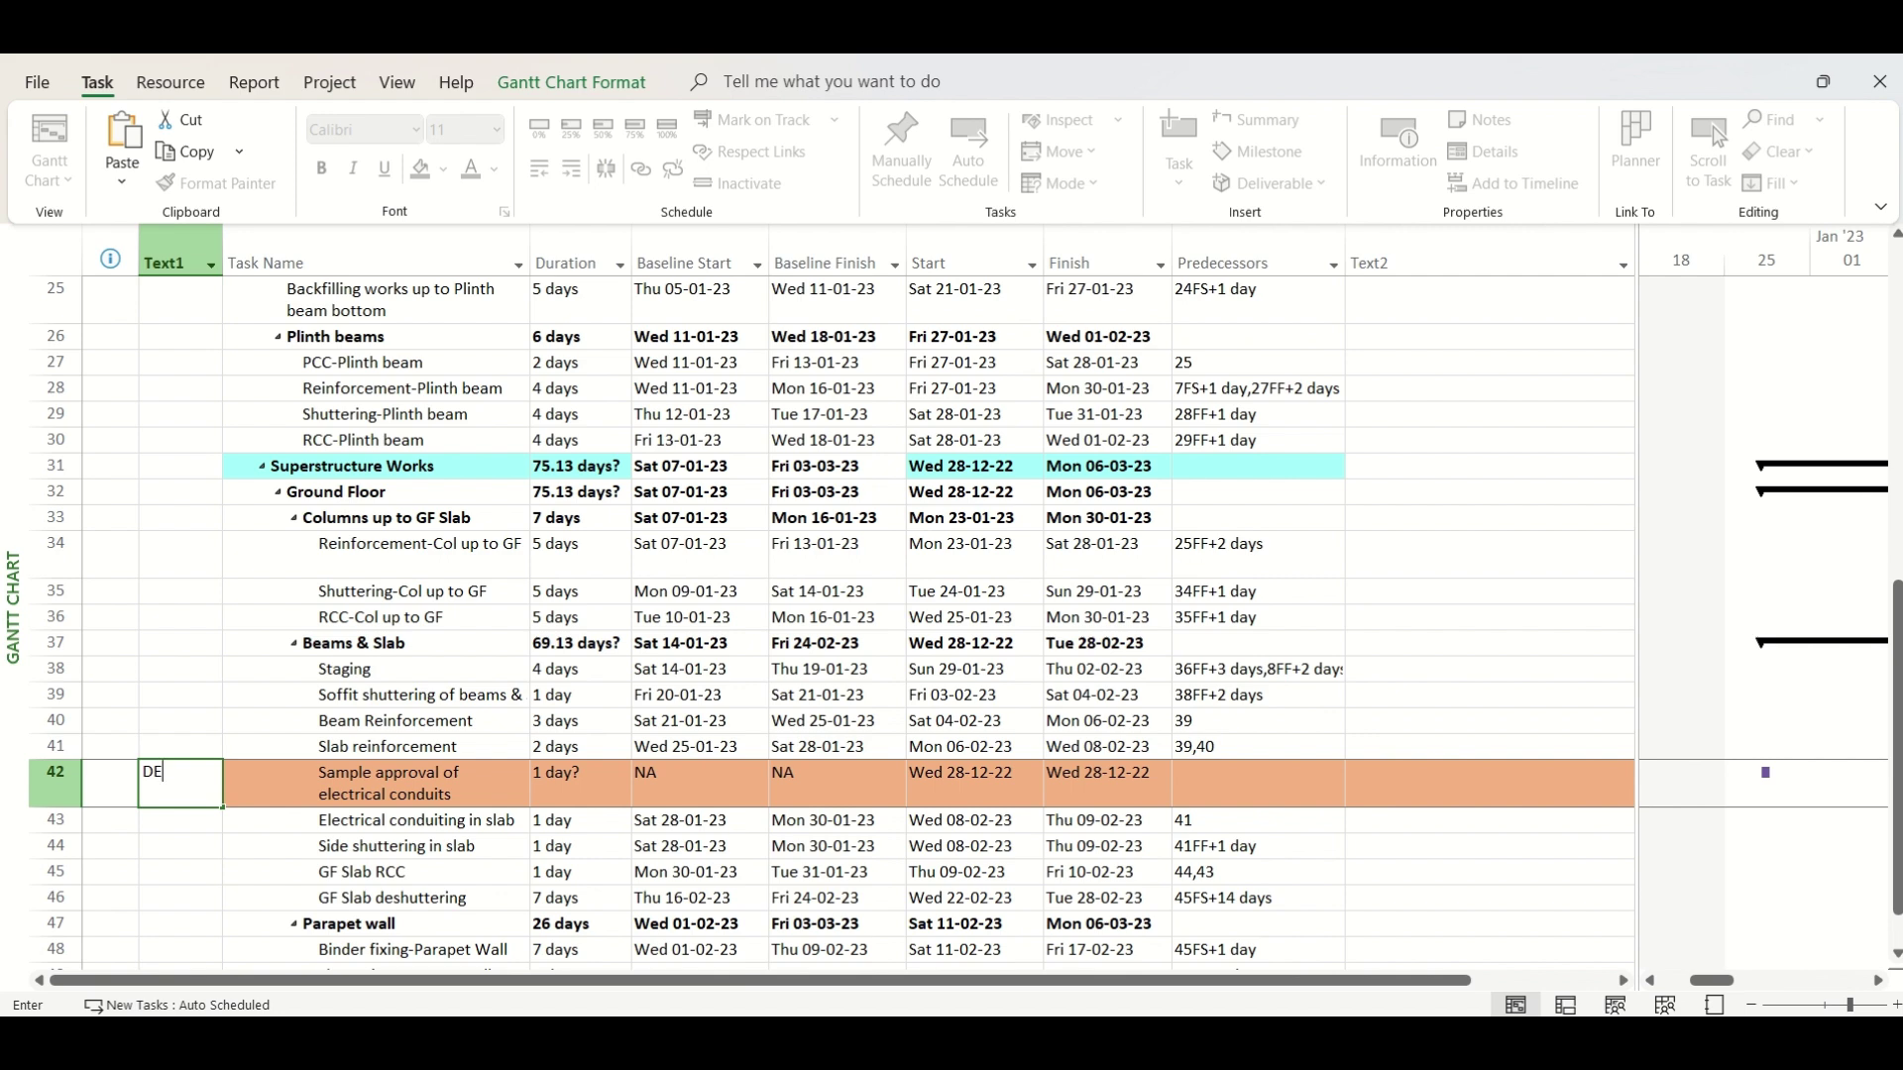
type("003")
key("Return")
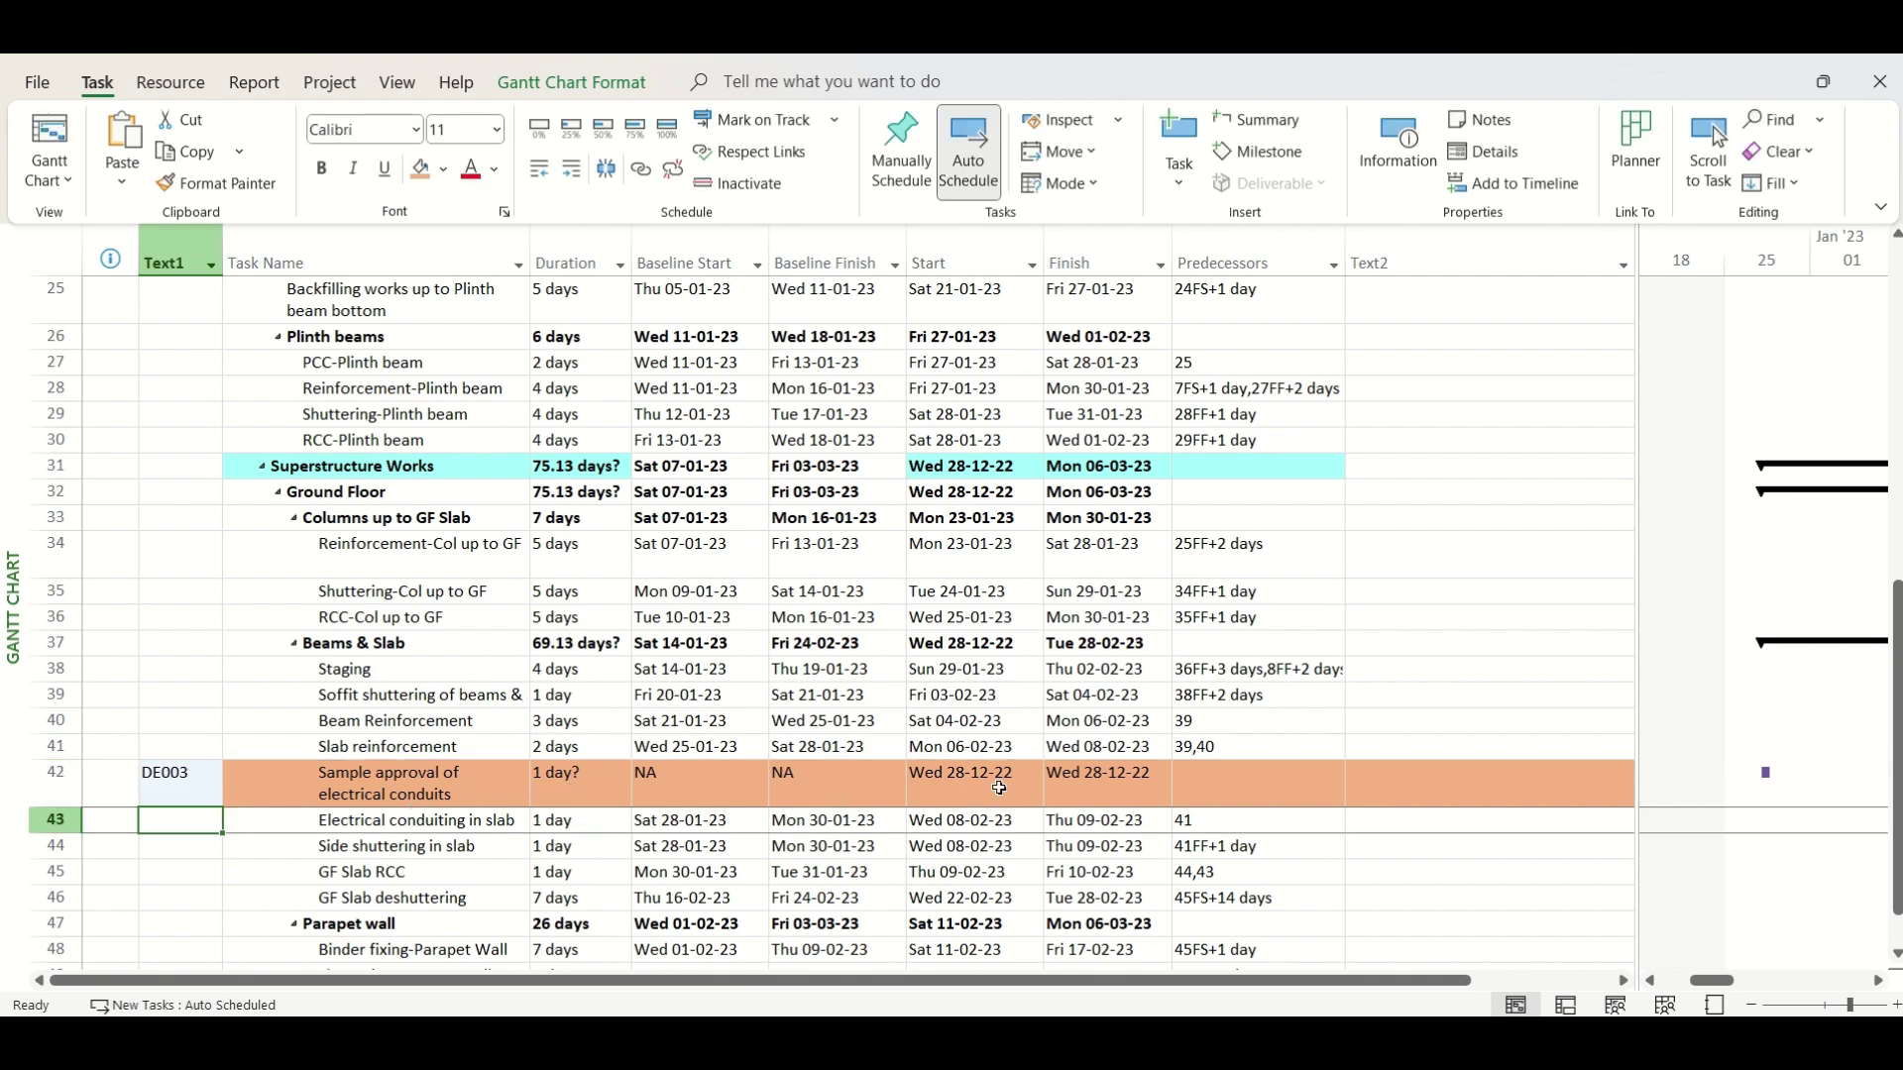
Step: Set the DE003 task to start 01-01-23 and finish 01-02-23, per the Excel register
key("alt+Tab")
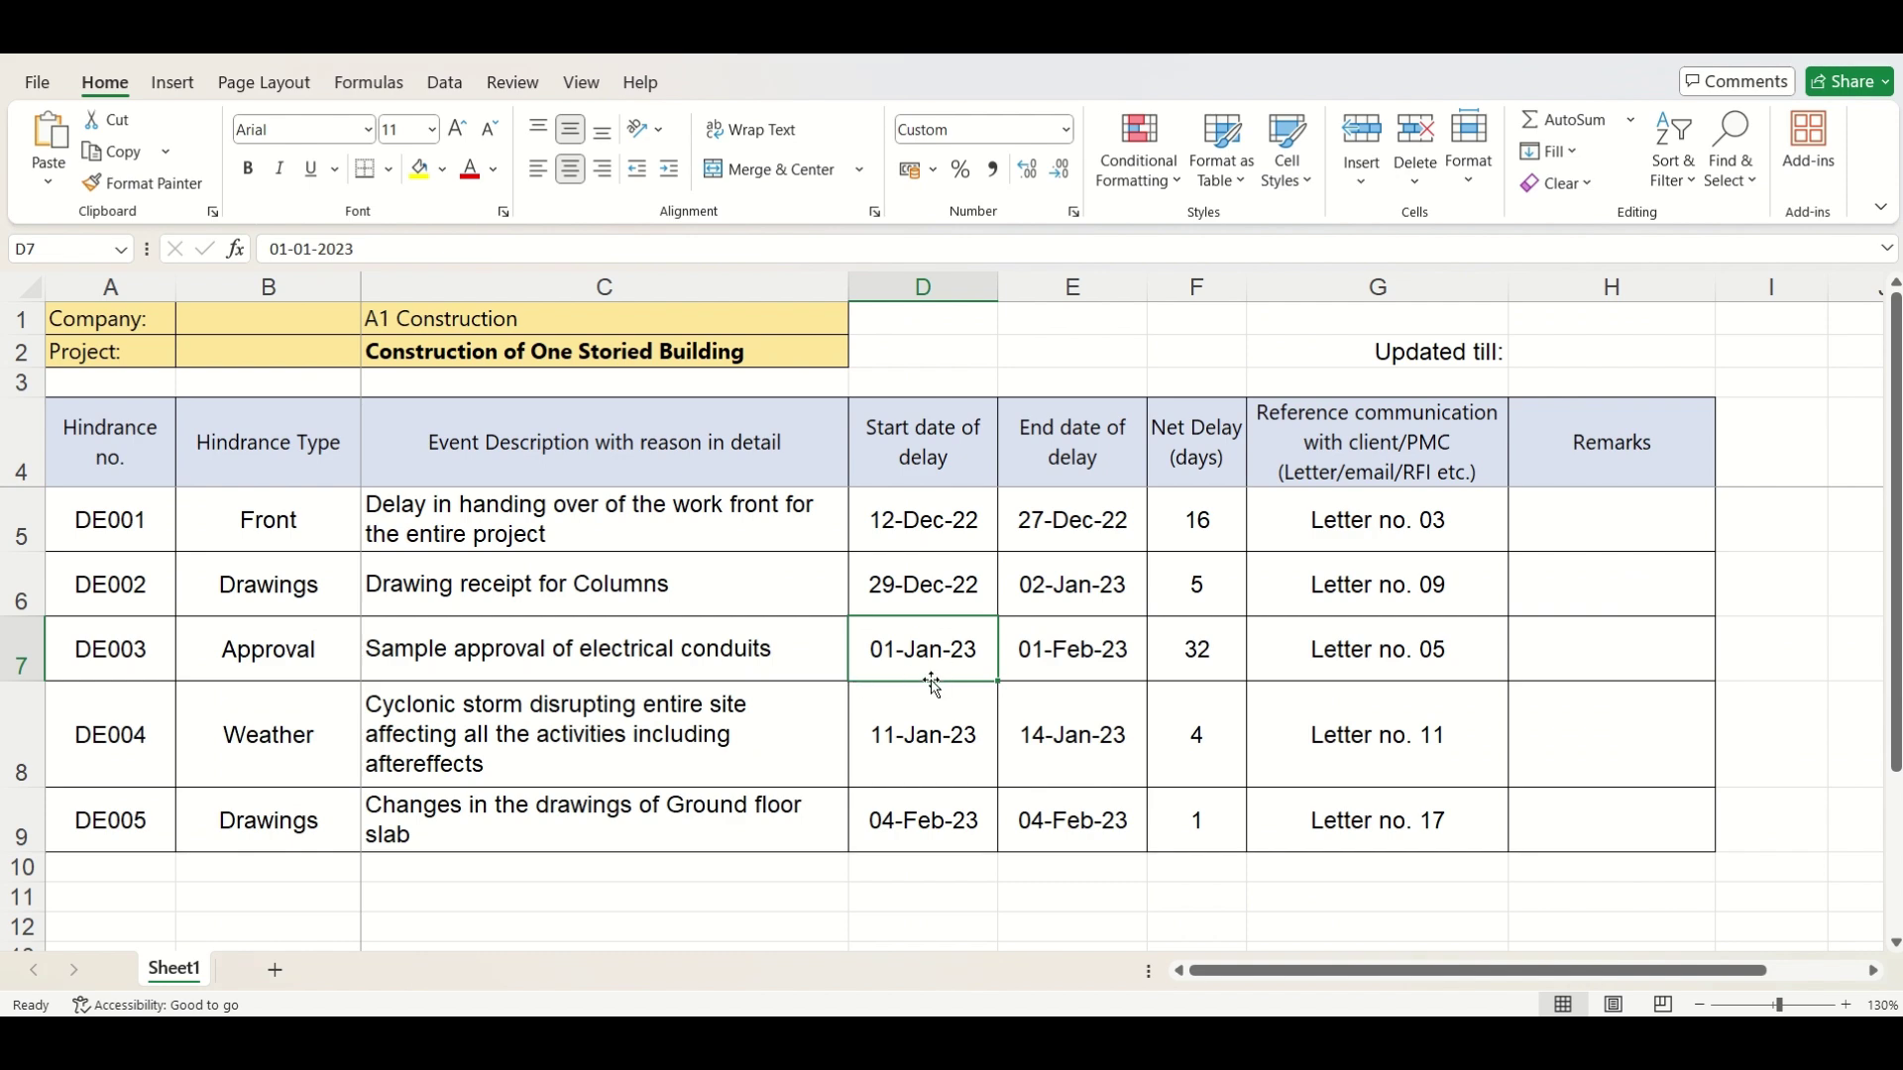
left_click(1077, 675)
key("alt+Tab")
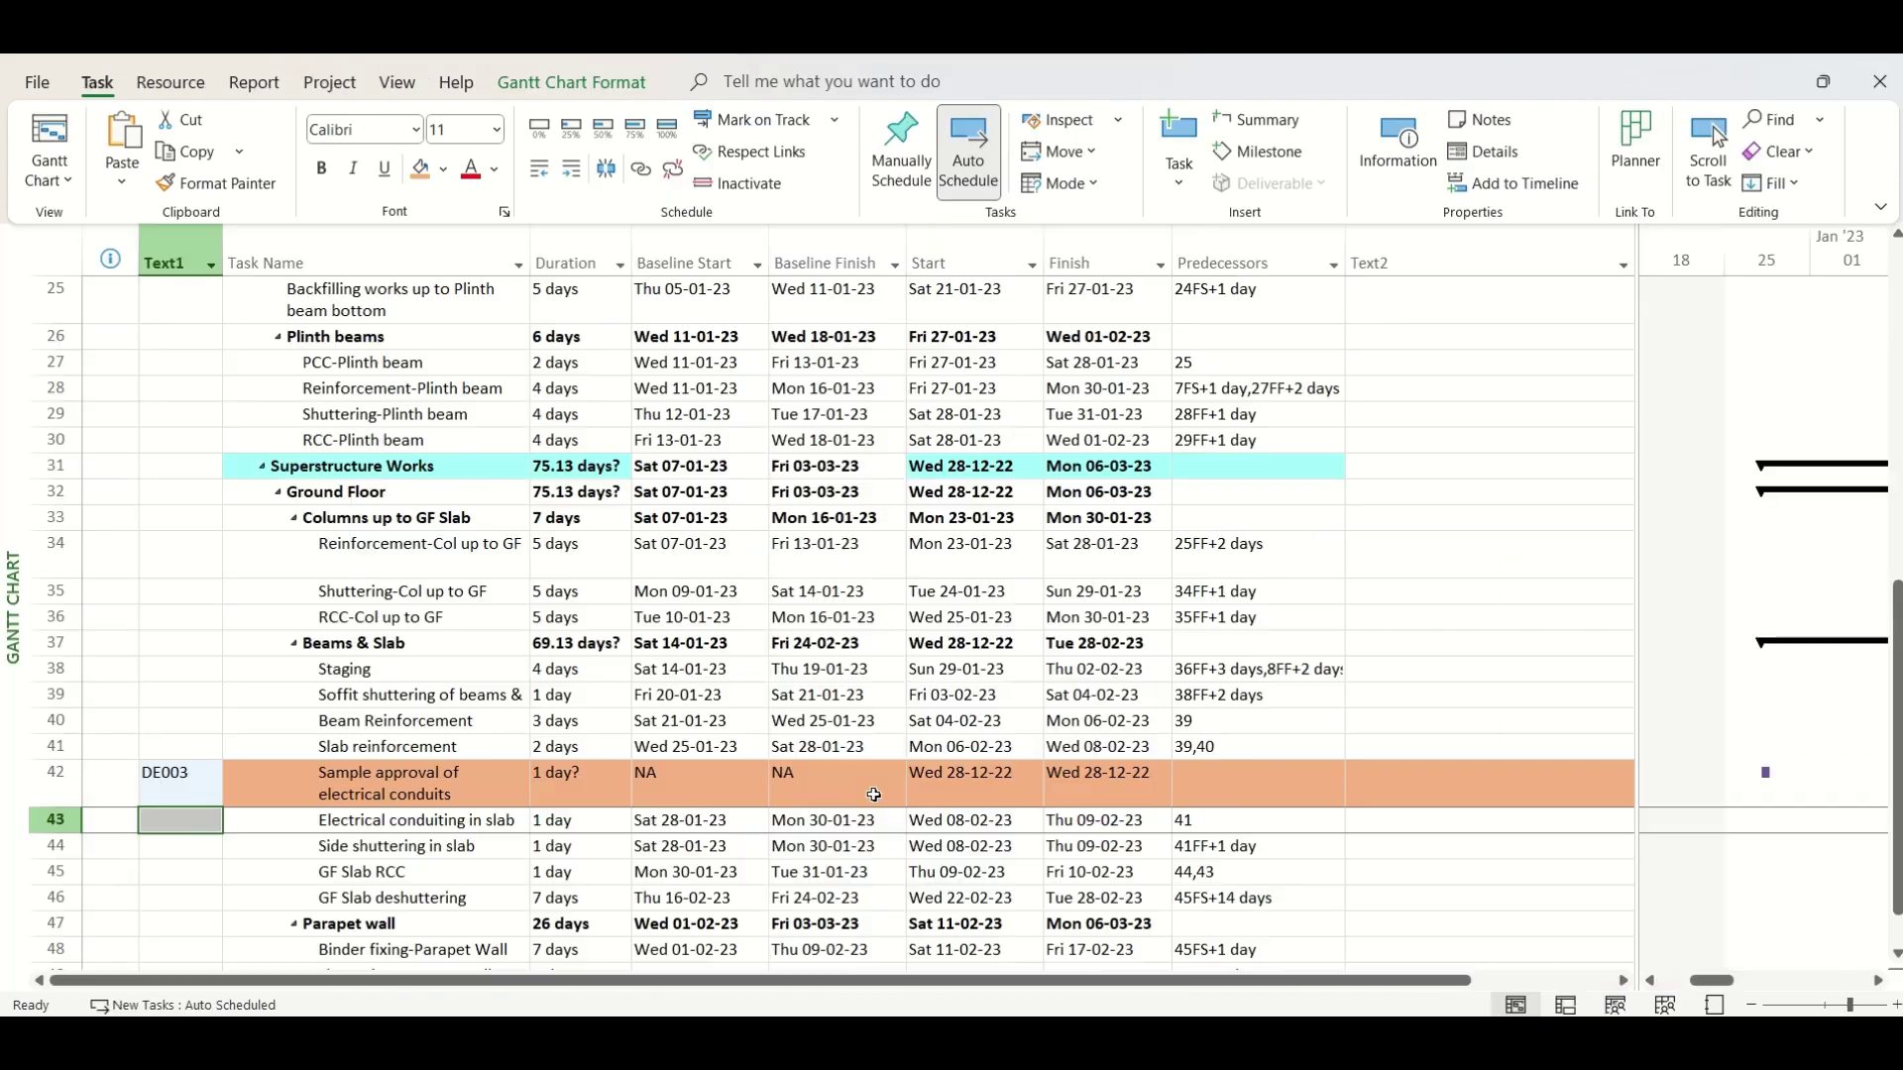
left_click(952, 781)
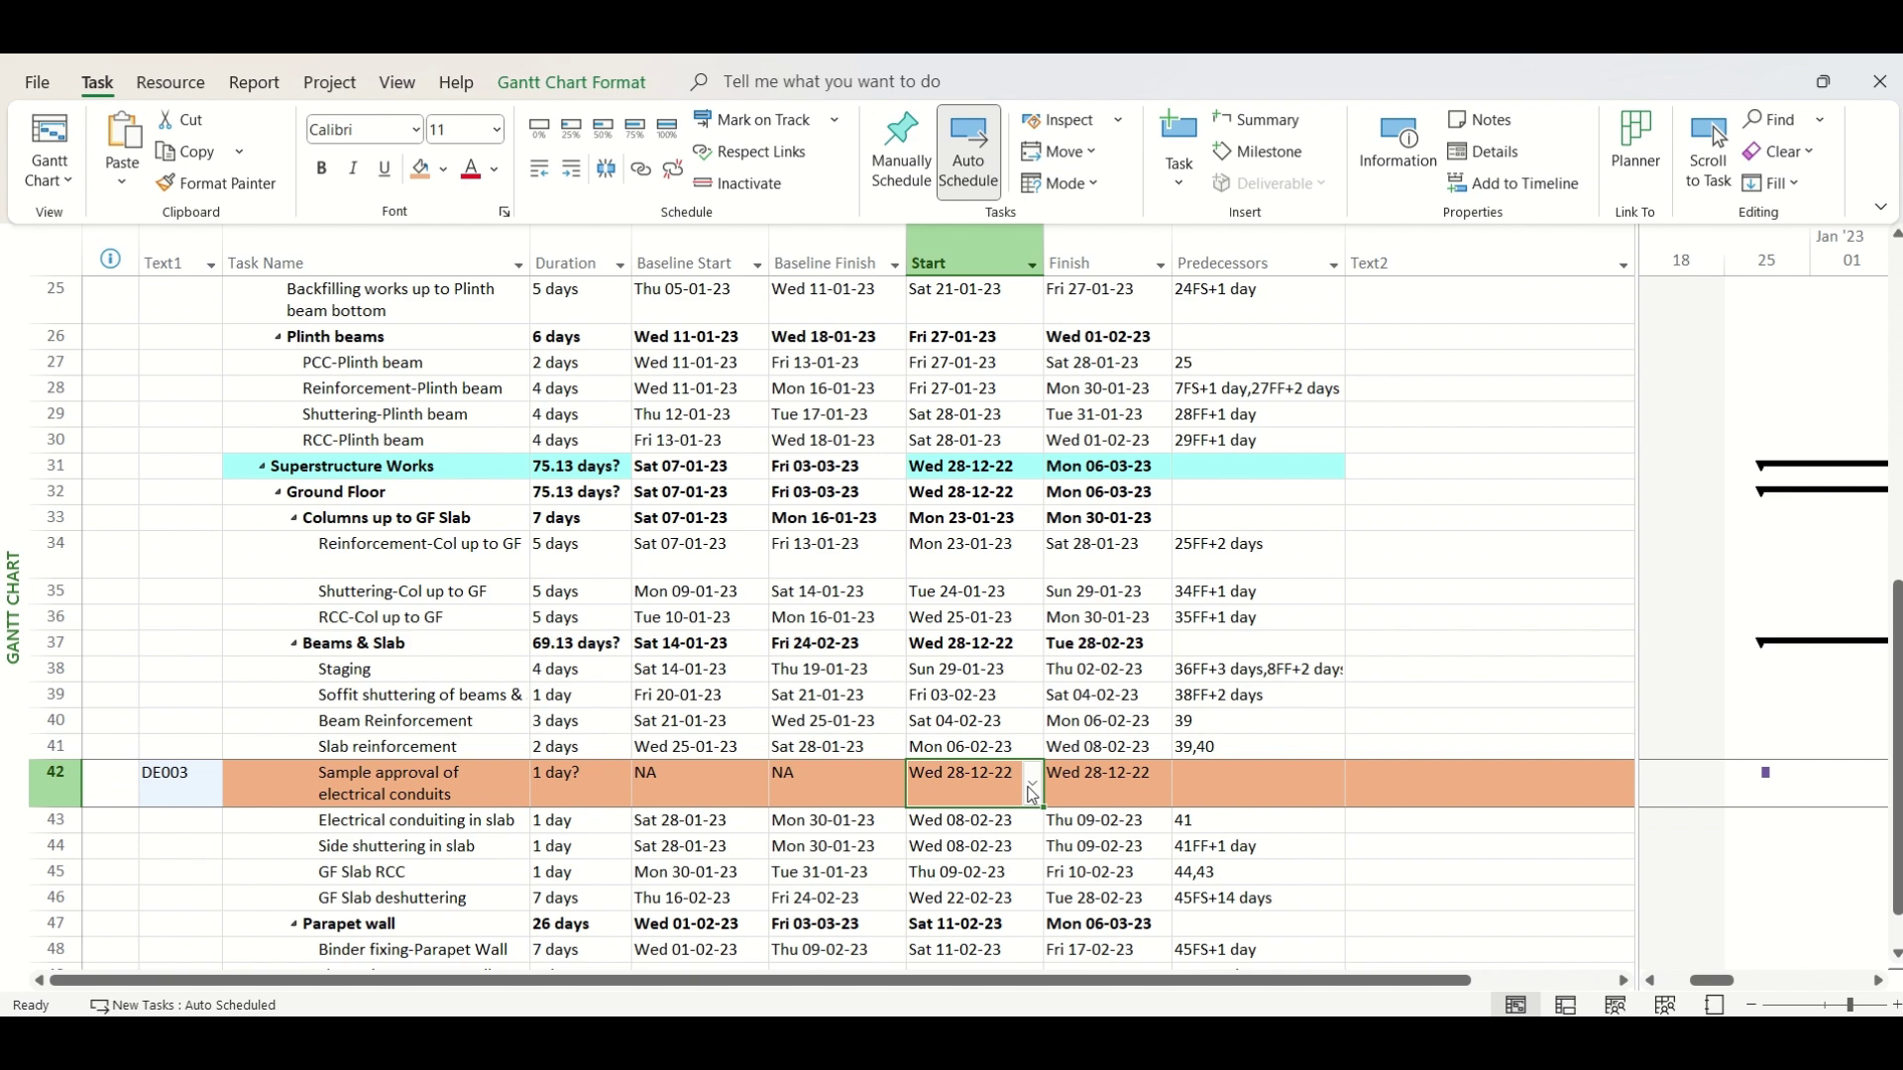
left_click(1032, 789)
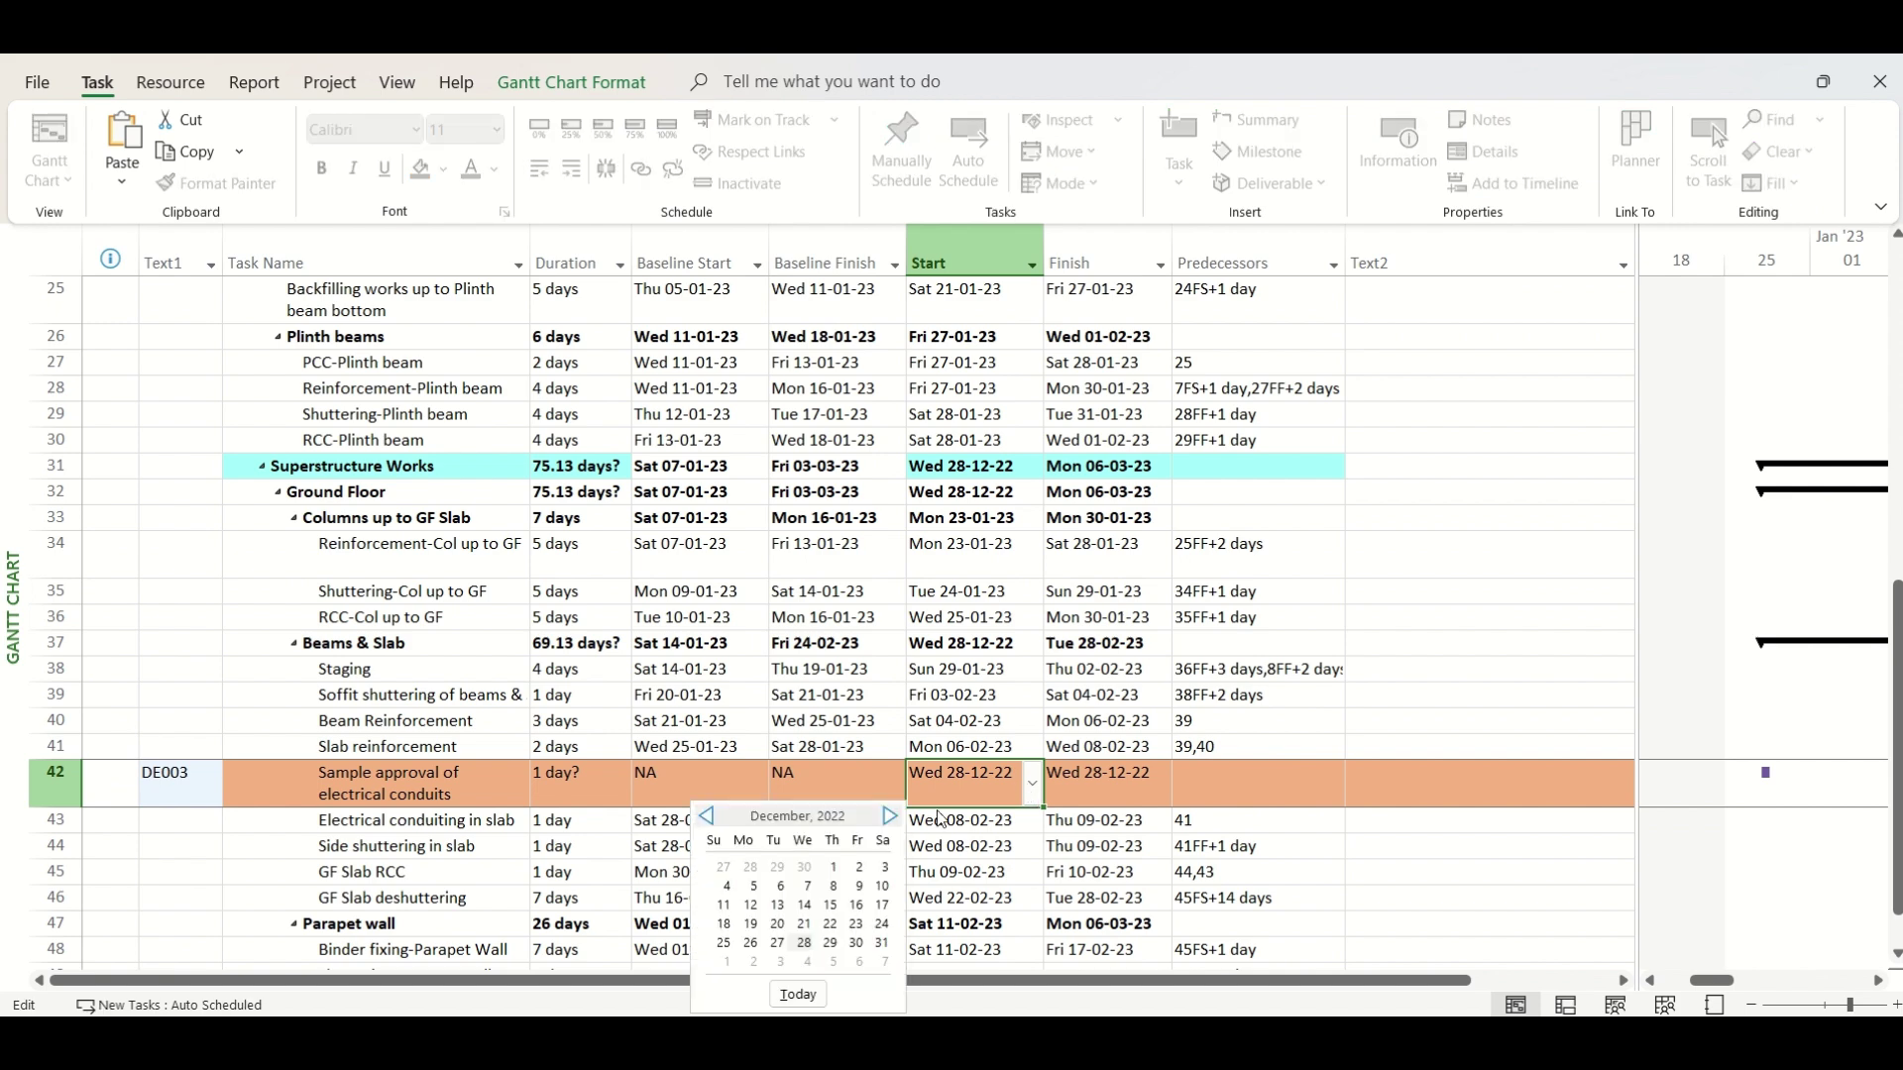
left_click(889, 816)
left_click(726, 866)
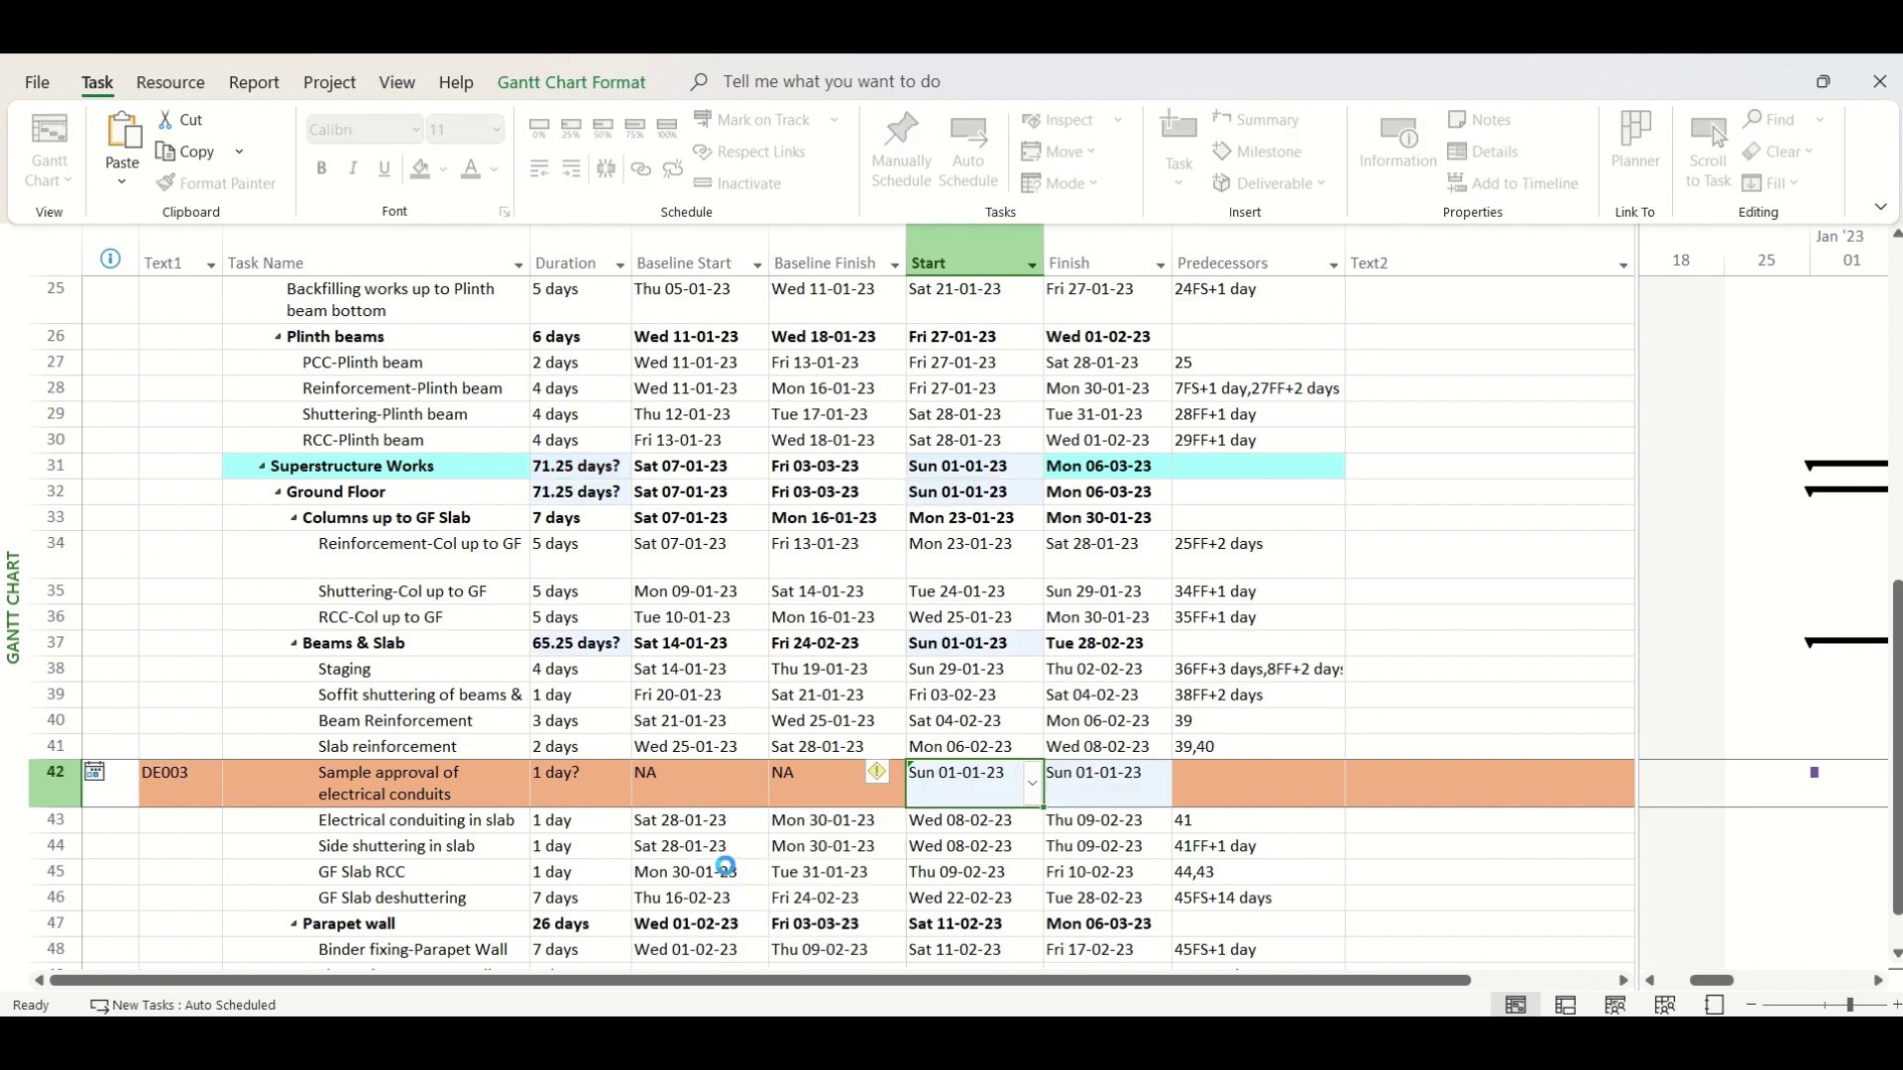
left_click(1078, 791)
key("alt+Tab")
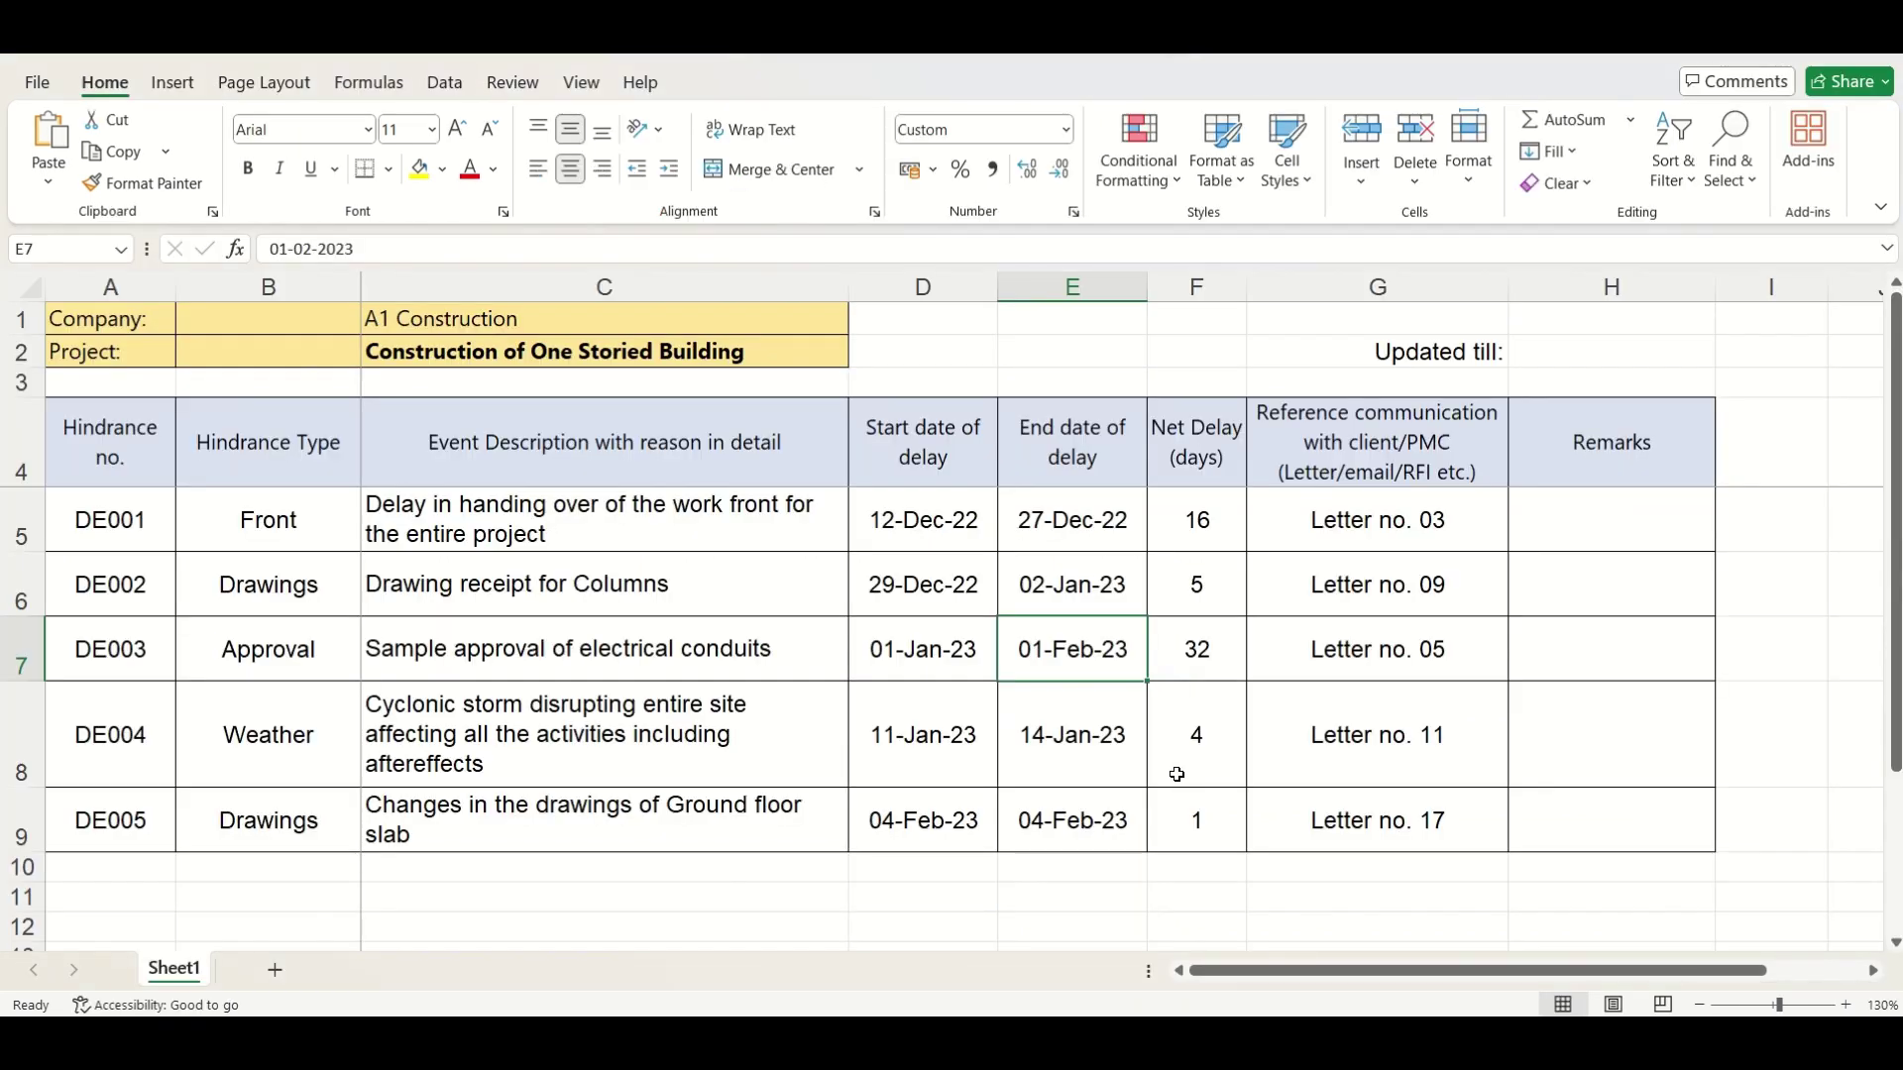
key("alt+Tab")
left_click(1161, 784)
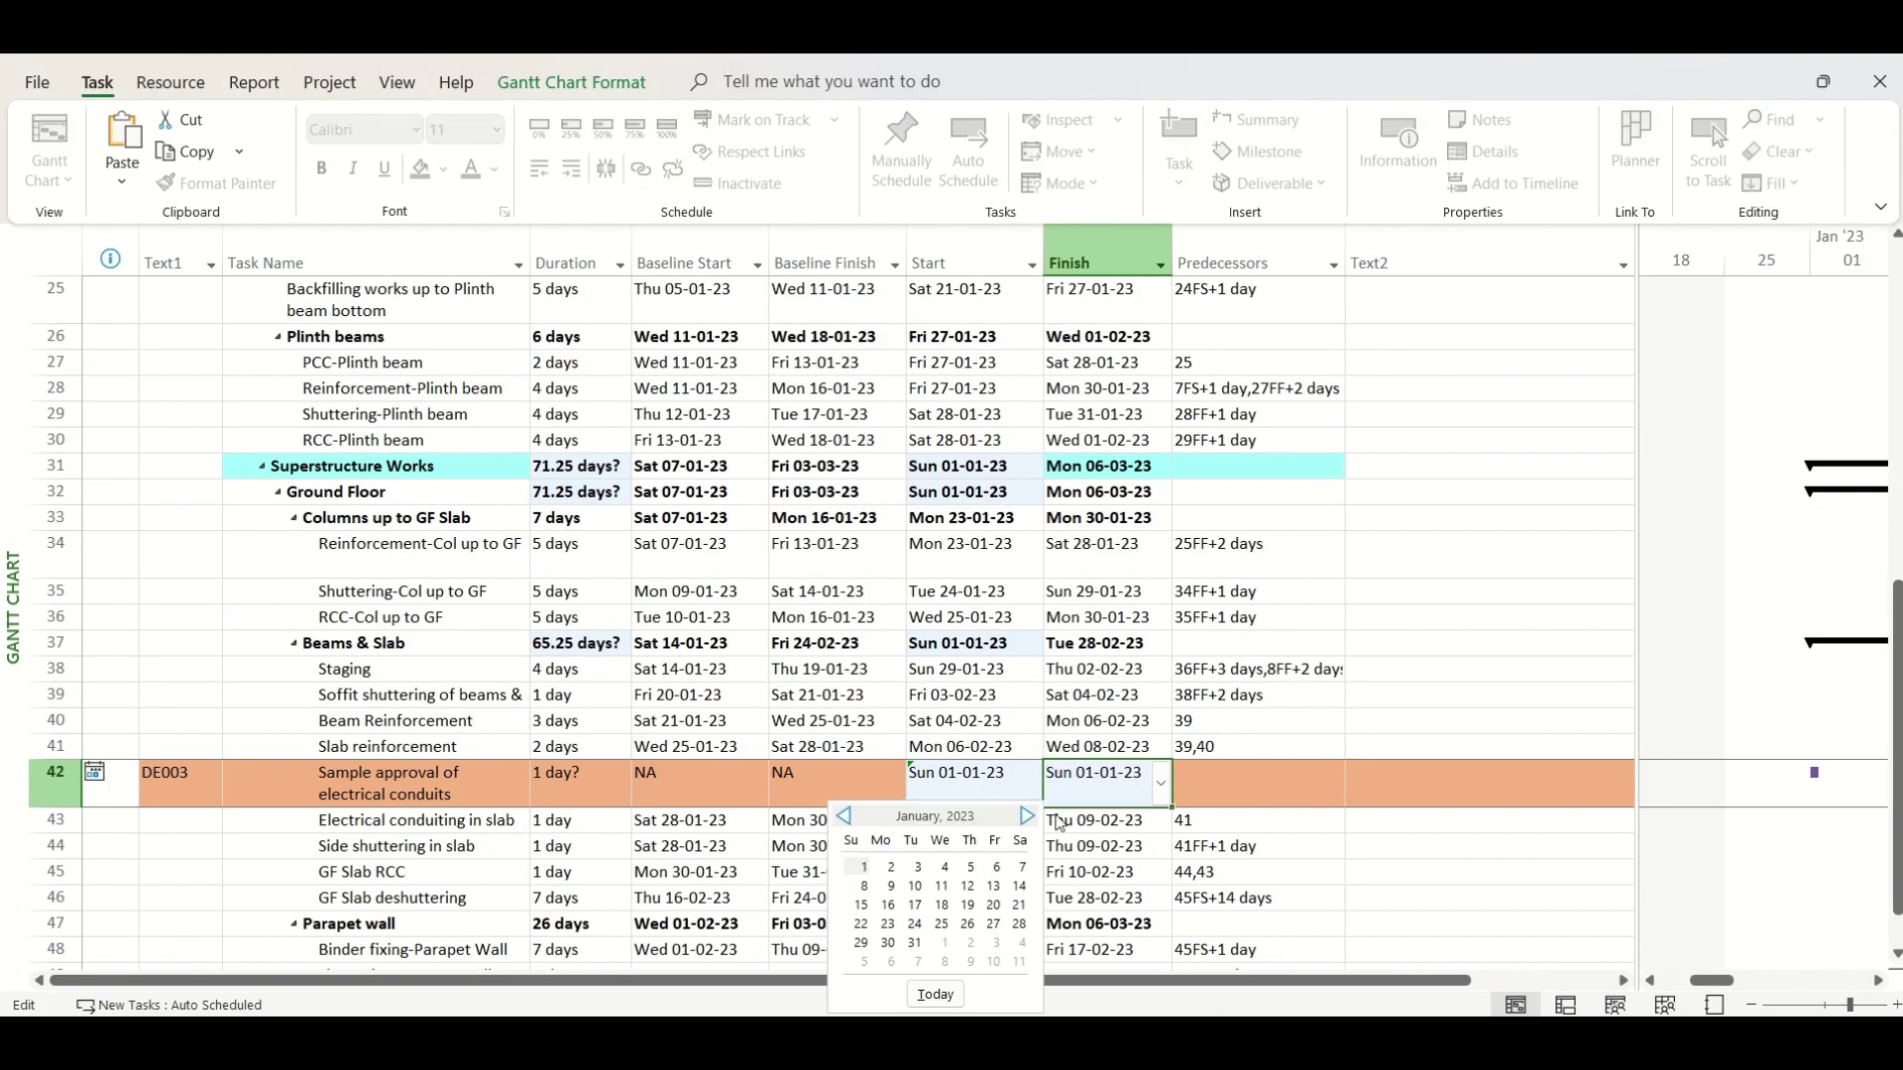
left_click(1026, 819)
left_click(942, 867)
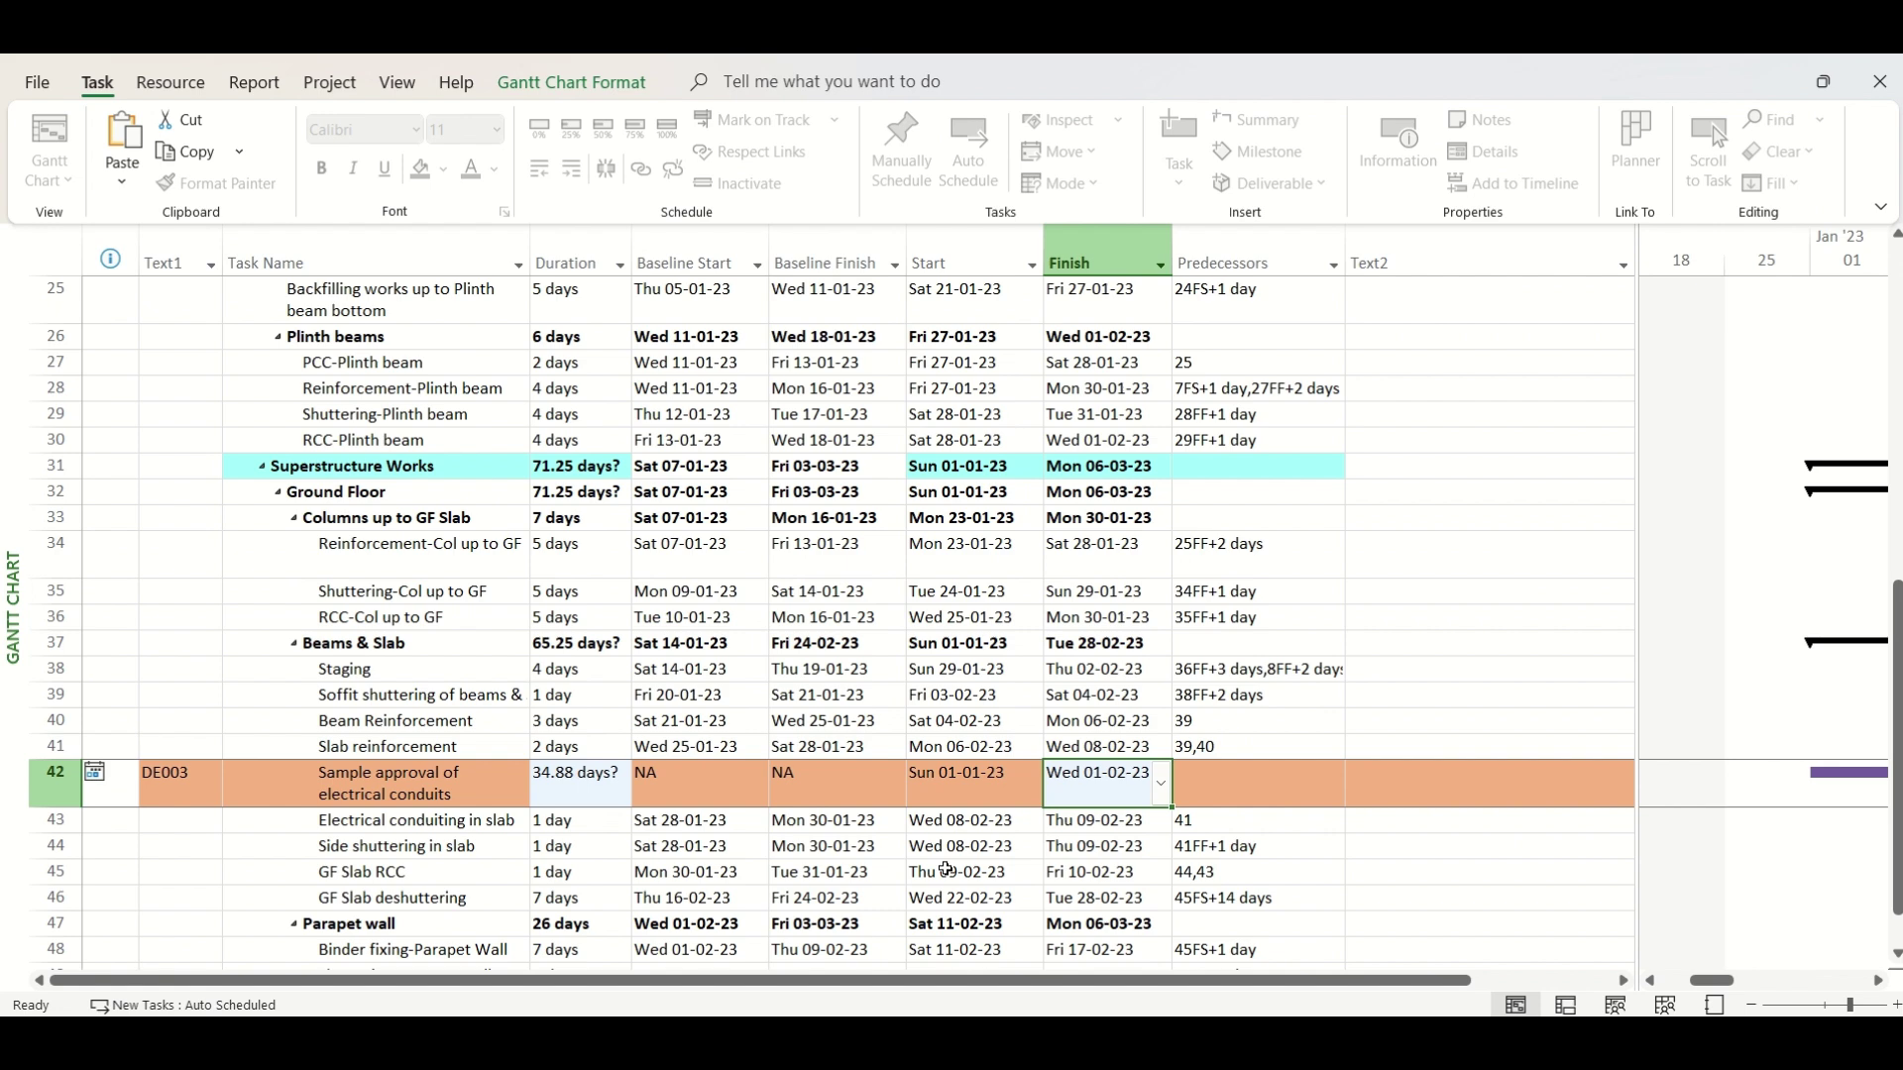
left_click(1229, 821)
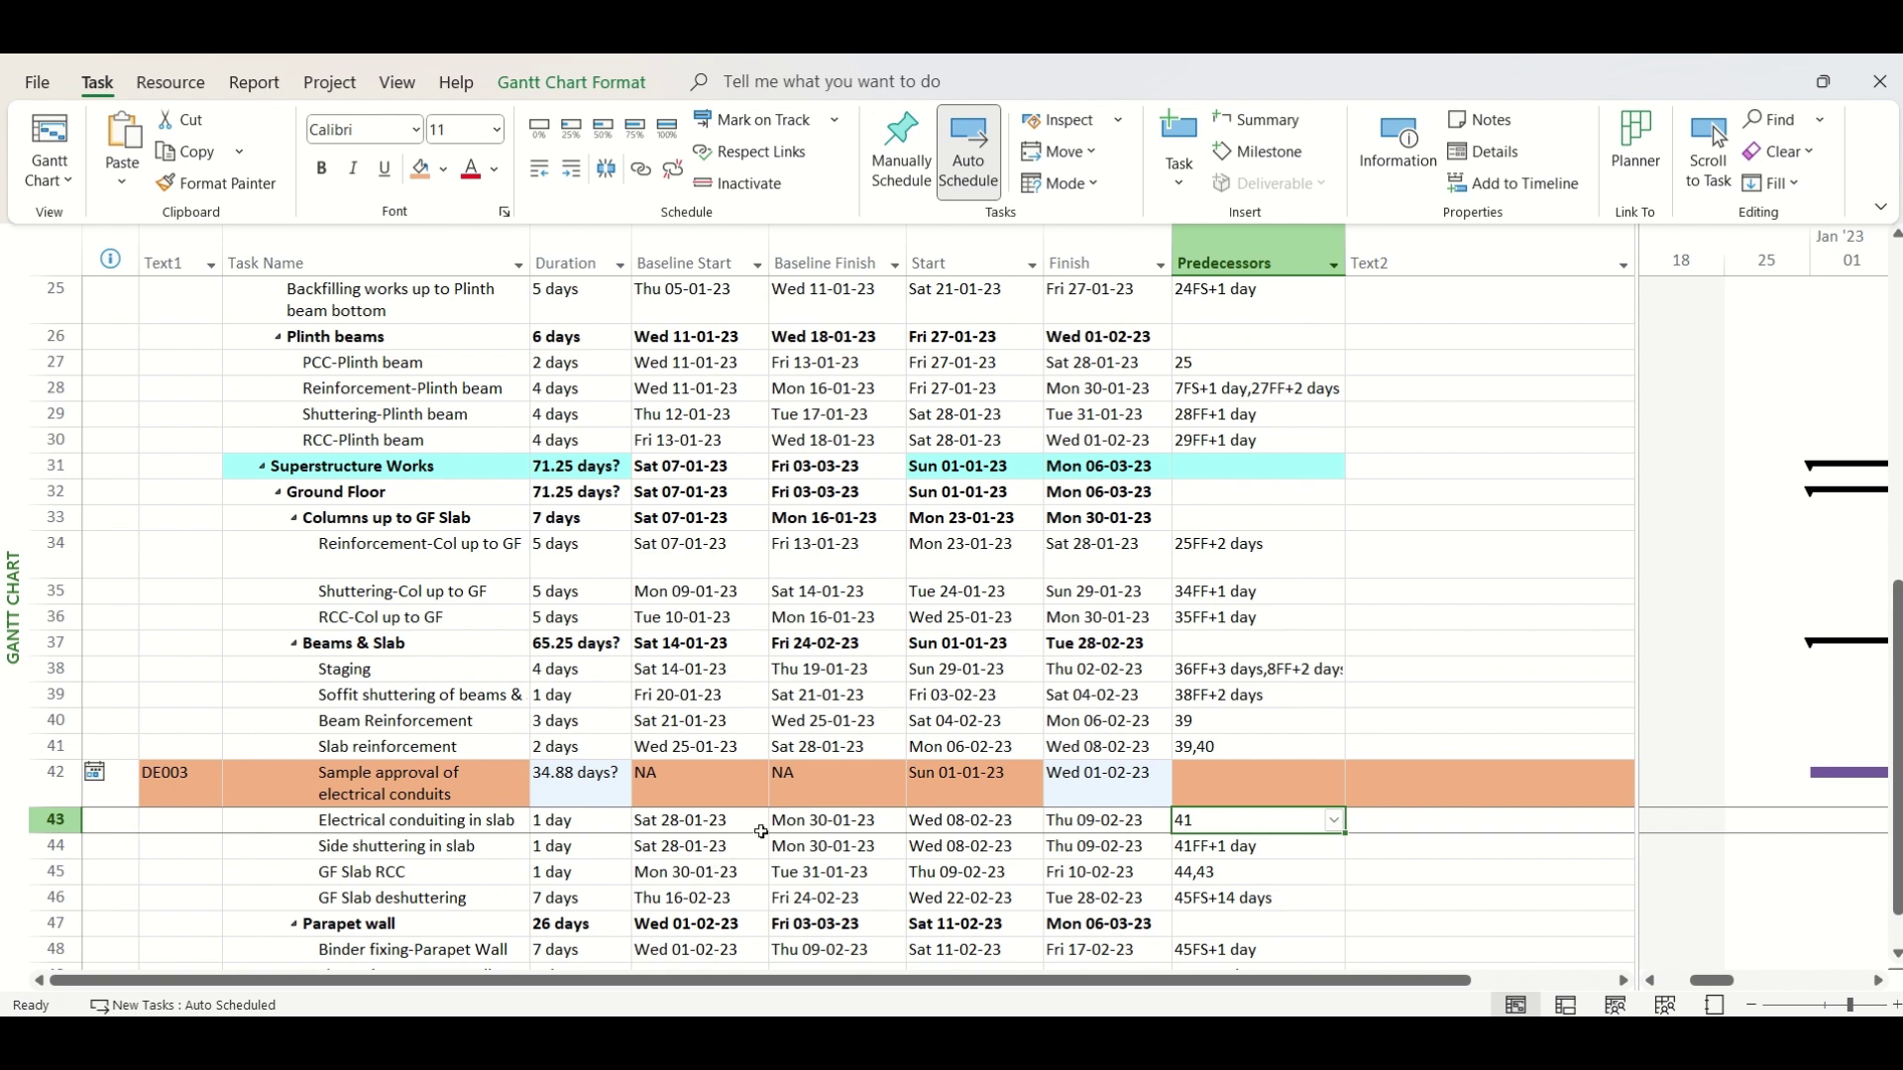
Step: Make Electrical conduiting in slab (row 43) follow 41,42FS+15 days, adding the DE003 delay link
left_click(1237, 820)
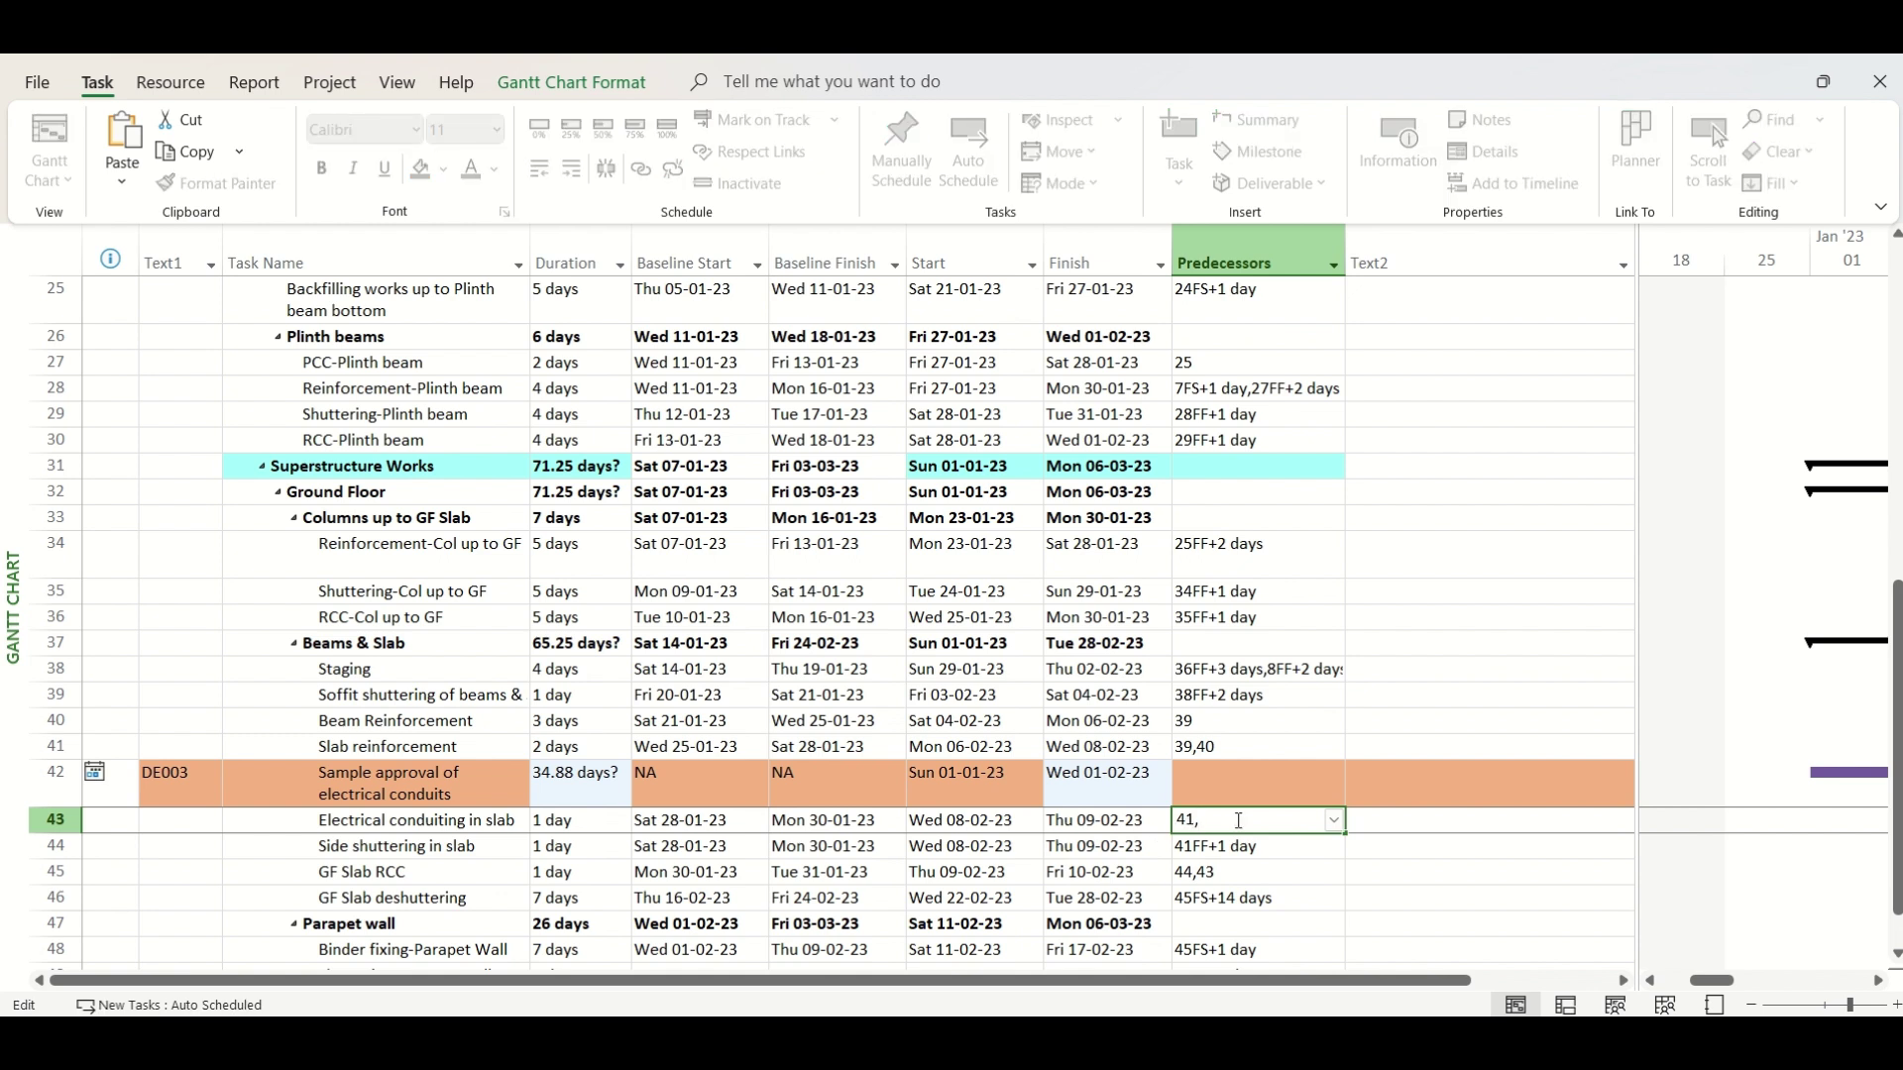
type(",42")
key("Return")
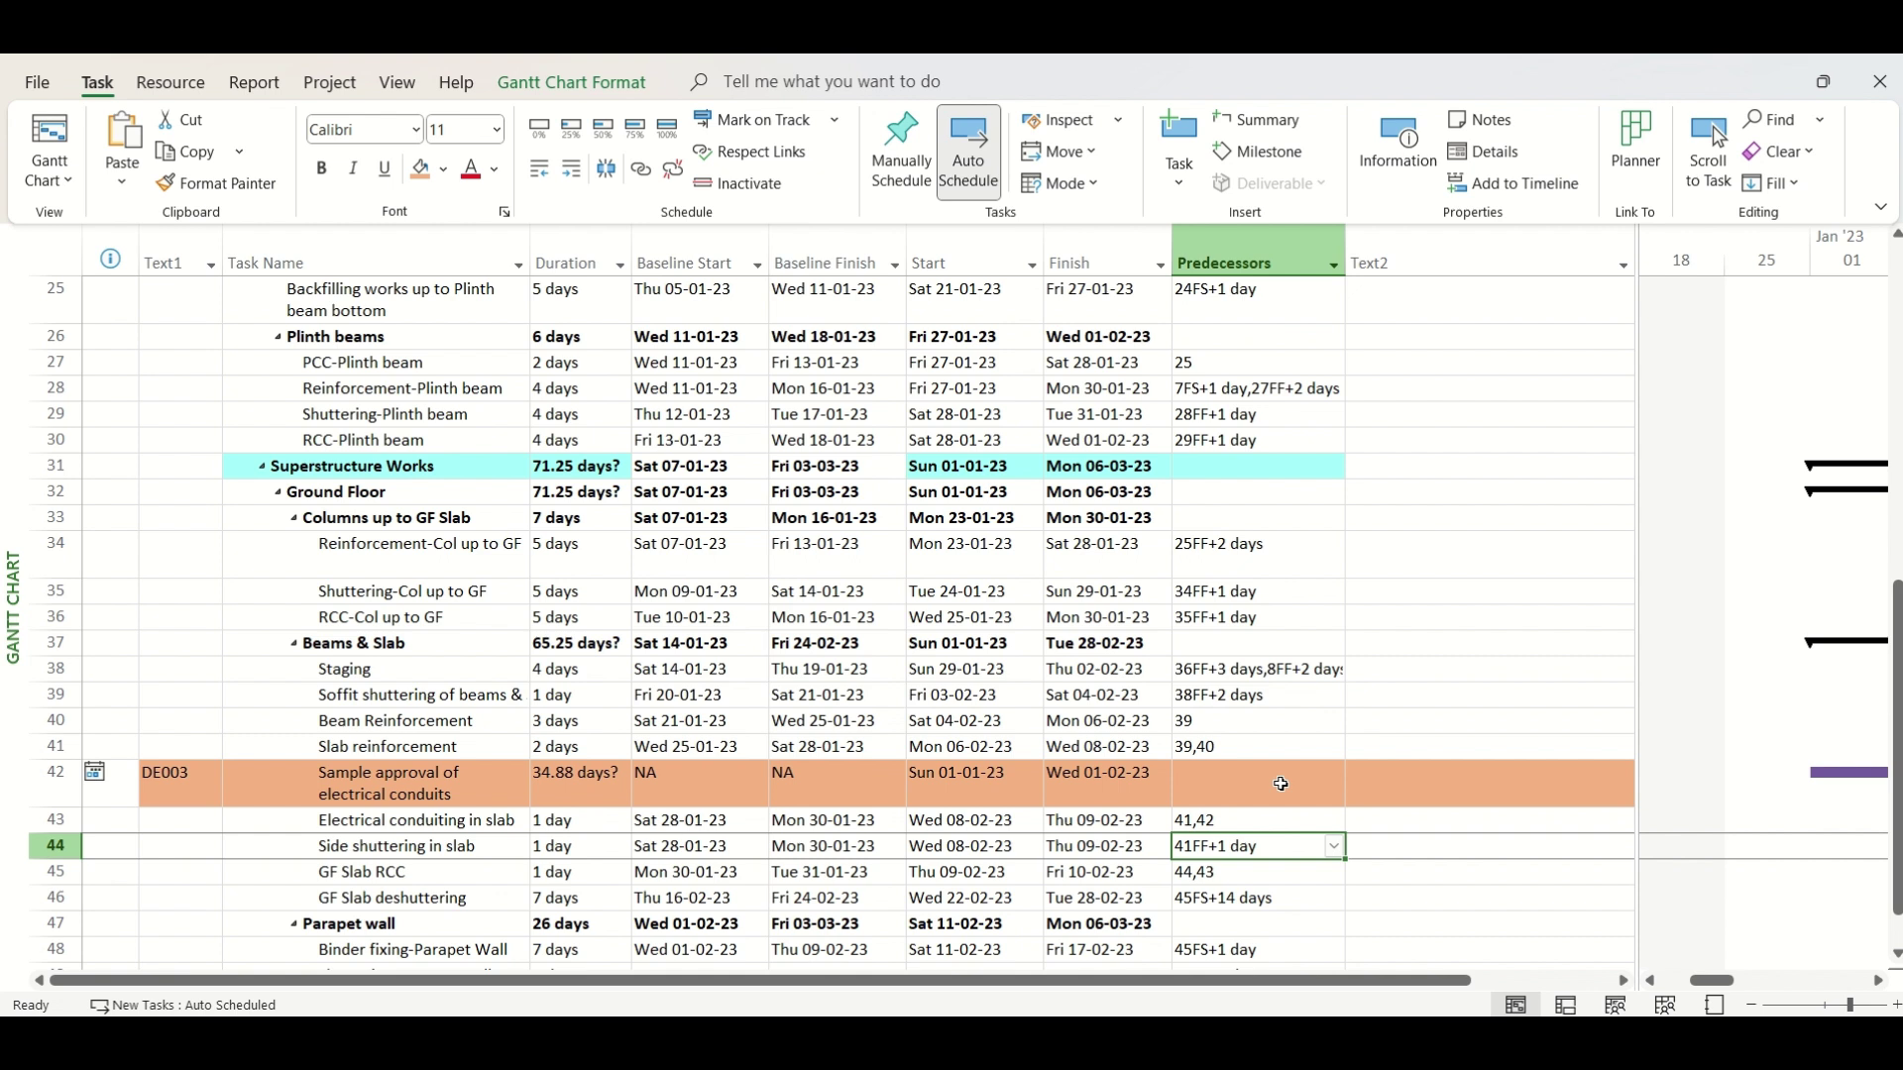
left_click(1243, 820)
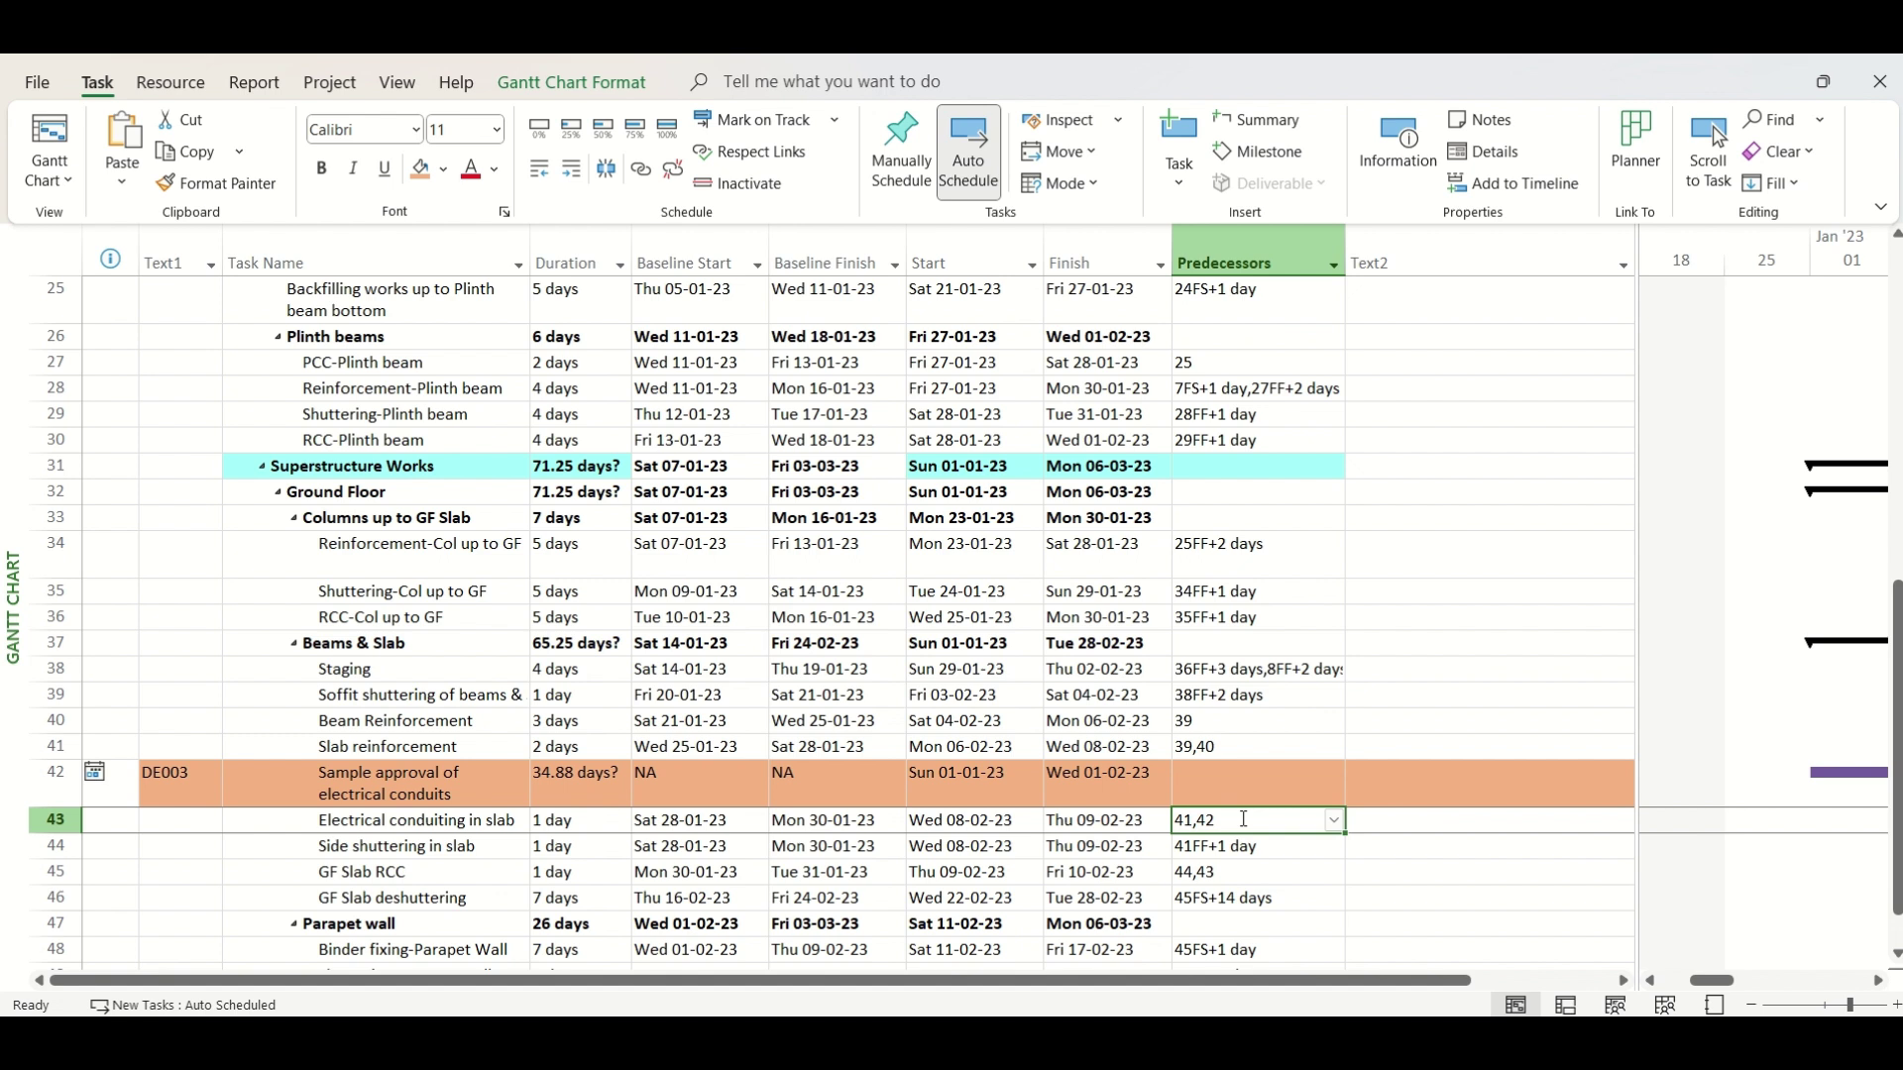
left_click(1245, 819)
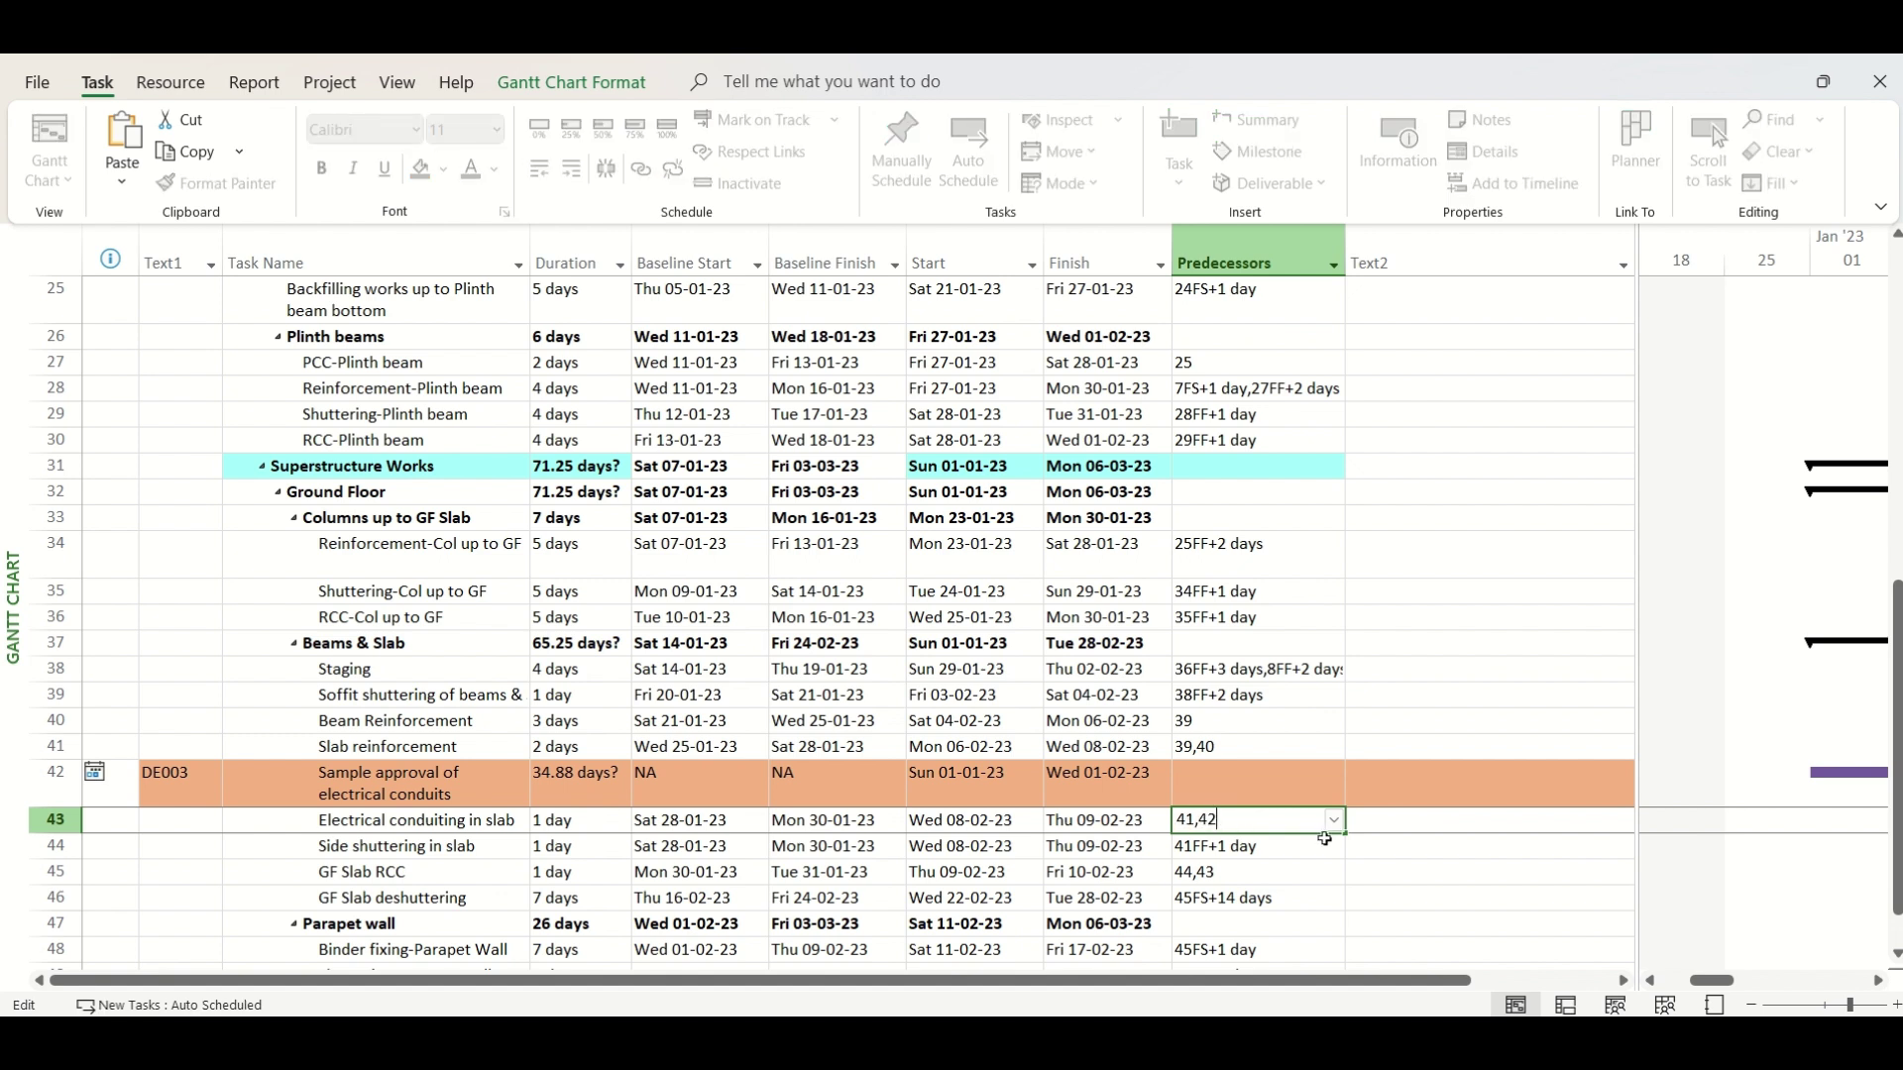
type("FS+15")
key("Return")
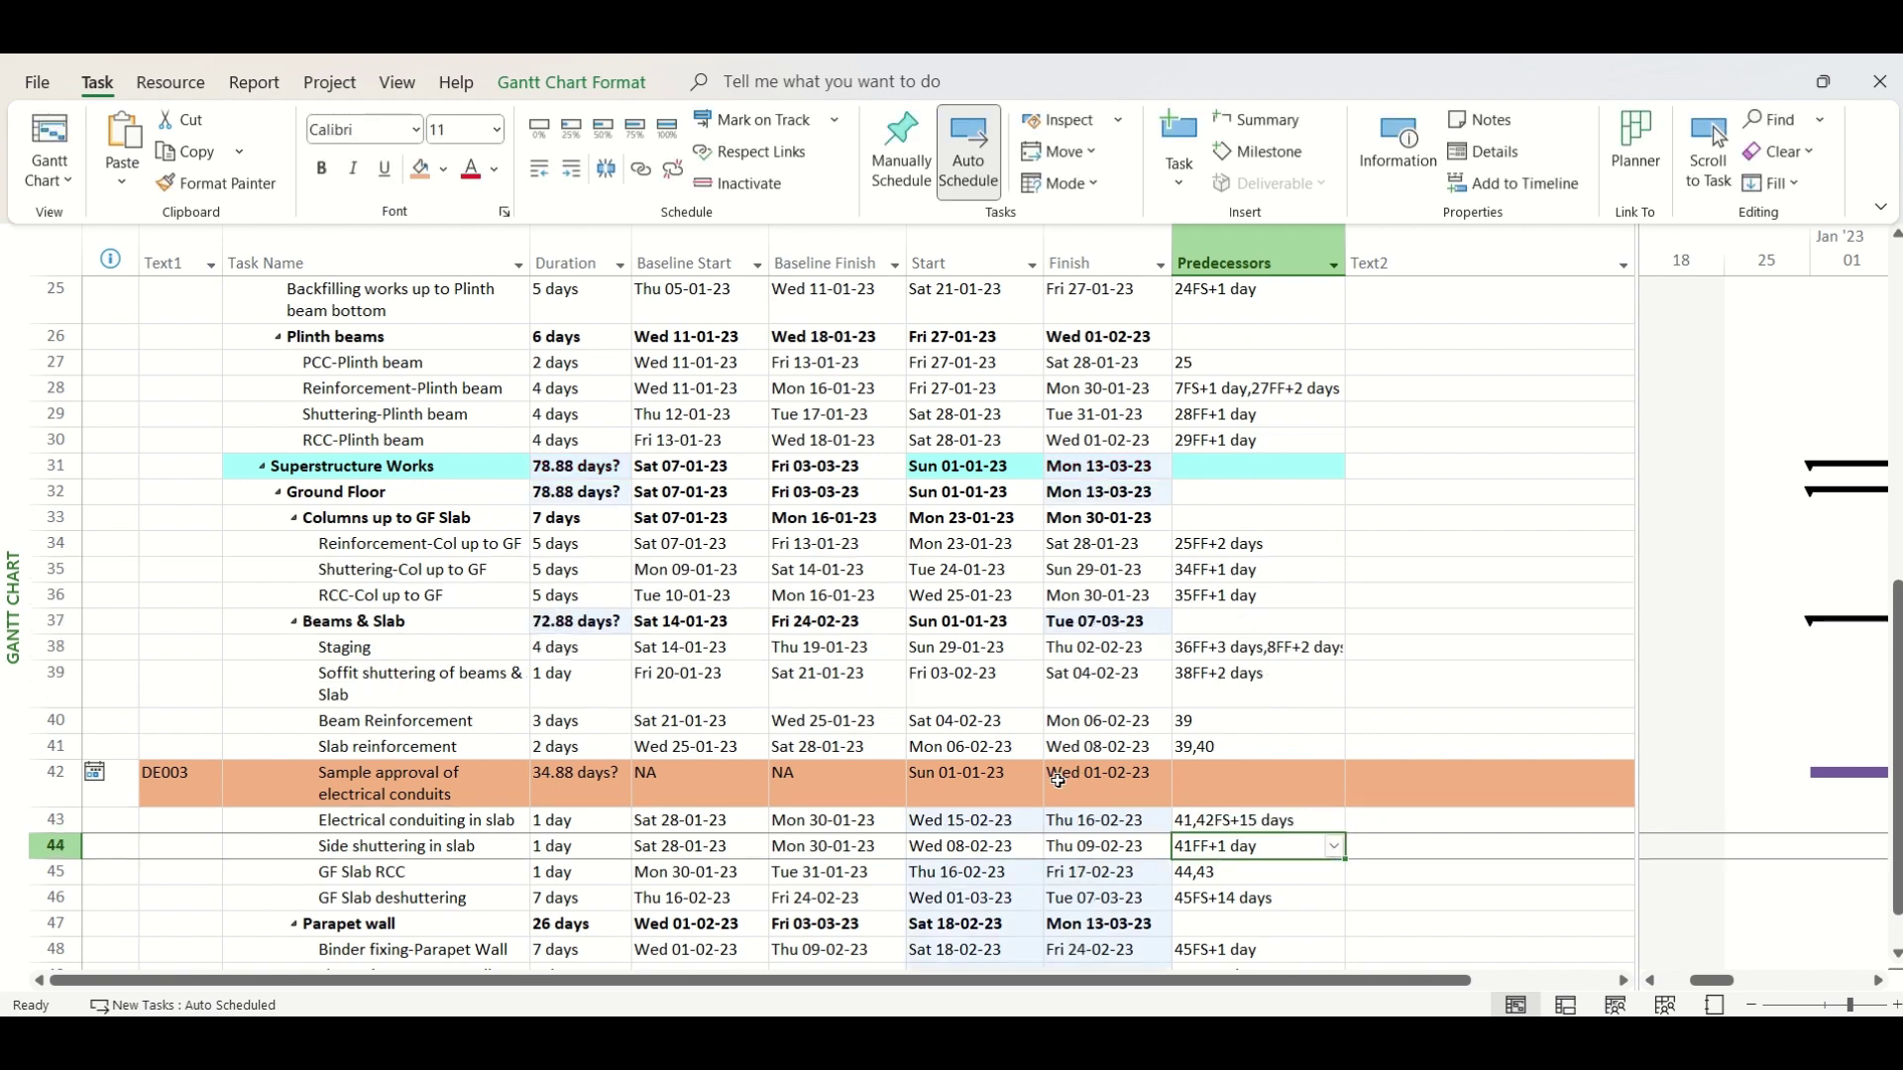
left_click(580, 784)
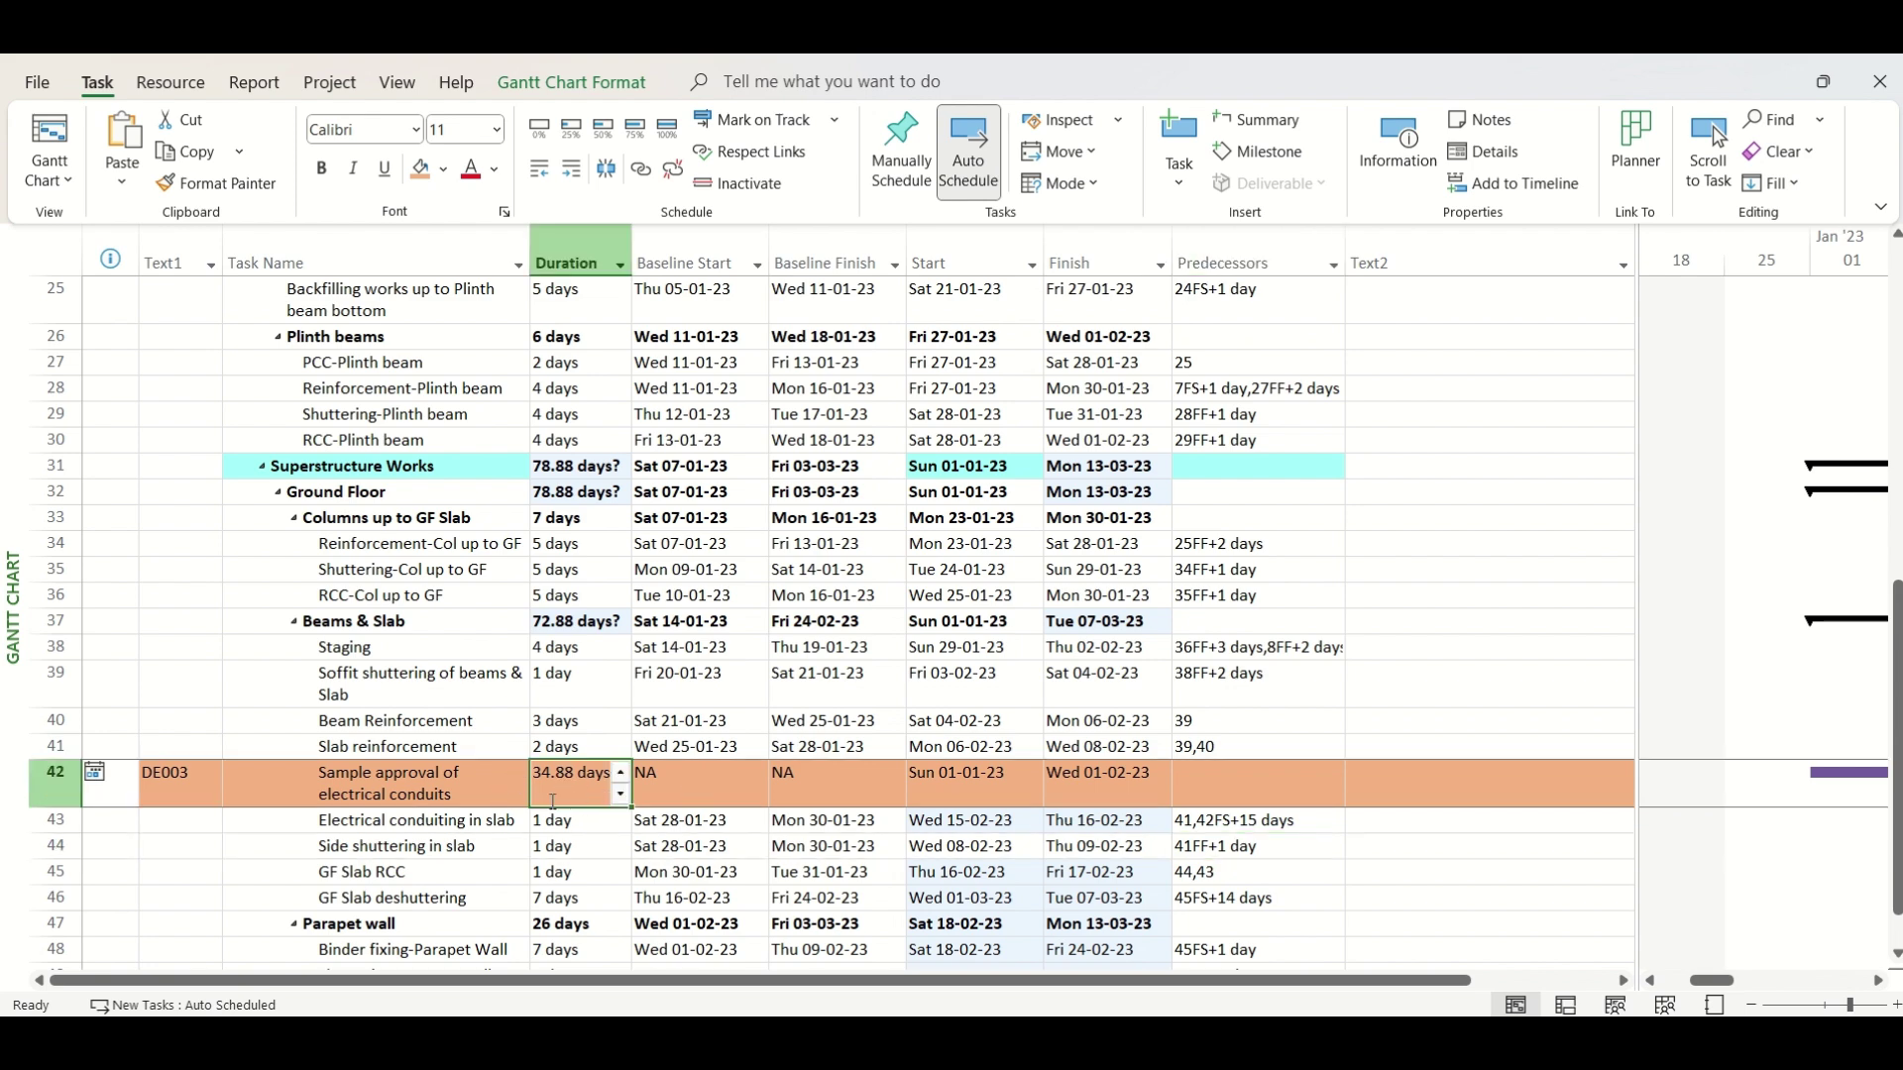
Step: Set the DE003 delay task's duration to a whole-day value of 35
type("35")
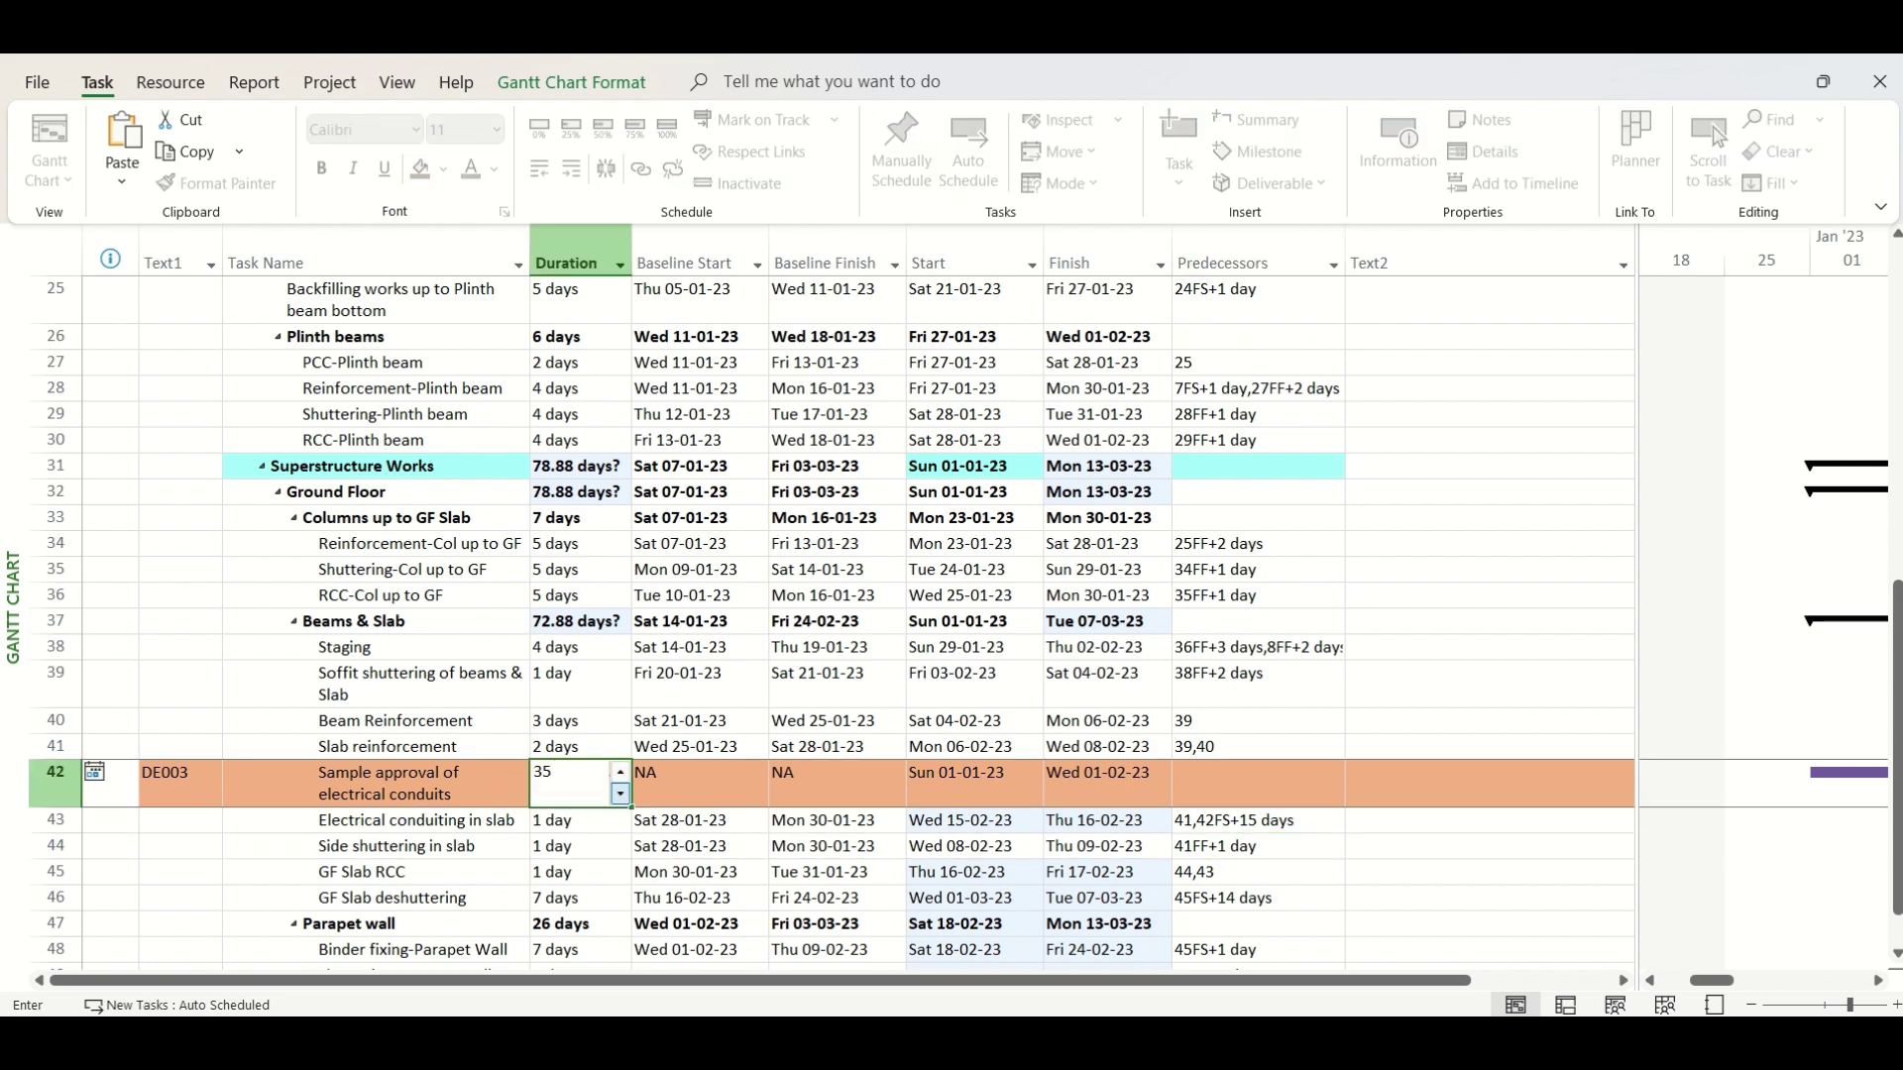
left_click(1239, 897)
scroll(1141, 713, "down", 2)
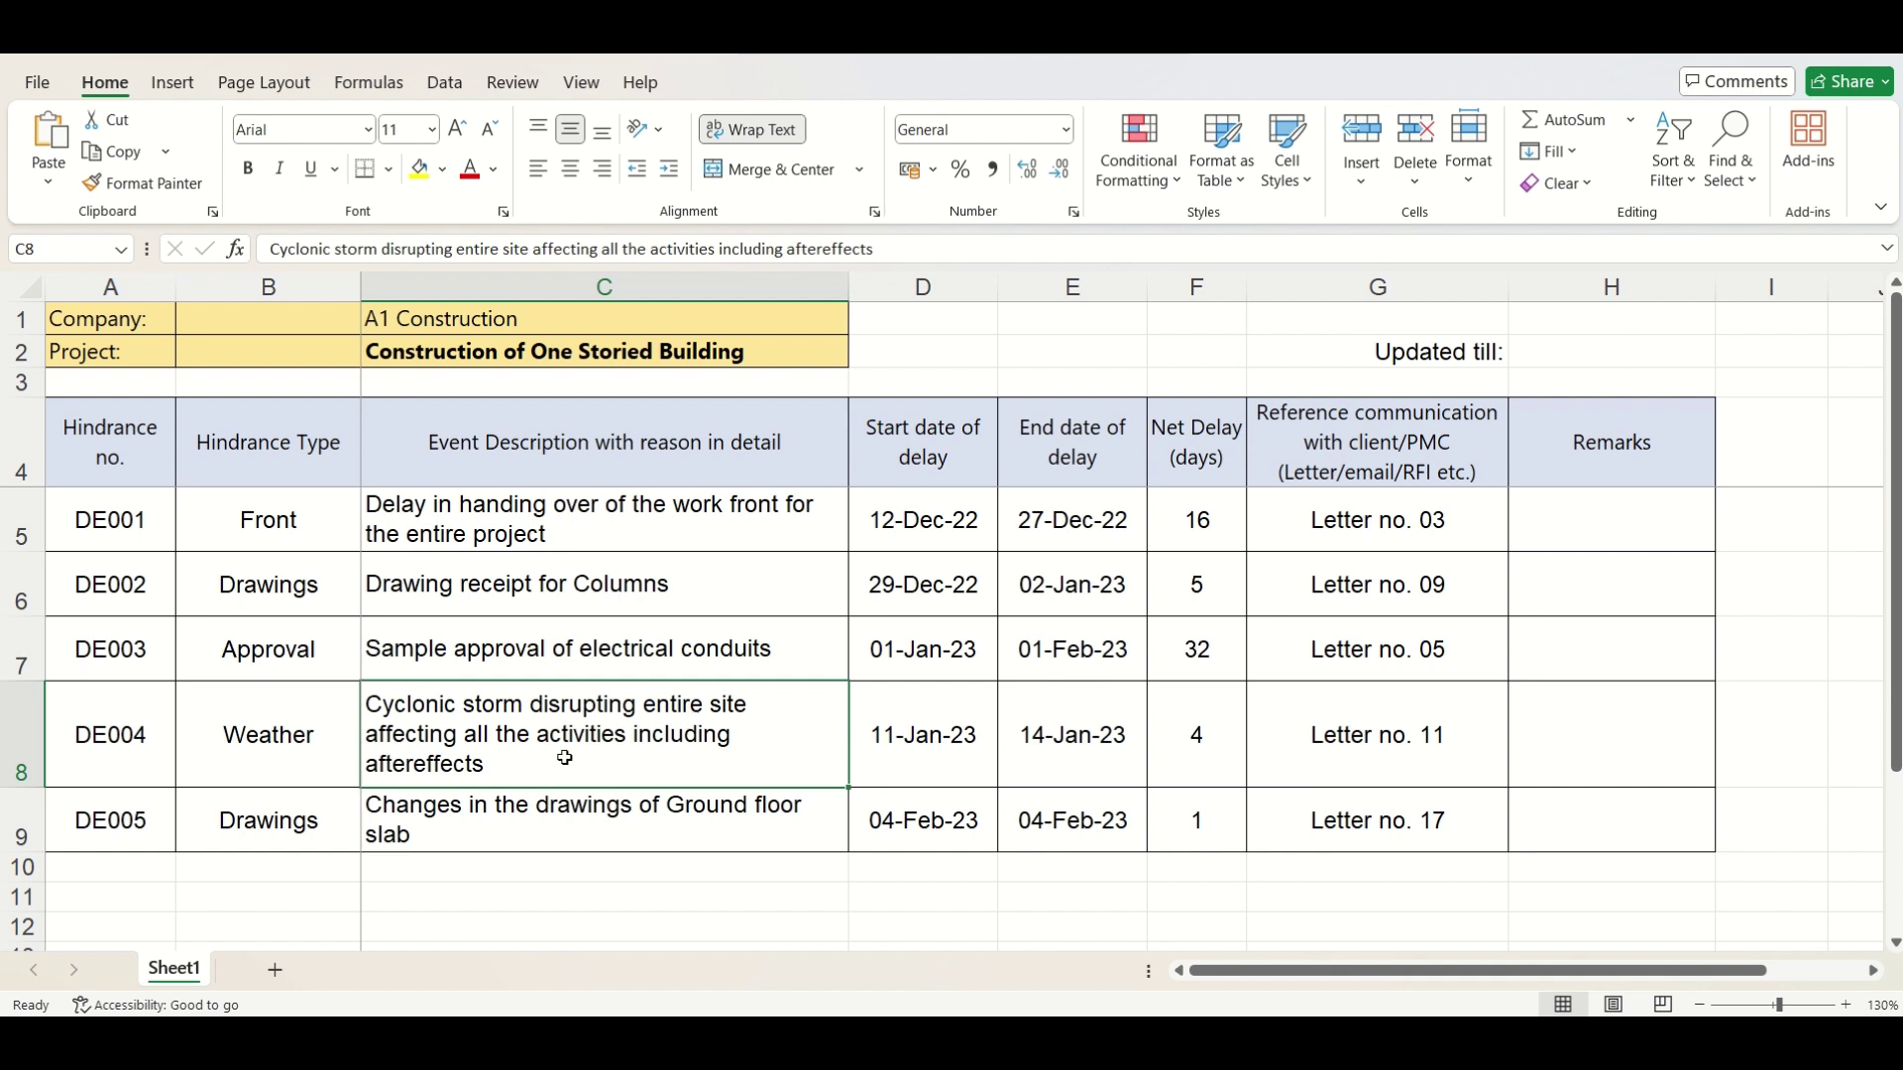
Step: In Change Working Time, add a new calendar exception named 'Cyclonic Weather'
key("alt+Tab")
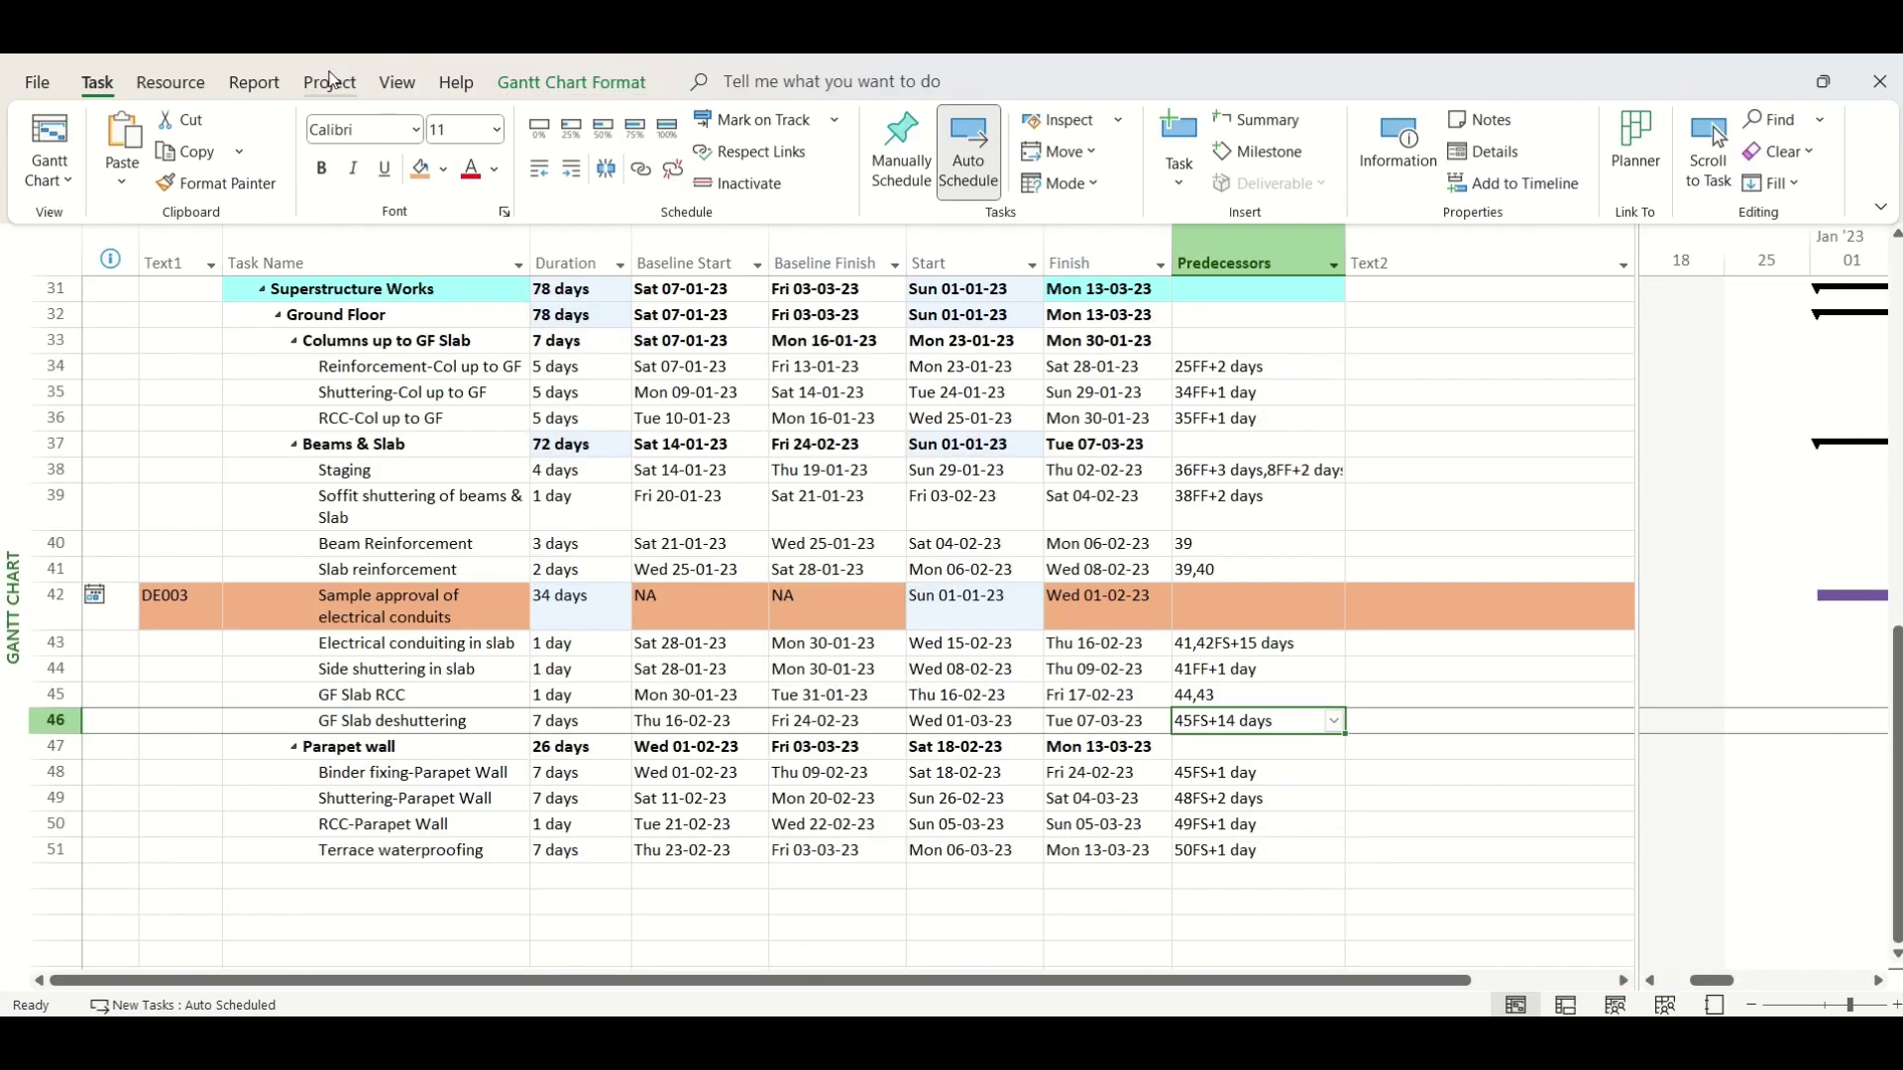
left_click(330, 81)
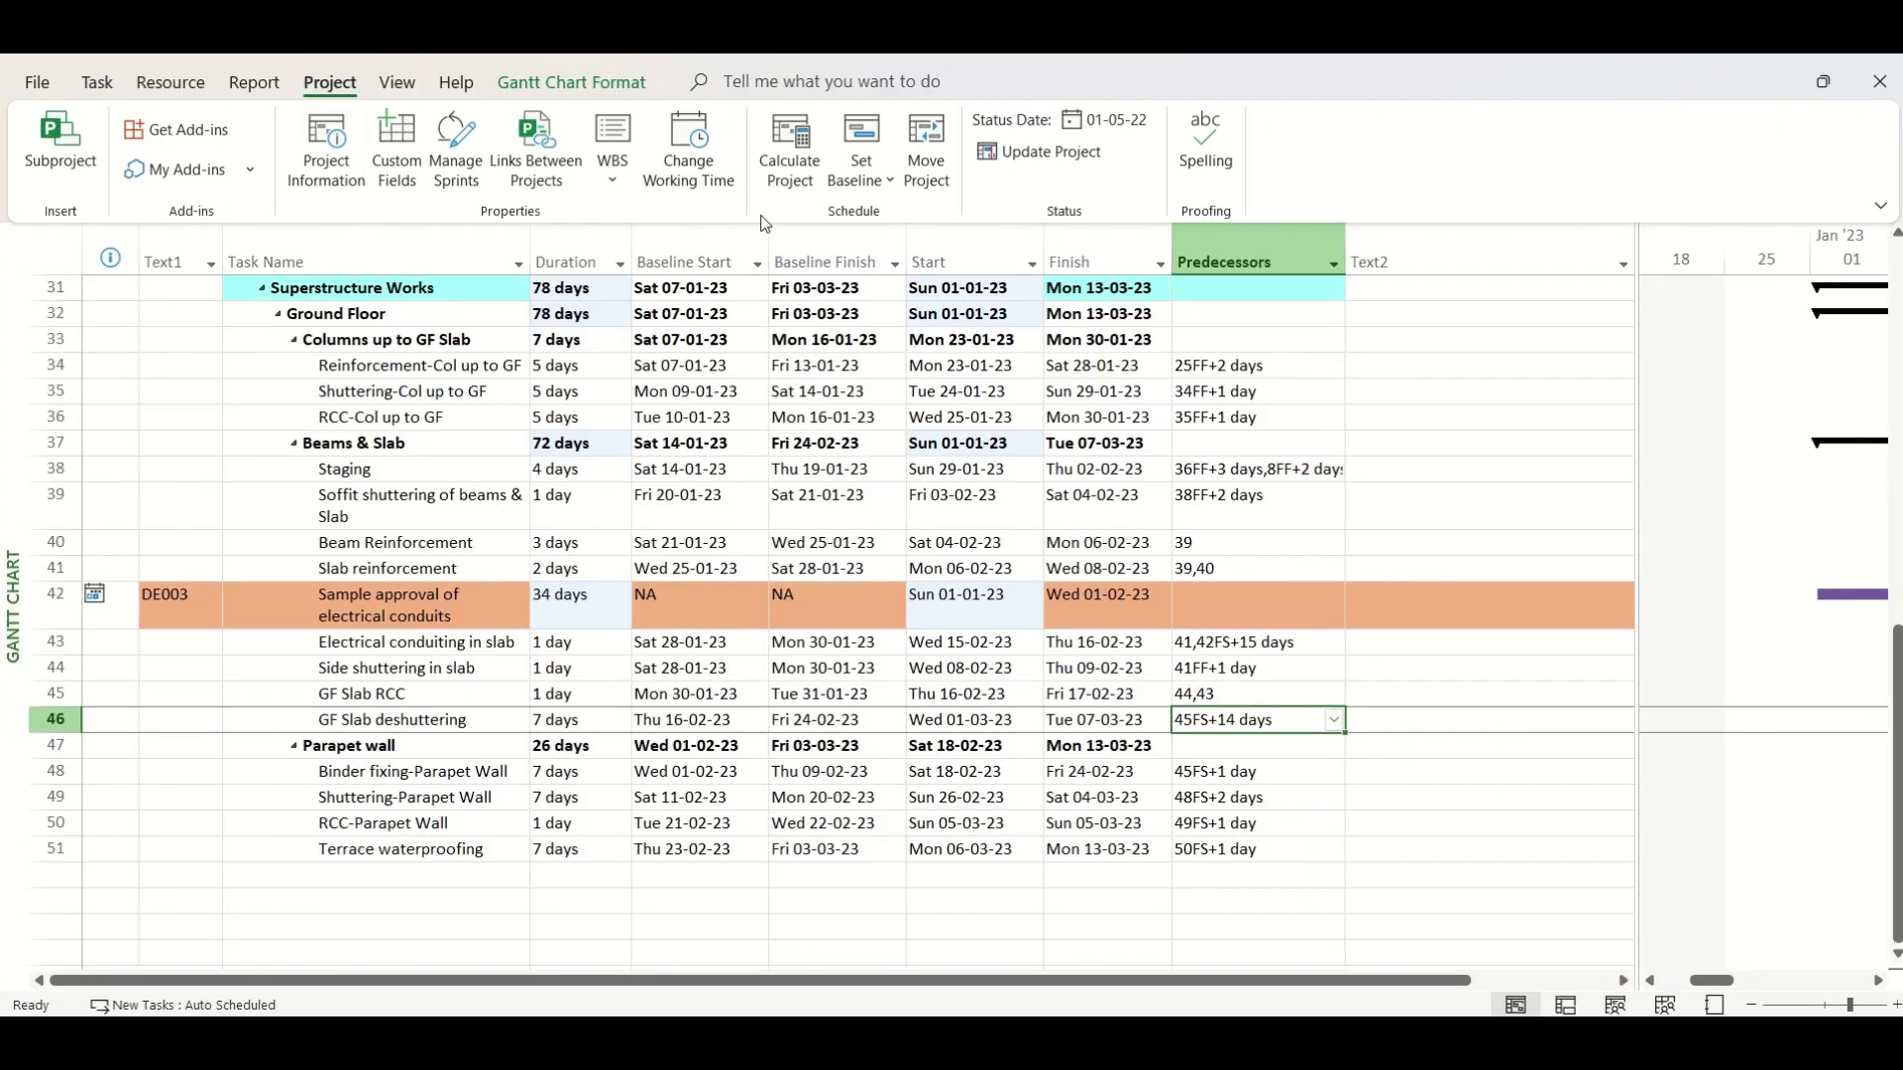
left_click(686, 158)
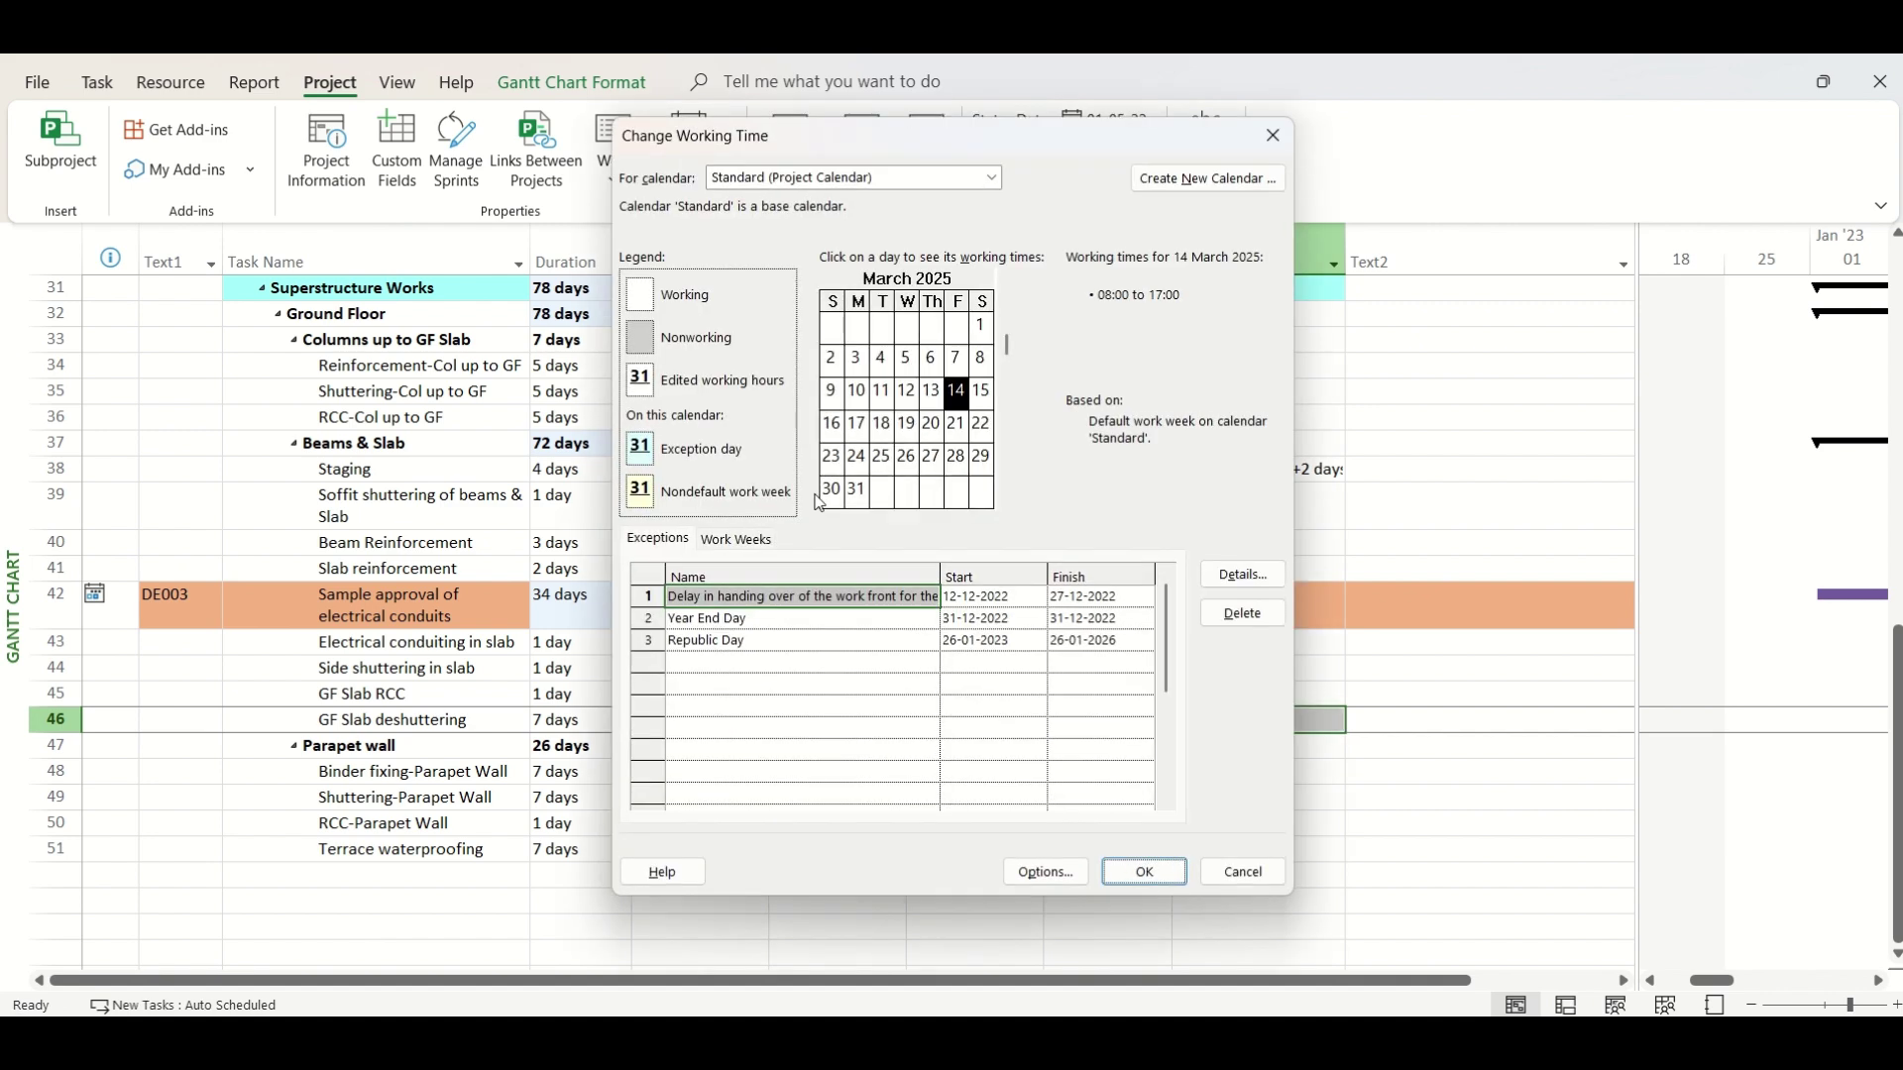
left_click(714, 663)
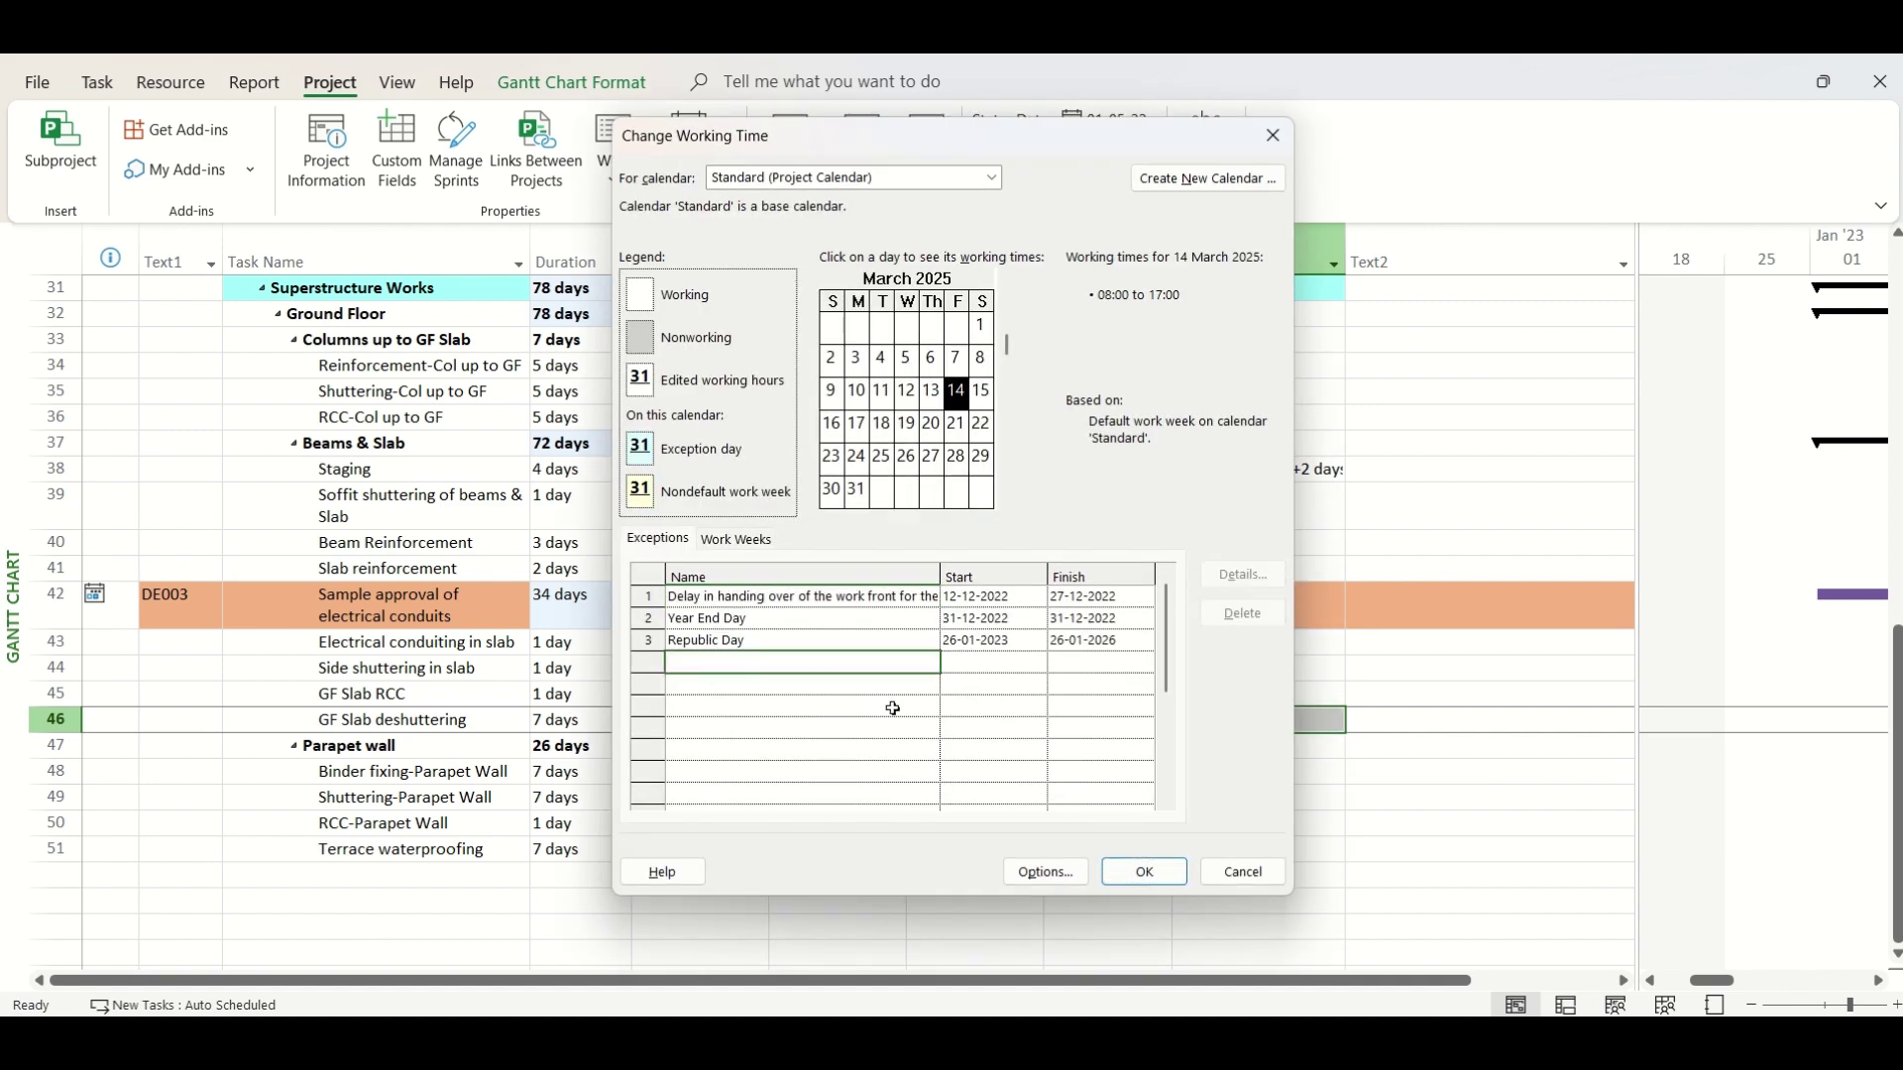
type("cYCLONIC Weather")
key("Return")
Step: Set the Cyclonic Weather exception to run from 11-01-2023 to 14-01-2023
key("alt+Tab")
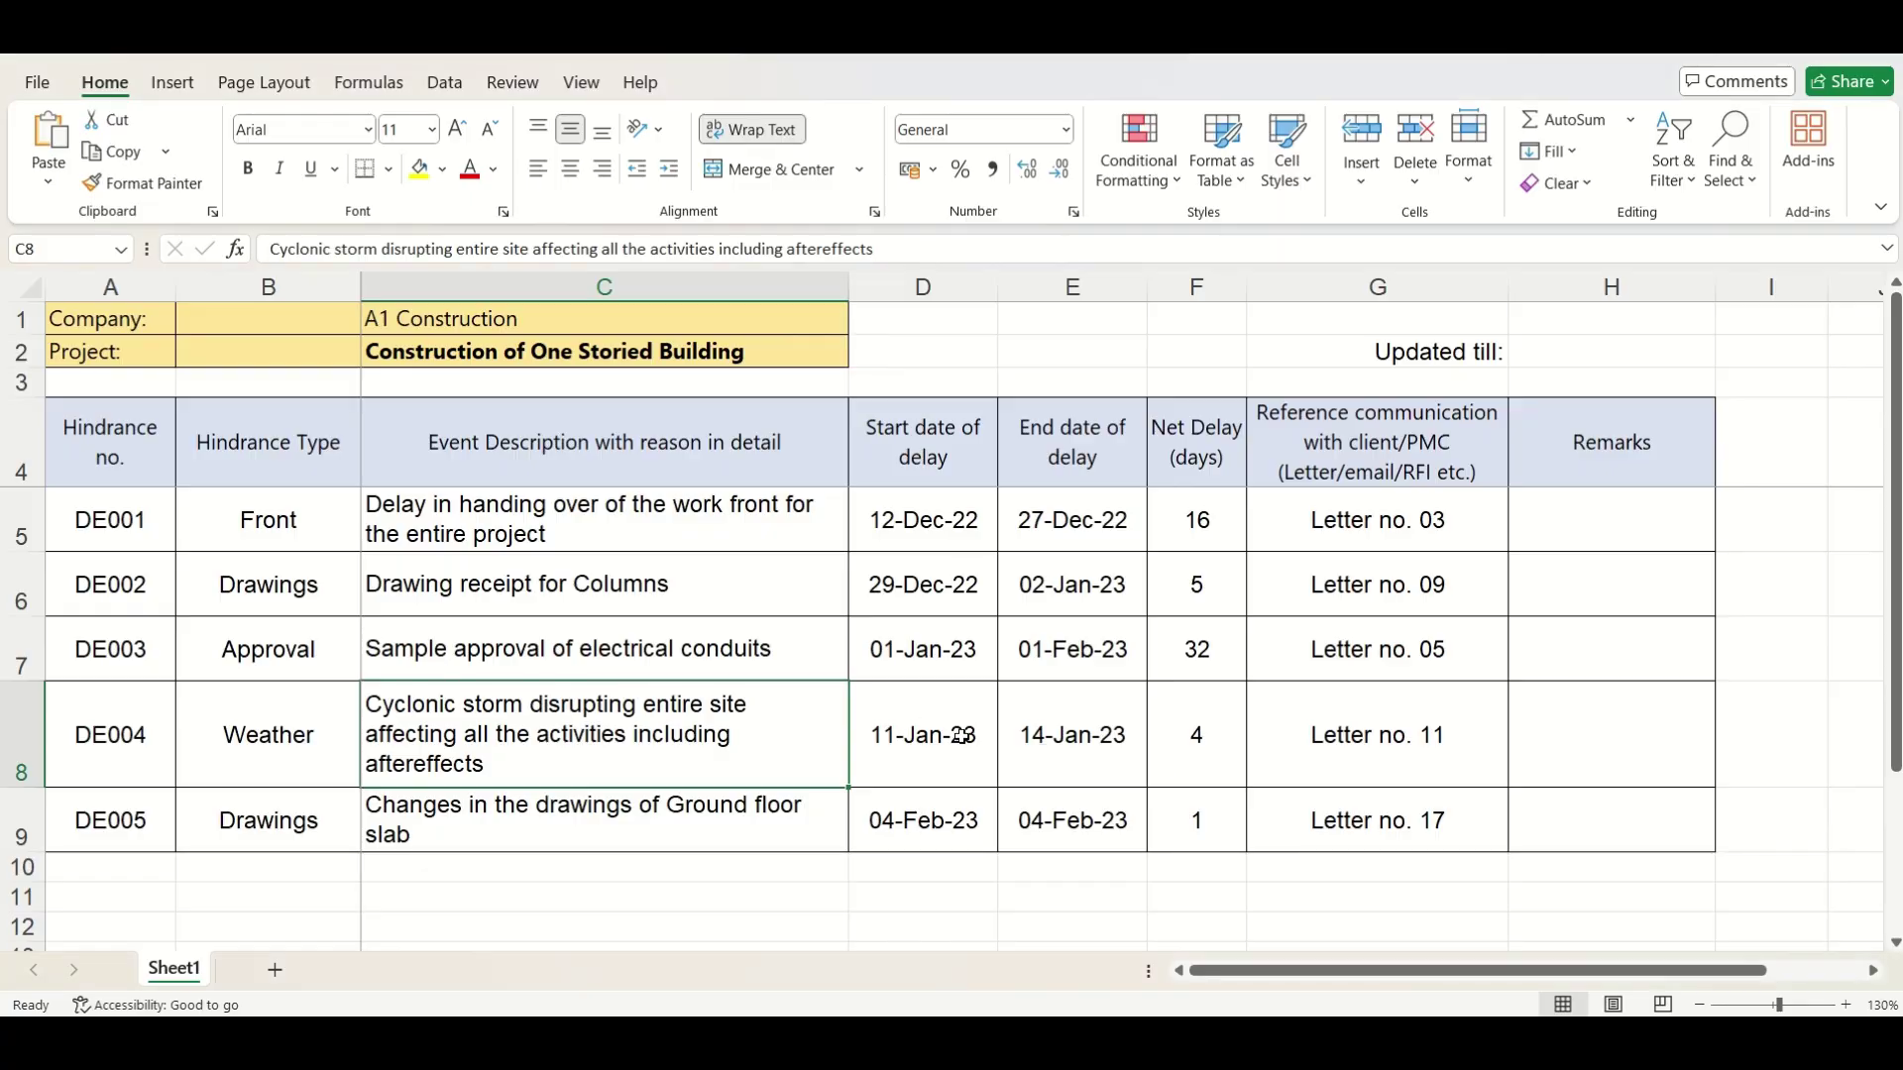
key("alt+Tab")
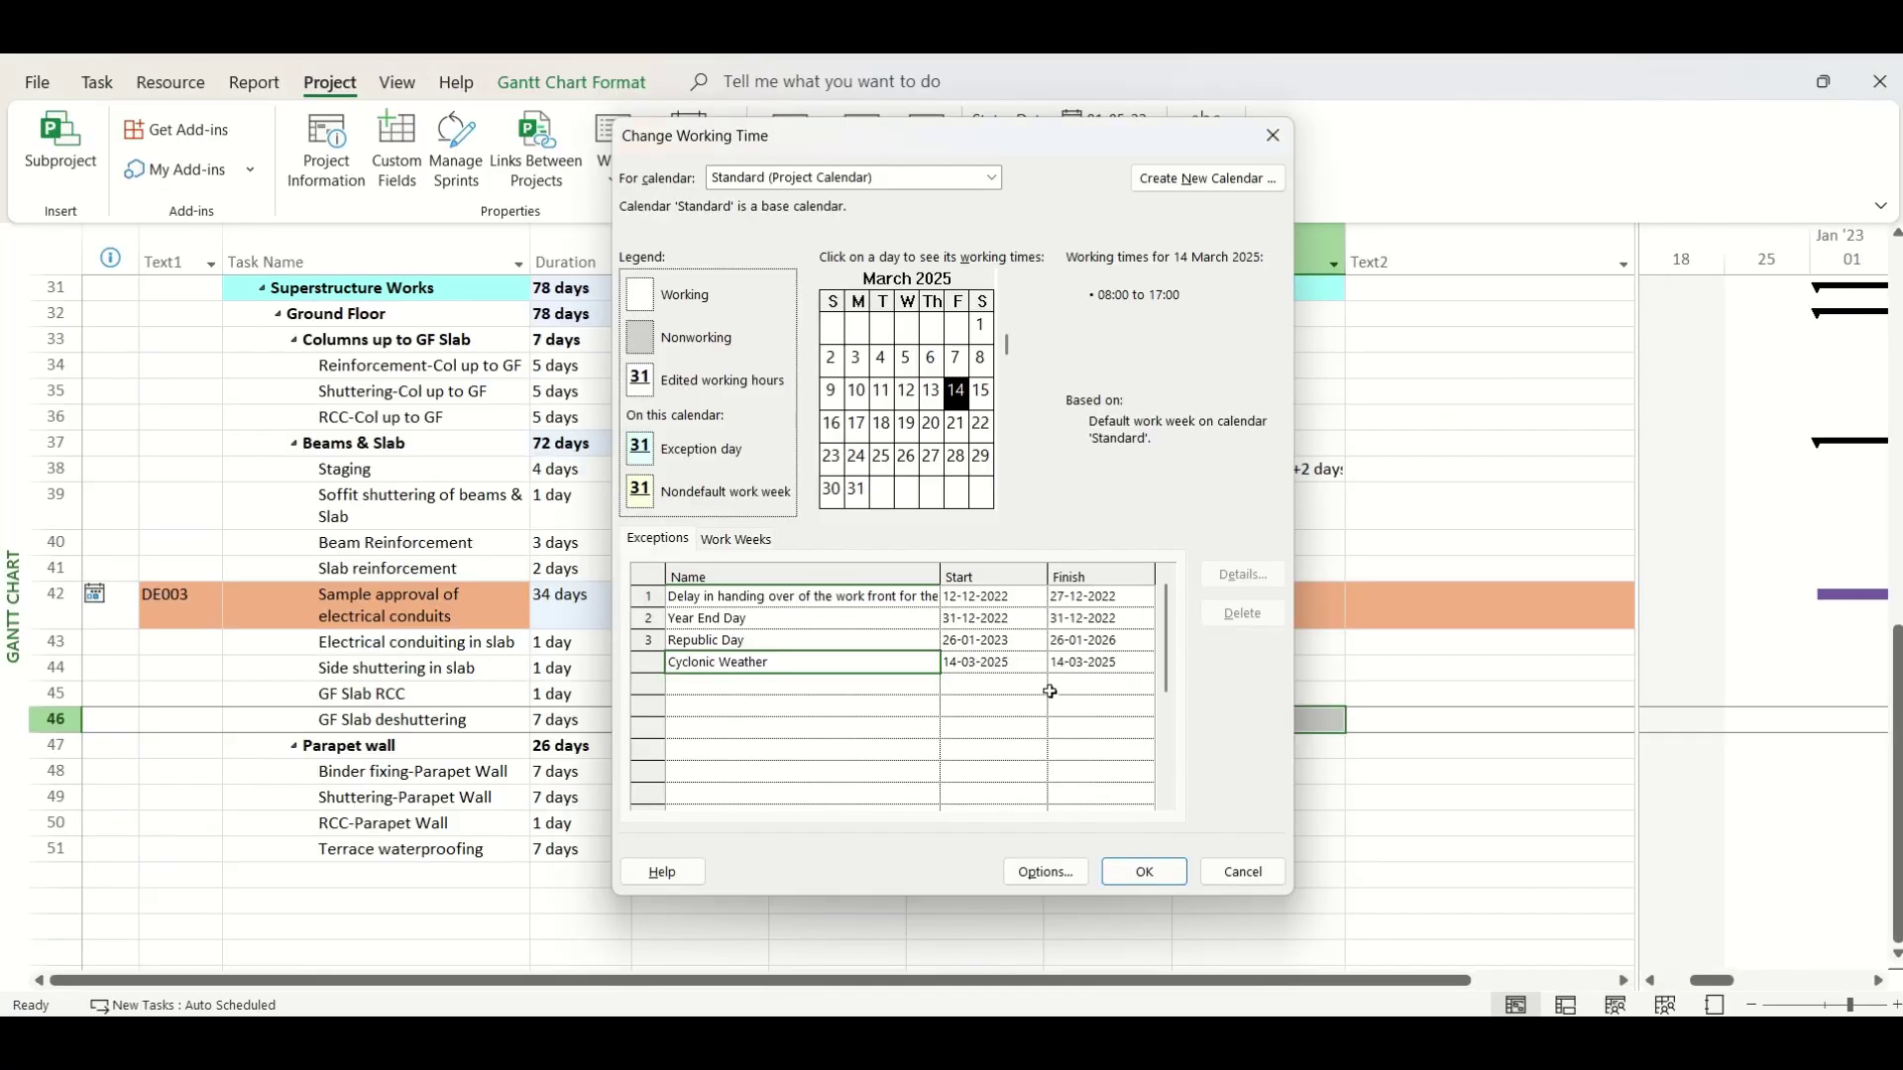
left_click(979, 662)
type("11")
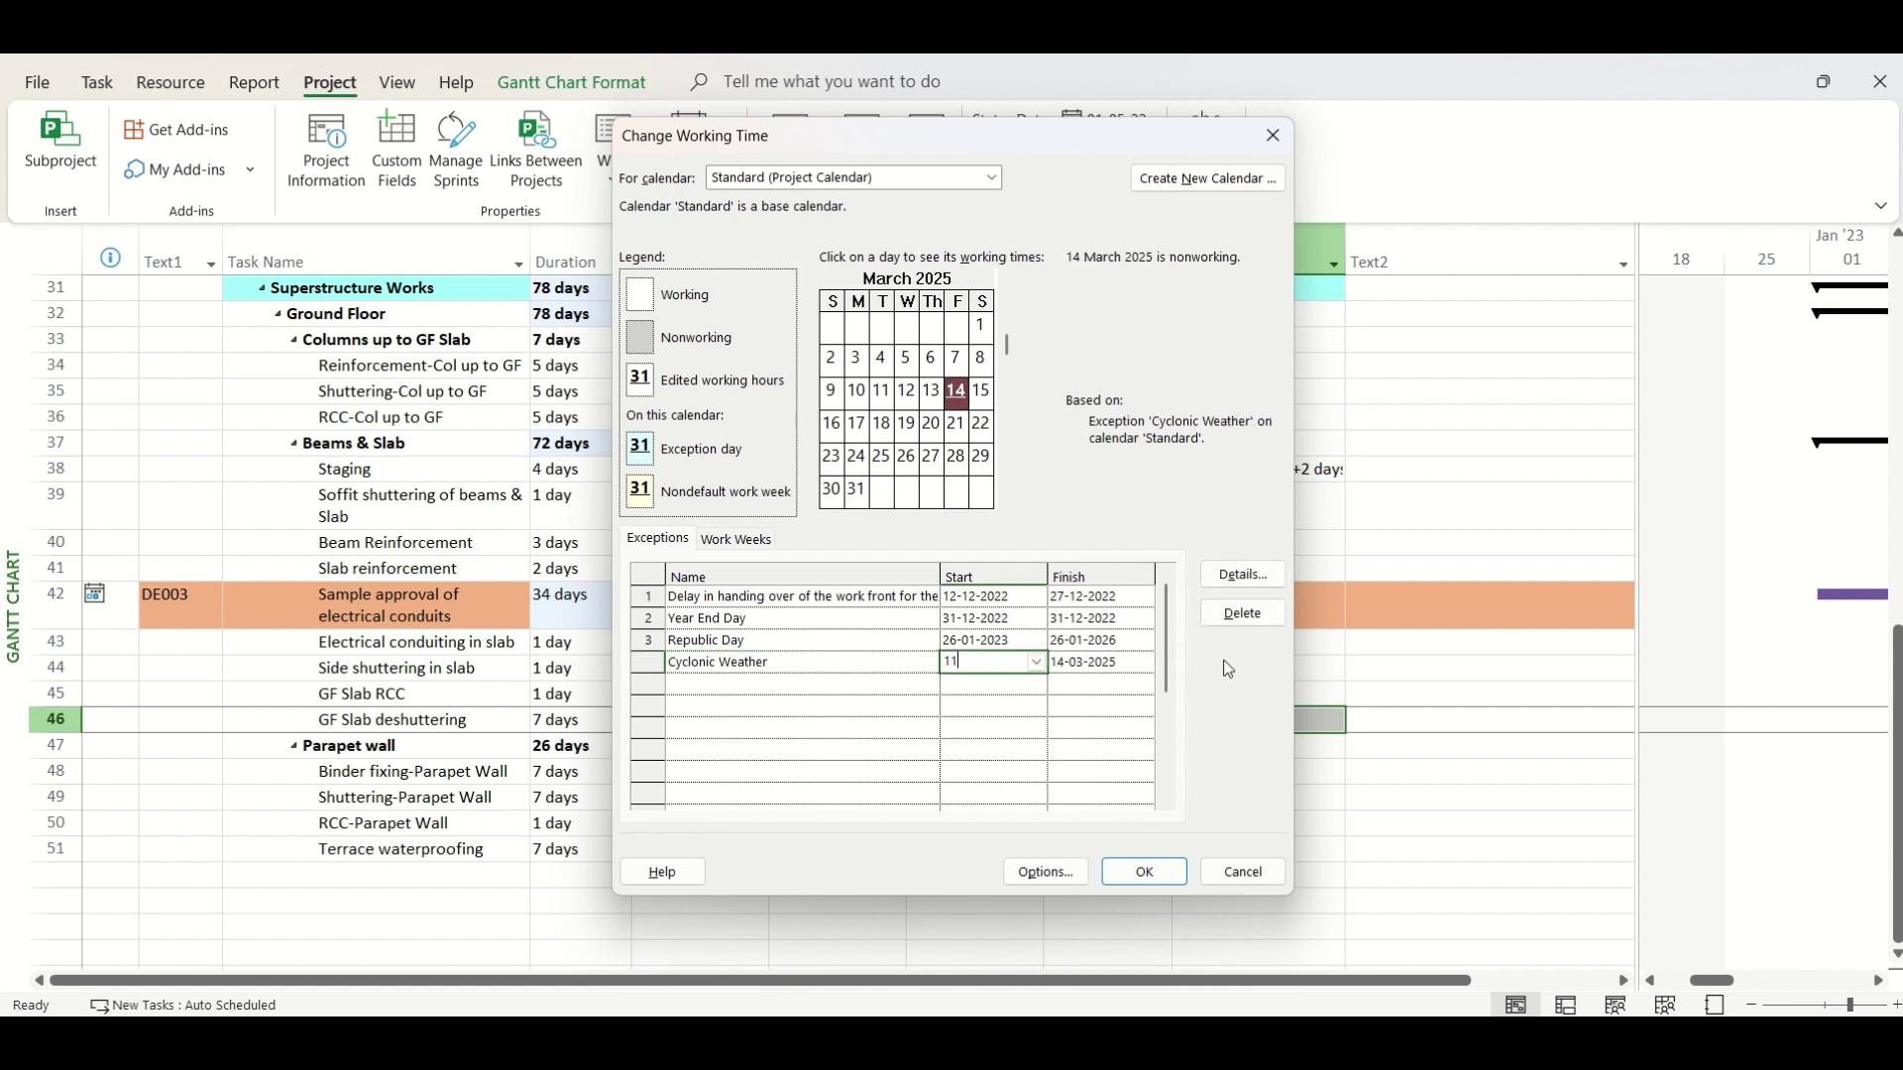
type("-01-2023")
left_click(1107, 662)
type("14")
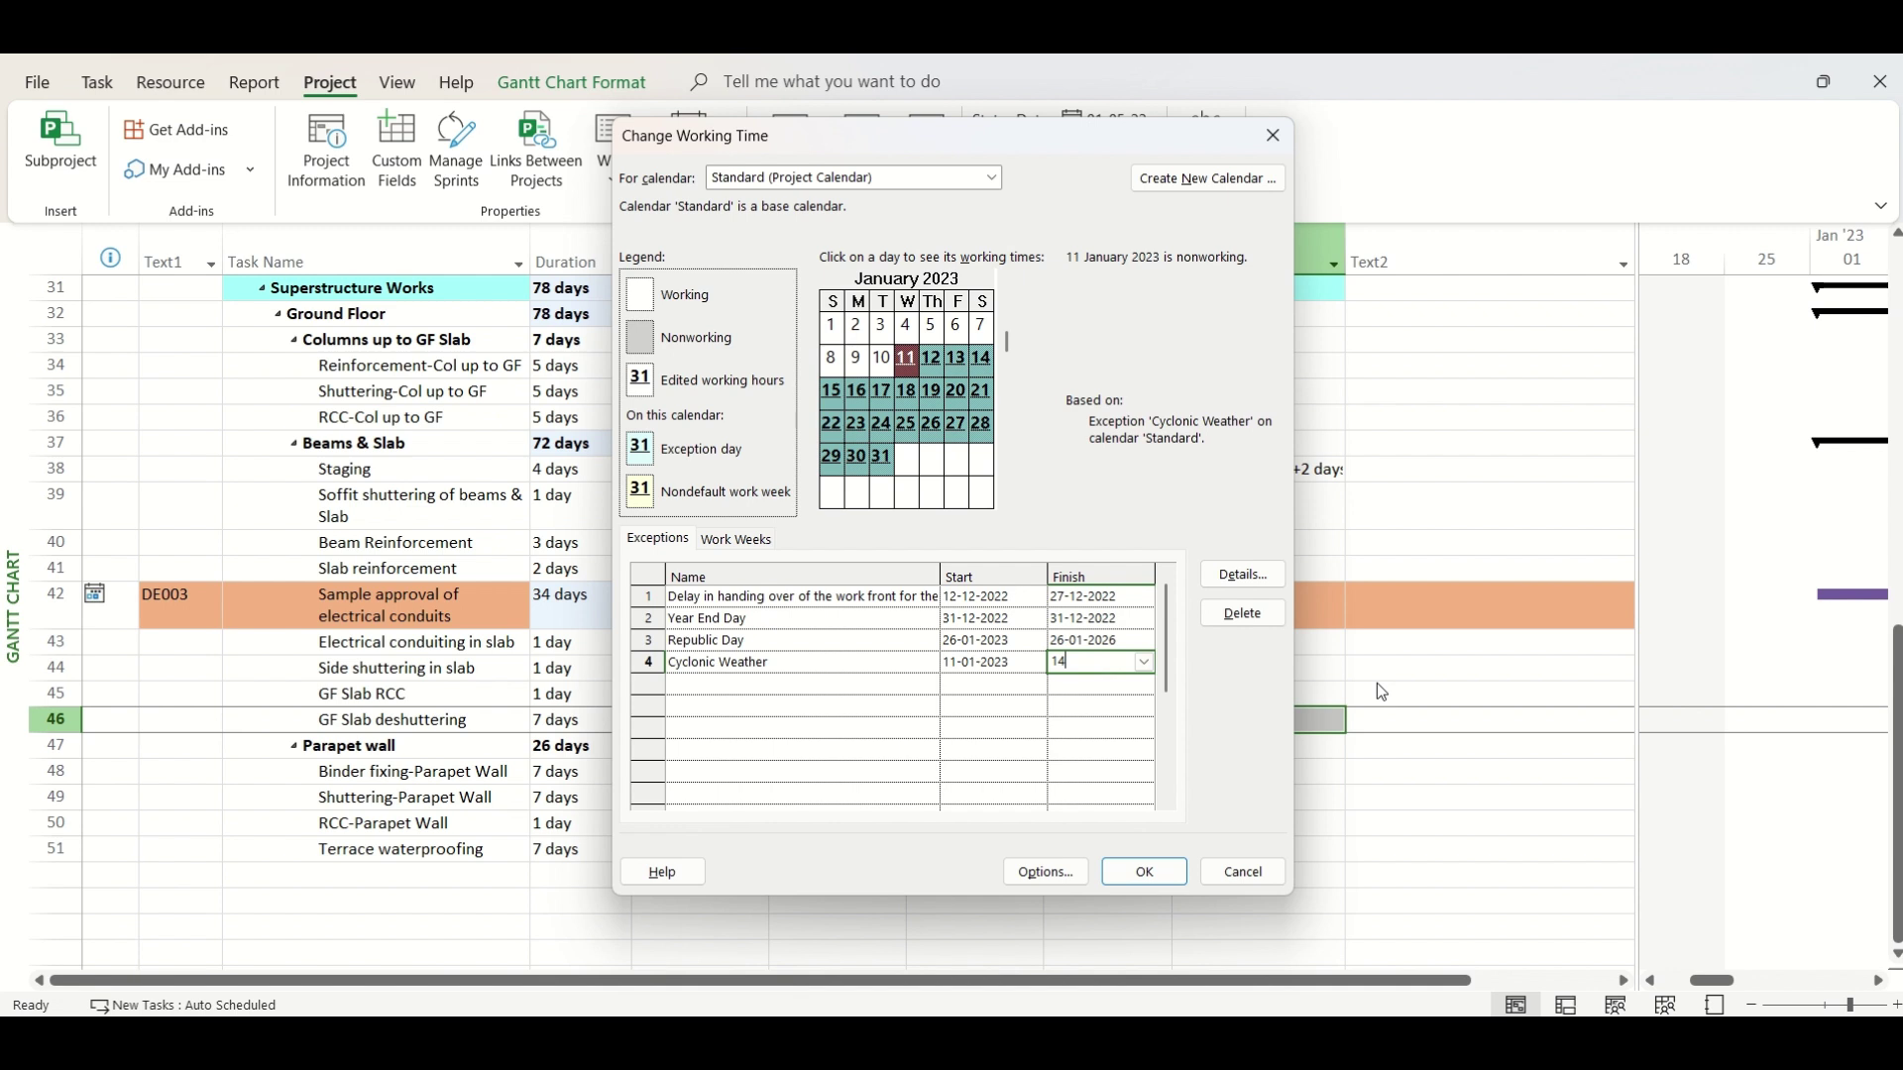
type("-1-23")
key("Return")
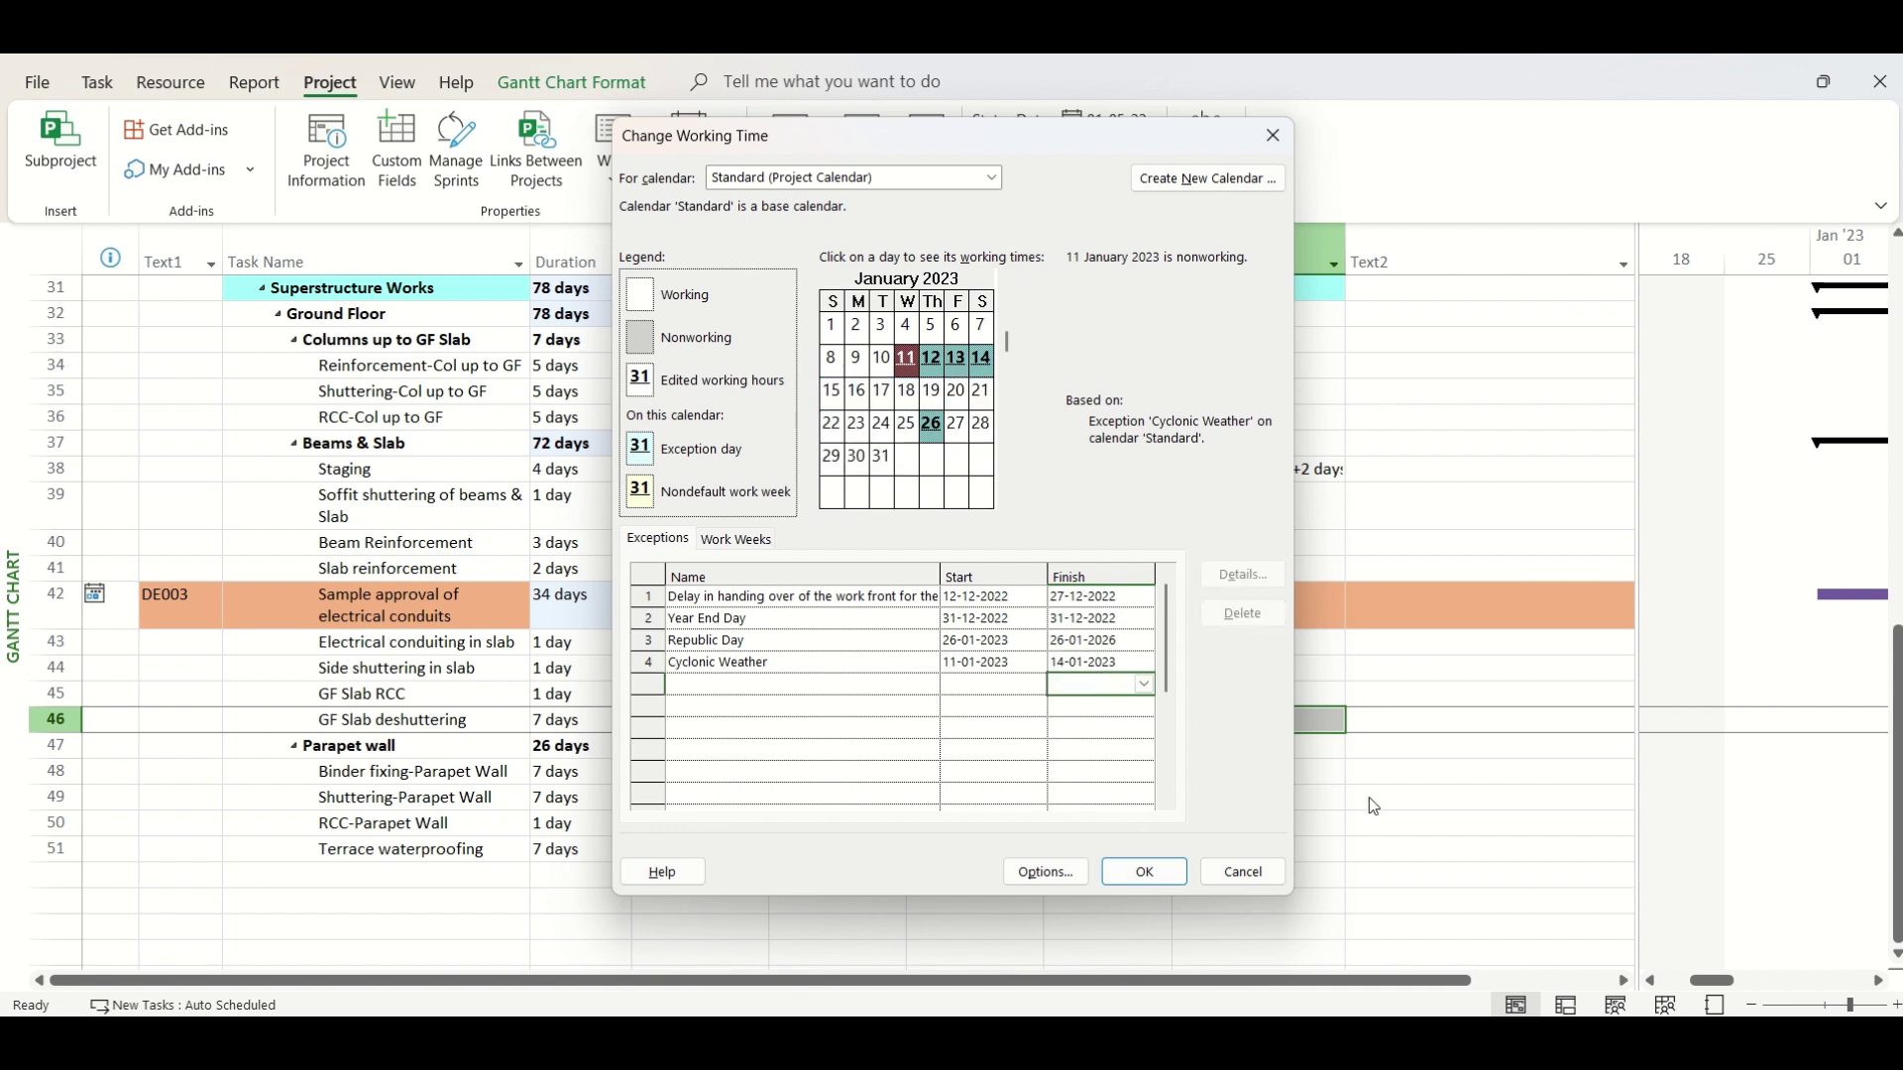
Step: Apply the calendar exceptions and insert a new task row above GF Slab RCC
left_click(1145, 872)
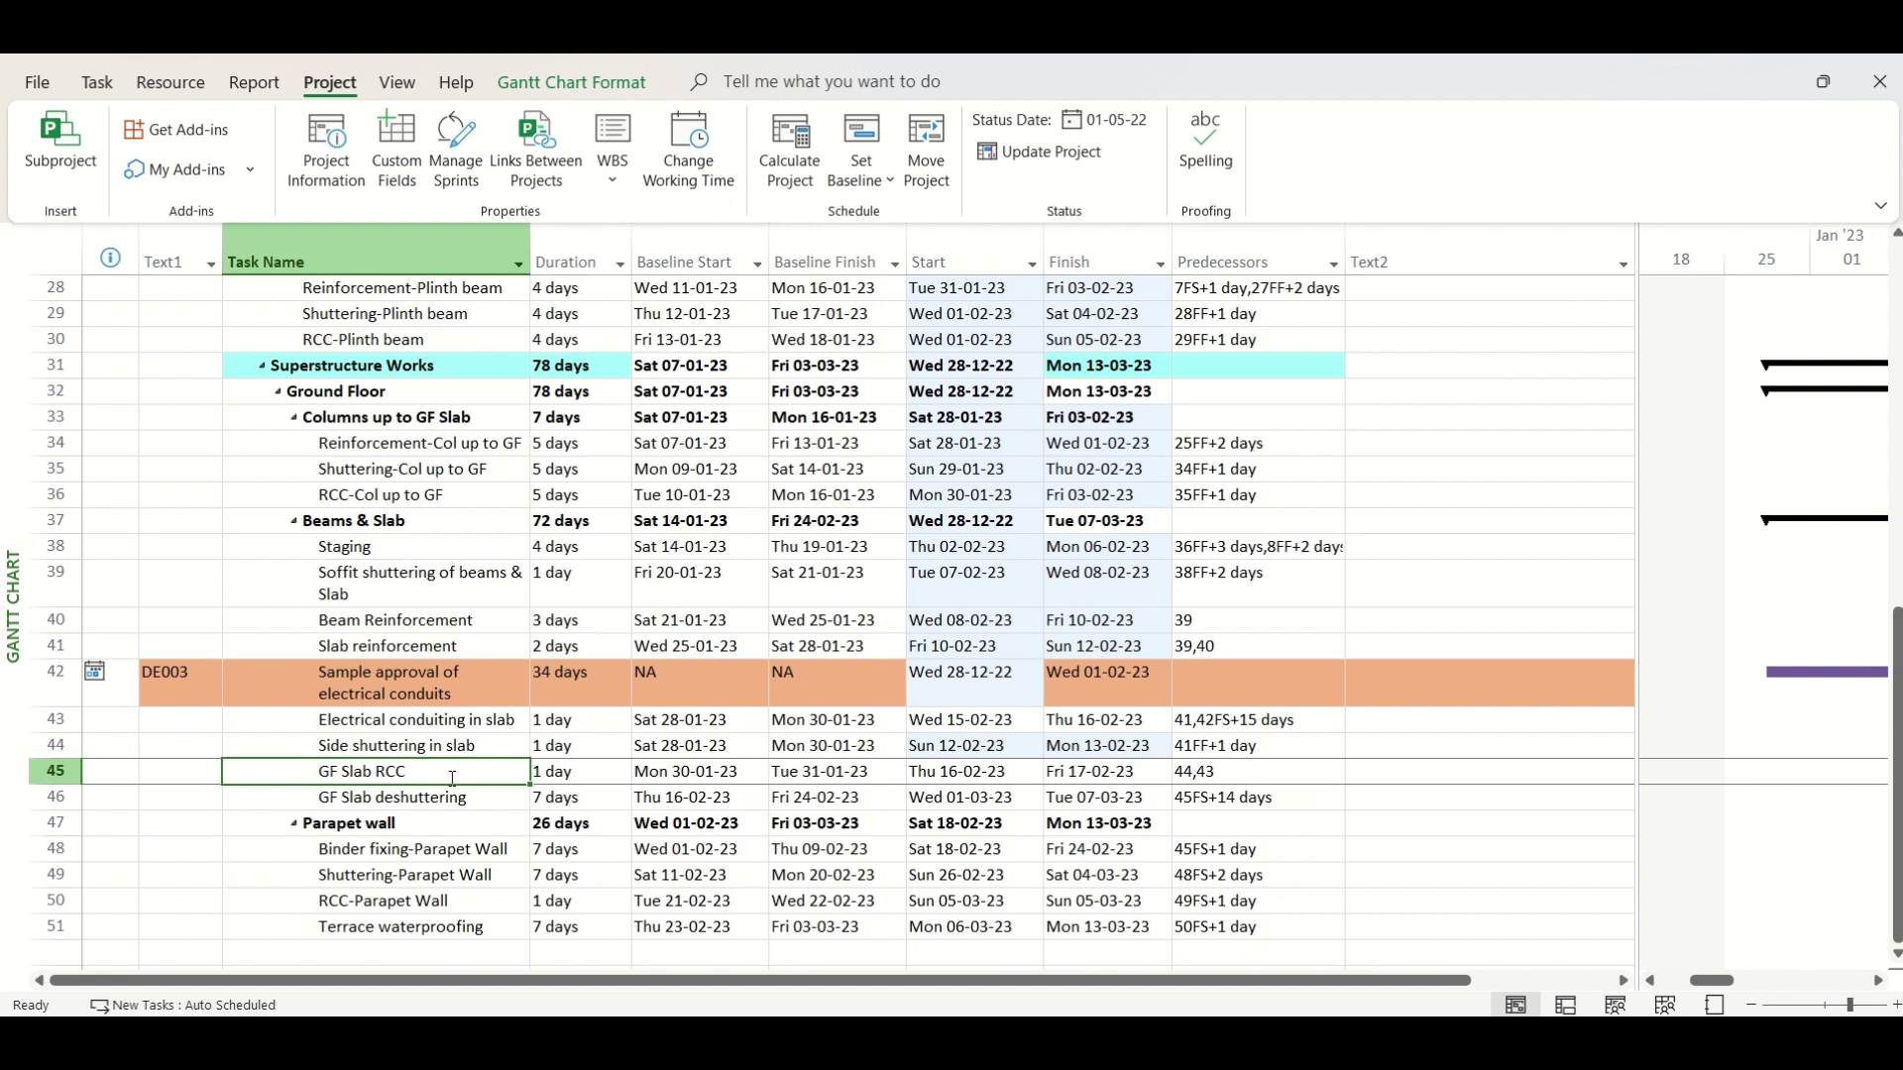
left_click(52, 770)
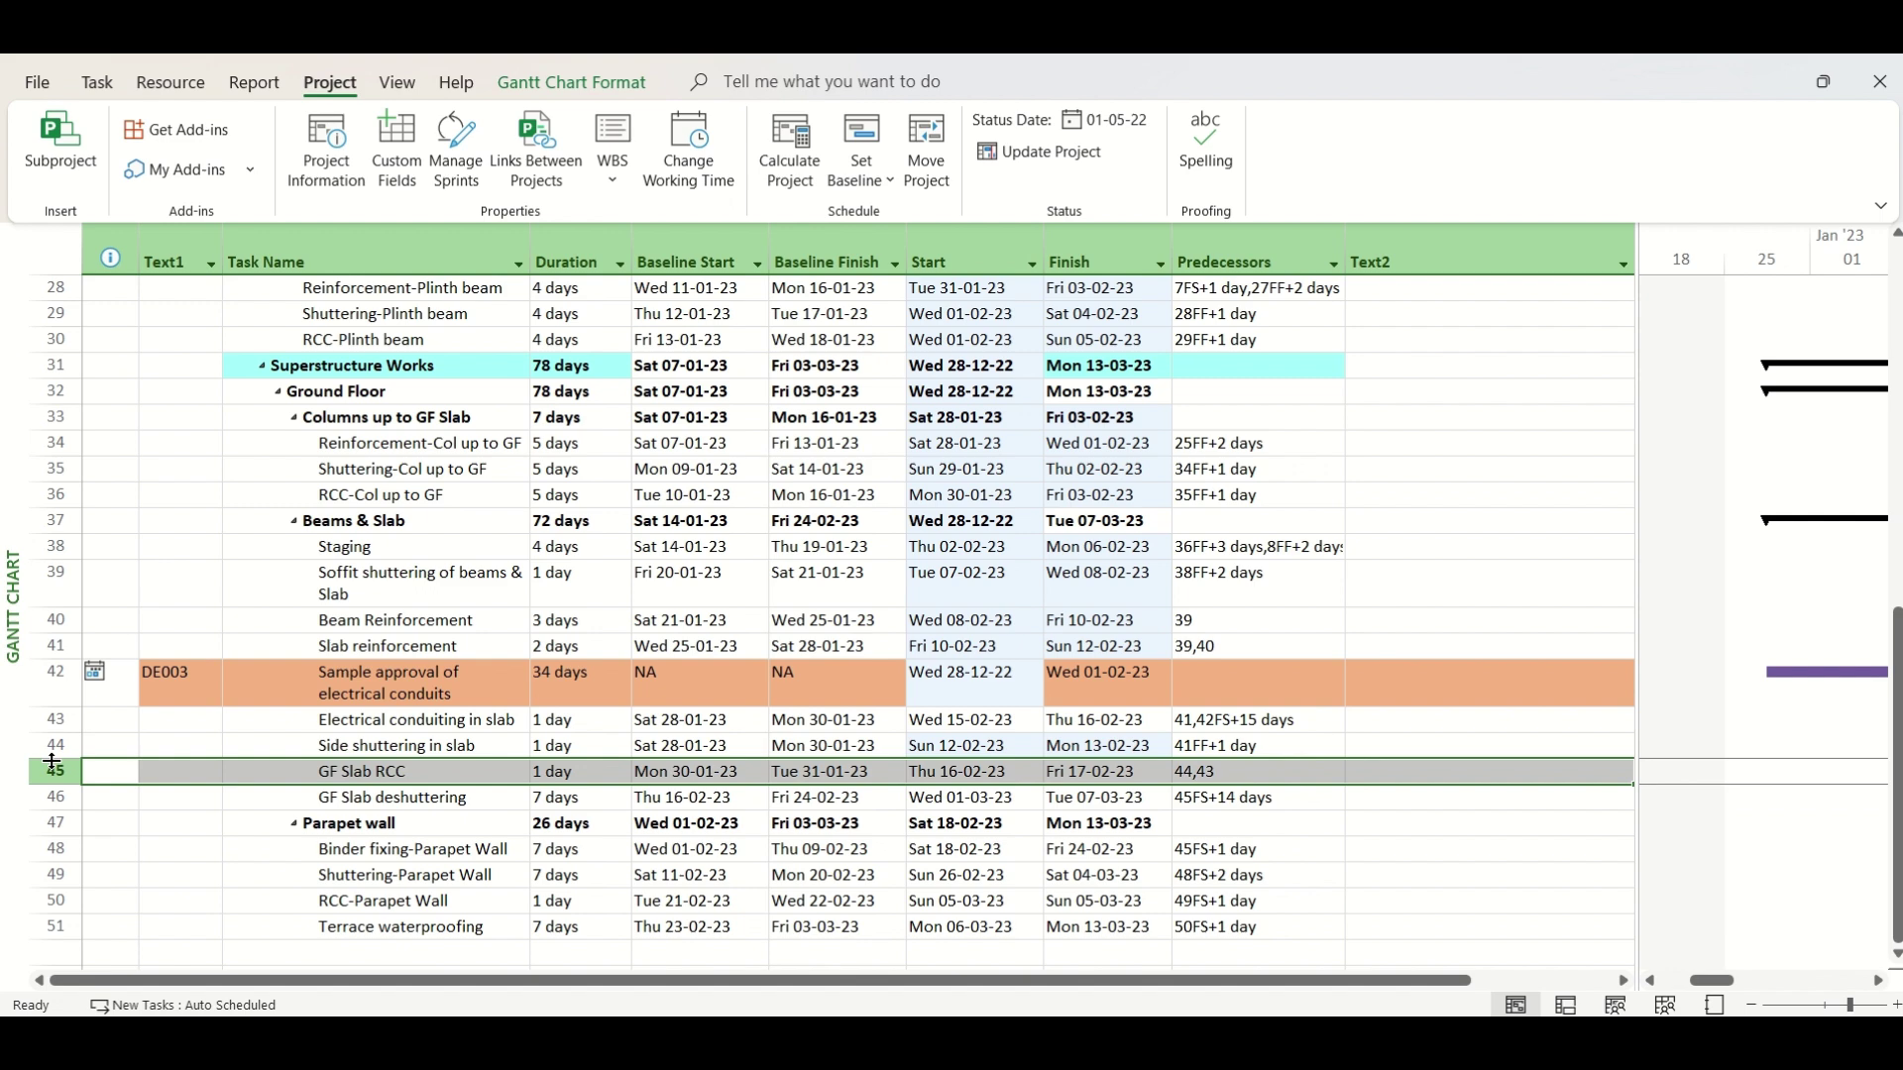
right_click(54, 776)
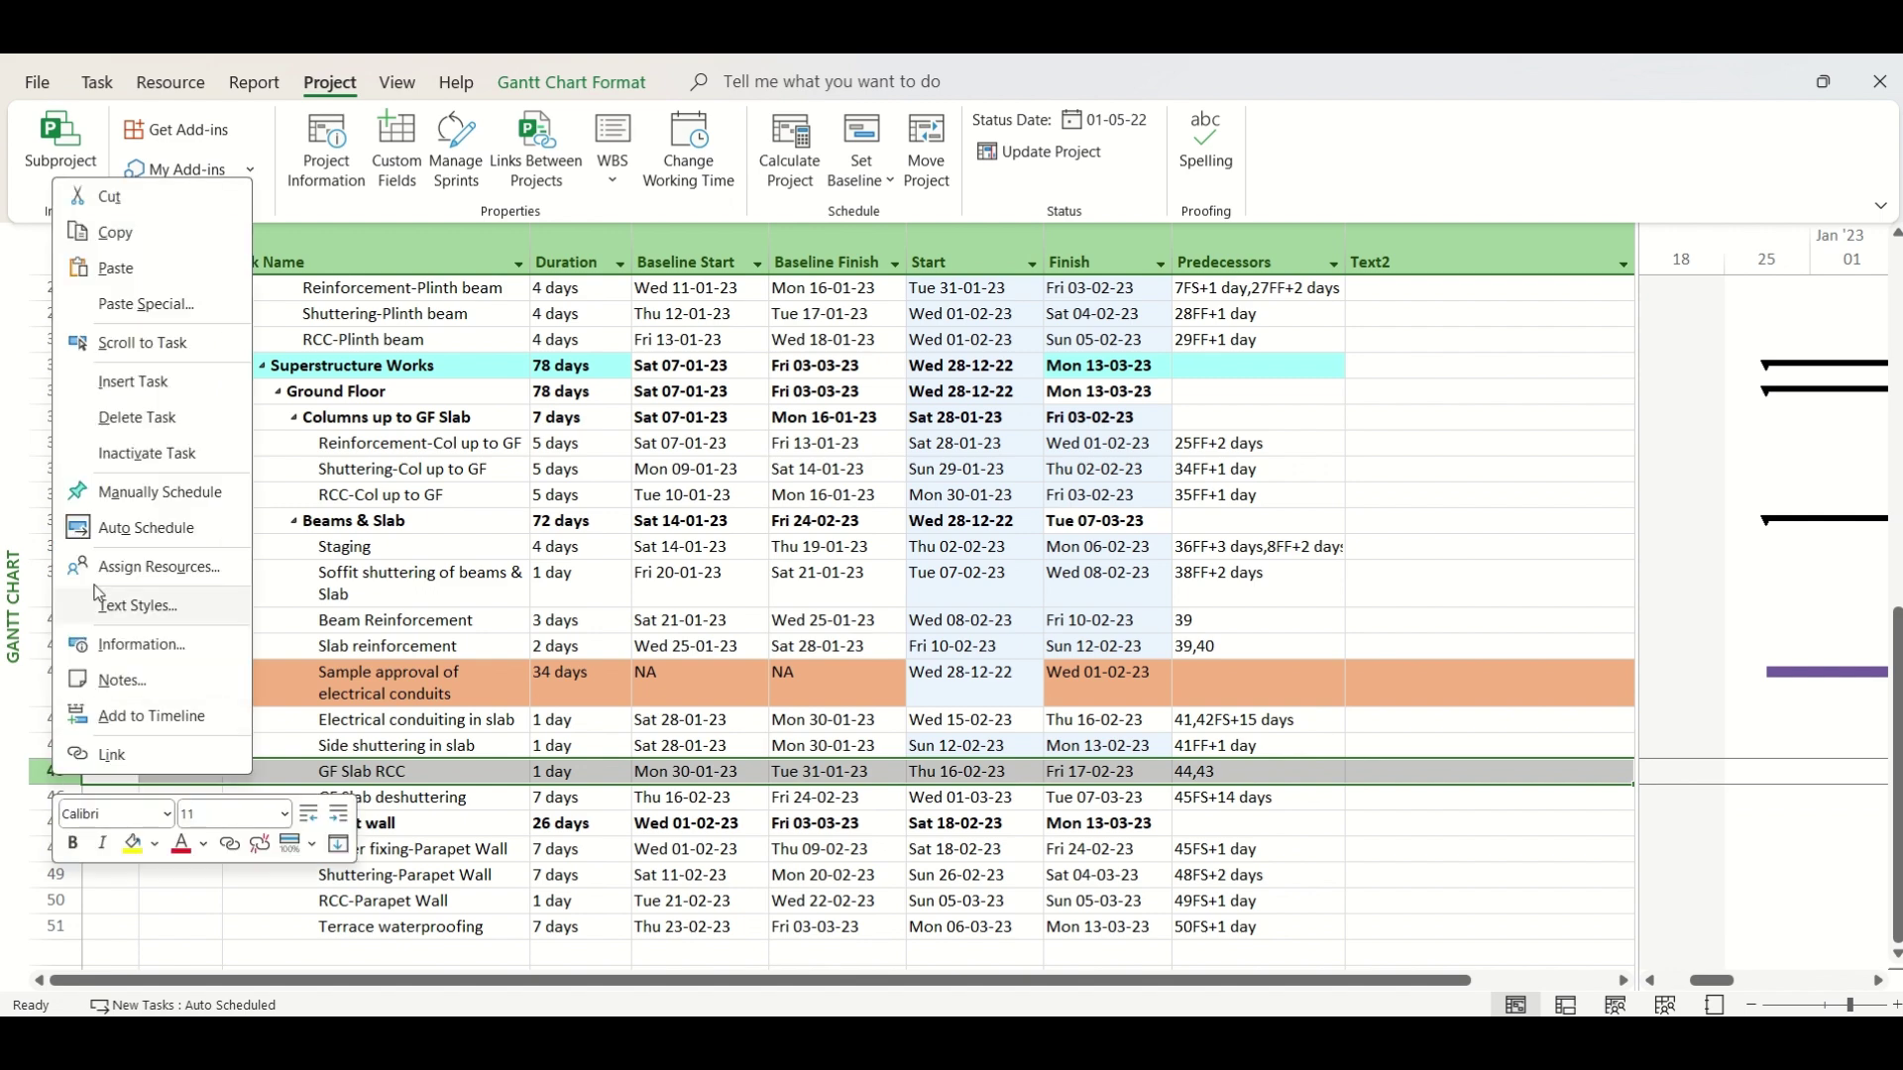
left_click(133, 383)
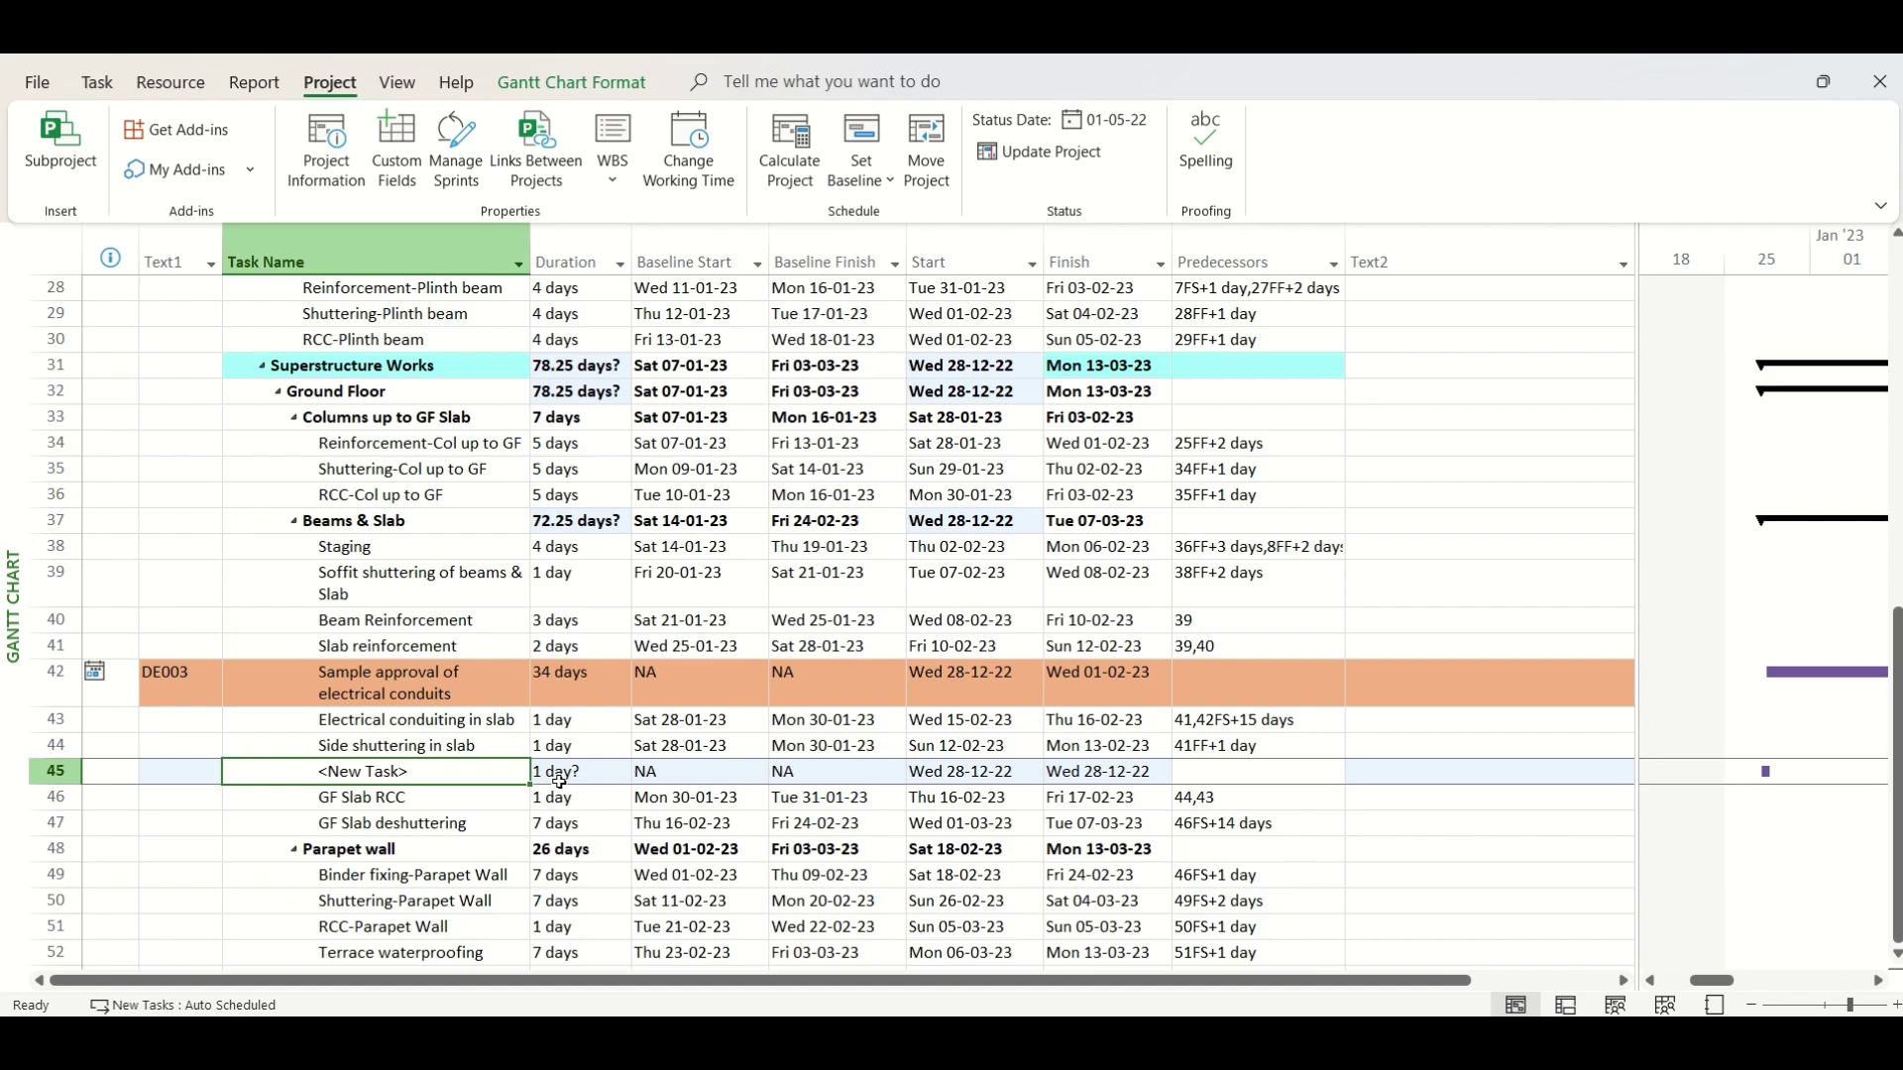
Step: Name row 45 'Changes in the drawings of Ground floor slab' from Excel C9 and tag it DE005
key("alt+Tab")
double_click(503, 808)
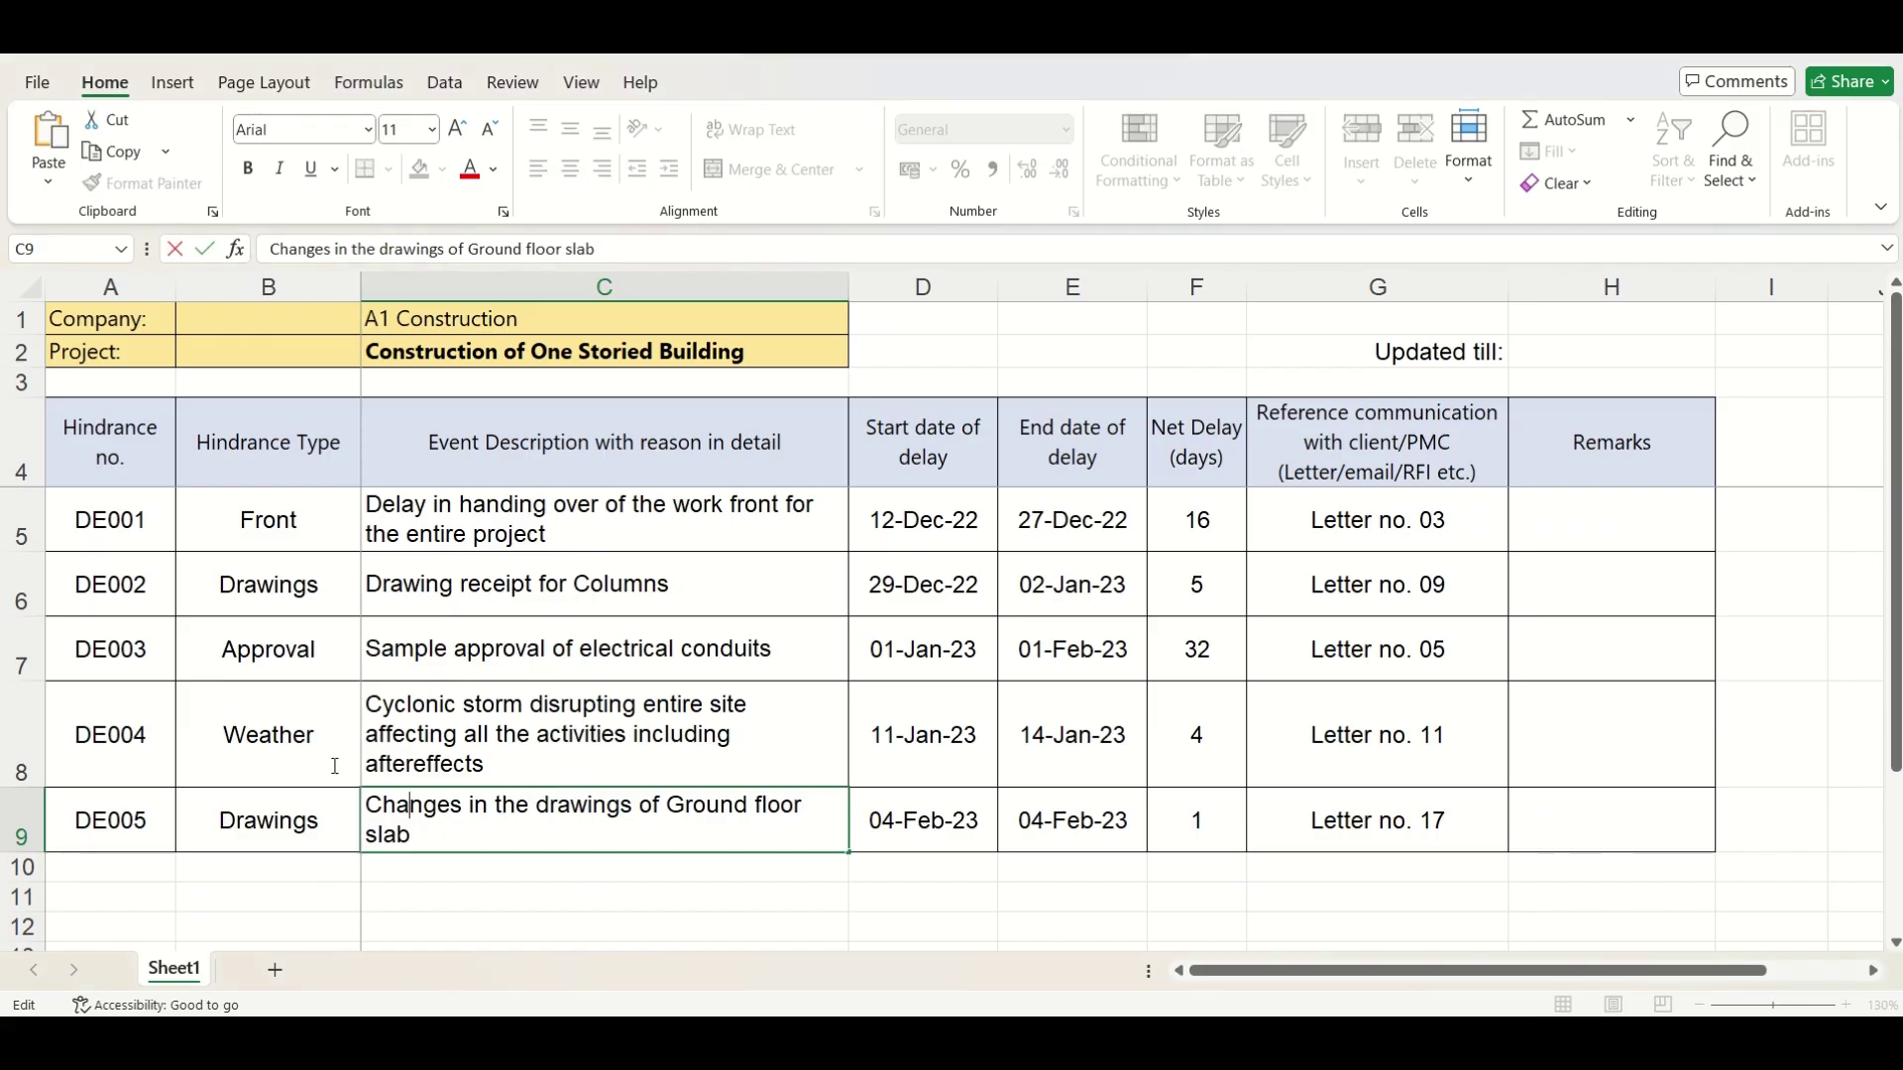
key("ctrl+a")
key("ctrl+c")
key("Tab")
key("alt+Tab")
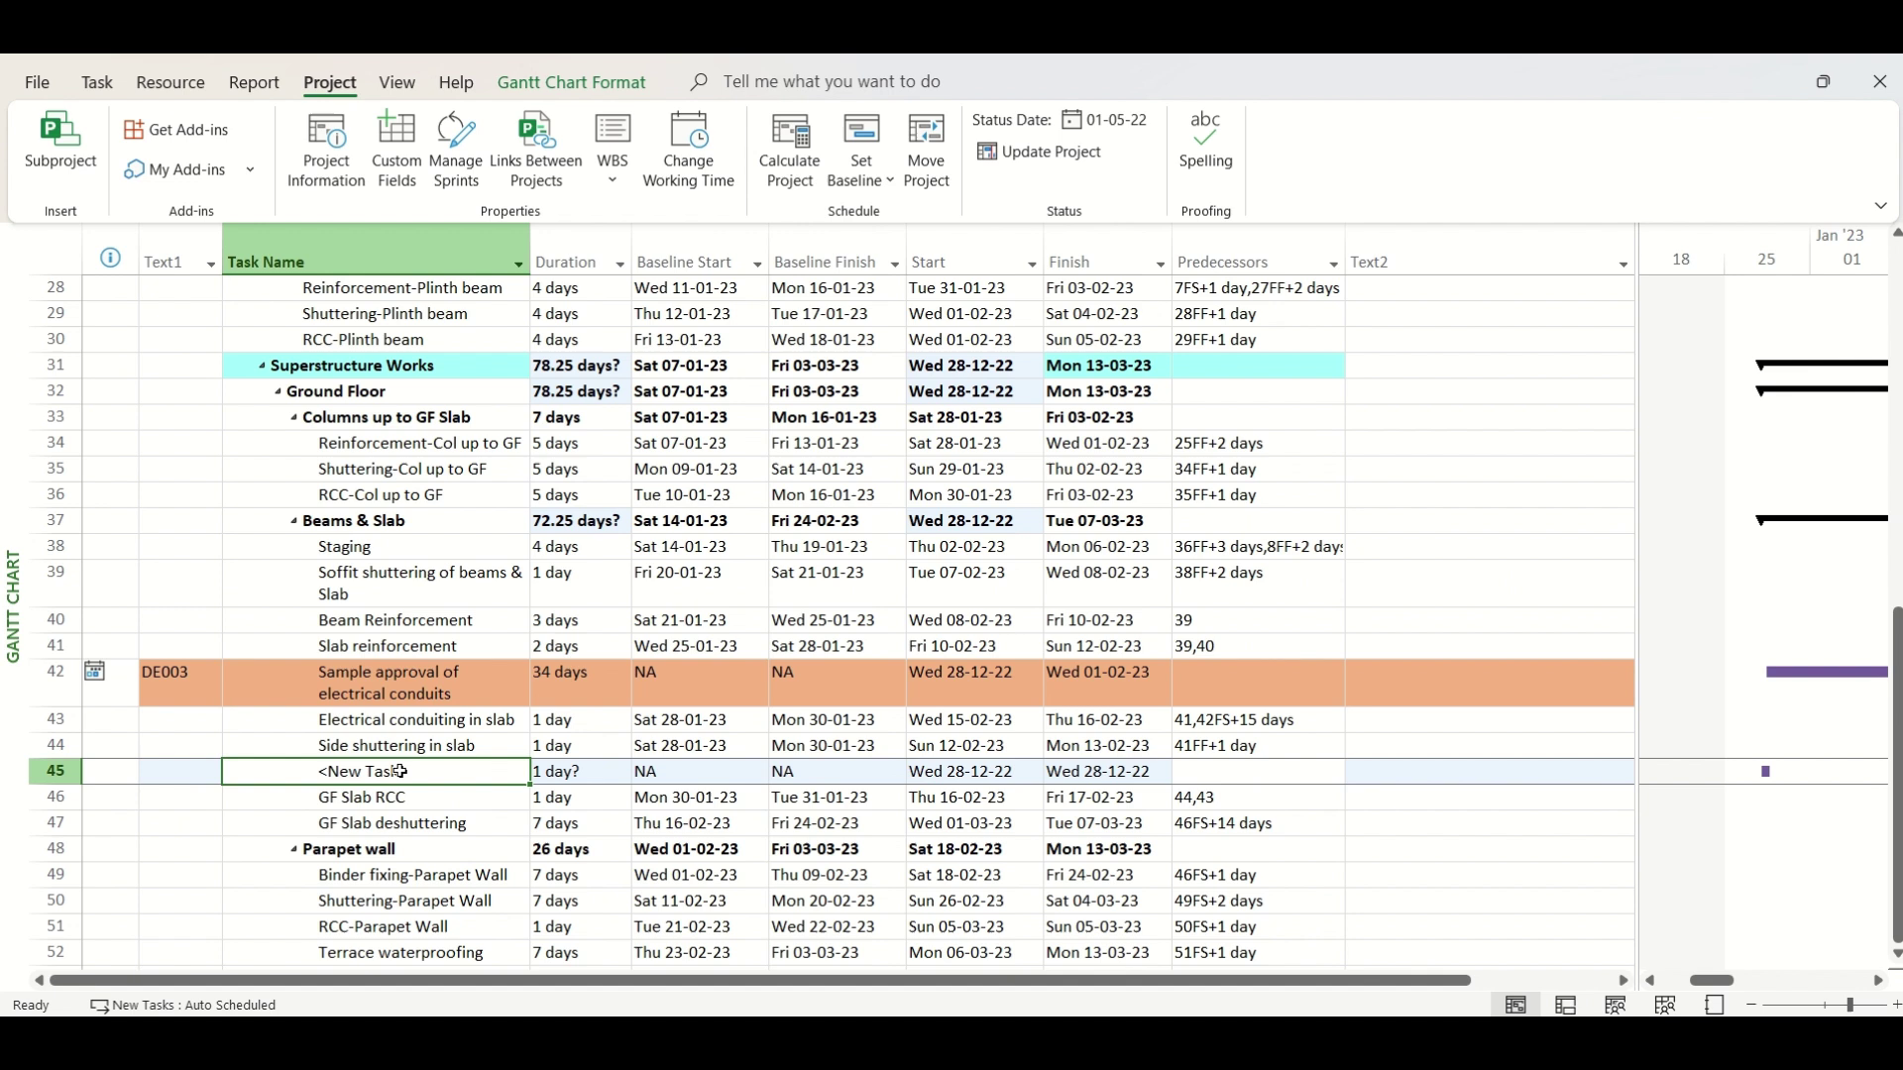
key("ctrl+v")
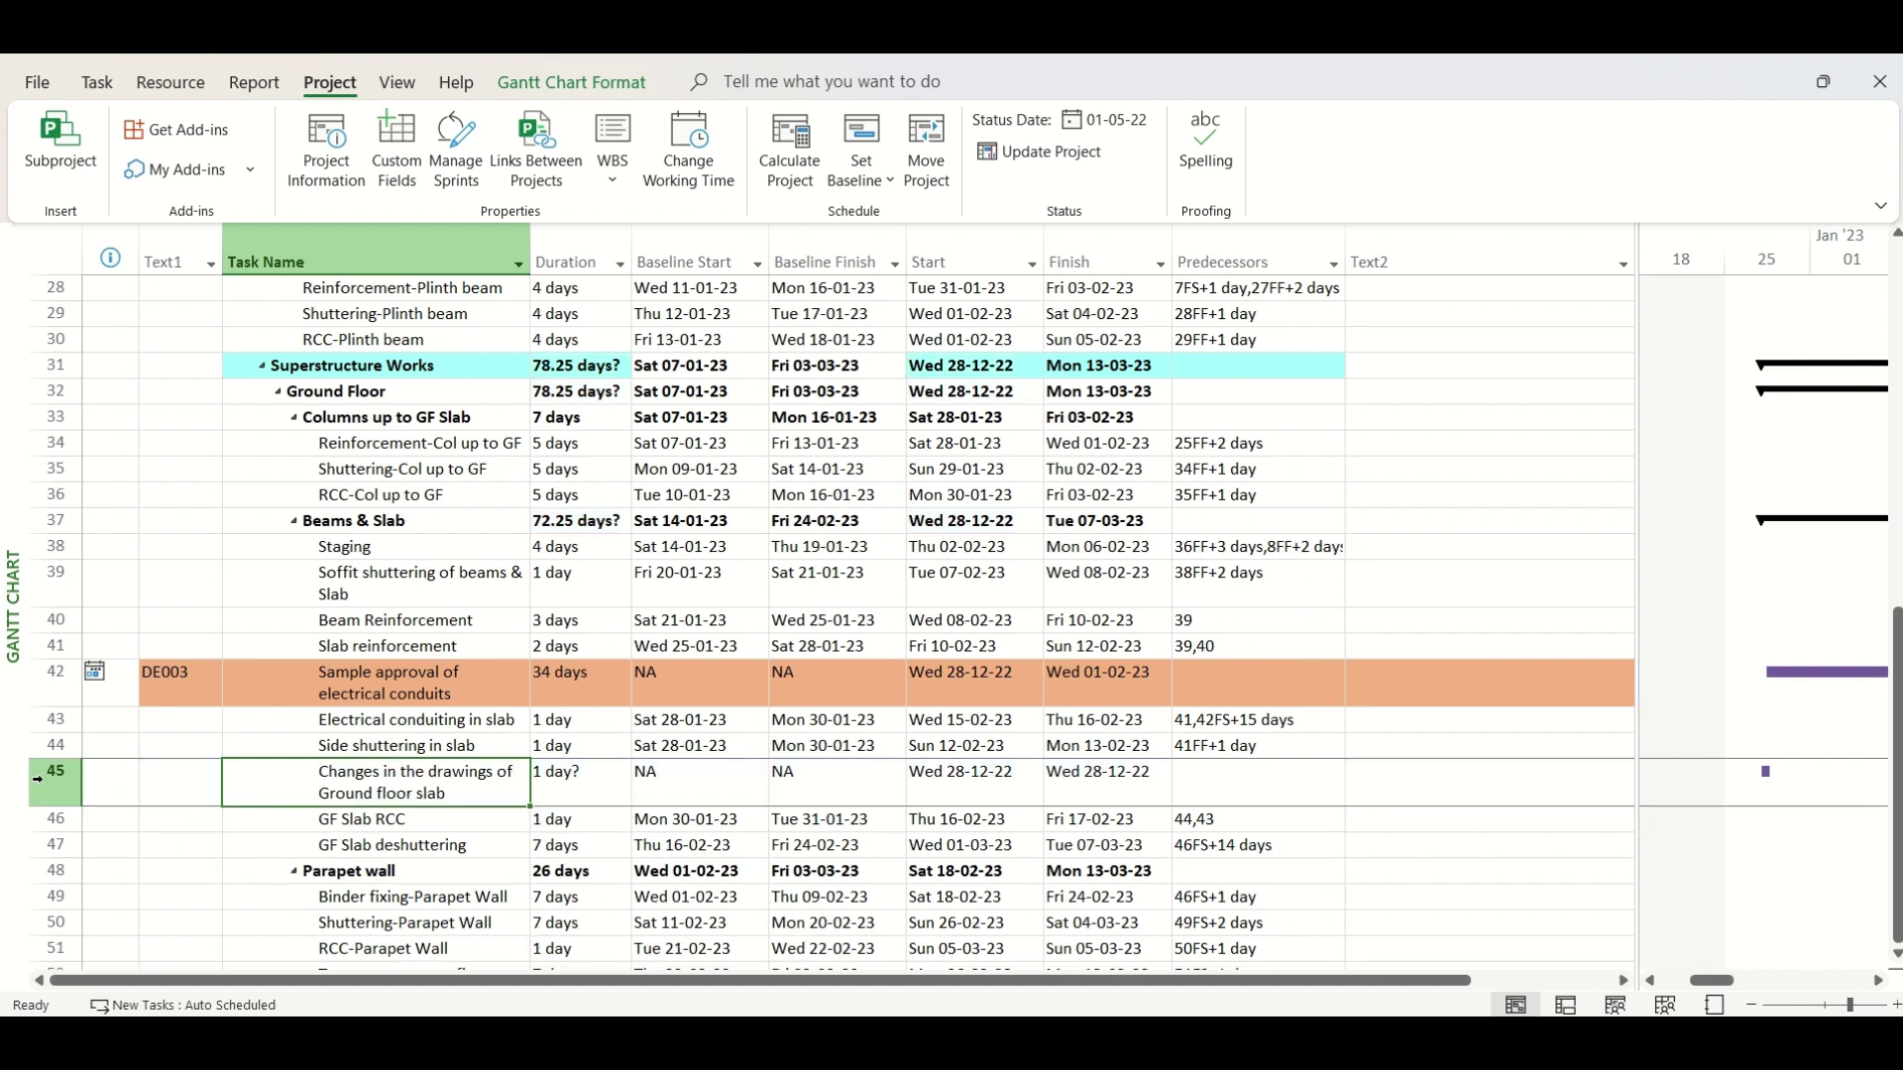
left_click(152, 780)
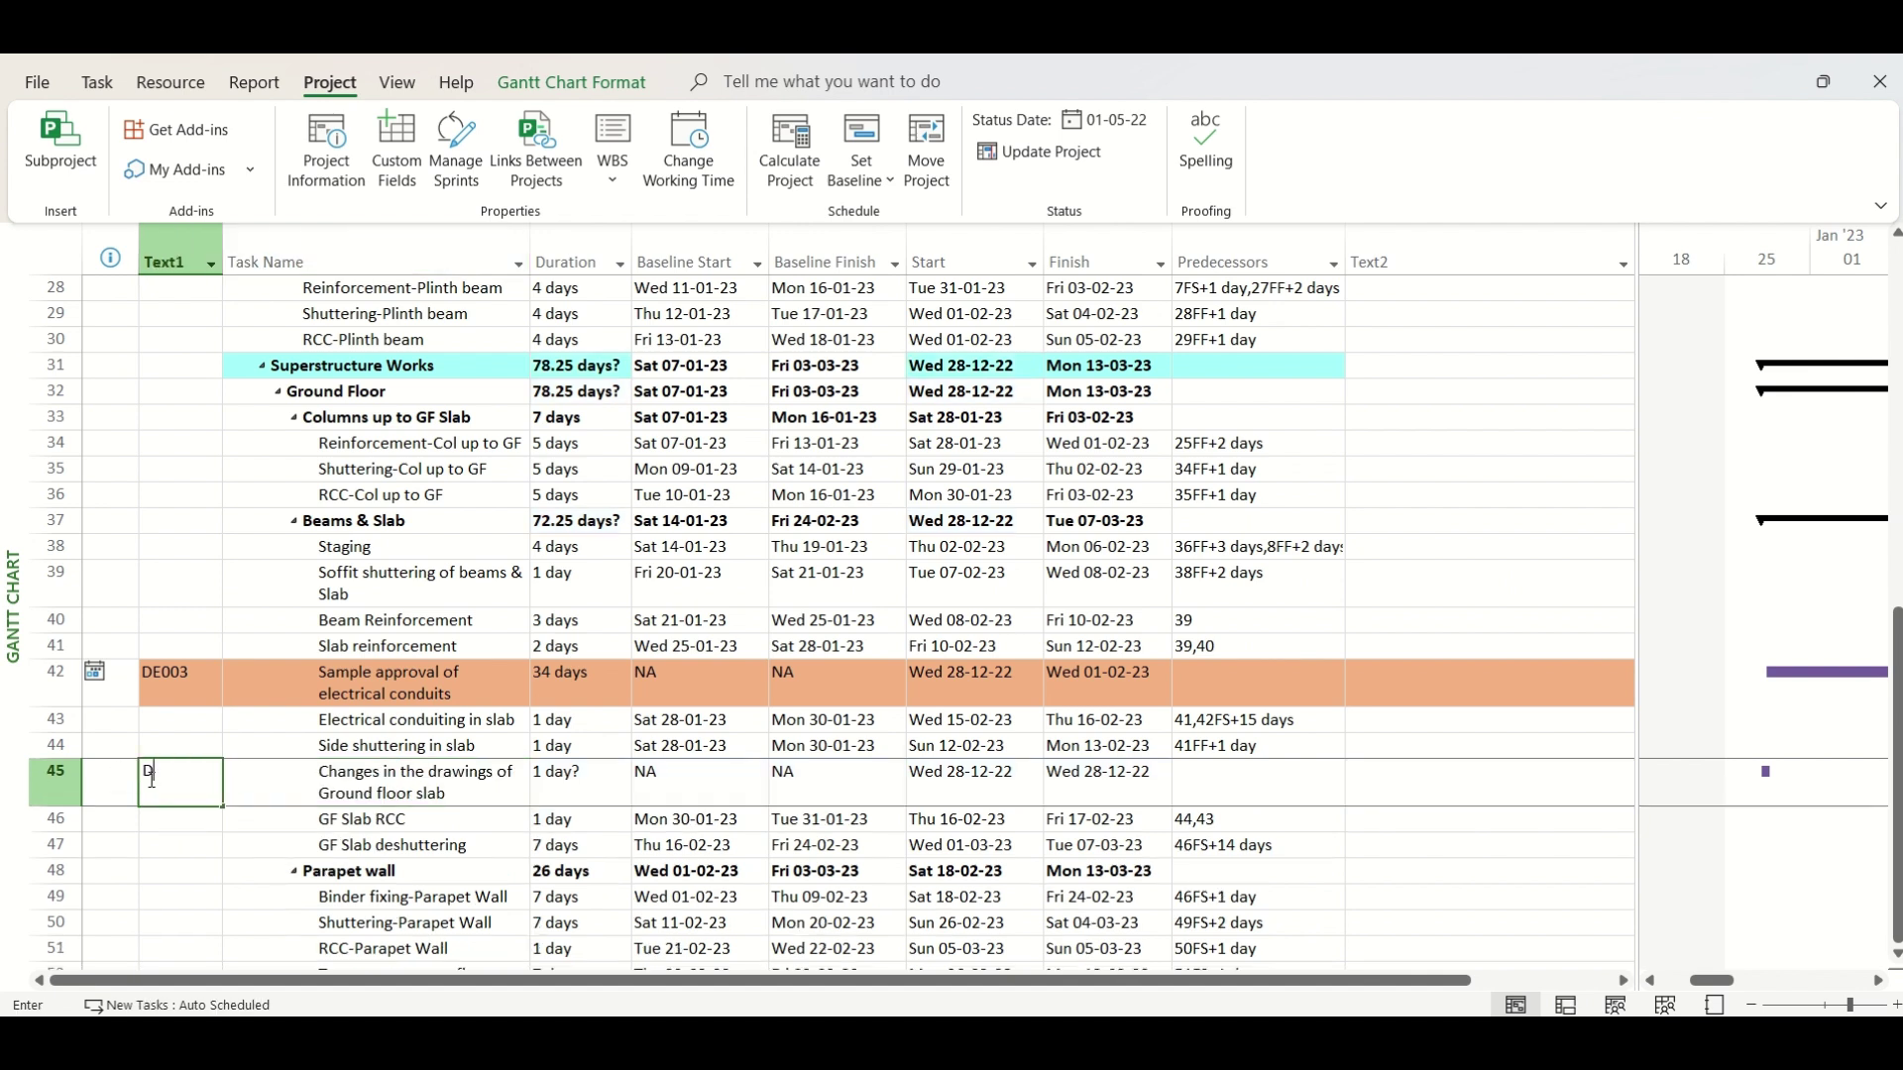
type("DE005")
key("Tab")
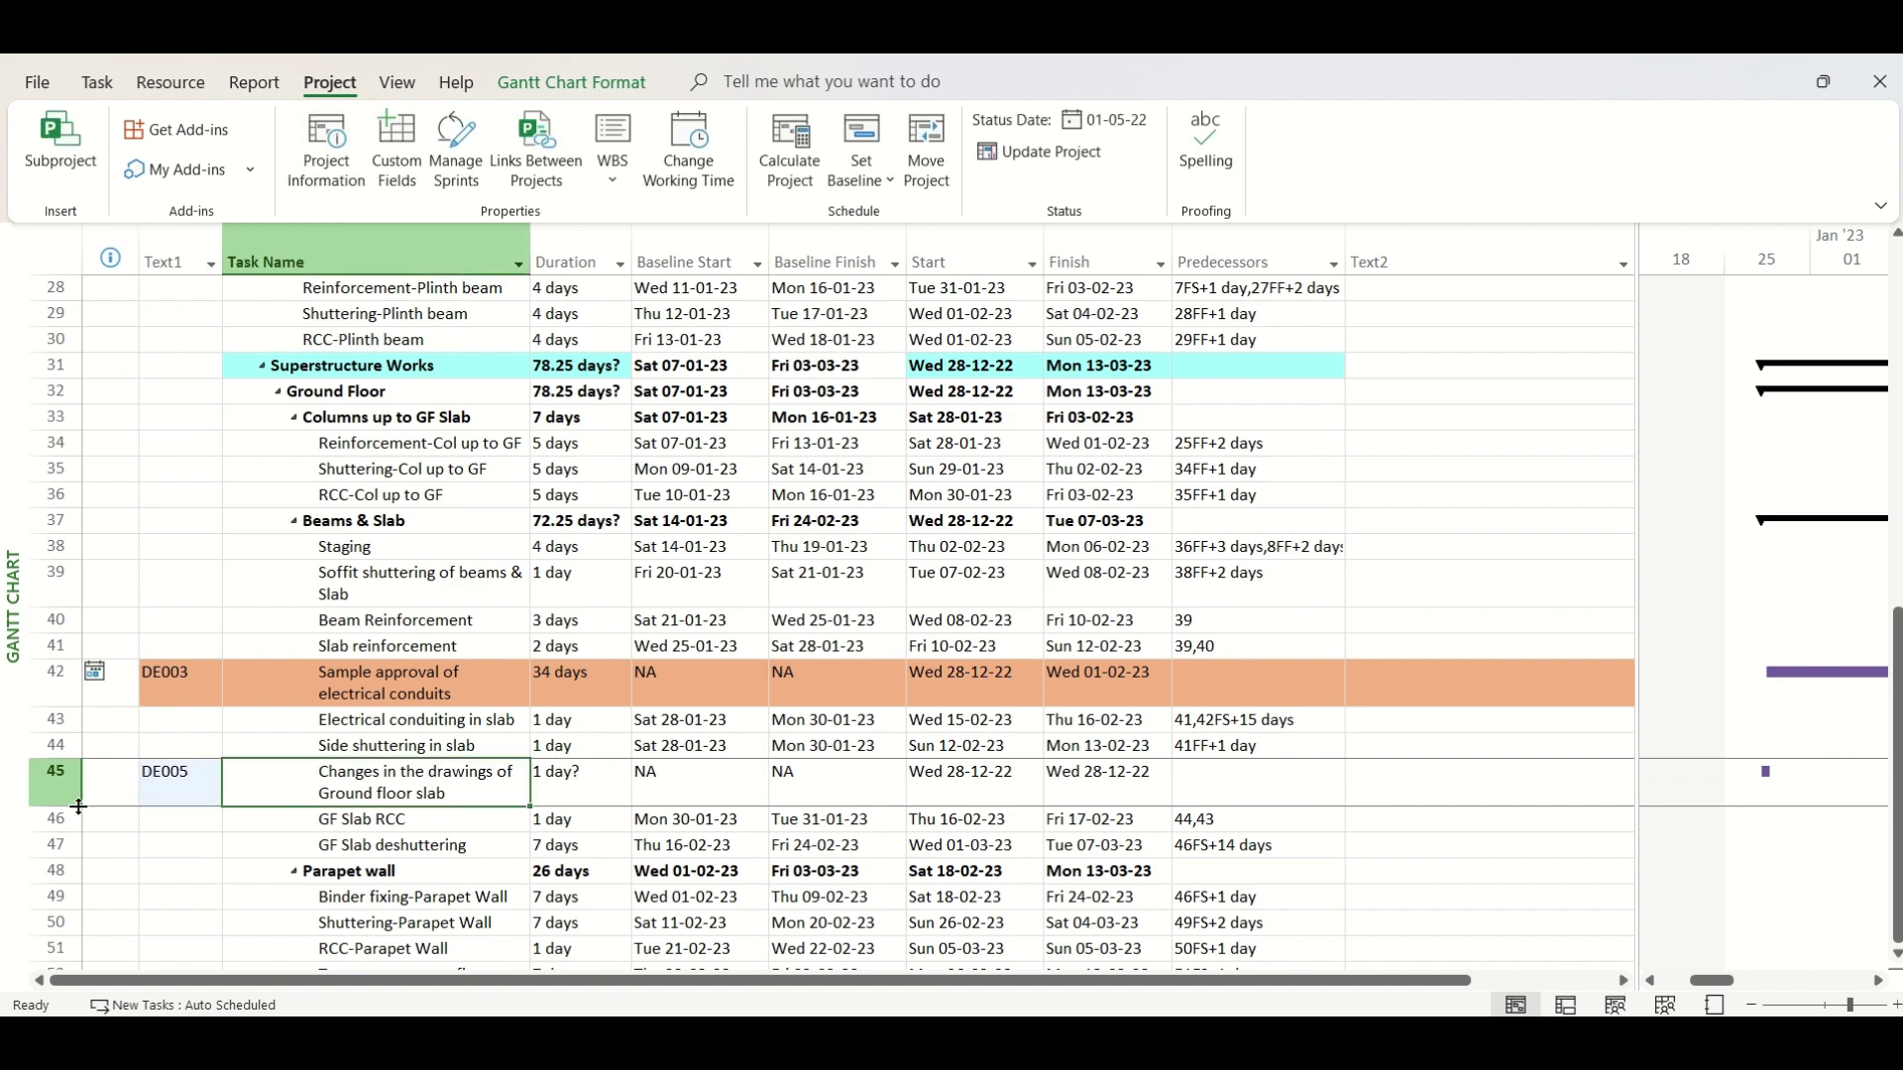
Step: Highlight row 45 with an orange background colour
left_click(58, 781)
left_click(97, 83)
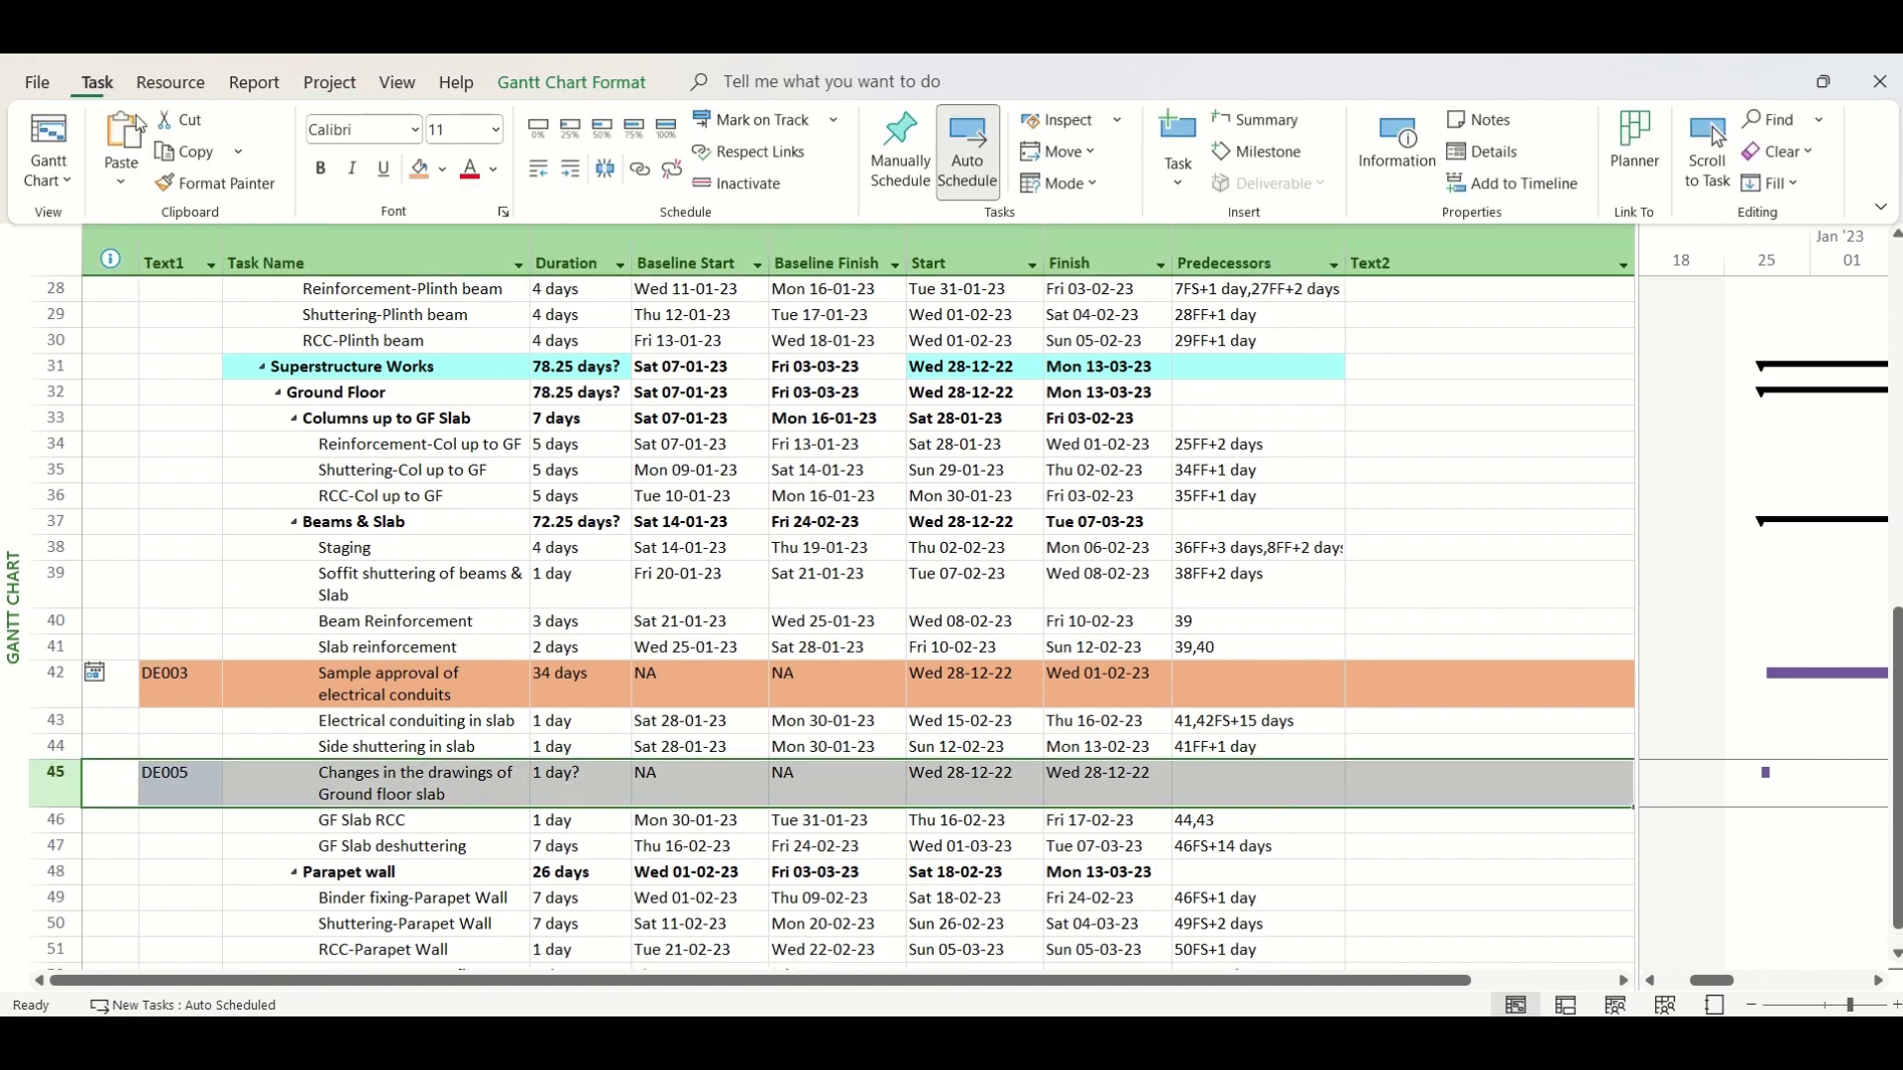
left_click(420, 168)
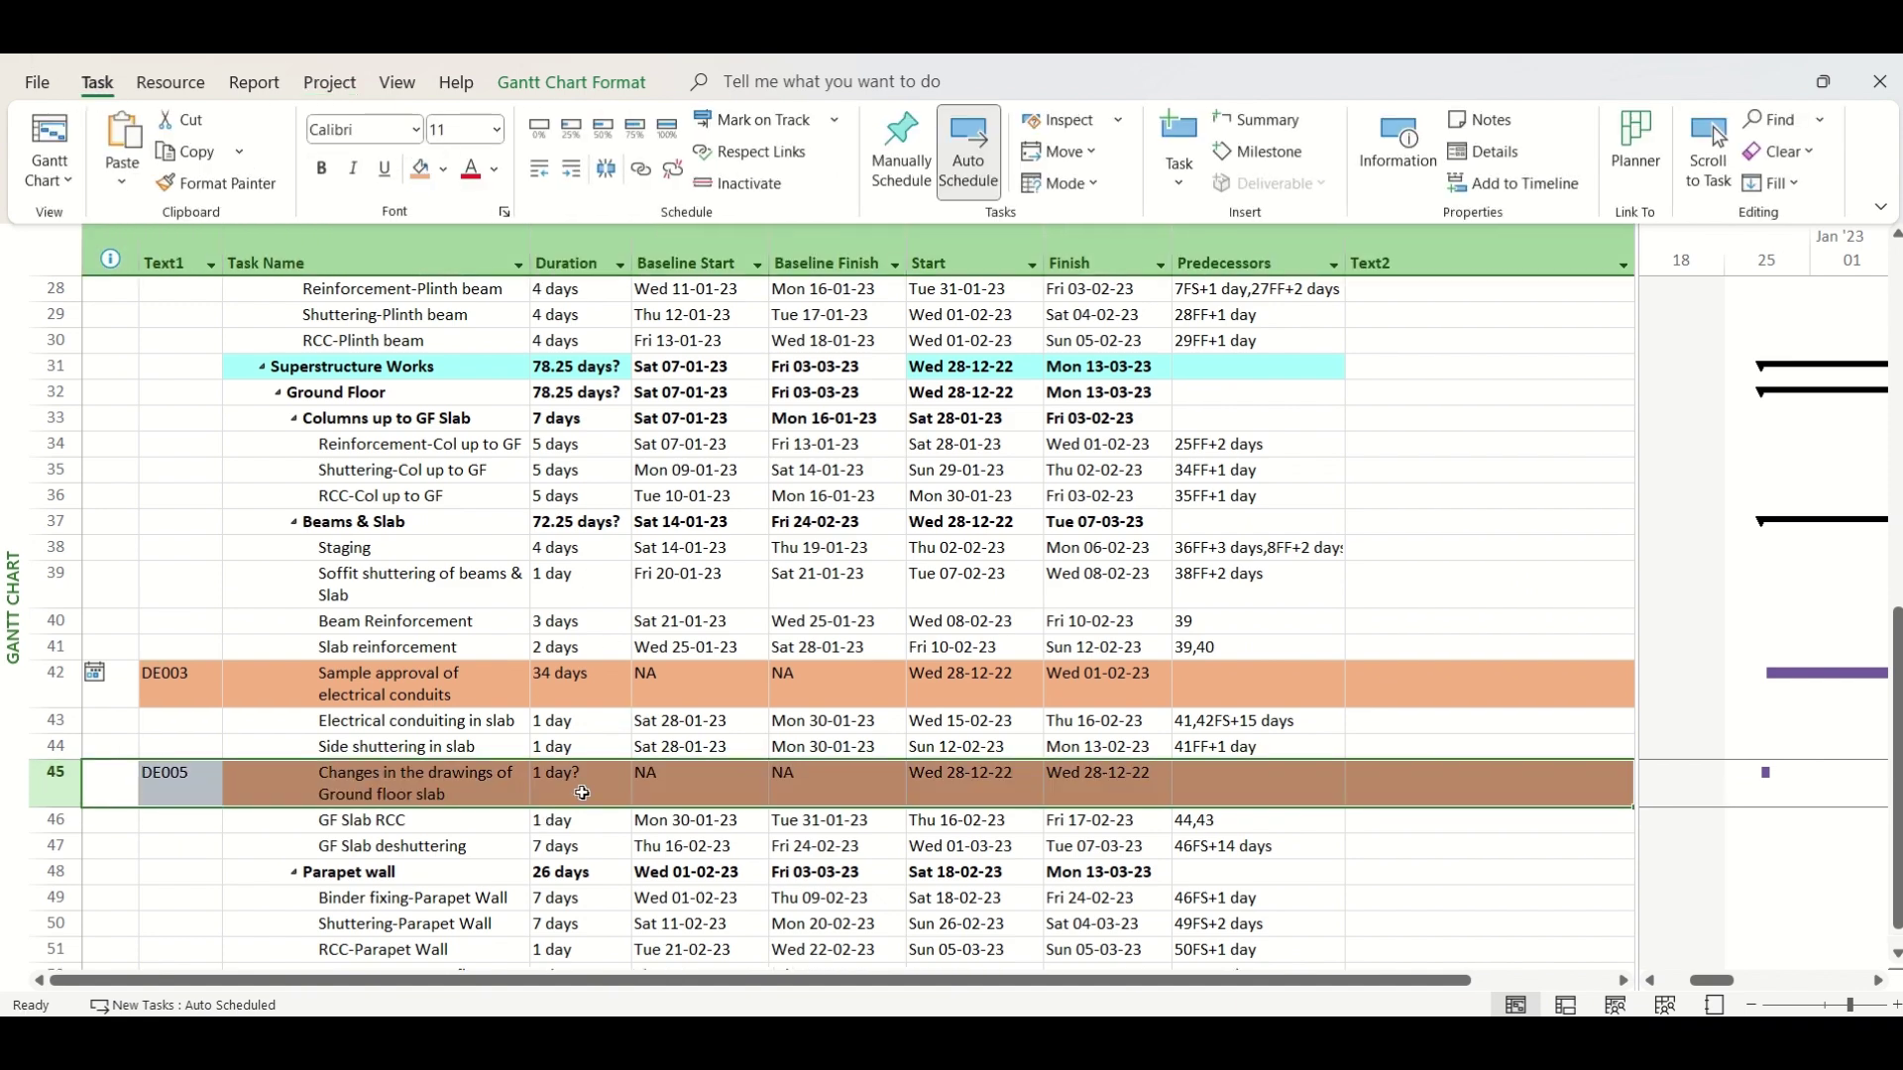
left_click(971, 790)
key("alt+Tab")
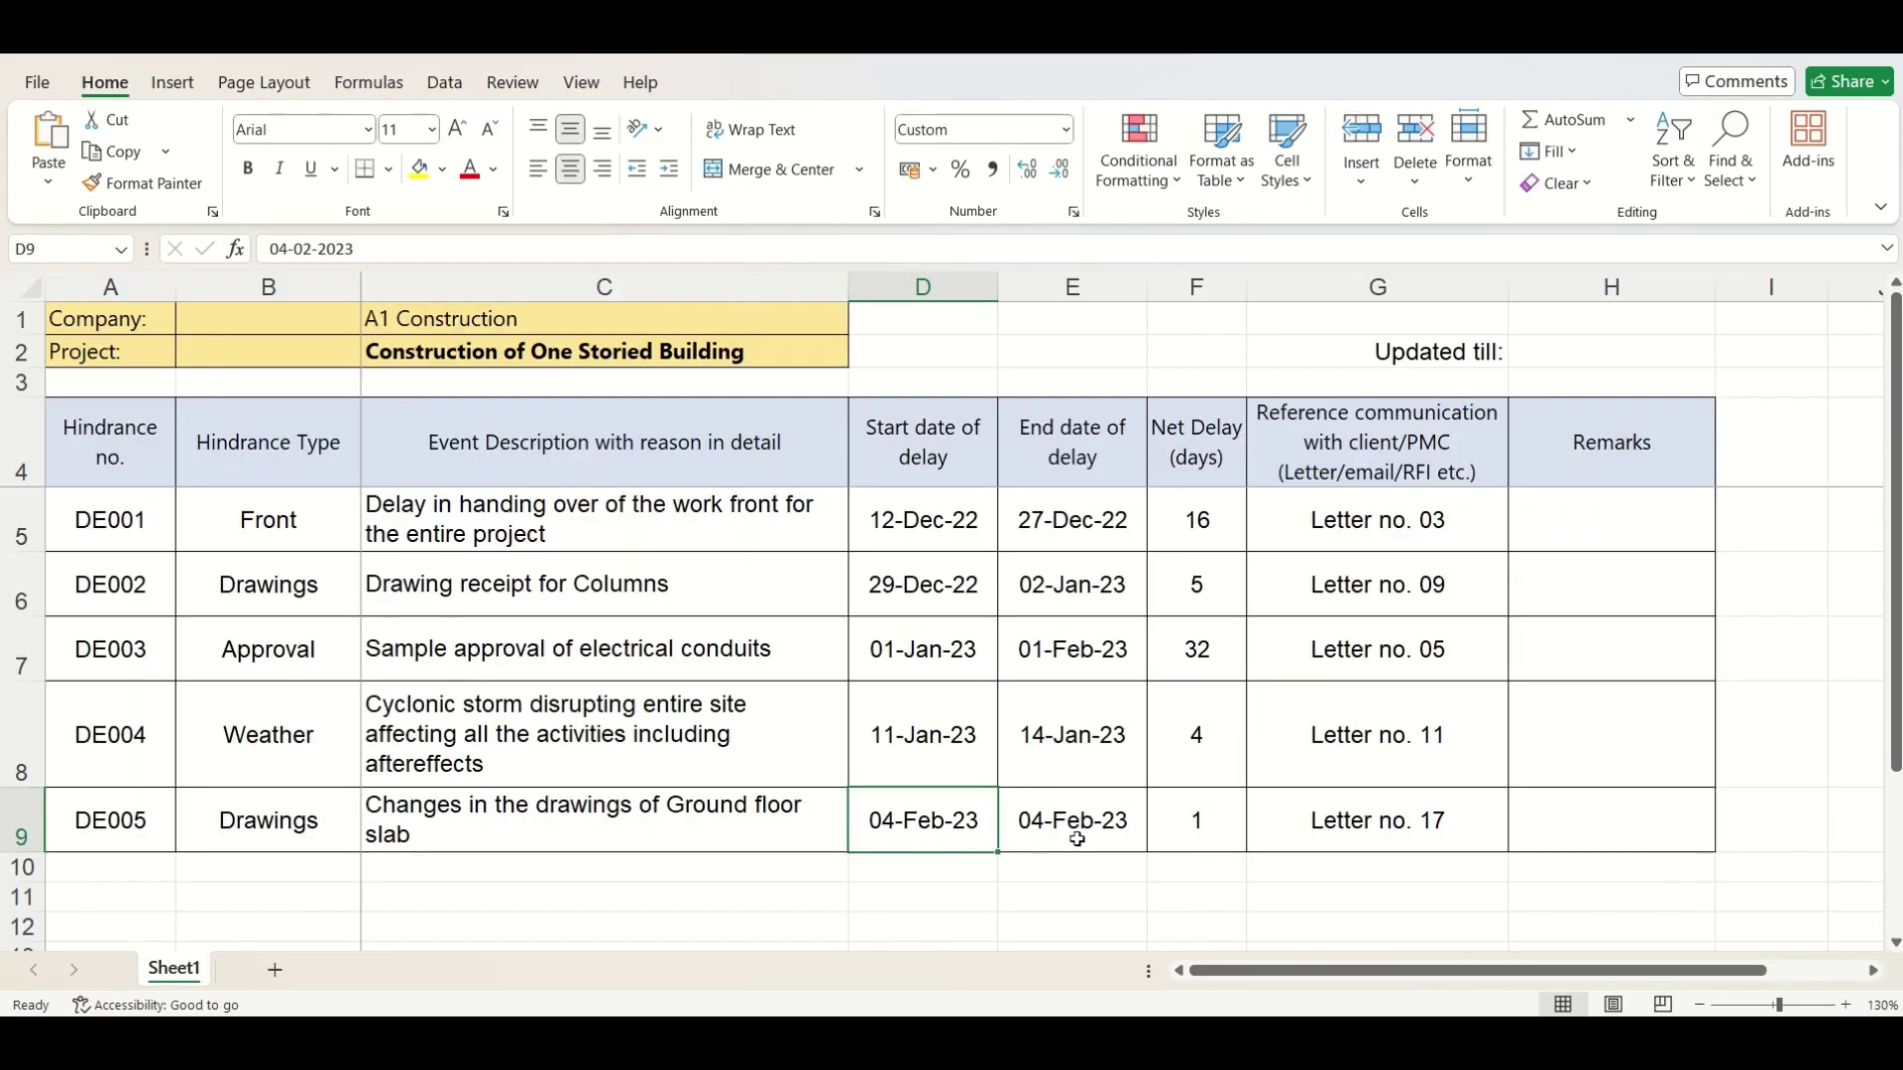
Step: Schedule the DE005 delay to start Sat 04-02-23 with a 1-day duration
key("alt+Tab")
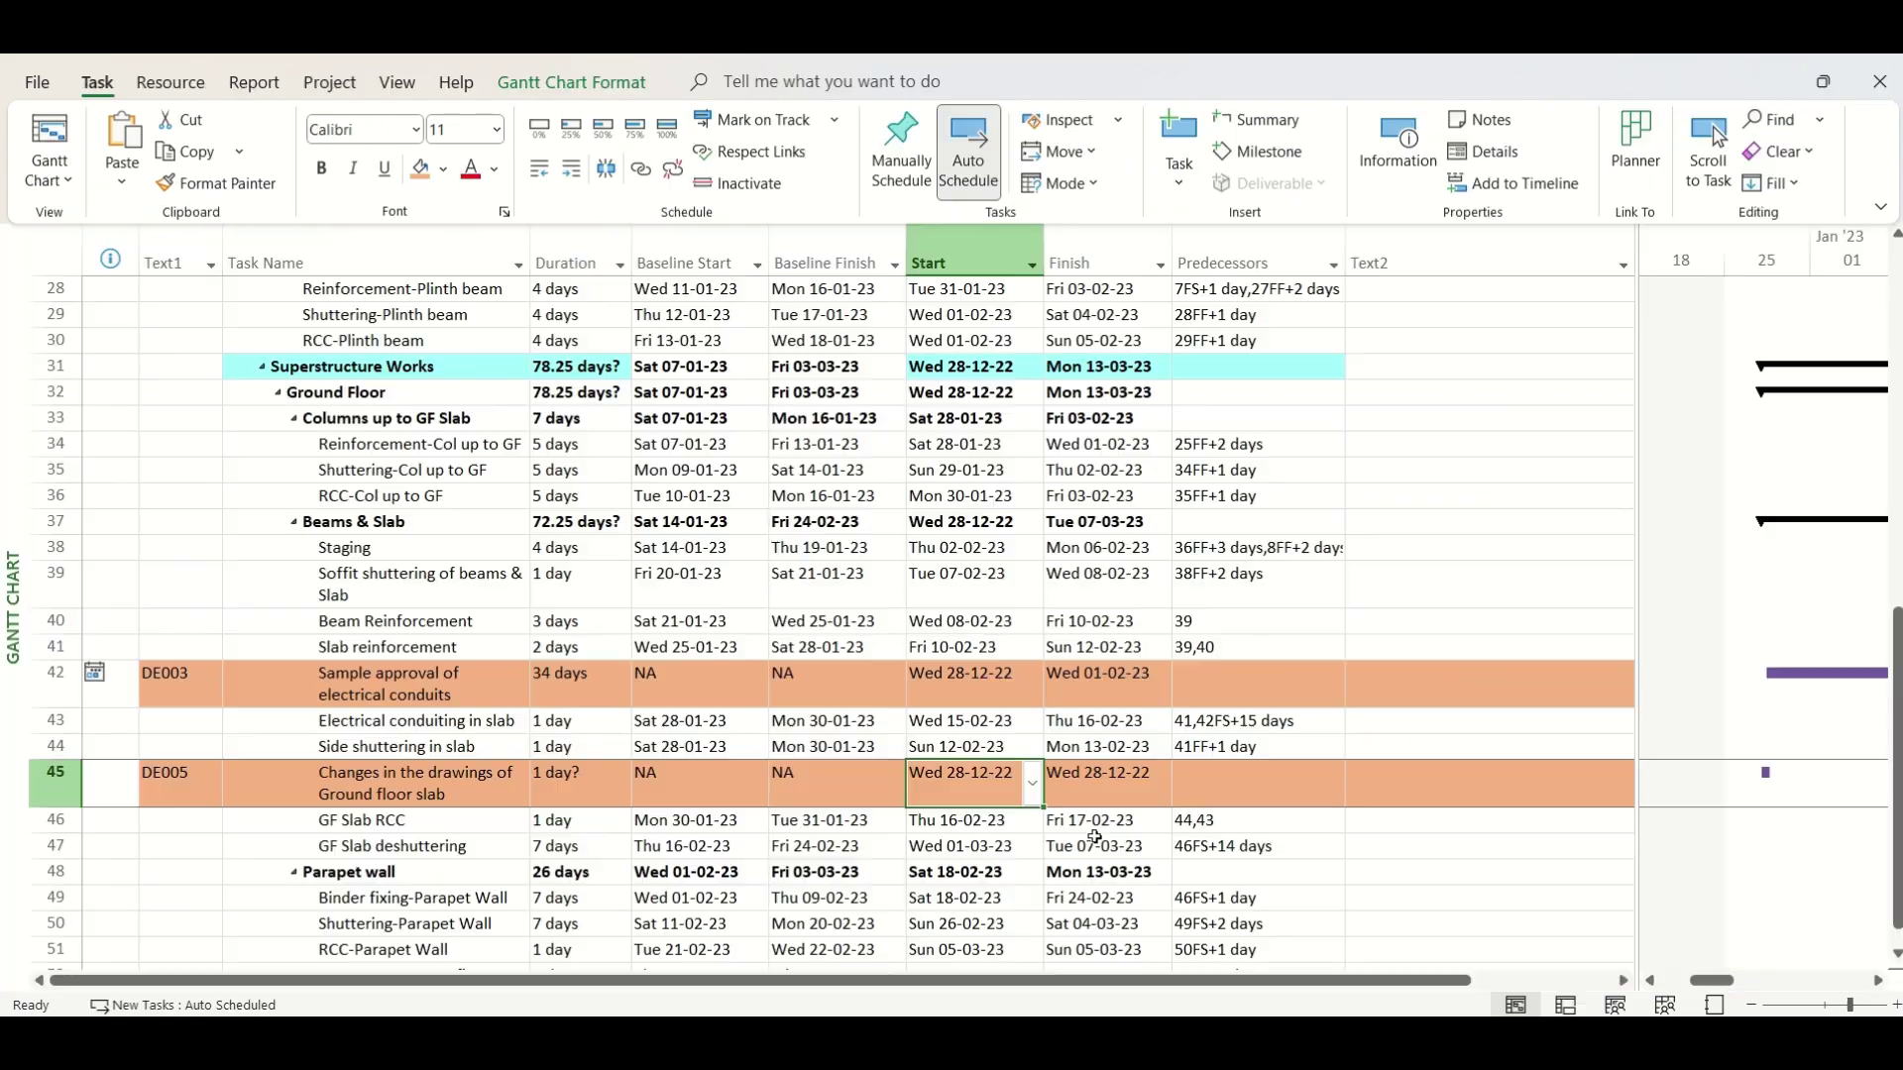
left_click(1032, 788)
left_click(889, 818)
left_click(889, 818)
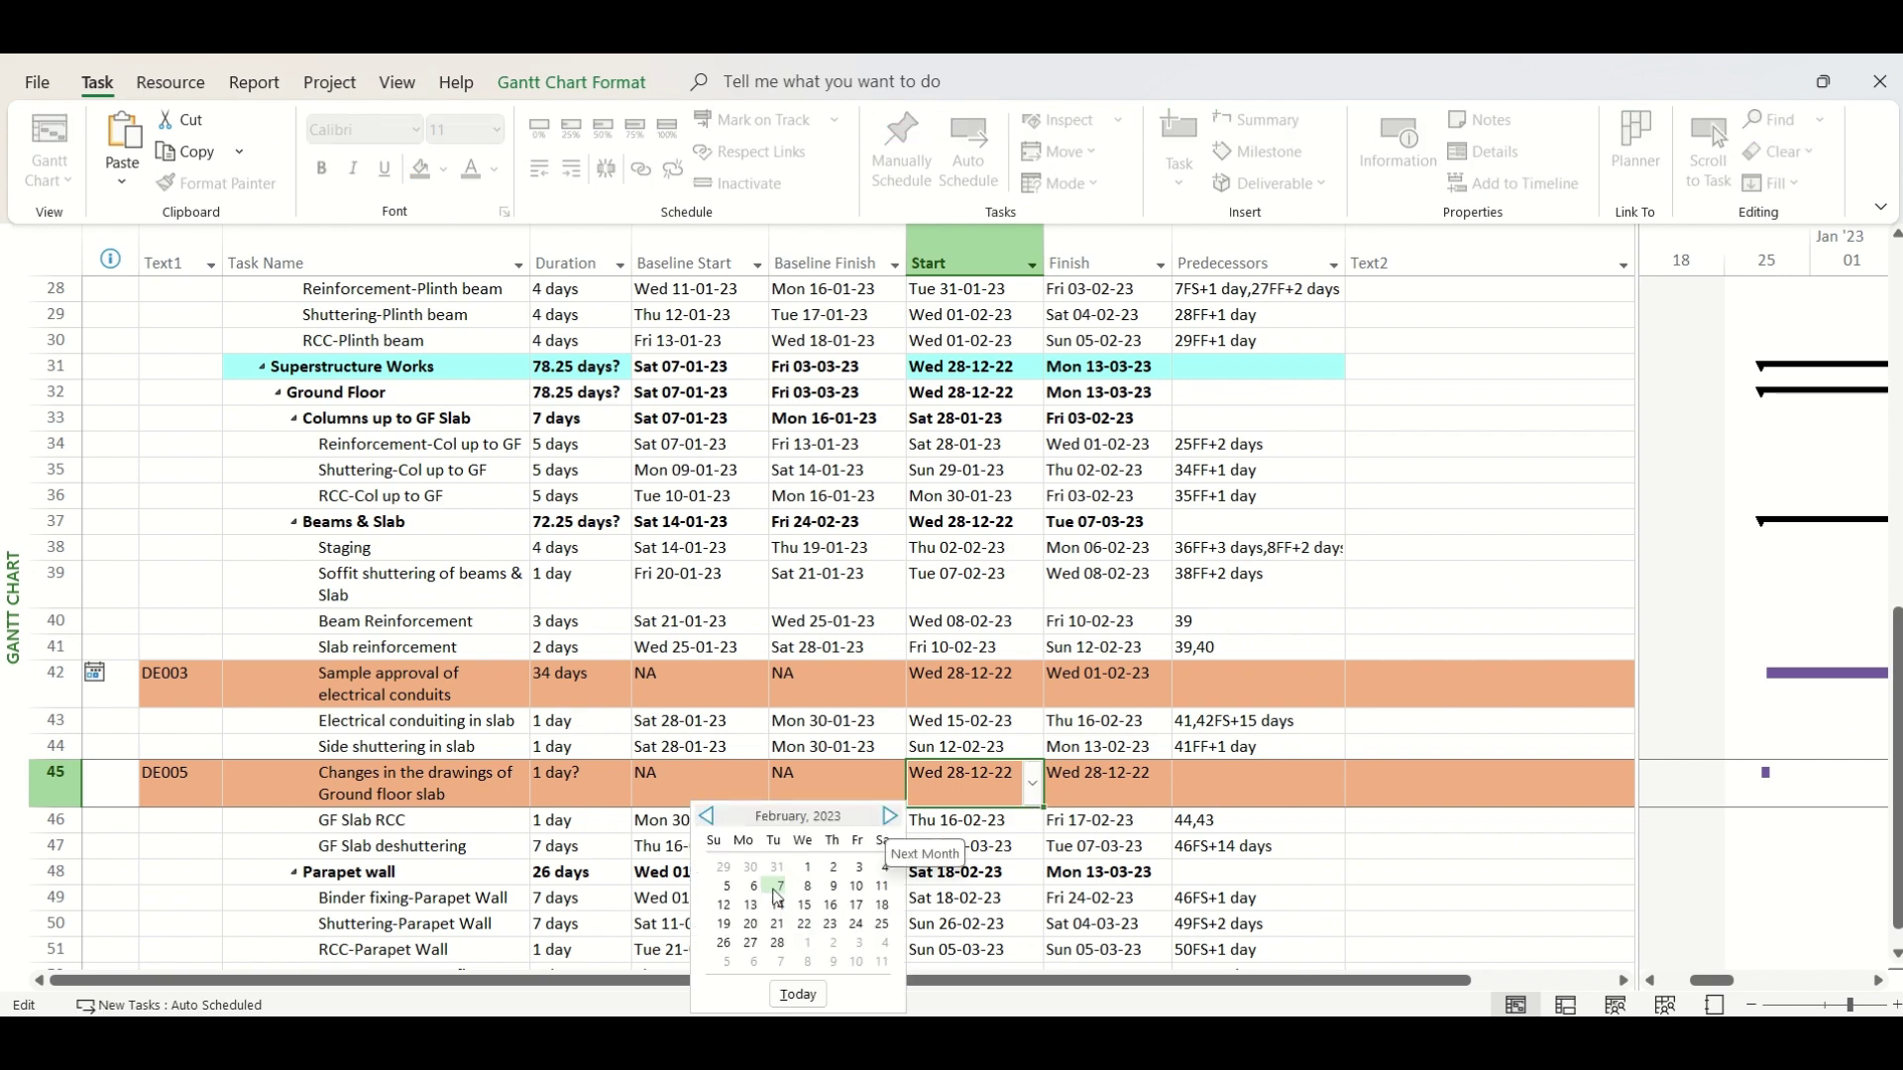
left_click(883, 868)
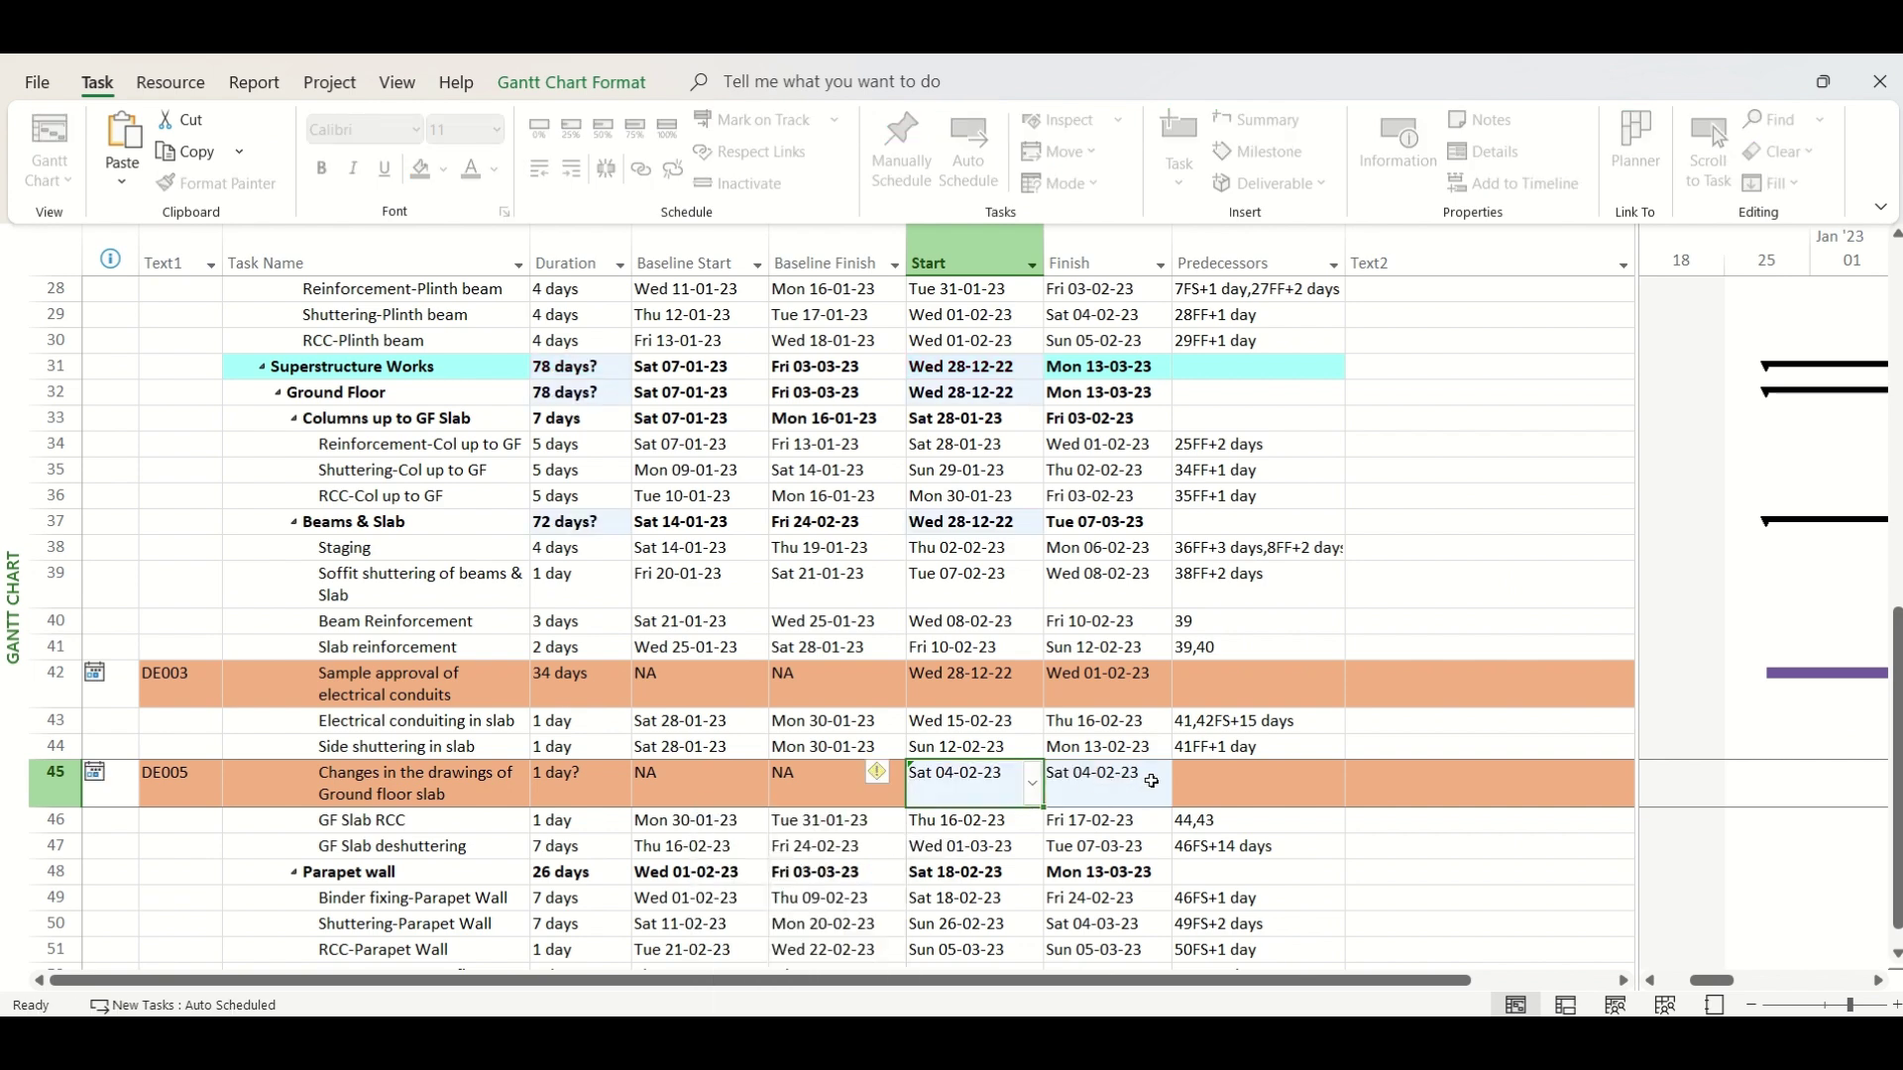
left_click(1229, 783)
left_click(578, 804)
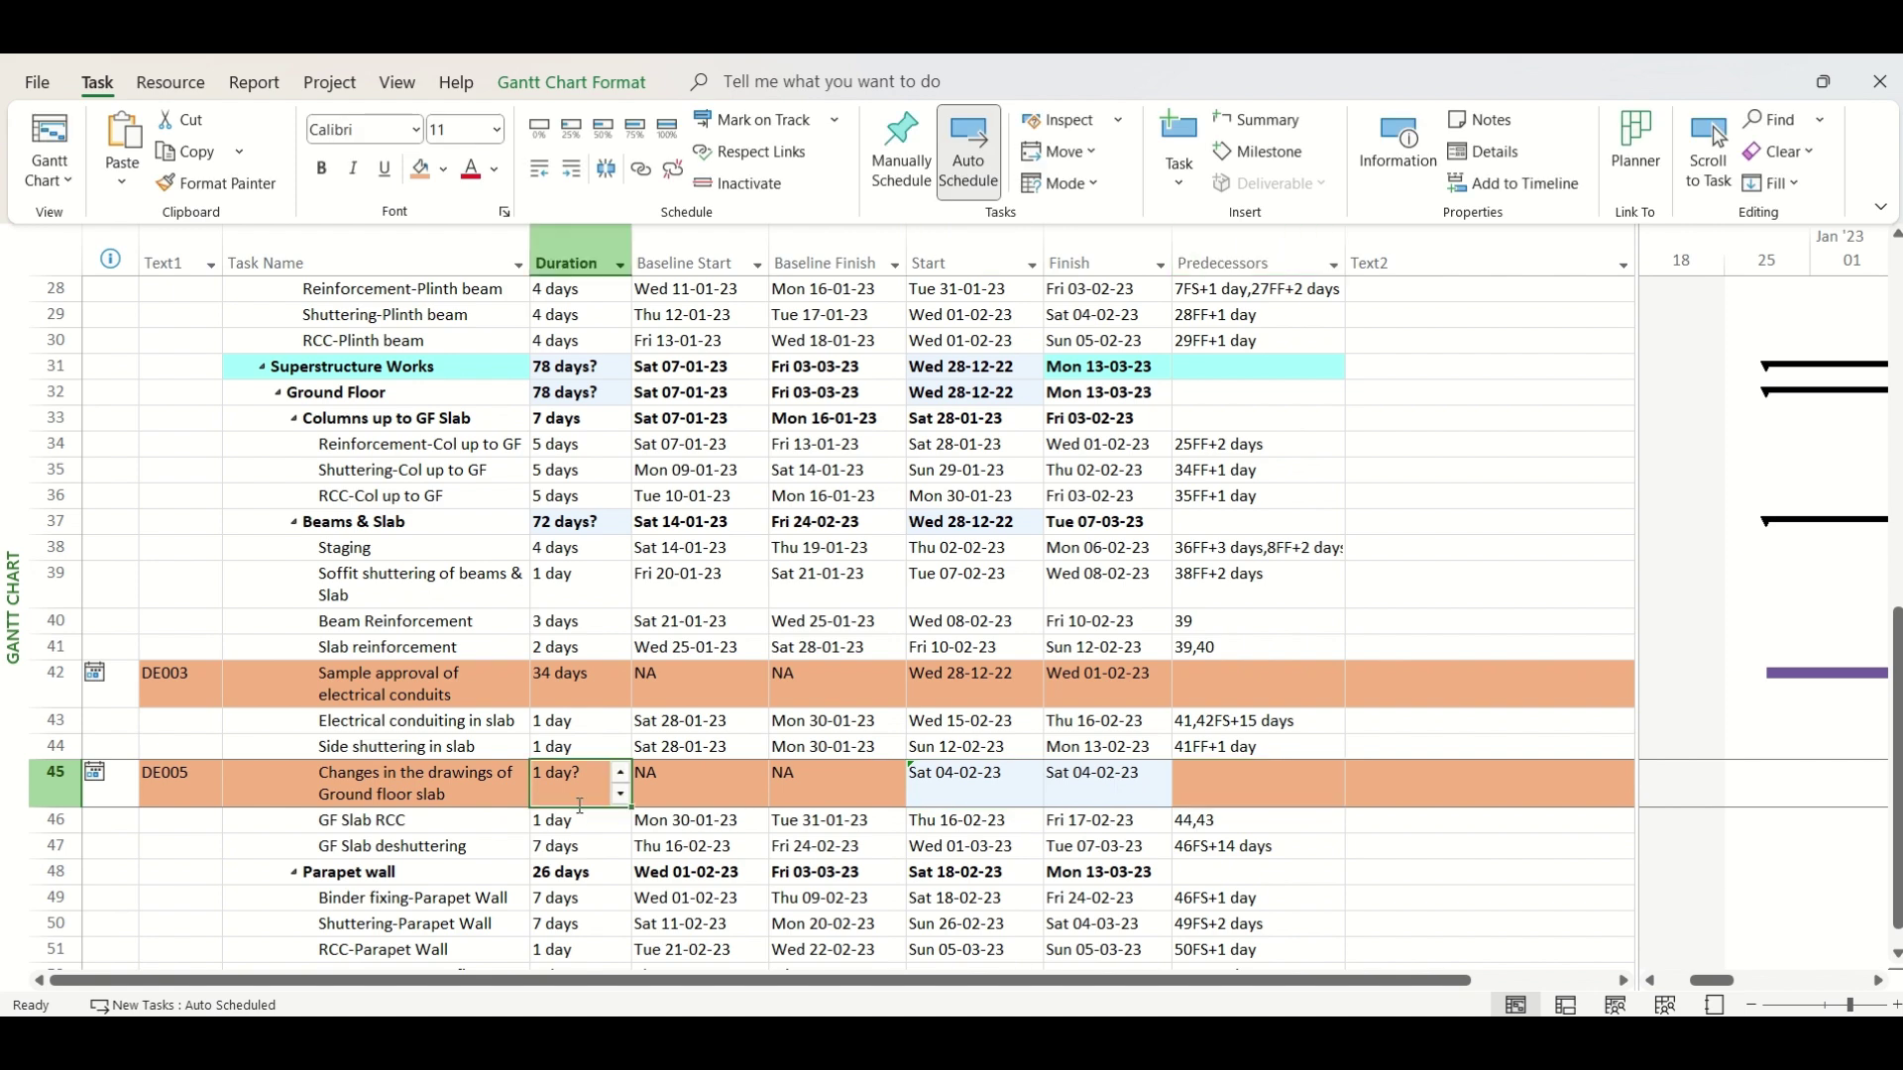
type("1")
key("Return")
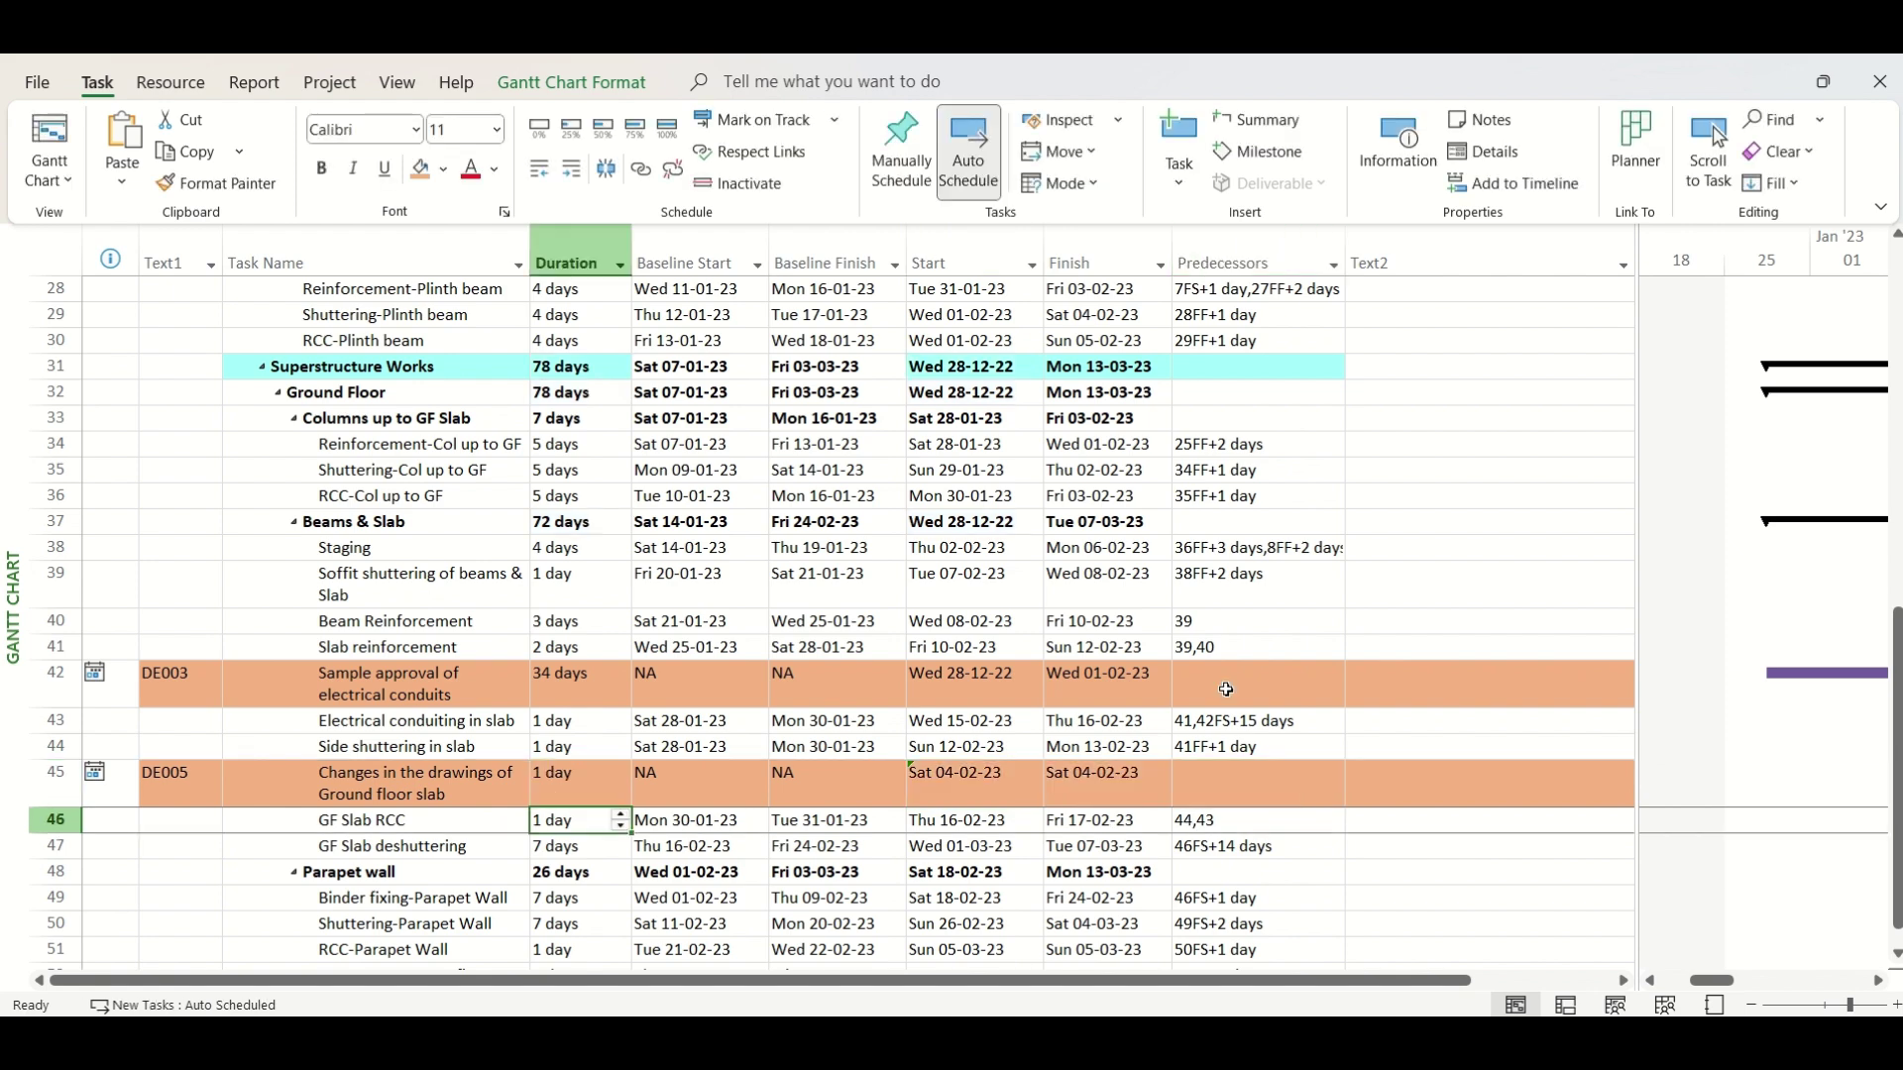
Step: Add 45FS+1 day to GF Slab RCC's predecessors
double_click(1230, 817)
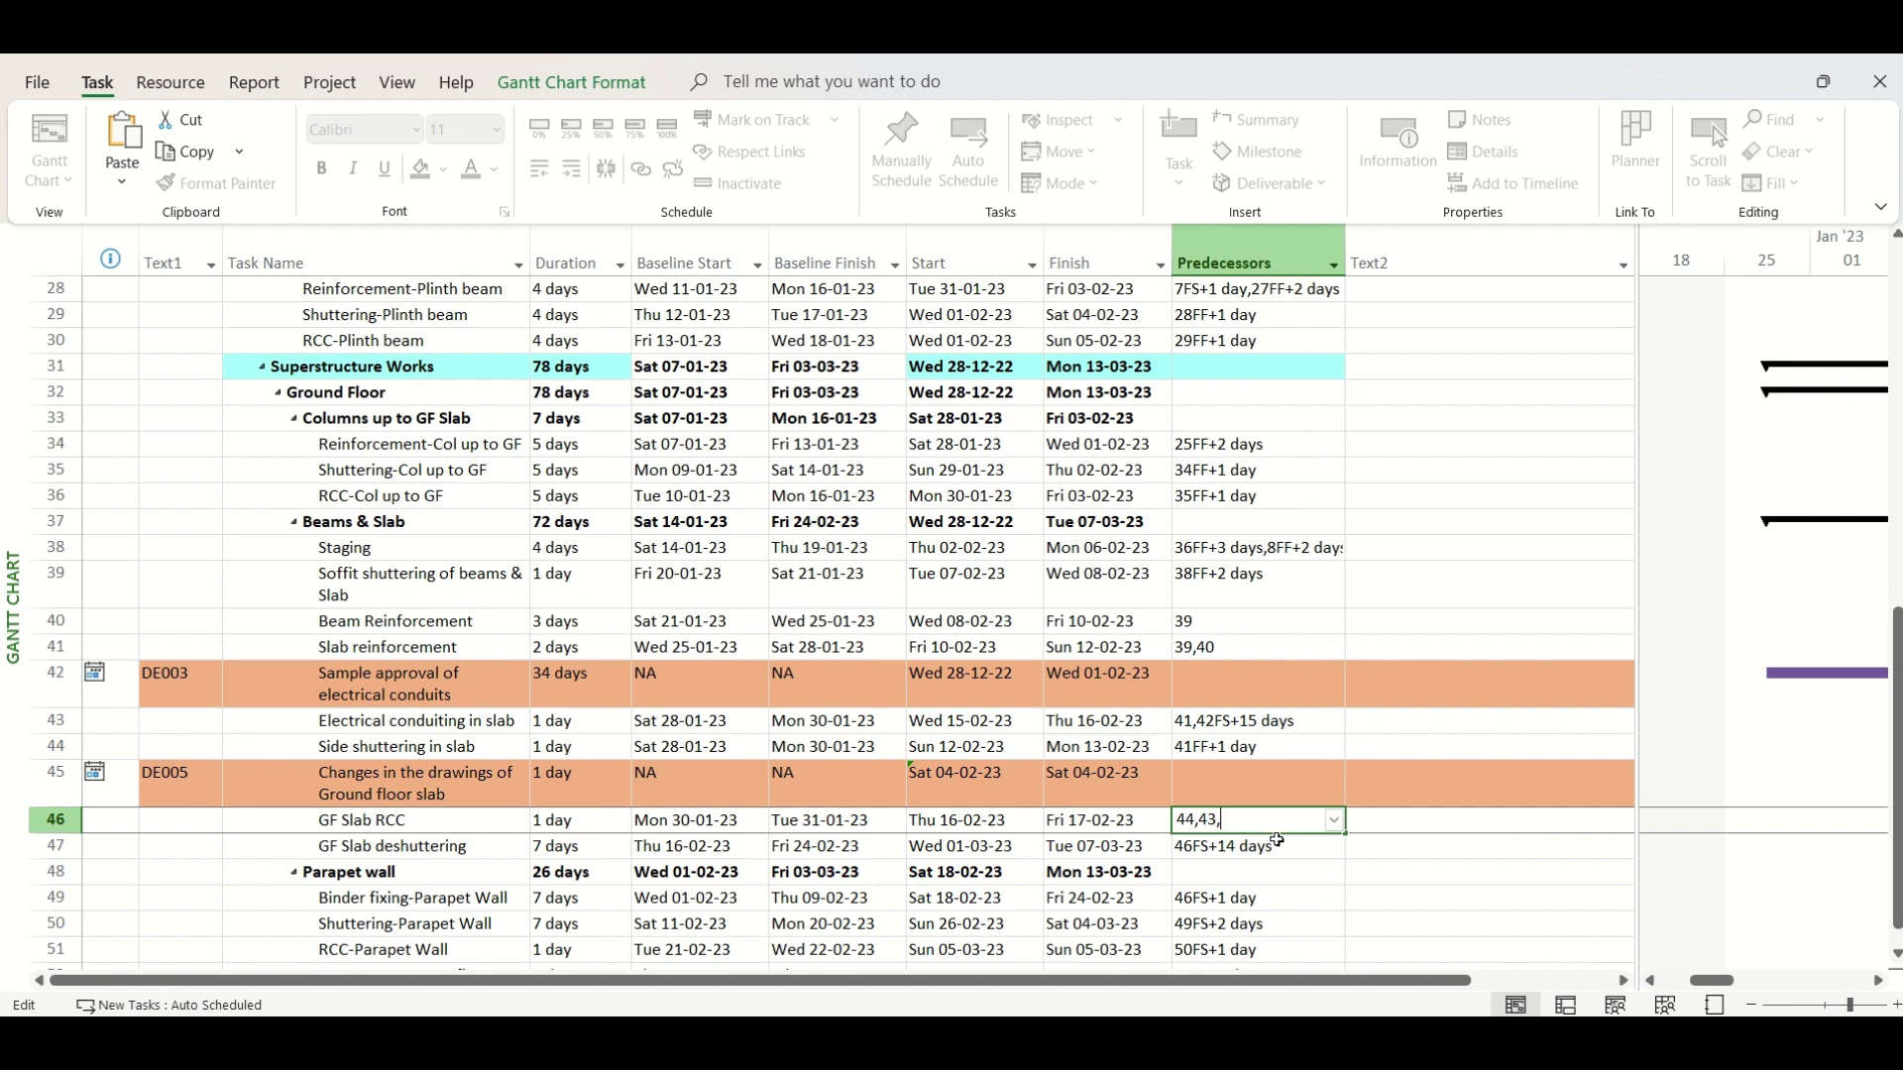
type("45FS+1")
key("Return")
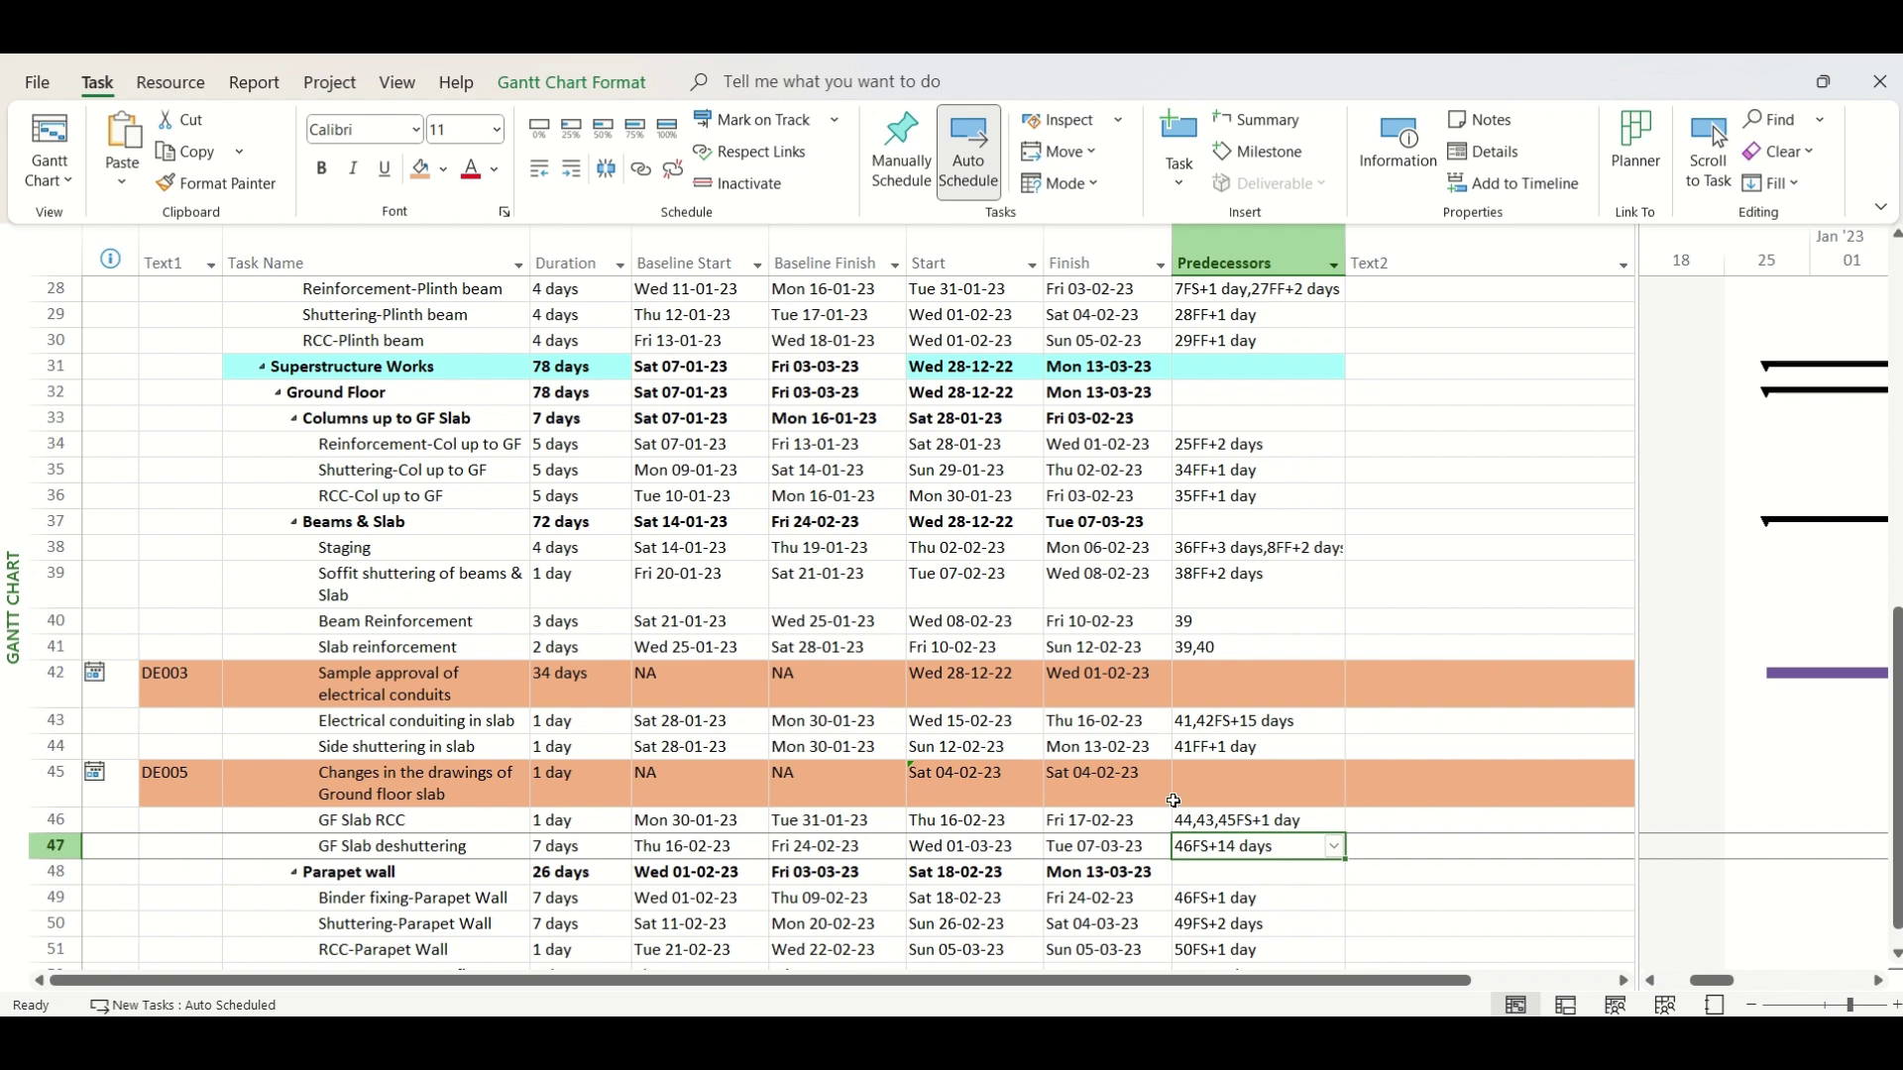
scroll(1168, 702, "up", 1)
scroll(1167, 702, "up", 1)
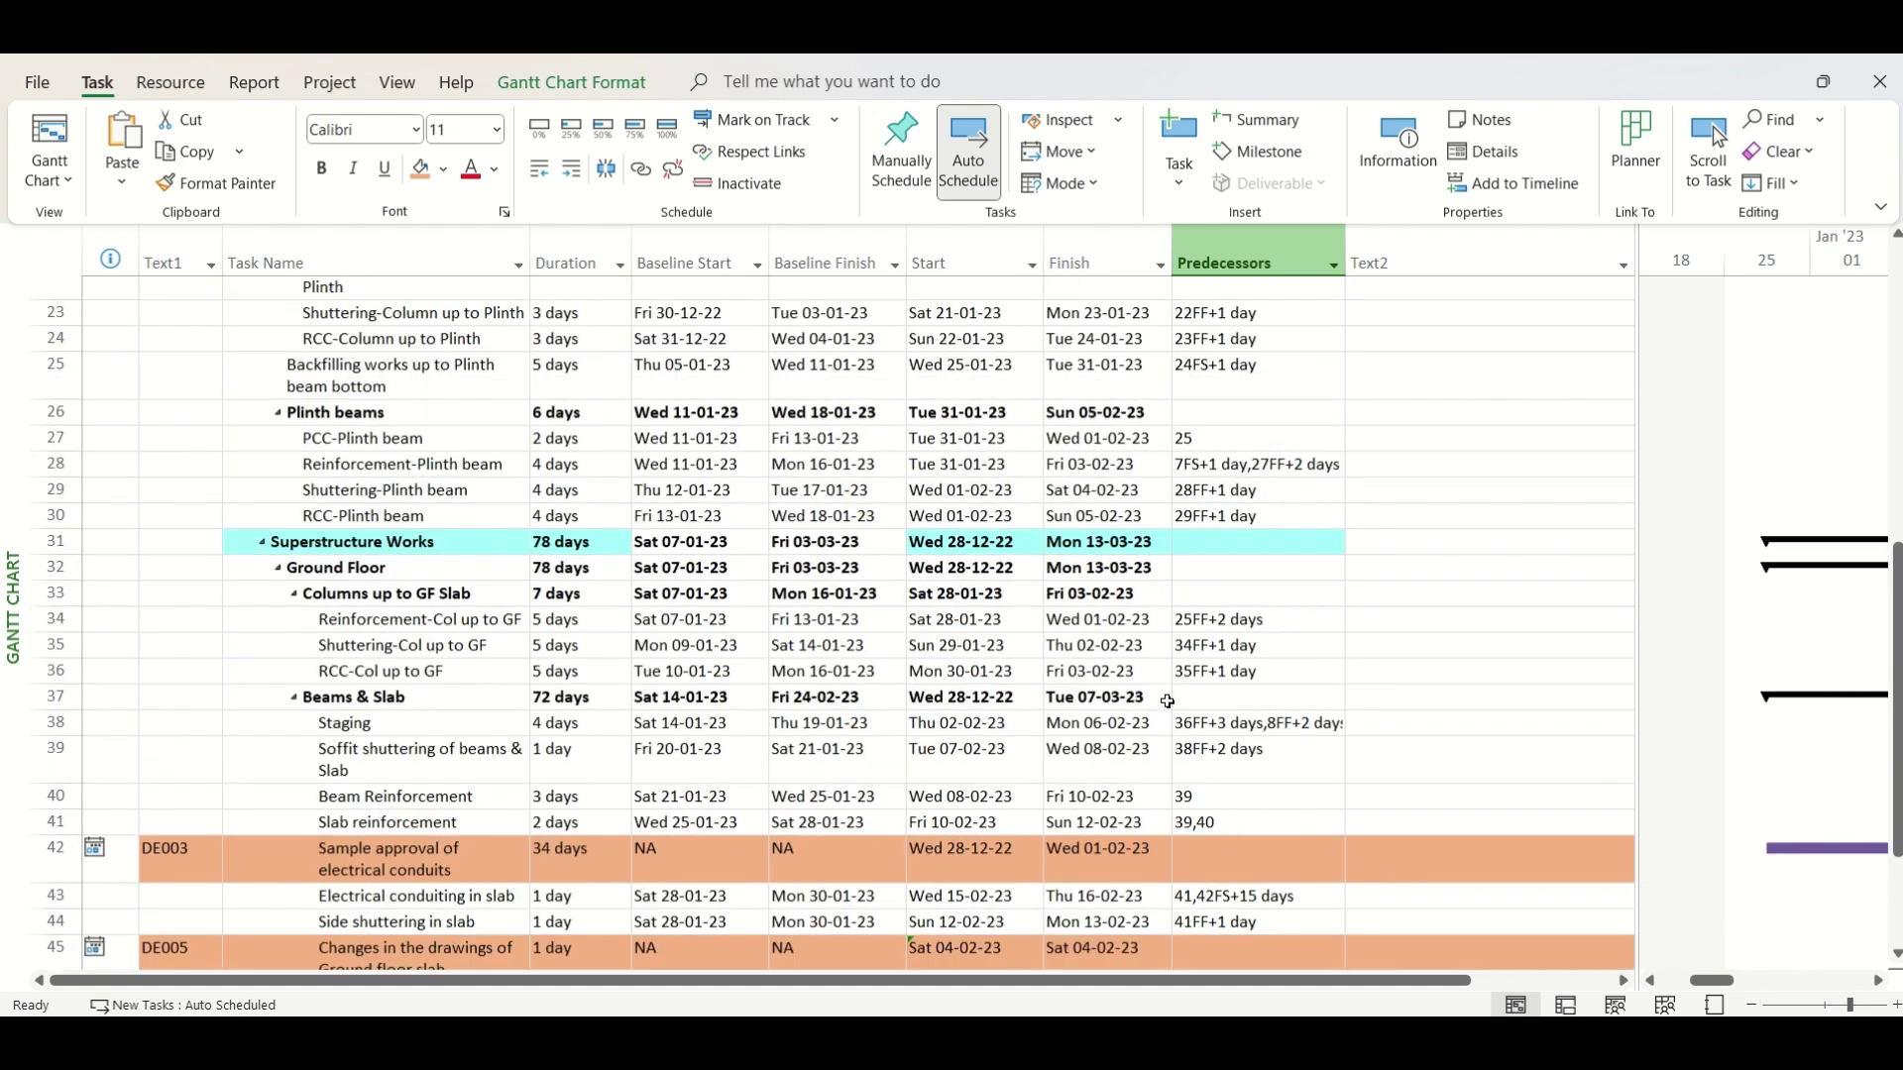
scroll(1167, 702, "up", 6)
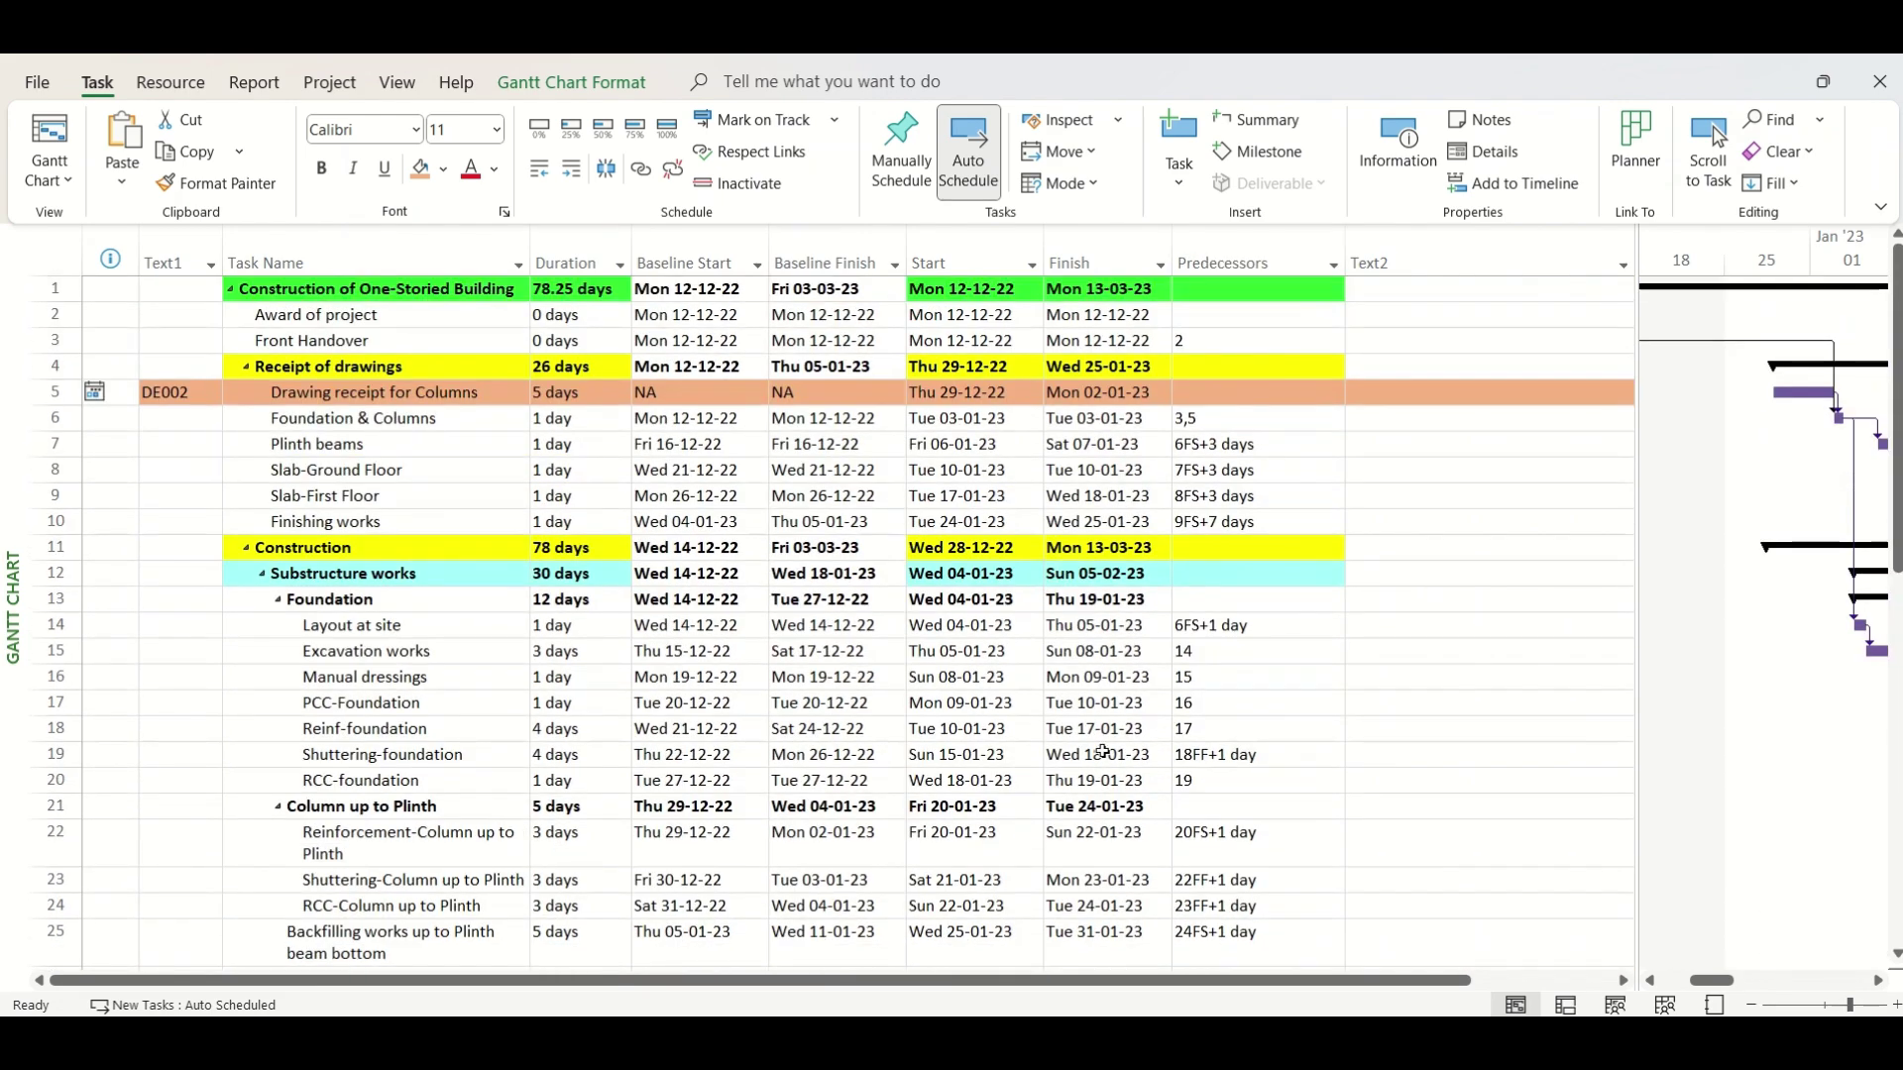
scroll(193, 466, "down", 6)
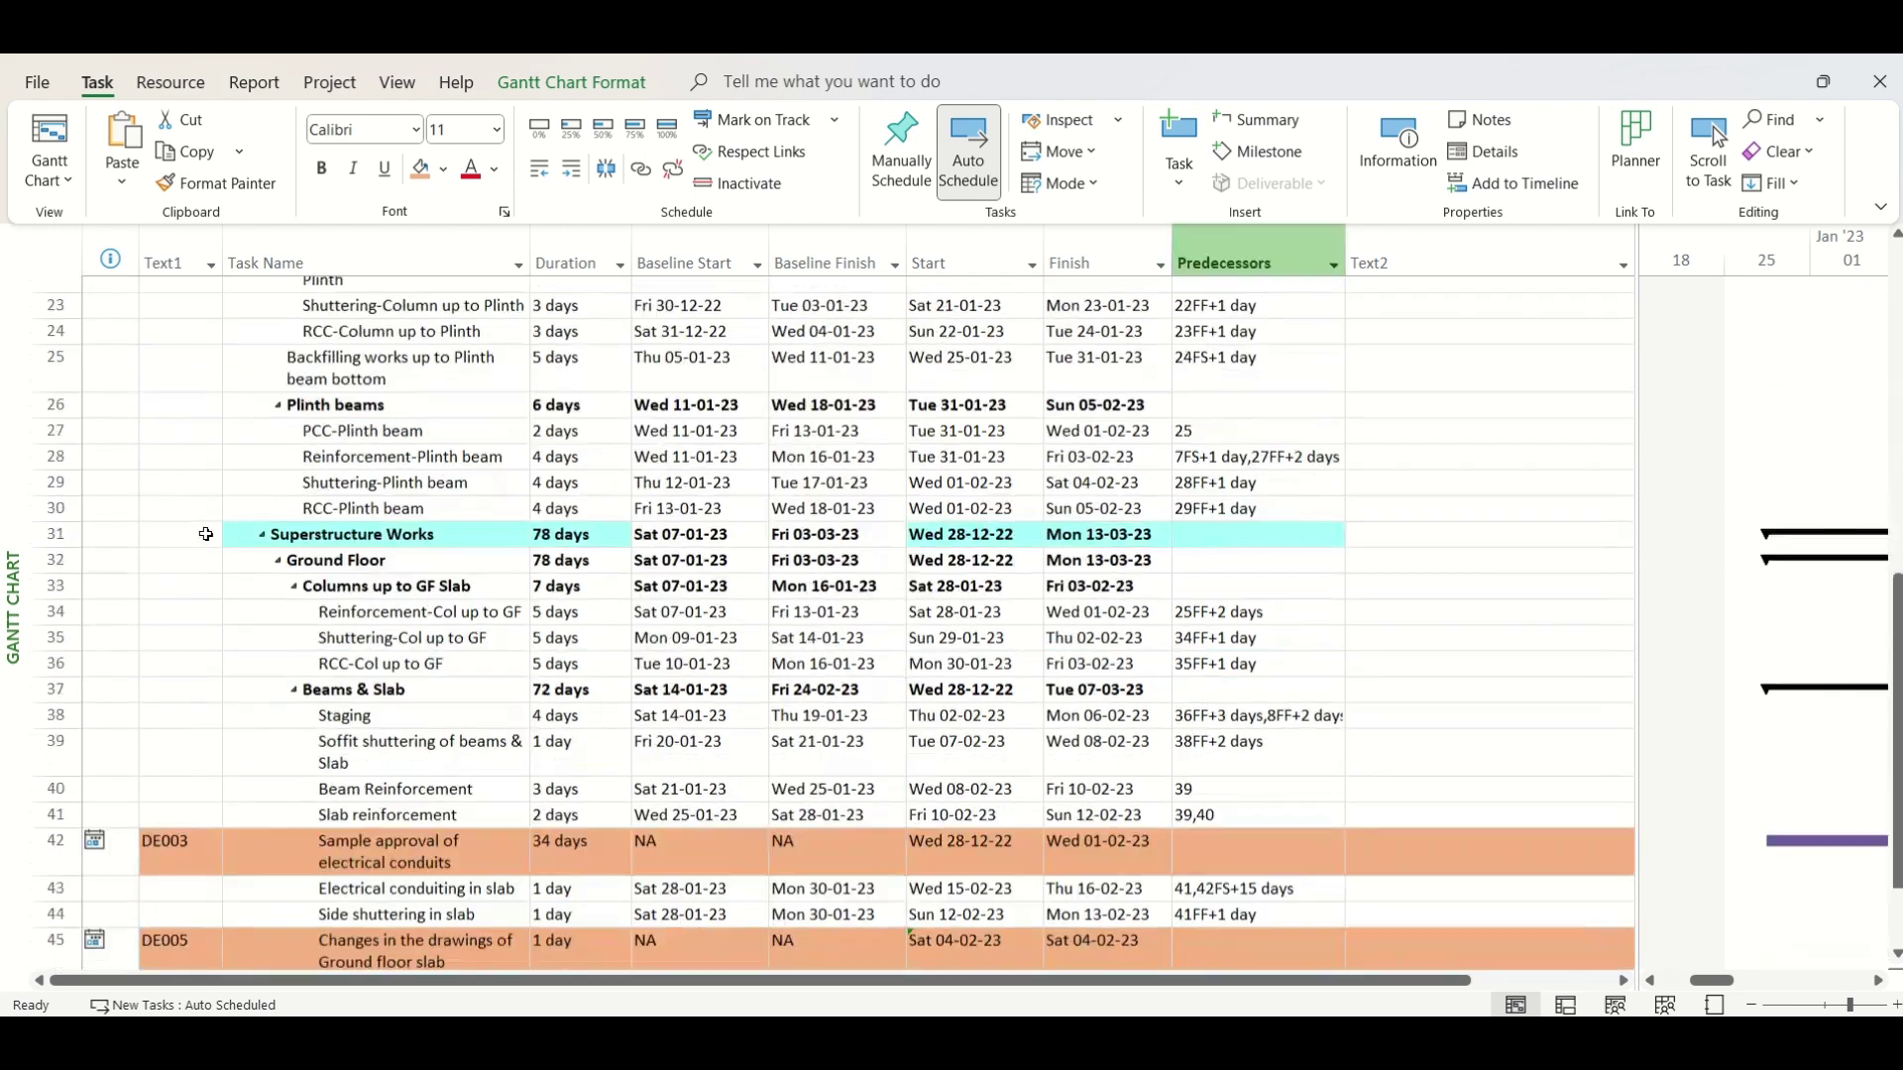
scroll(206, 534, "down", 2)
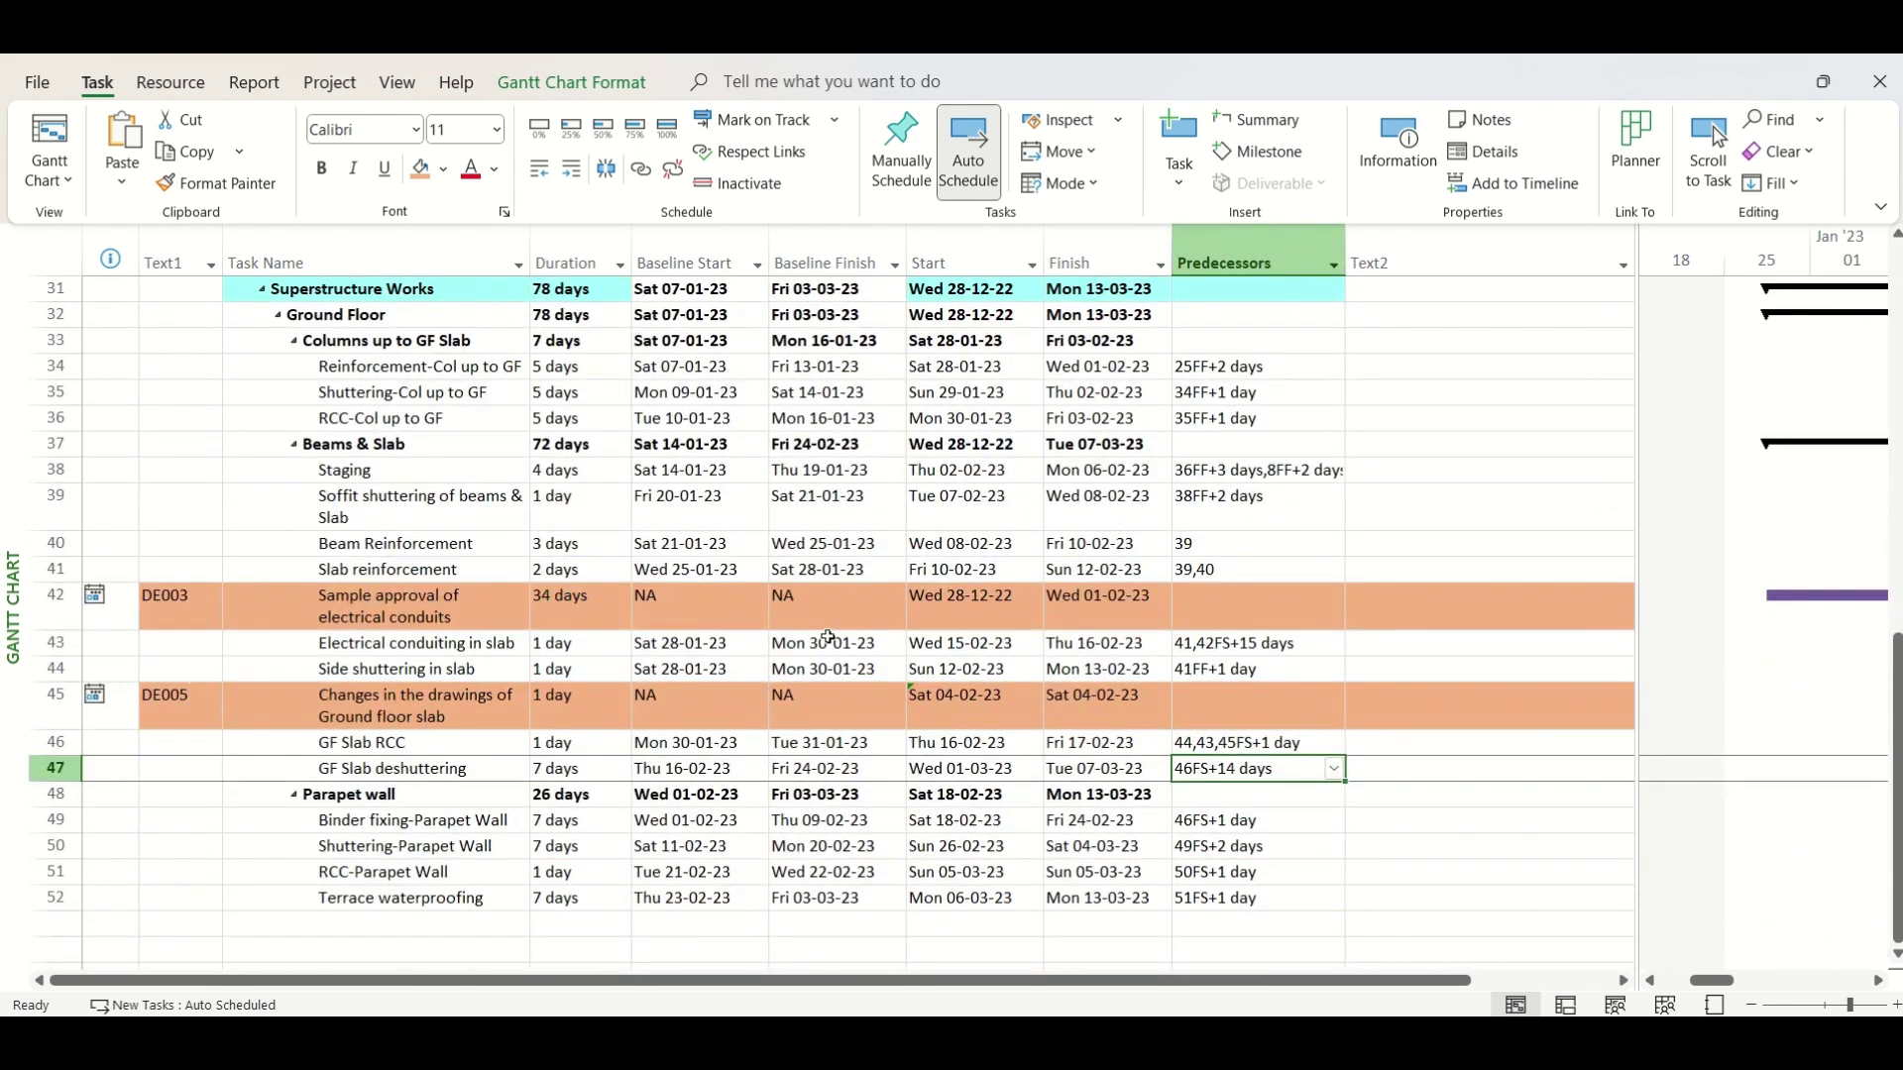
left_click(329, 81)
left_click(716, 178)
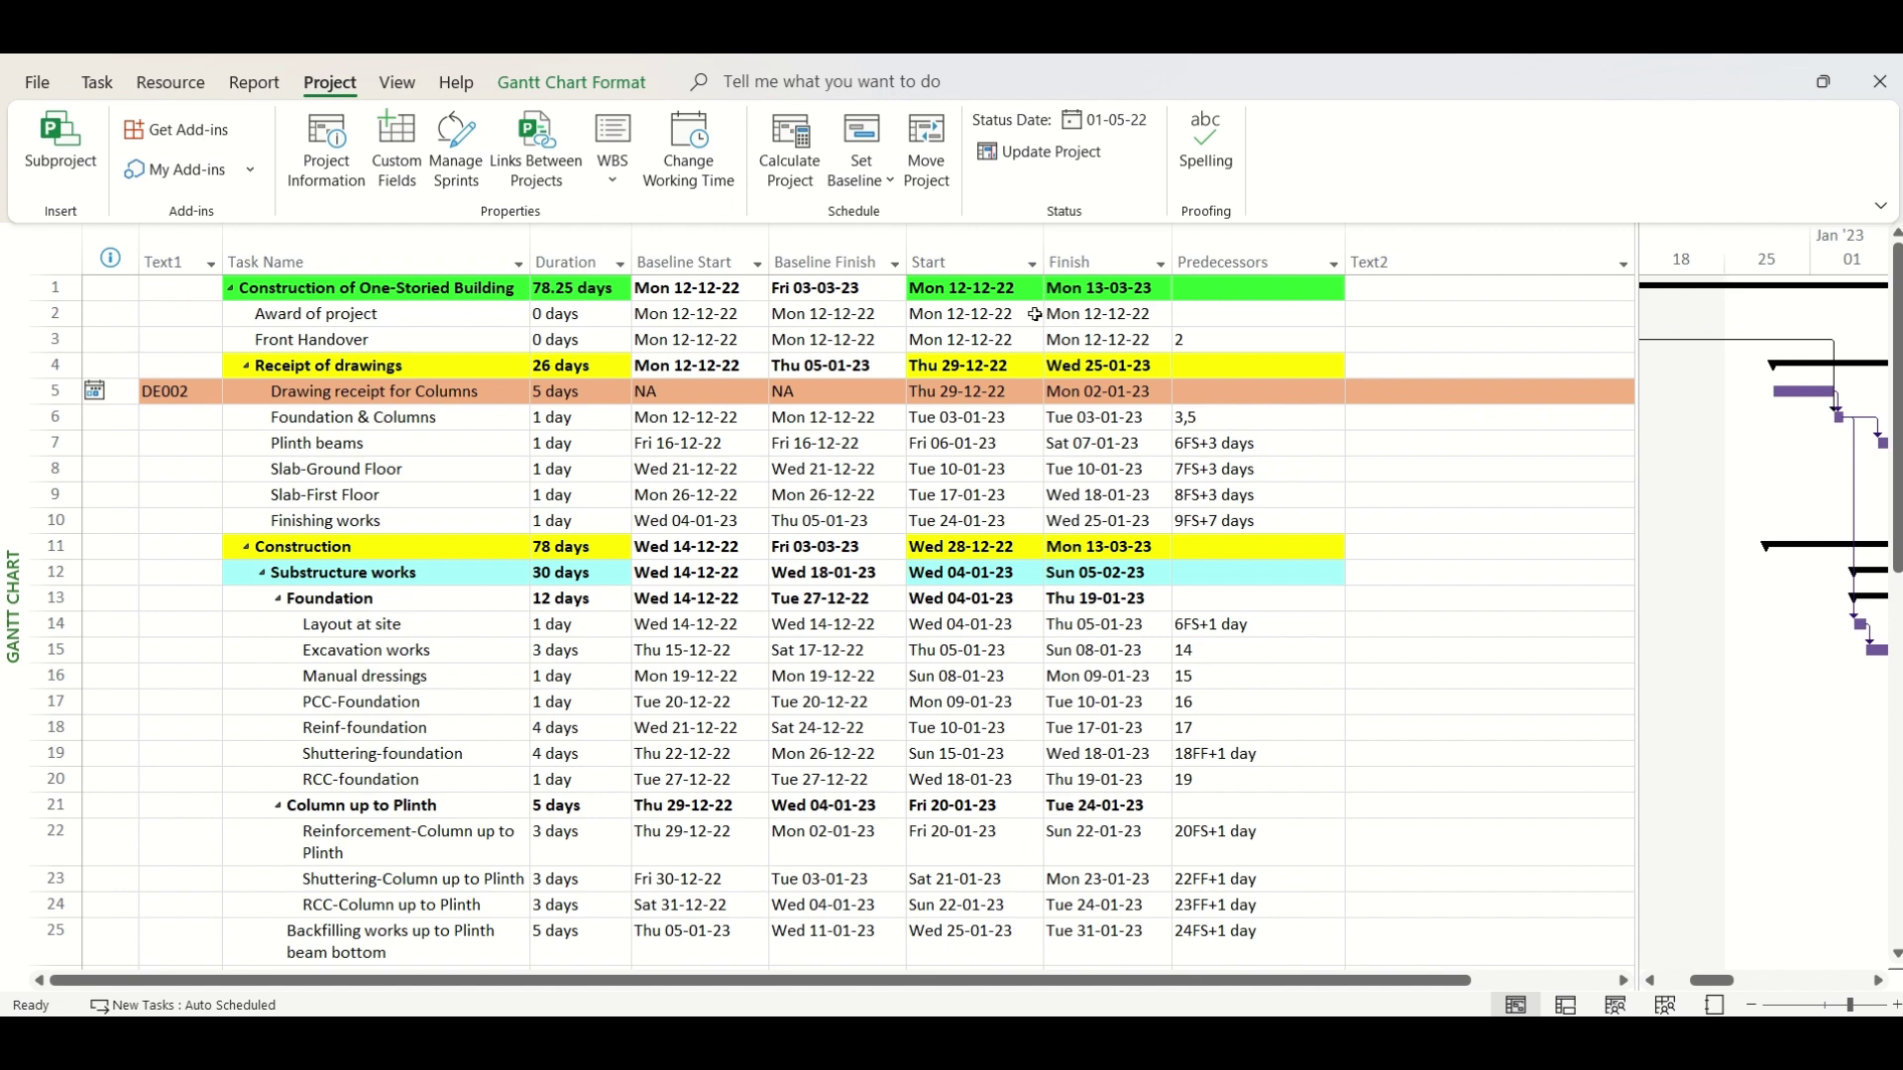
left_click(1130, 285)
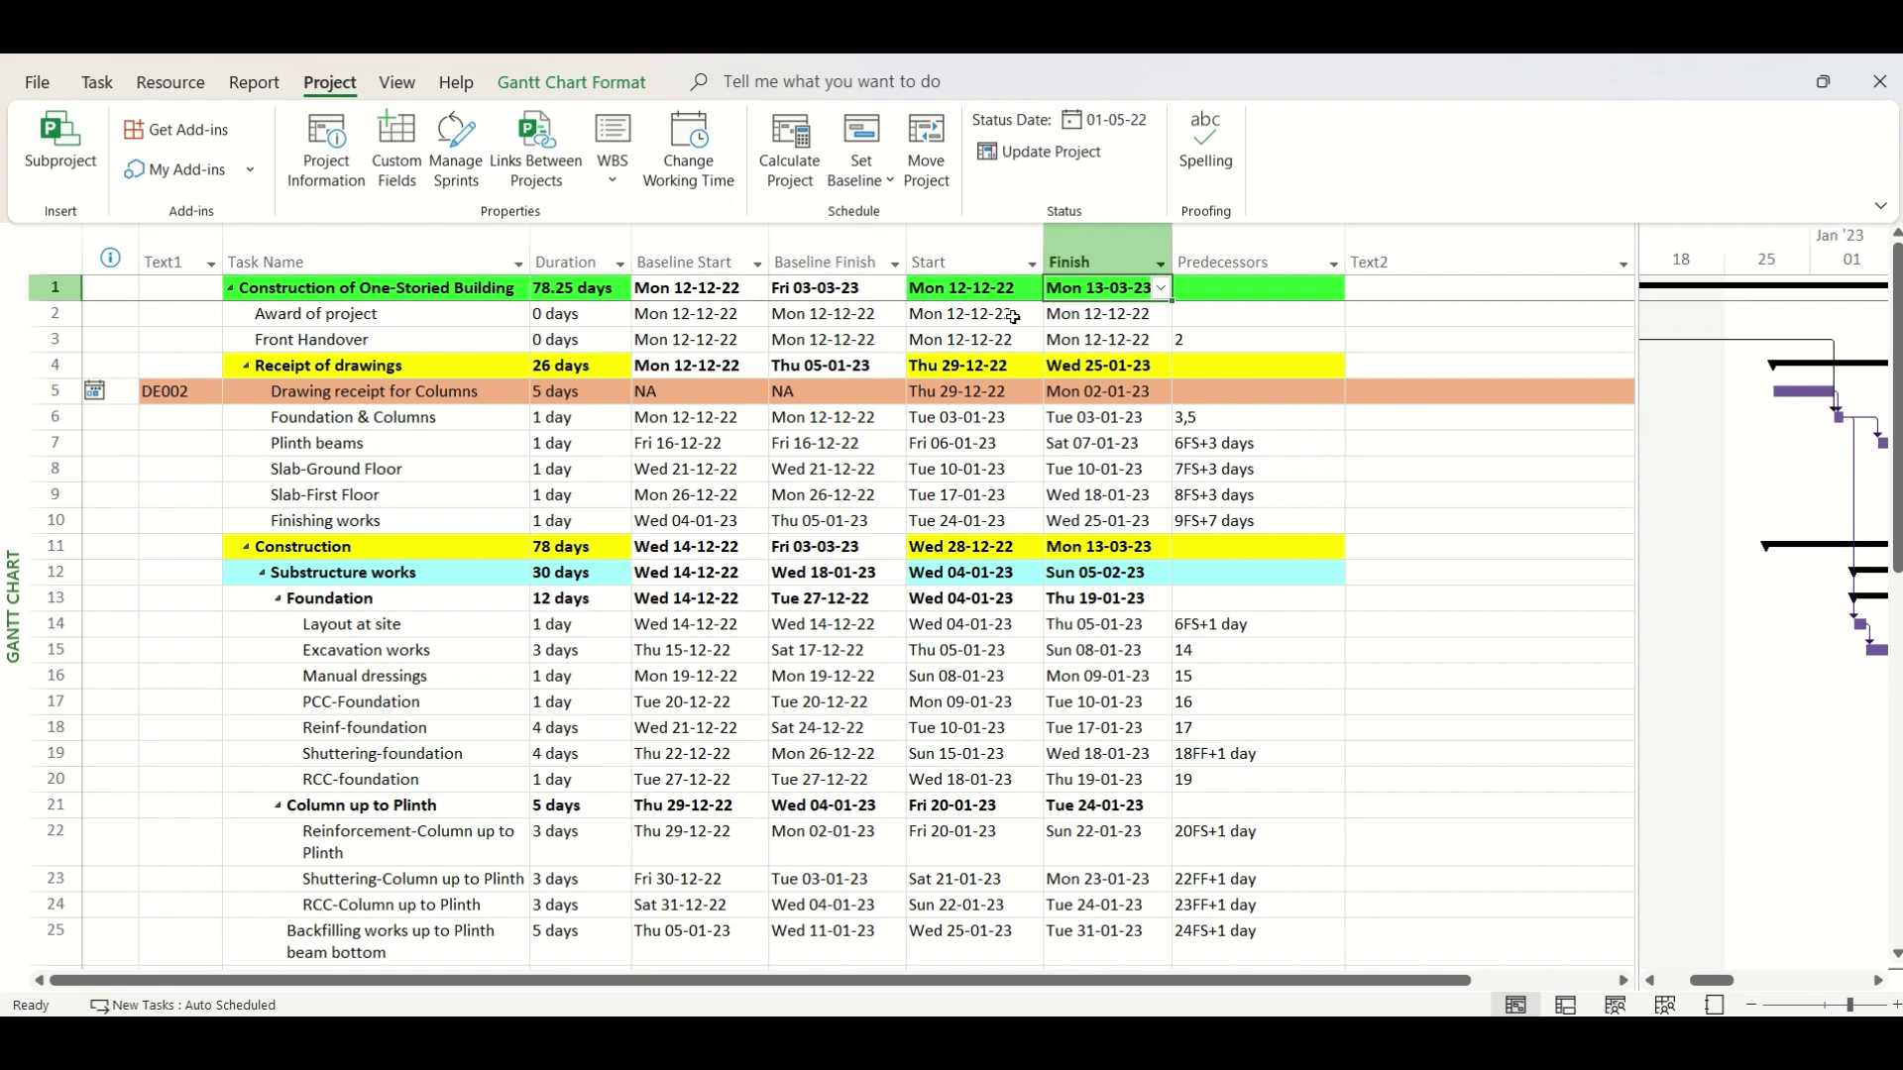
key("alt+Tab")
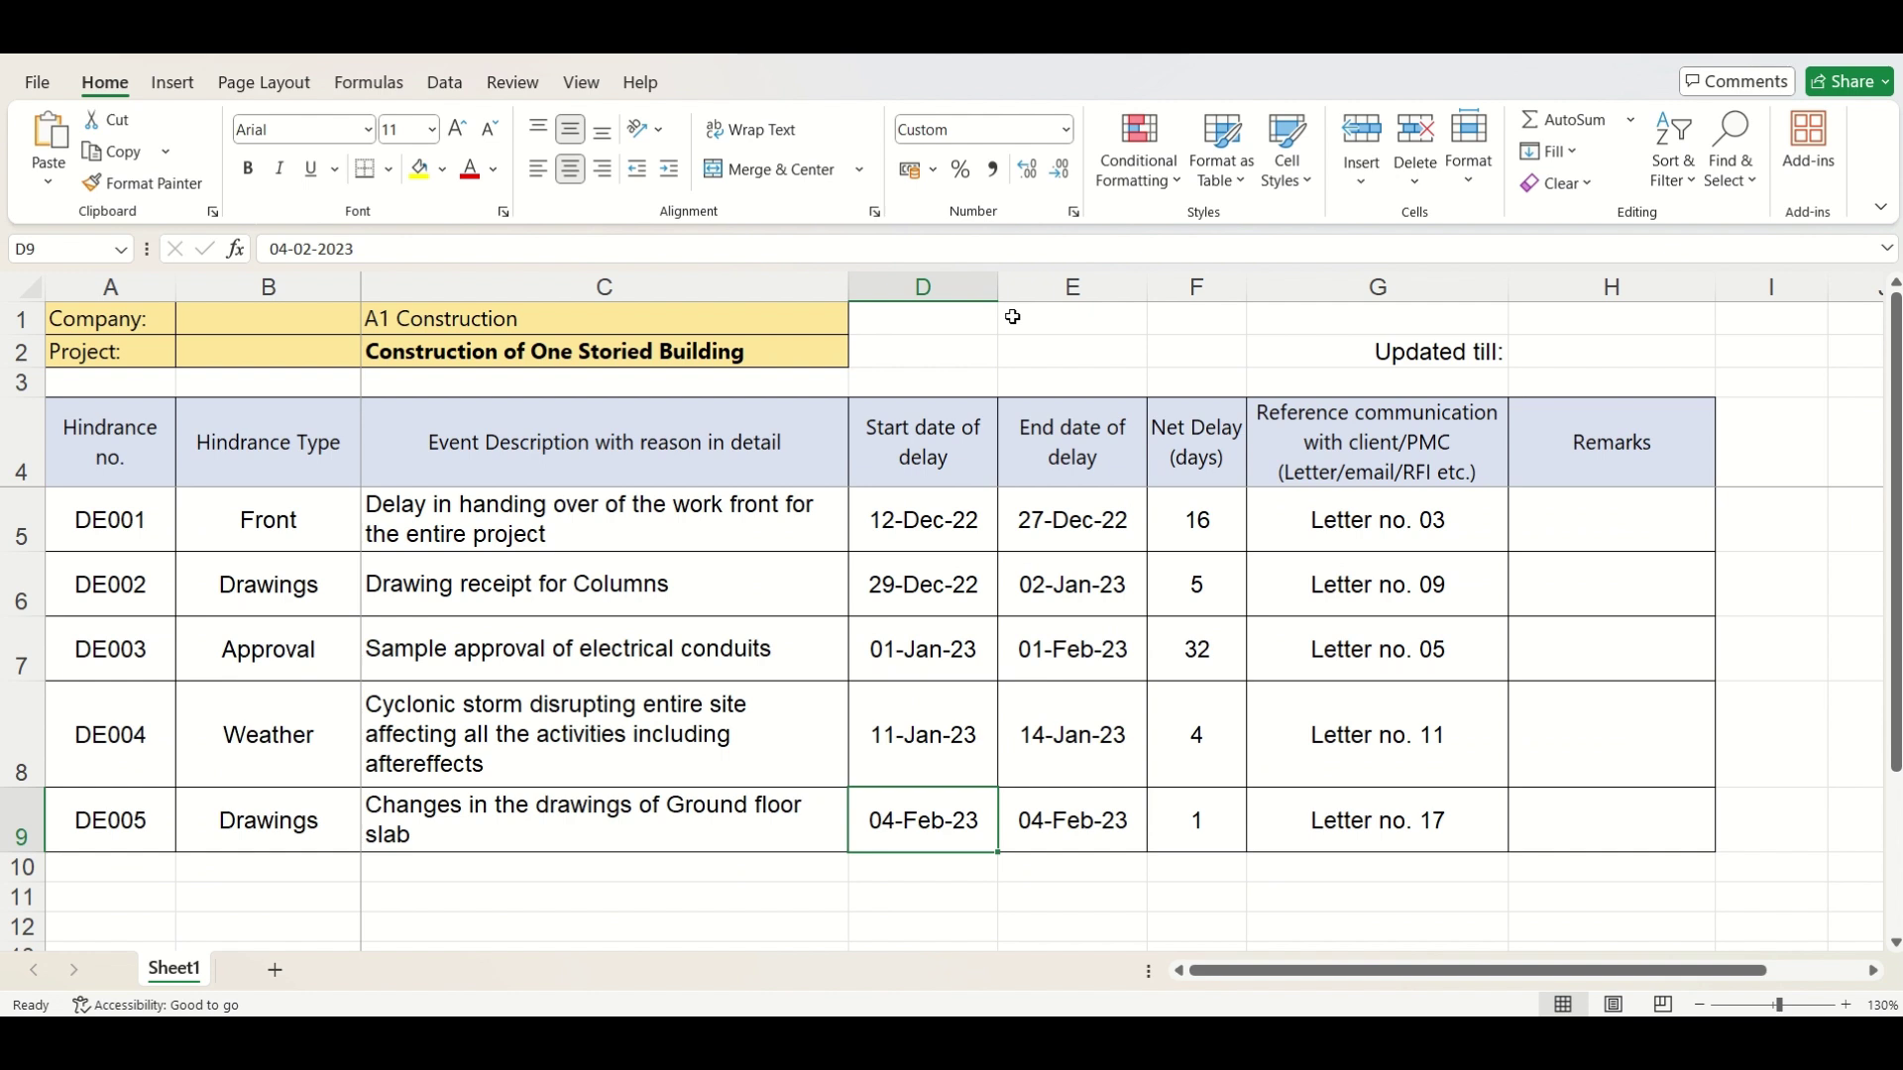
left_click_drag(514, 532, 501, 810)
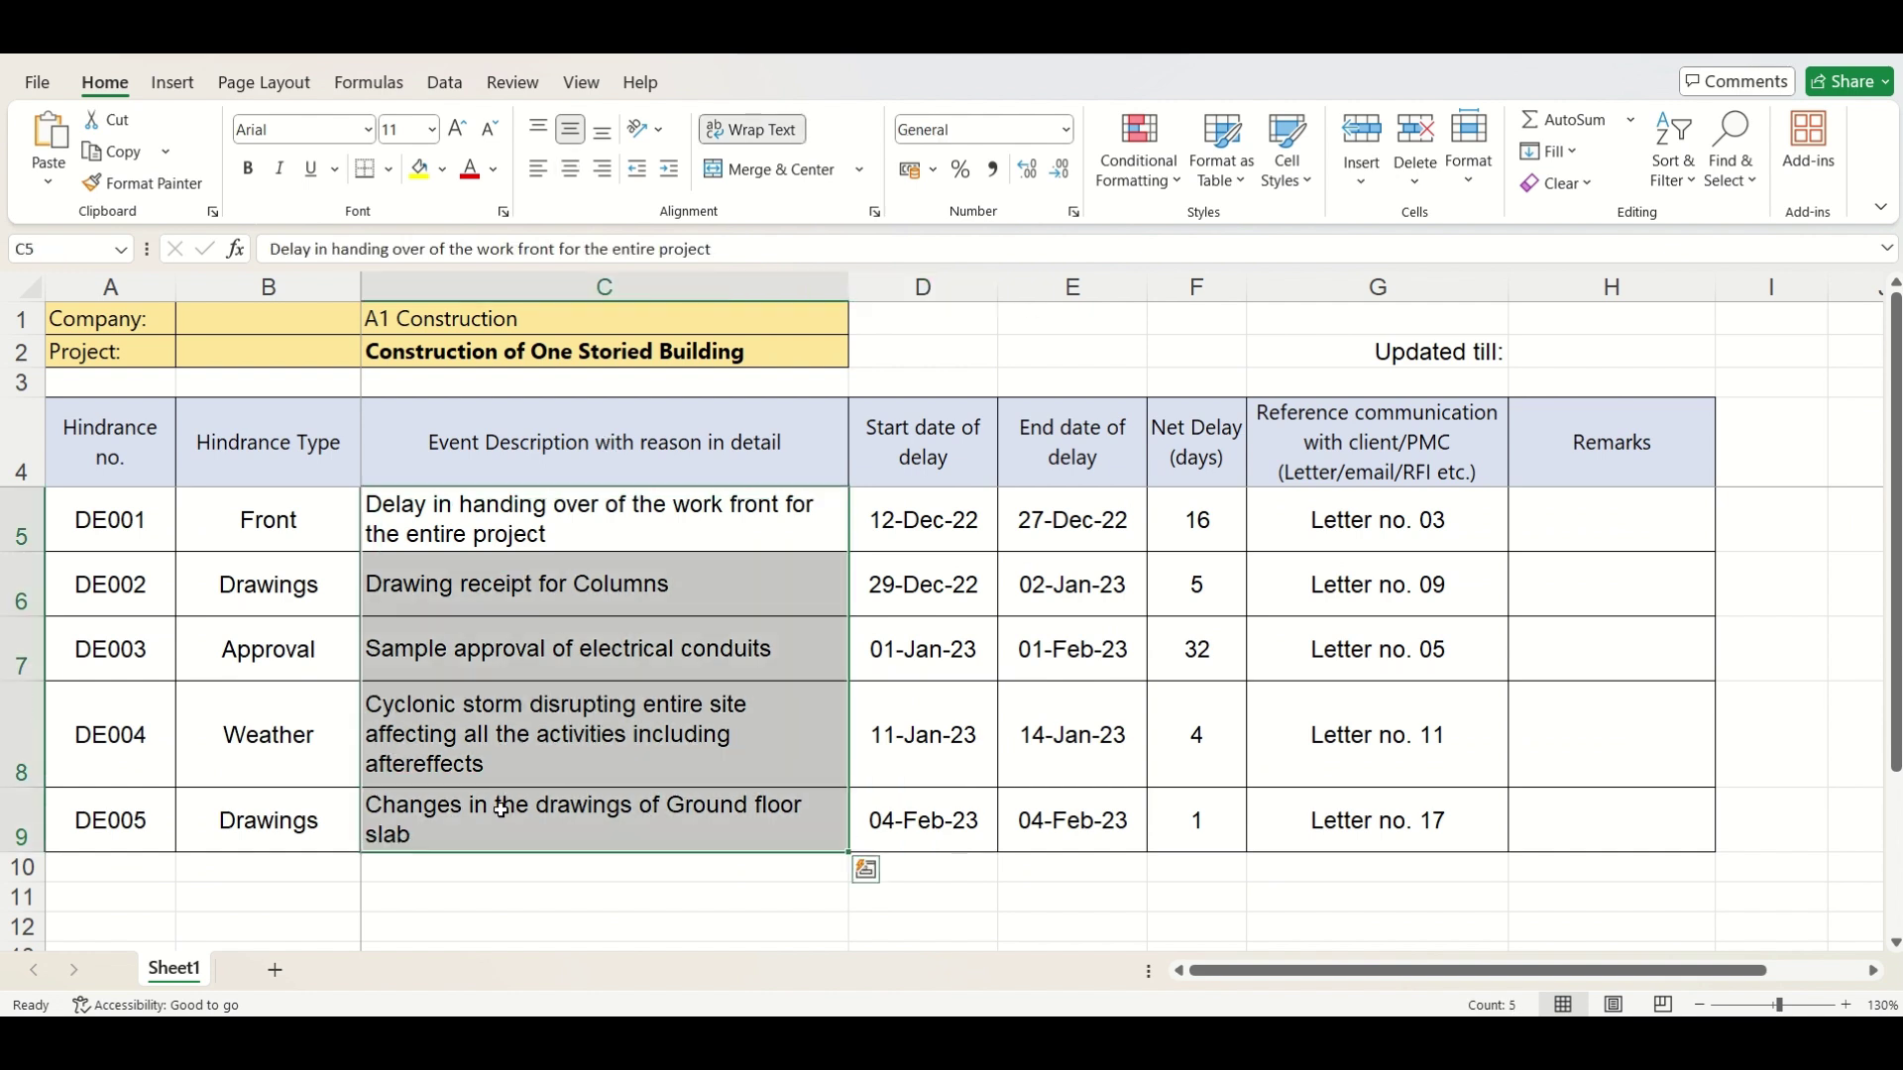
key("alt+Tab")
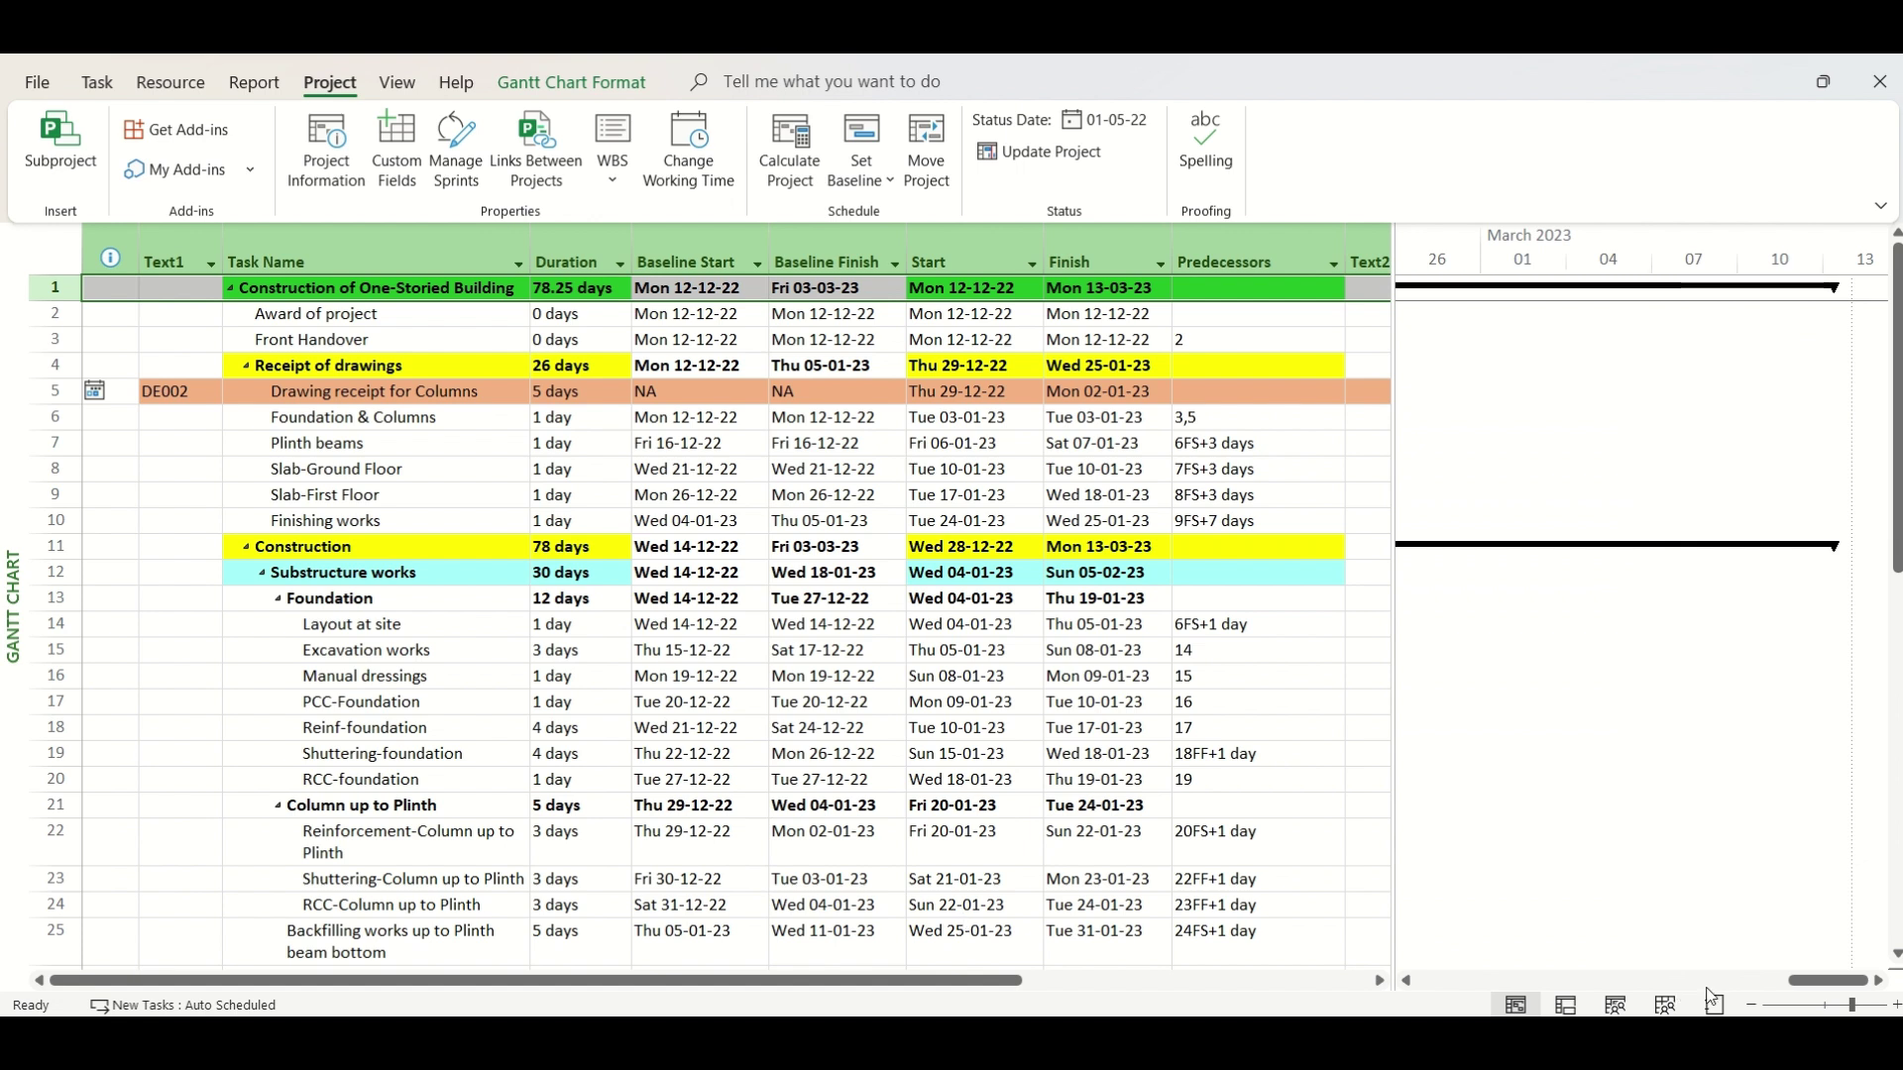
left_click_drag(1855, 989, 1553, 991)
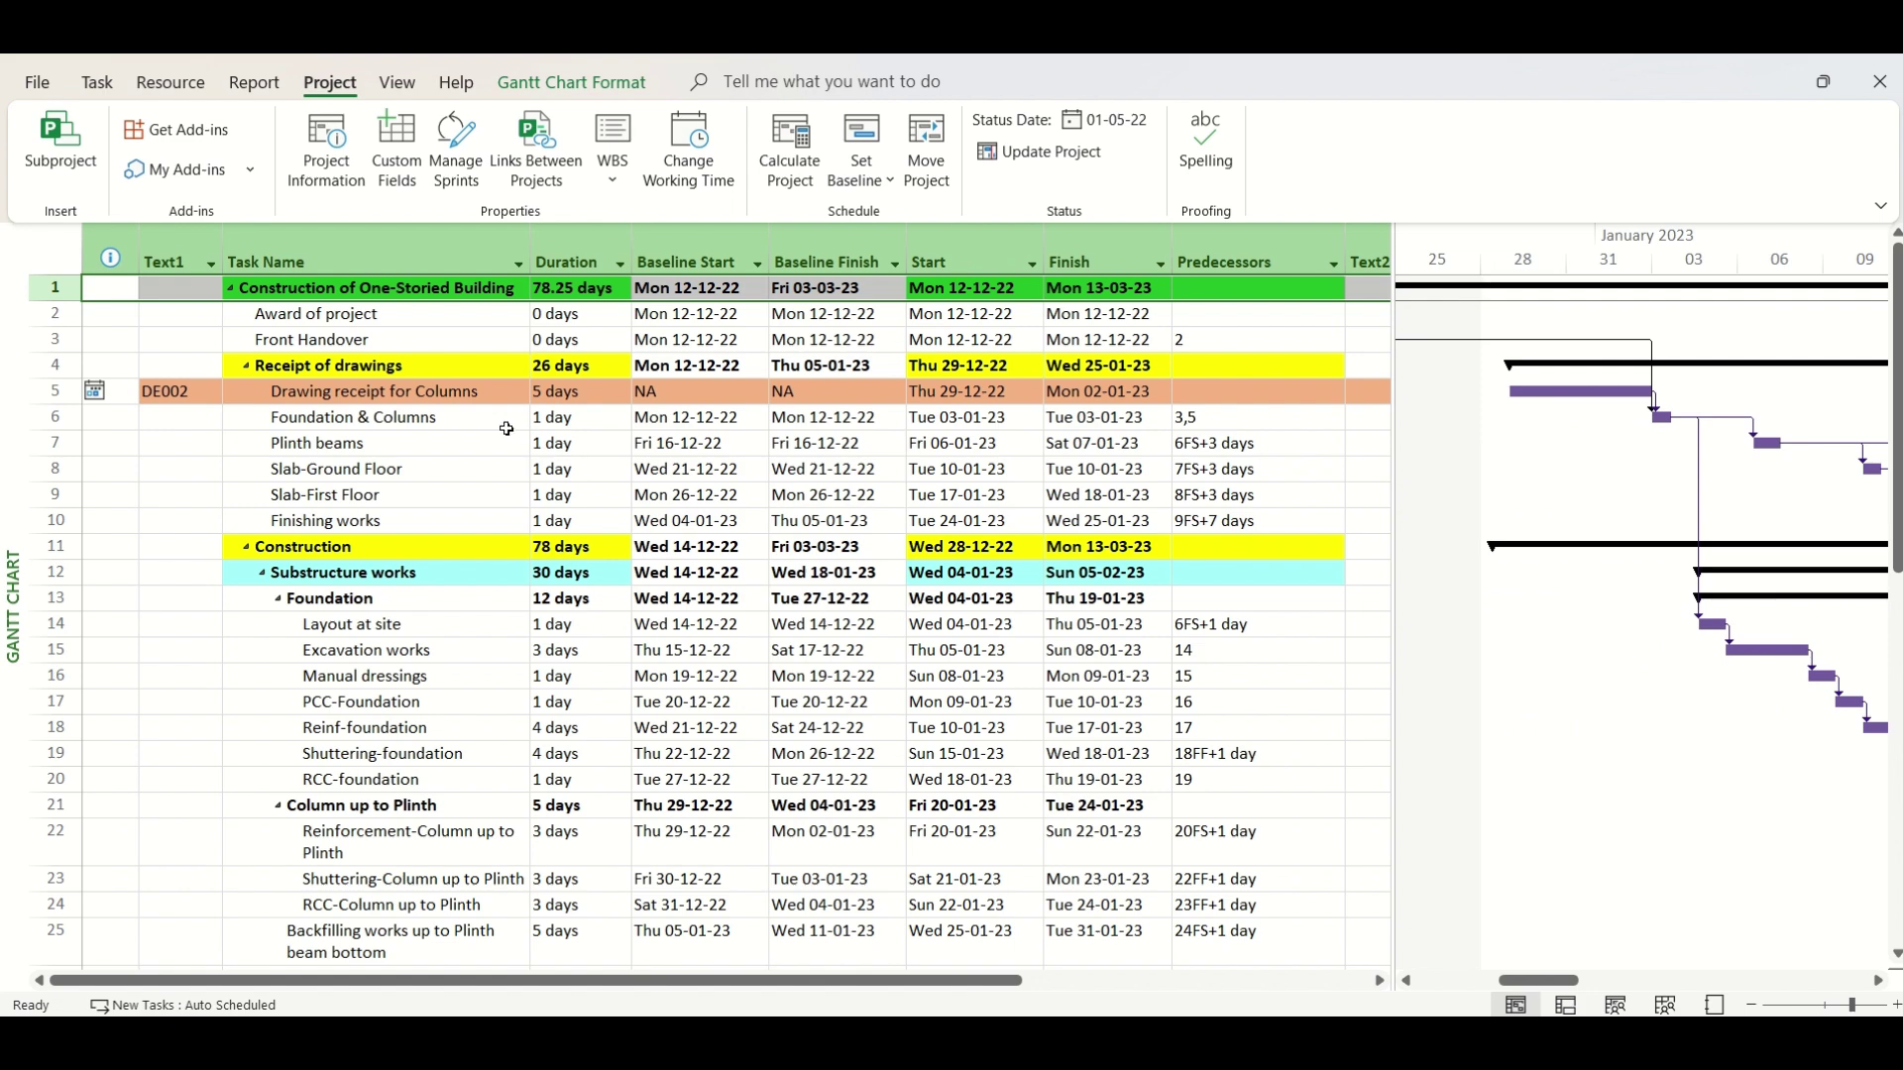
key("Right")
key("Right")
key("Right")
key("Right")
key("Right")
key("Right")
key("Right")
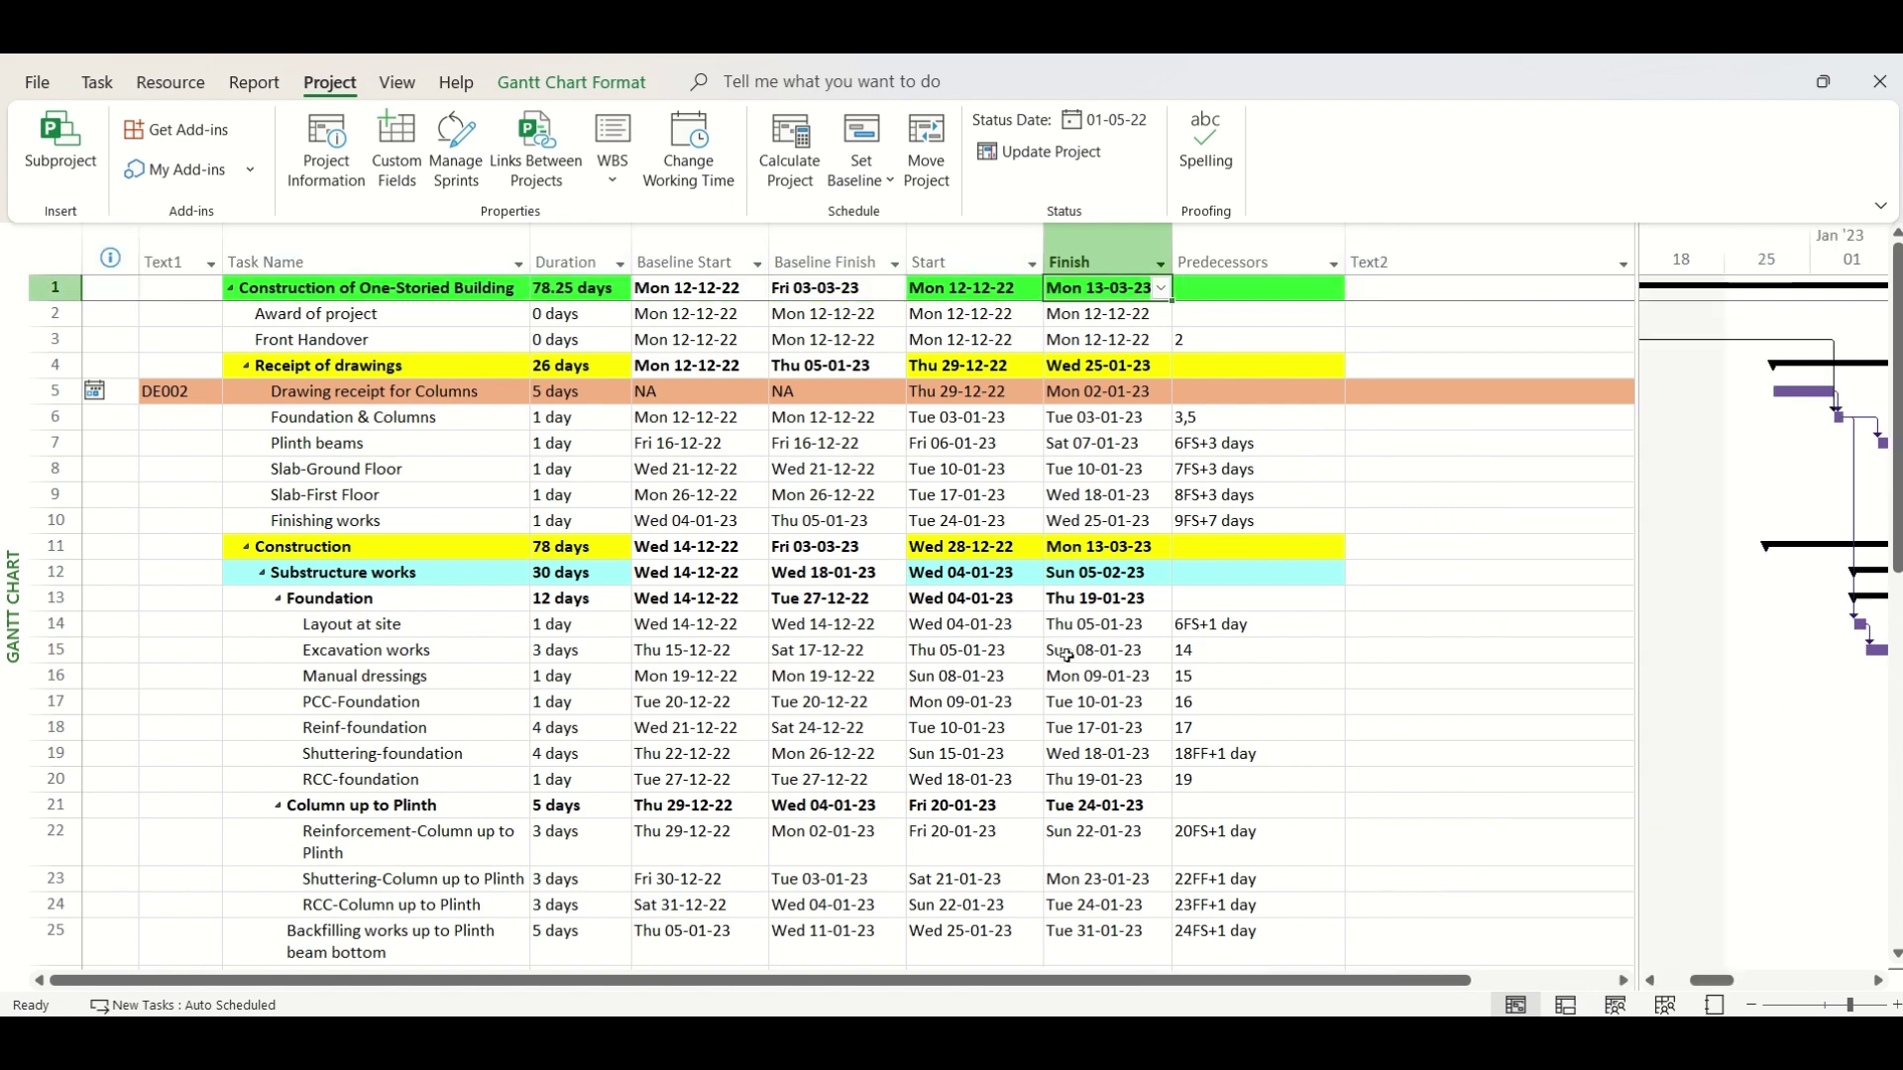